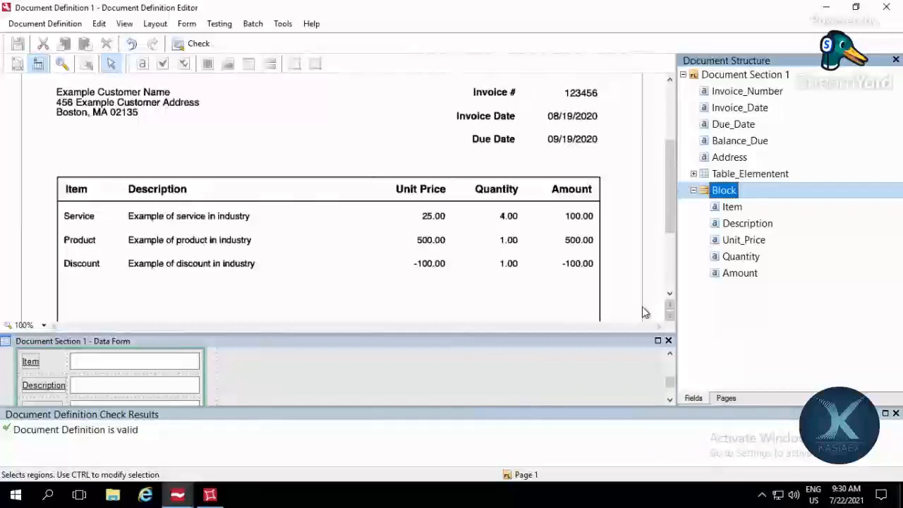
Step: Review the document structure's fields, from Invoice_Date and Due_Date through Address to Table_Elementent
left_click(357, 116)
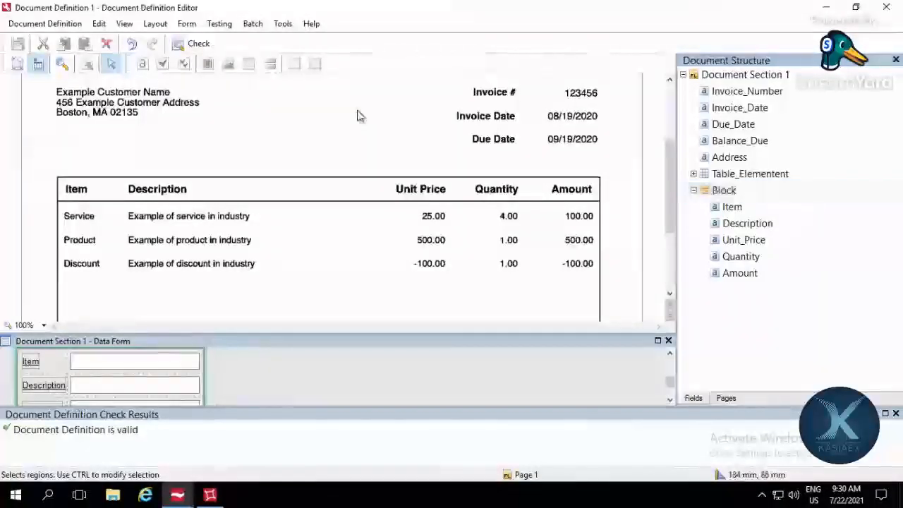
left_click(769, 97)
left_click(766, 112)
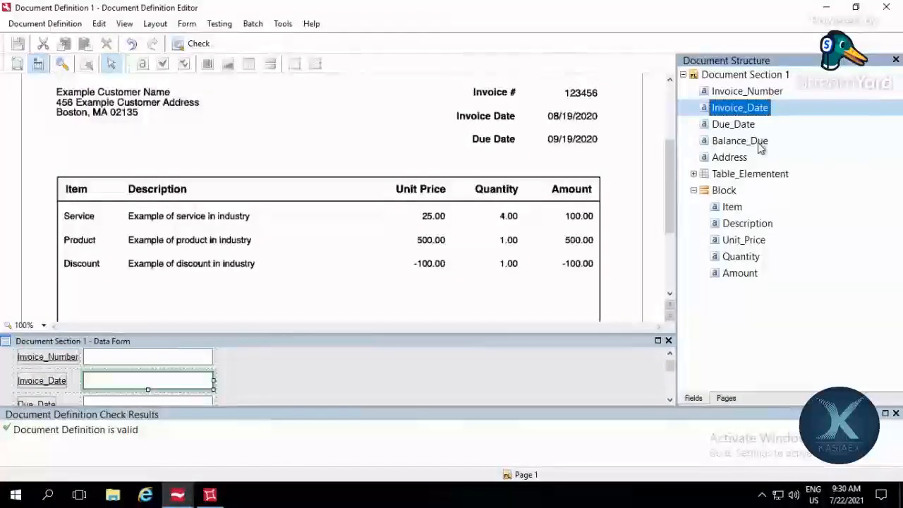
key("Down")
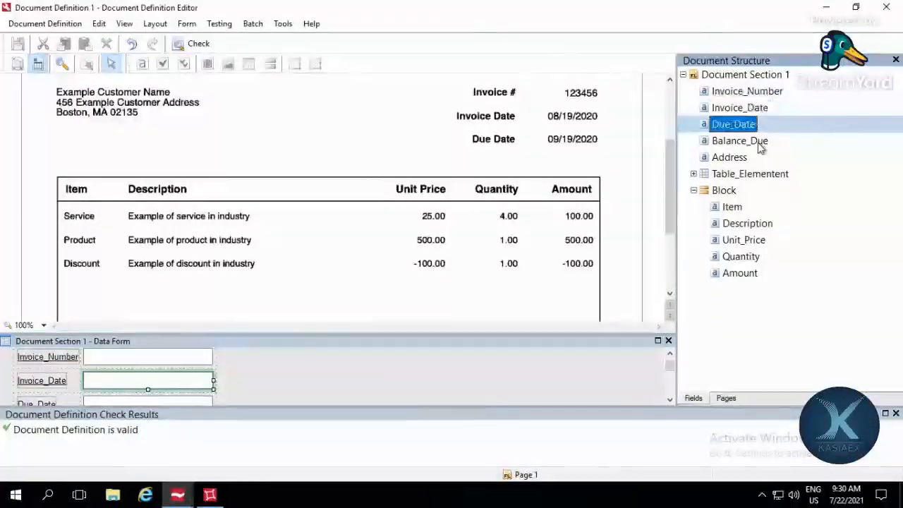
left_click(745, 158)
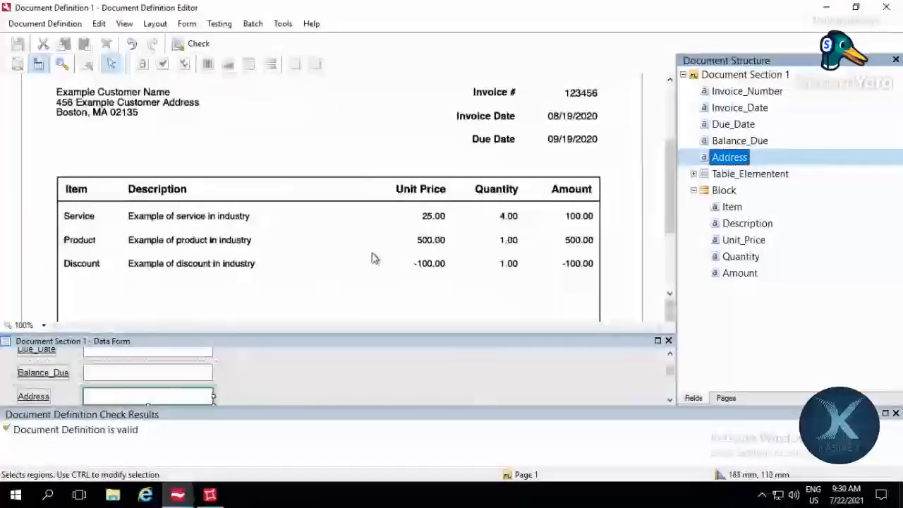
left_click(787, 177)
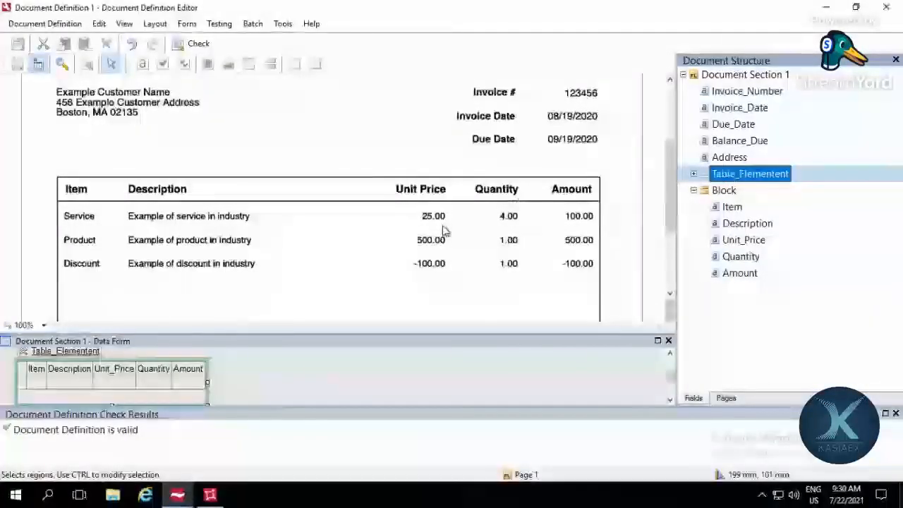
Step: Examine the sample invoice page from its header and dates through the line-item table to the totals section
scroll(526, 197, "down", 3)
scroll(530, 236, "up", 4)
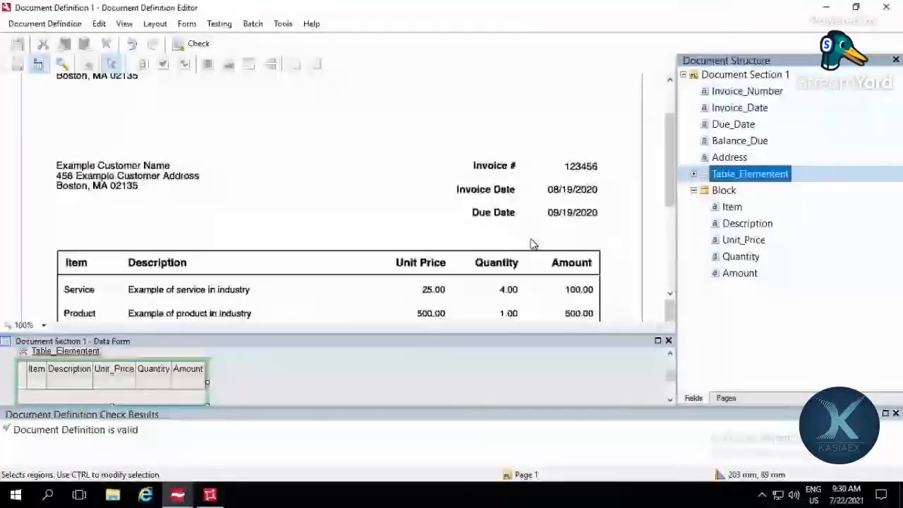
scroll(453, 208, "up", 2)
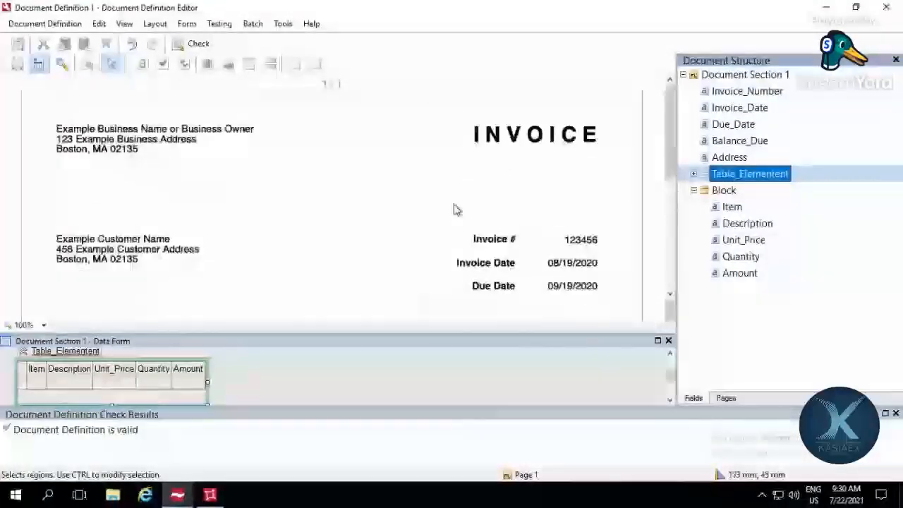
scroll(454, 208, "down", 6)
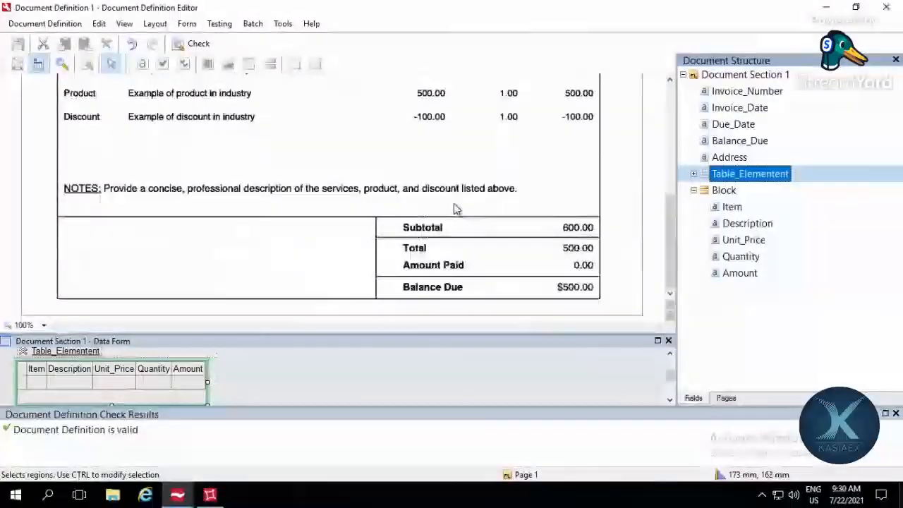
scroll(454, 207, "up", 3)
scroll(454, 207, "up", 2)
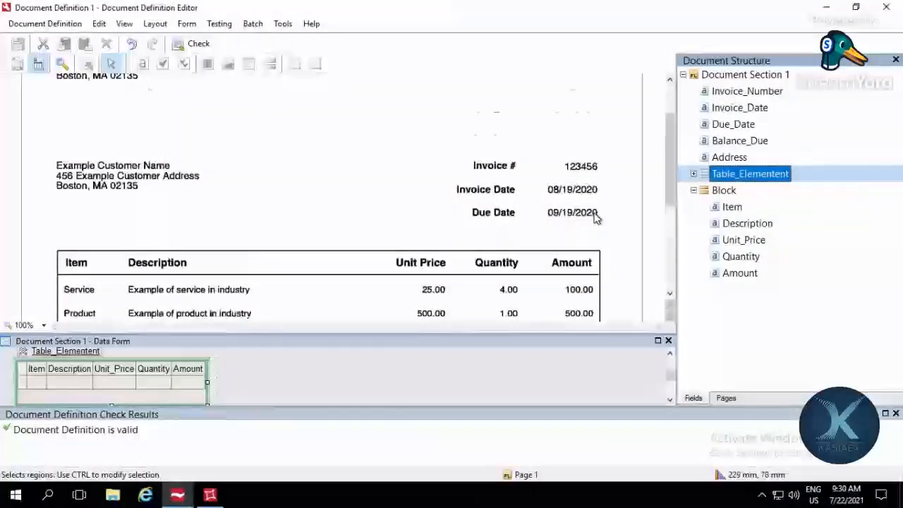
scroll(594, 219, "down", 2)
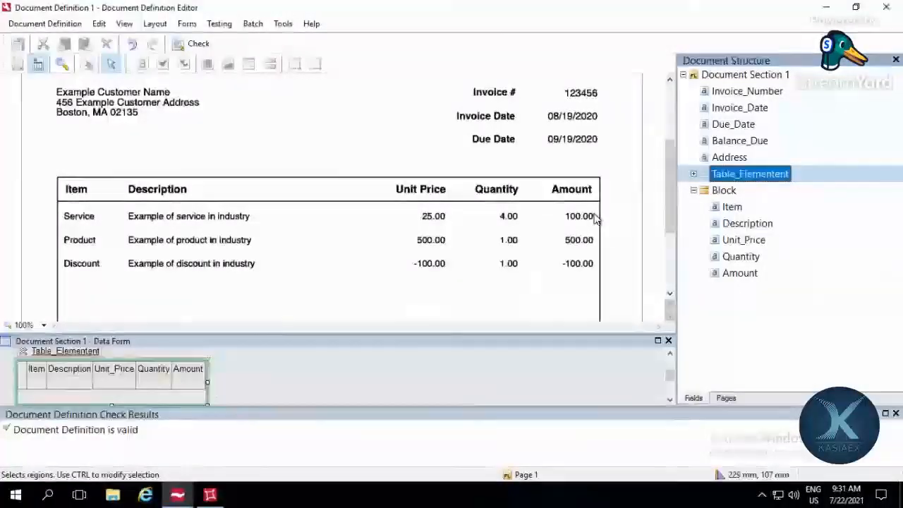
scroll(595, 219, "down", 2)
scroll(595, 219, "down", 2)
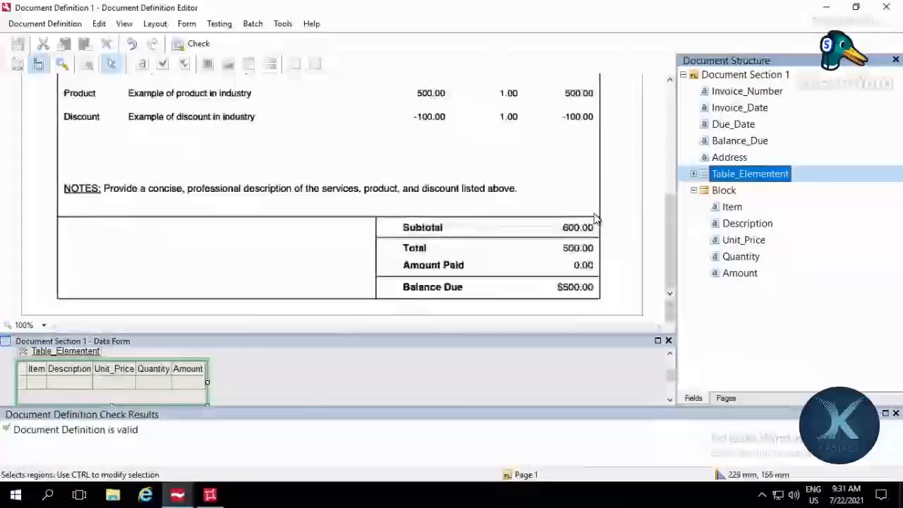
scroll(561, 212, "up", 8)
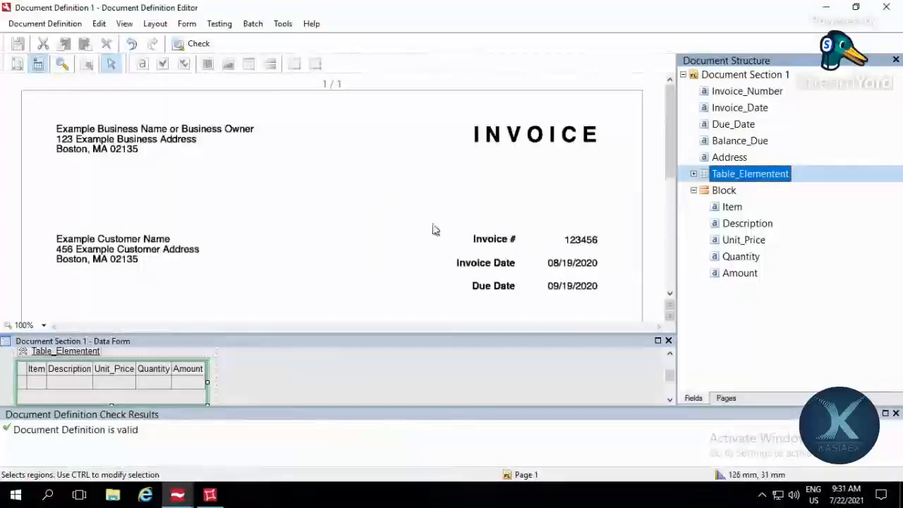
scroll(360, 202, "down", 8)
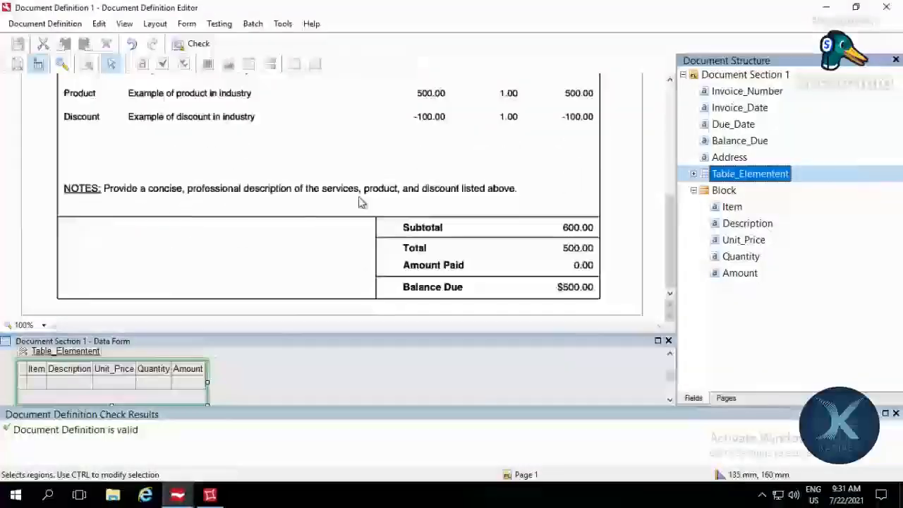
scroll(359, 202, "up", 8)
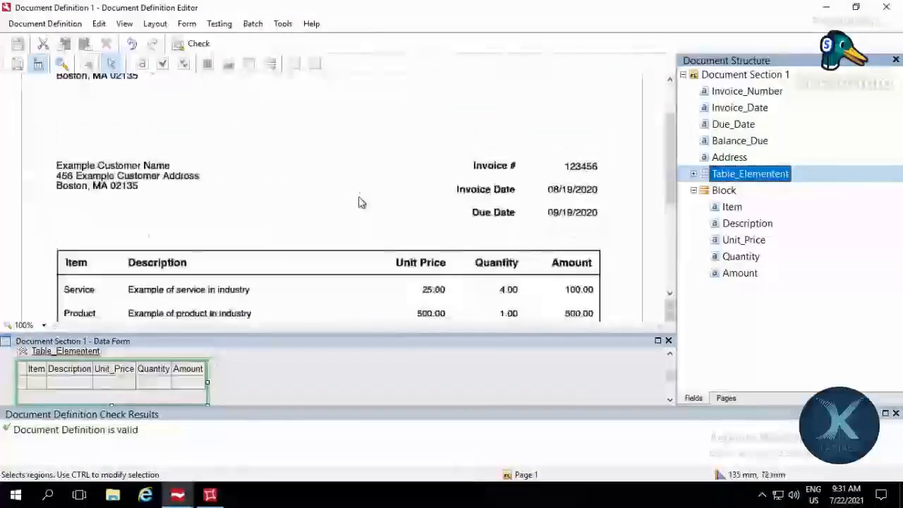
Step: Run a test of the document definition and check the extracted Invoice_Number, Invoice_Date, Due_Date and Balance_Due against the invoice
left_click(215, 24)
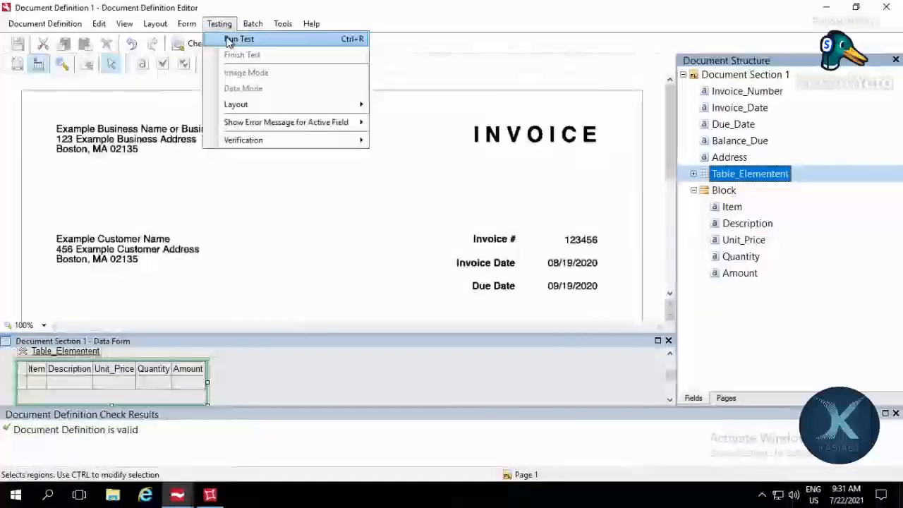
left_click(229, 36)
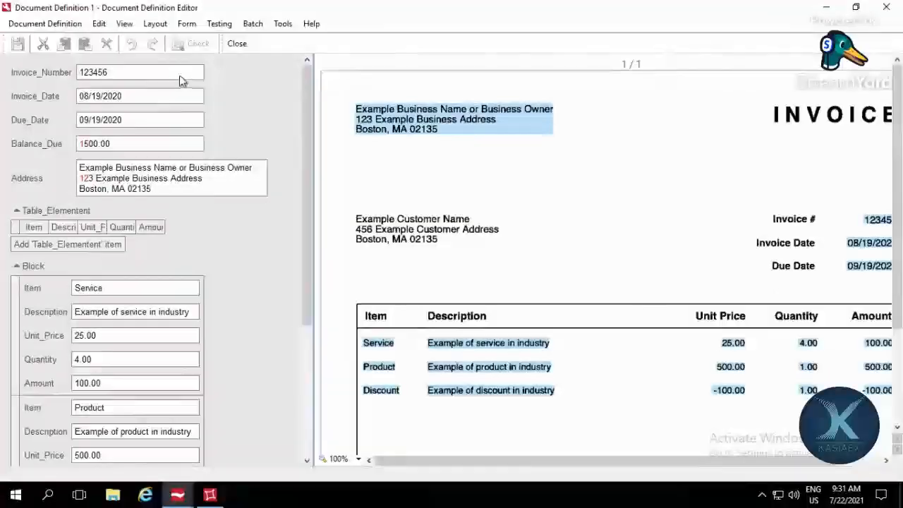
left_click(181, 72)
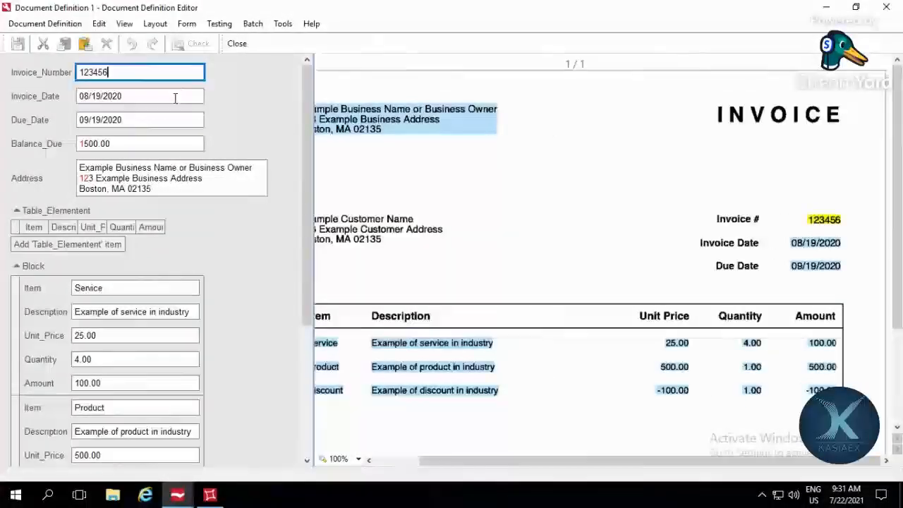
left_click(175, 97)
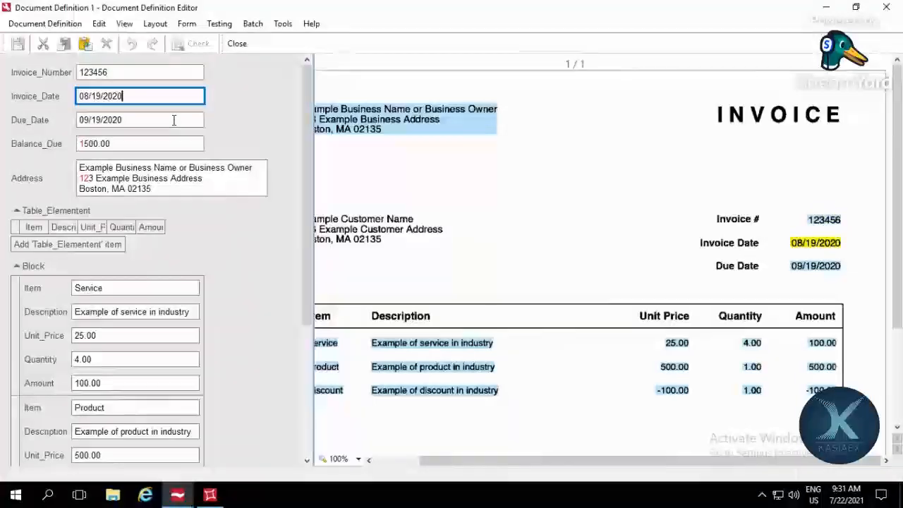
left_click(174, 121)
left_click(170, 142)
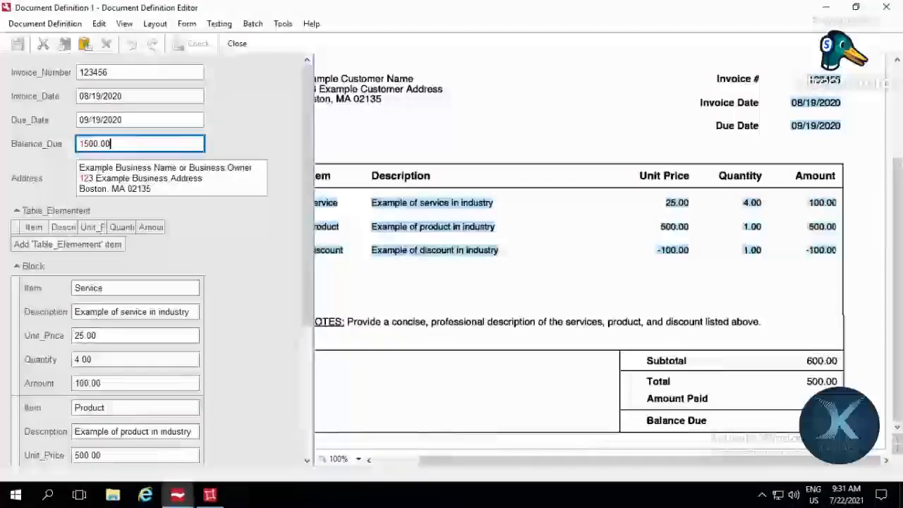
left_click(84, 143)
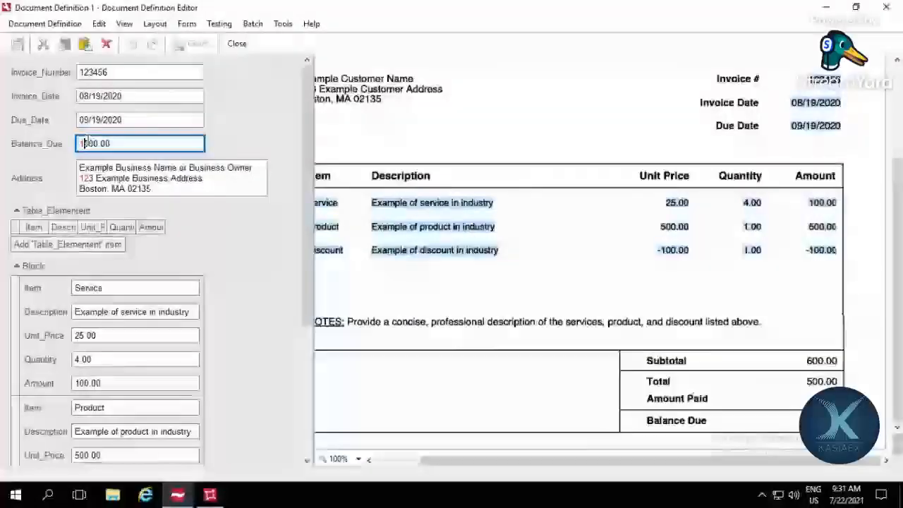
Step: Check the extracted Address and the Service block item's fields, from Item through Amount, against their regions on the invoice
left_click(161, 191)
scroll(137, 154, "down", 3)
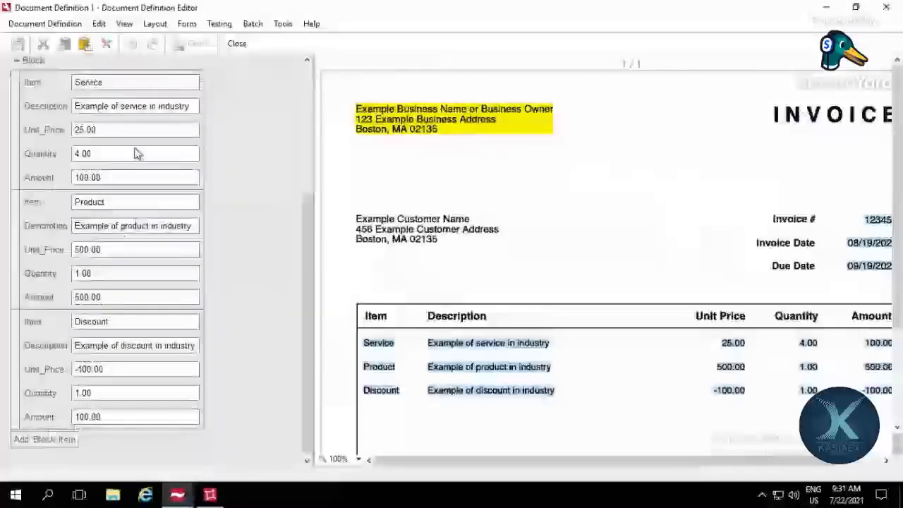
scroll(138, 154, "up", 3)
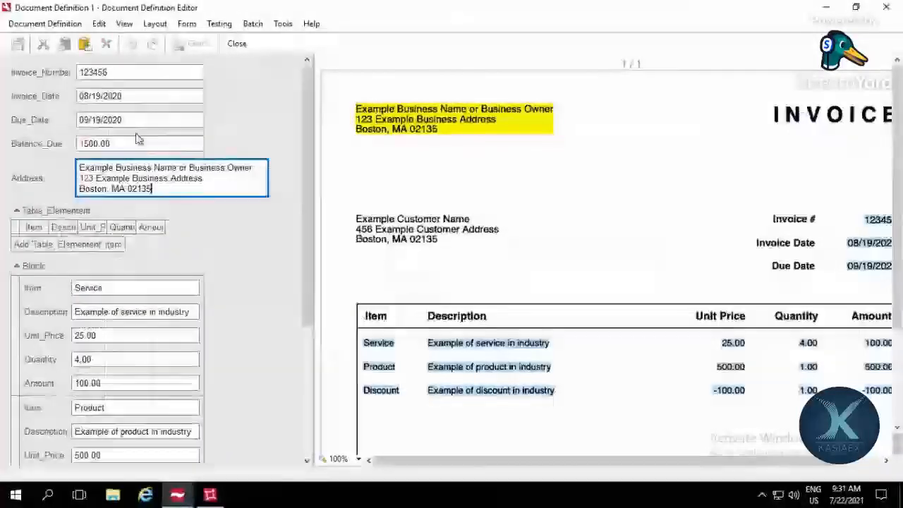
left_click(140, 288)
key("Tab")
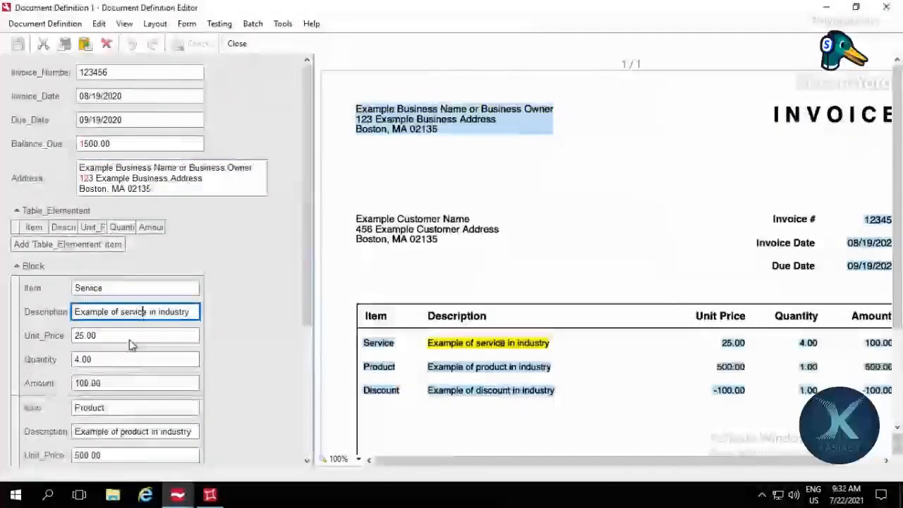
key("Tab")
key("Tab")
key("Tab")
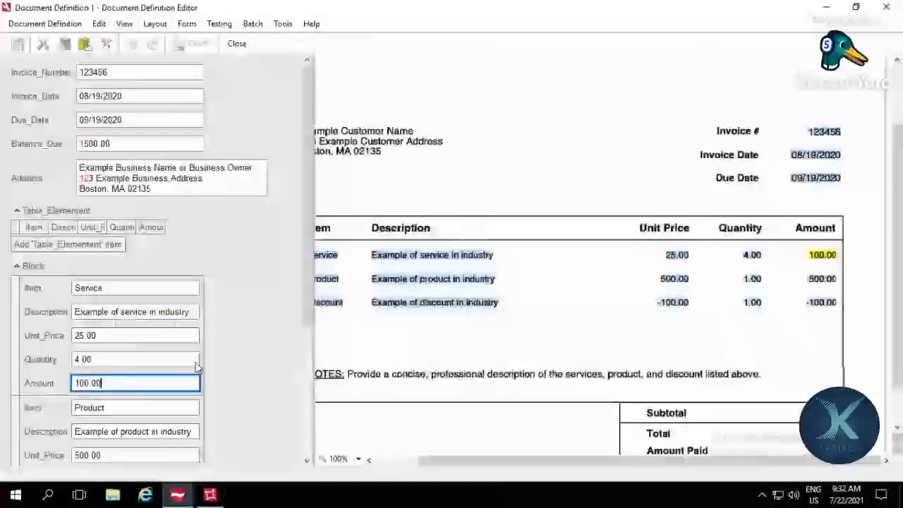
Step: Check the Discount block item's extracted Unit_Price and Amount against the invoice's discount row
scroll(243, 342, "down", 3)
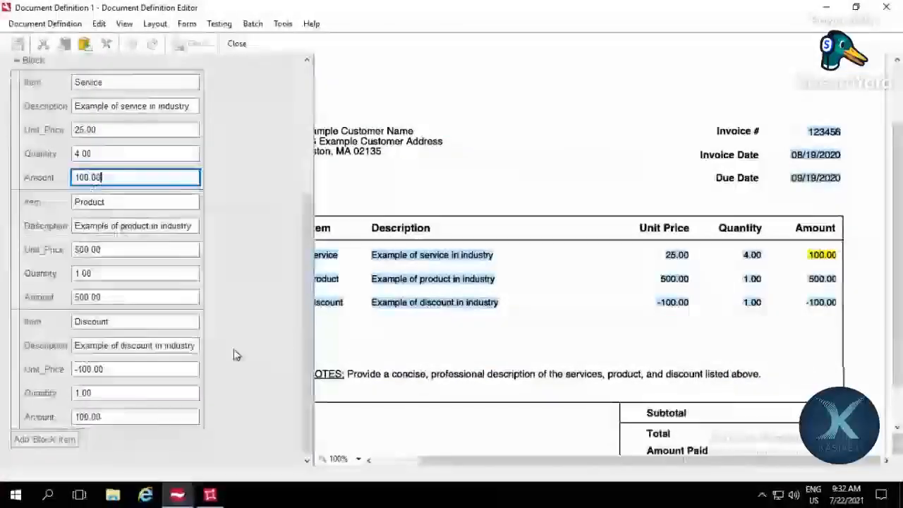
left_click(143, 369)
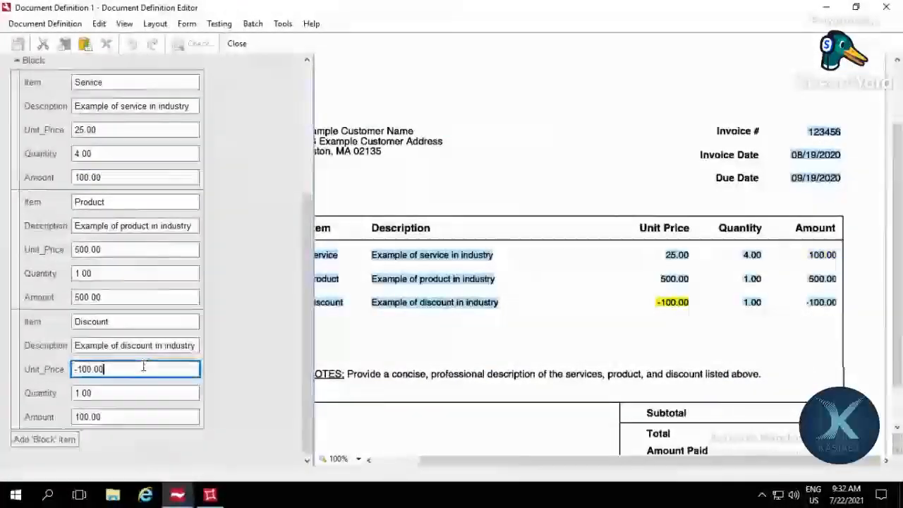
left_click(142, 417)
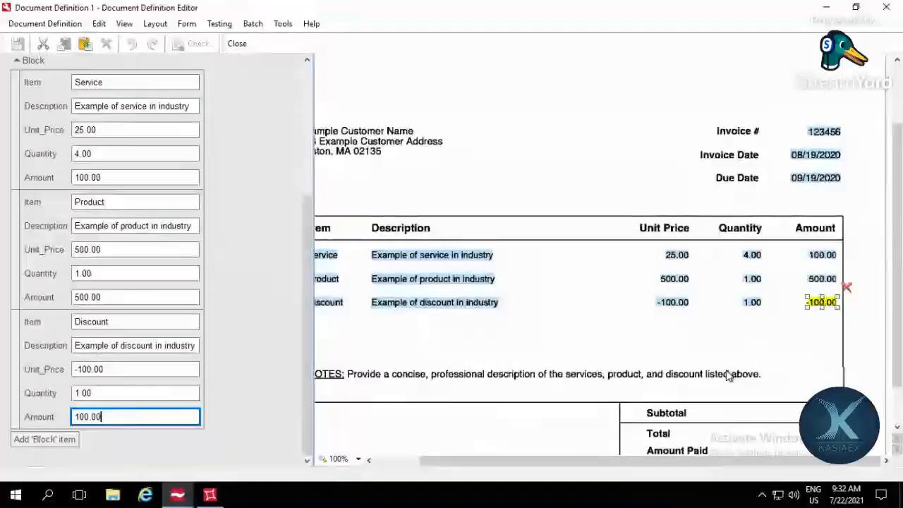
scroll(726, 375, "down", 2)
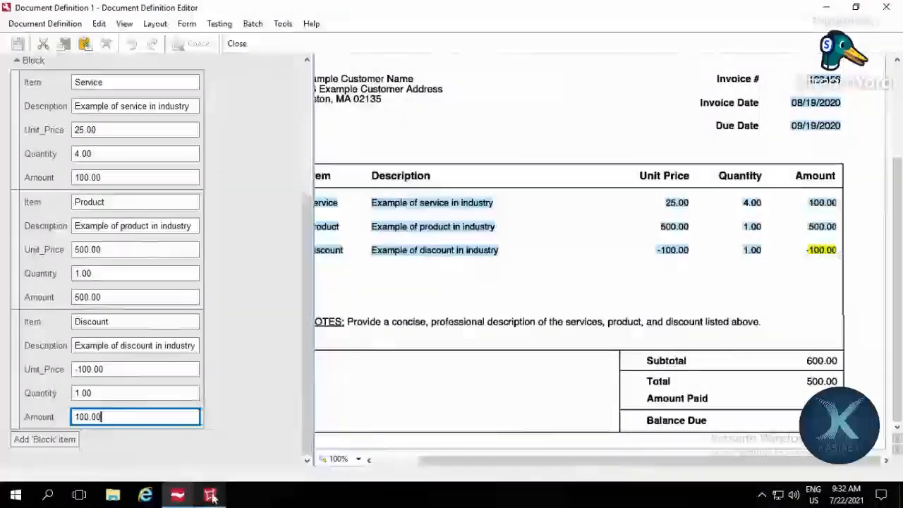
Step: Switch to FlexiLayout Studio and expand the Values group under SearchElements1 to view its search elements
mouse_move(212, 496)
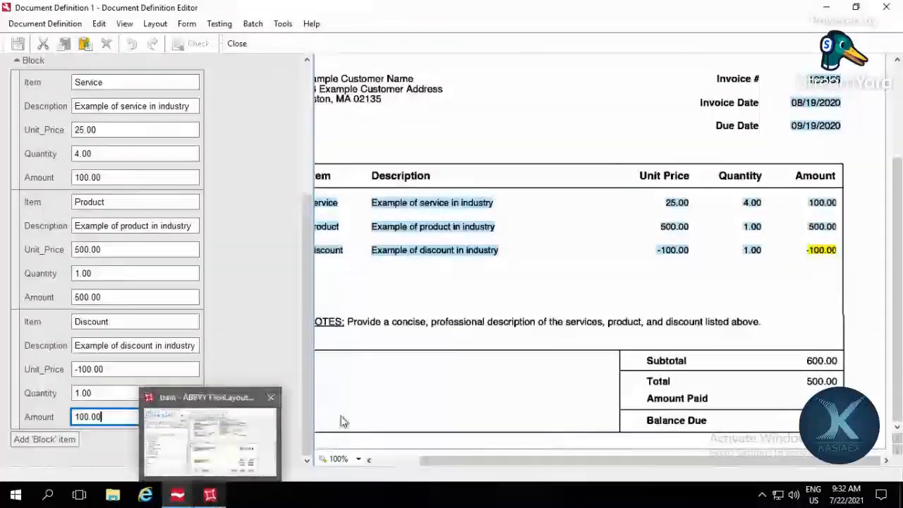
left_click(209, 443)
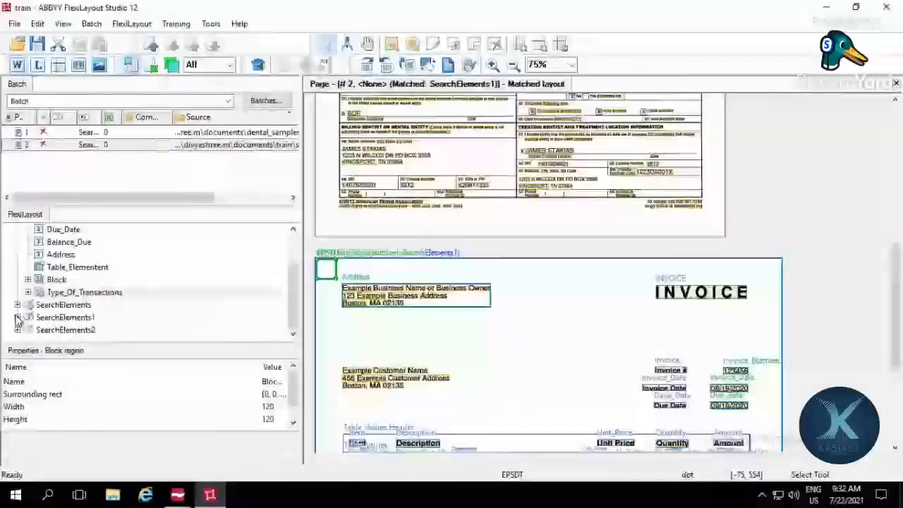
left_click(18, 317)
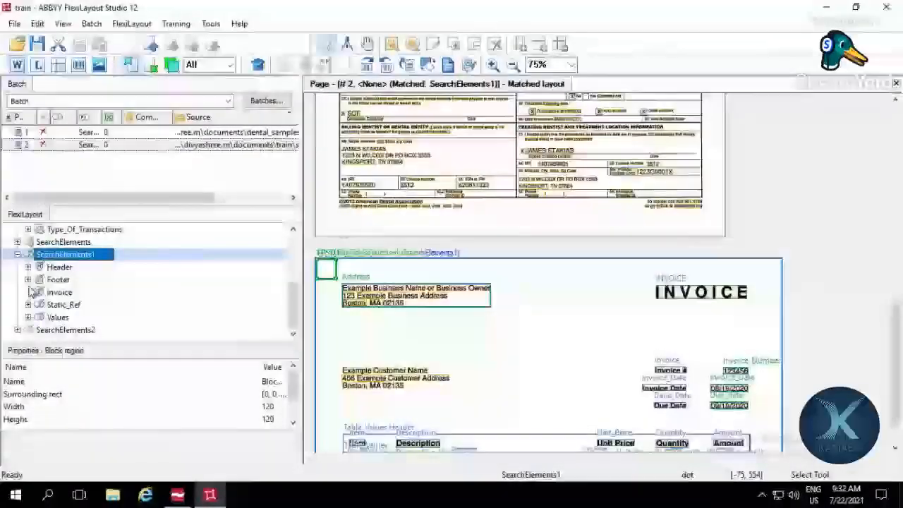
left_click(28, 317)
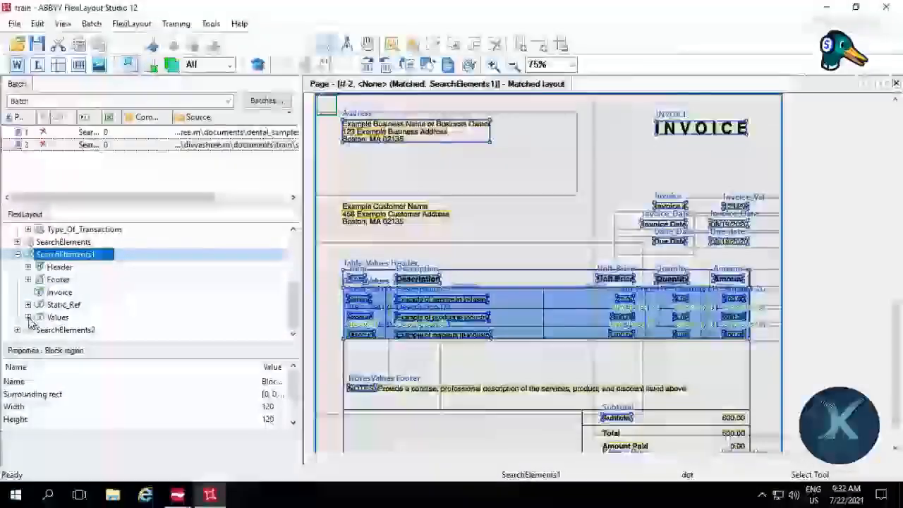
left_click(29, 319)
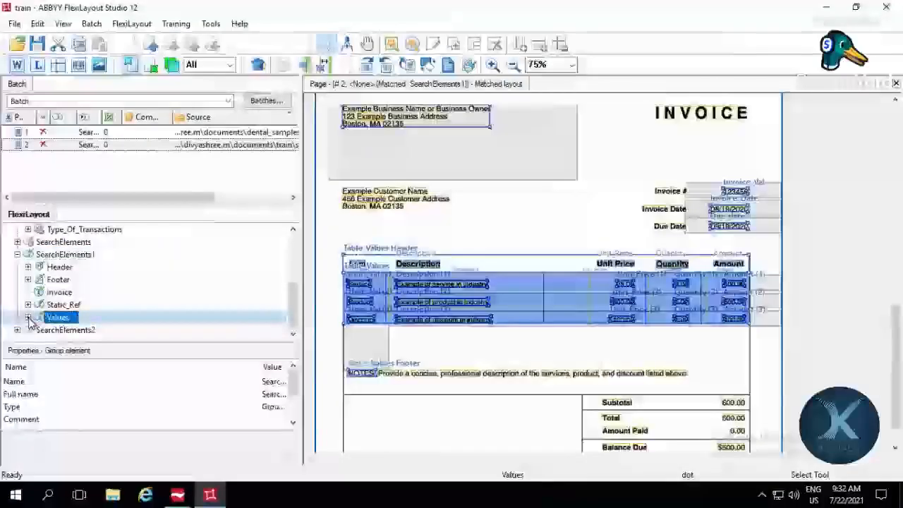
double_click(29, 322)
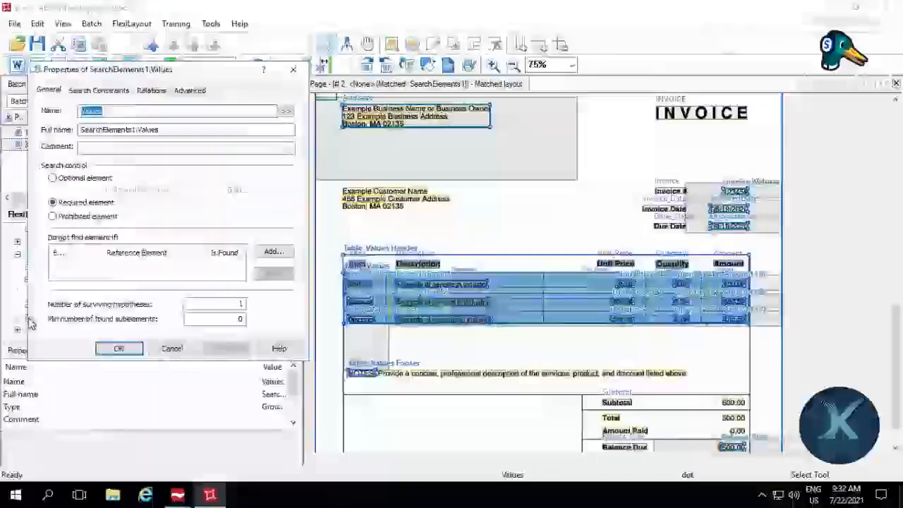
key("Escape")
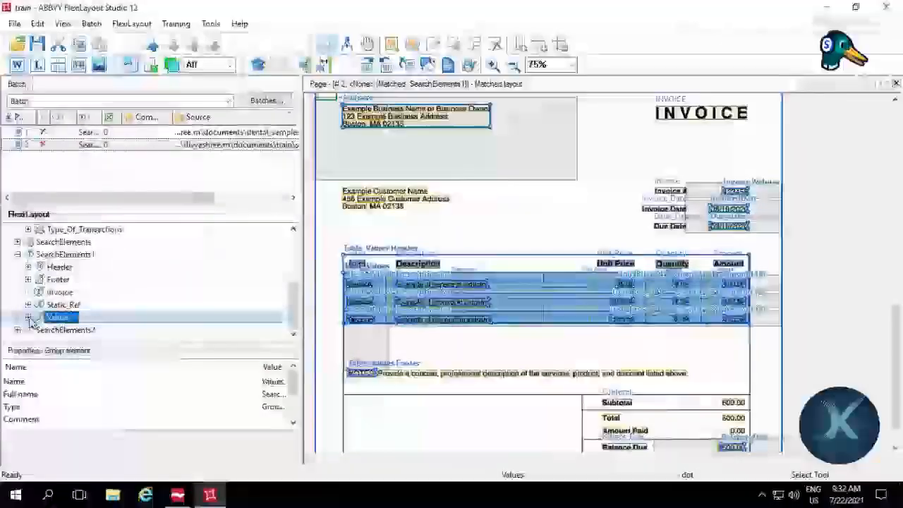
left_click(28, 319)
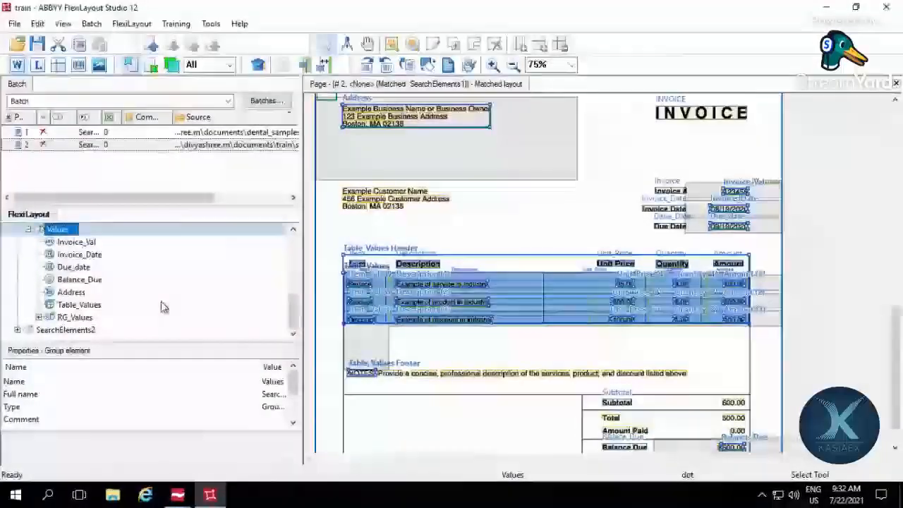
Step: Examine the character set alphabet in the properties of the Amount element inside RG_Values
double_click(113, 313)
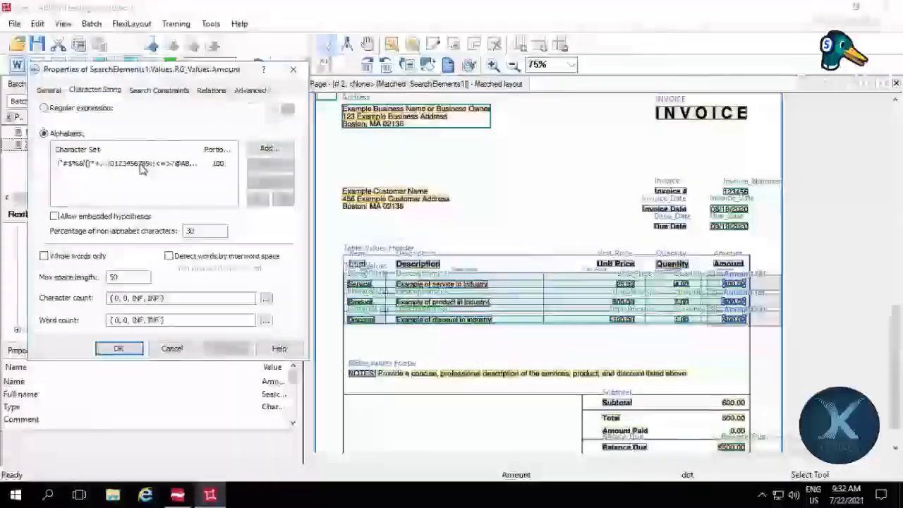
left_click(141, 165)
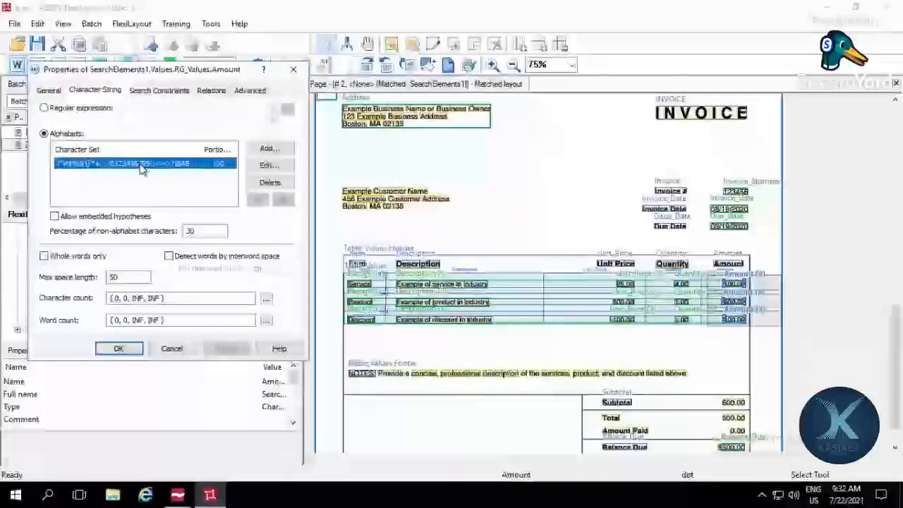
left_click(303, 109)
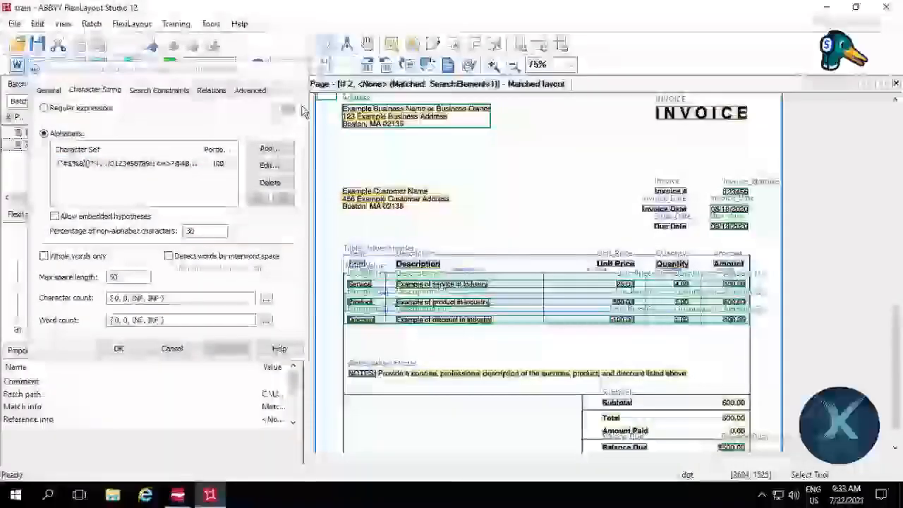
left_click_drag(247, 70, 217, 162)
Step: Limit the displayed layout regions to Selected, then inspect the Item_Val matches and the Discount row's recognized amount on the invoice
left_click(232, 65)
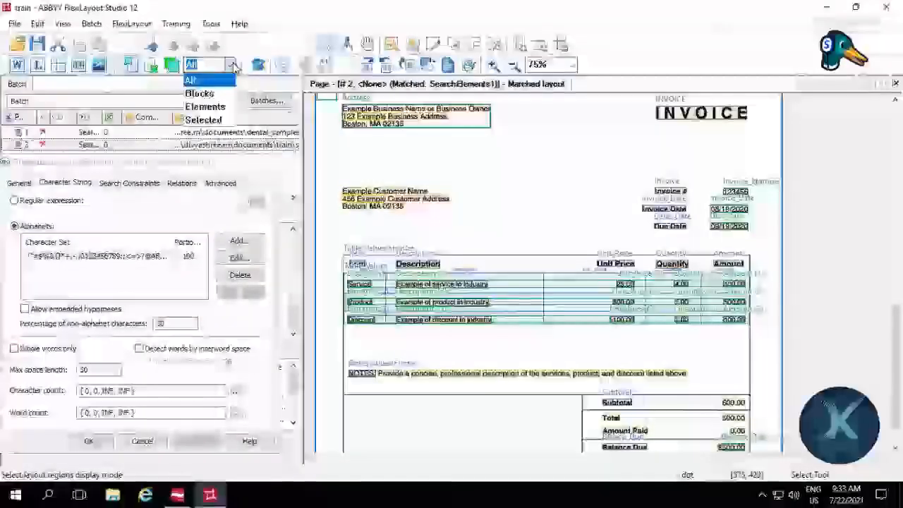
left_click(205, 121)
left_click(265, 165)
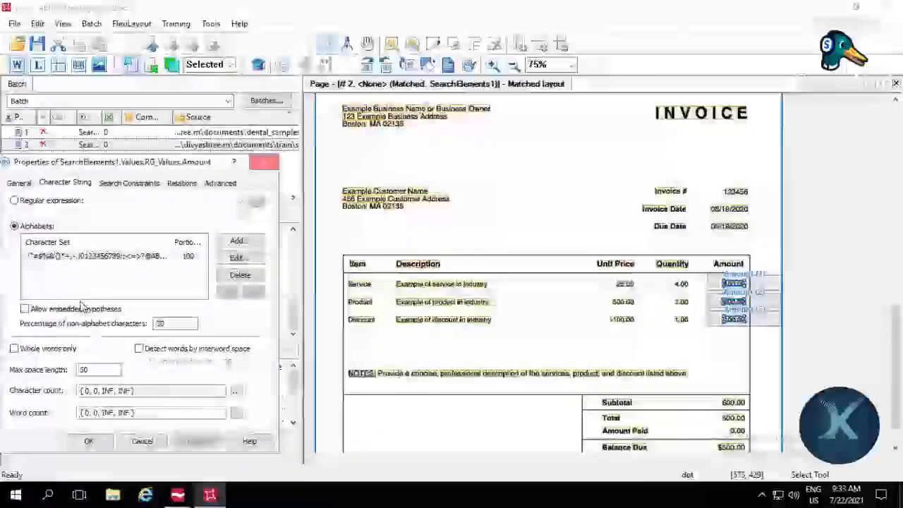
left_click(82, 266)
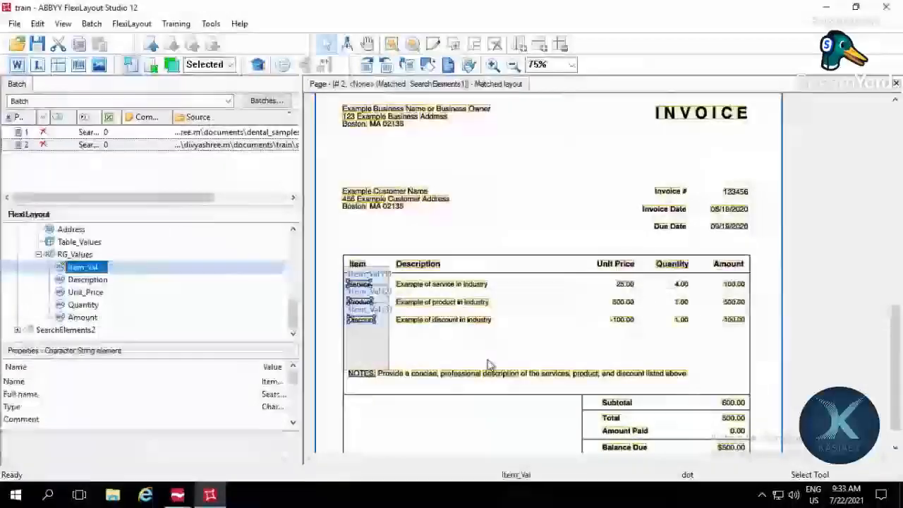
left_click(735, 324)
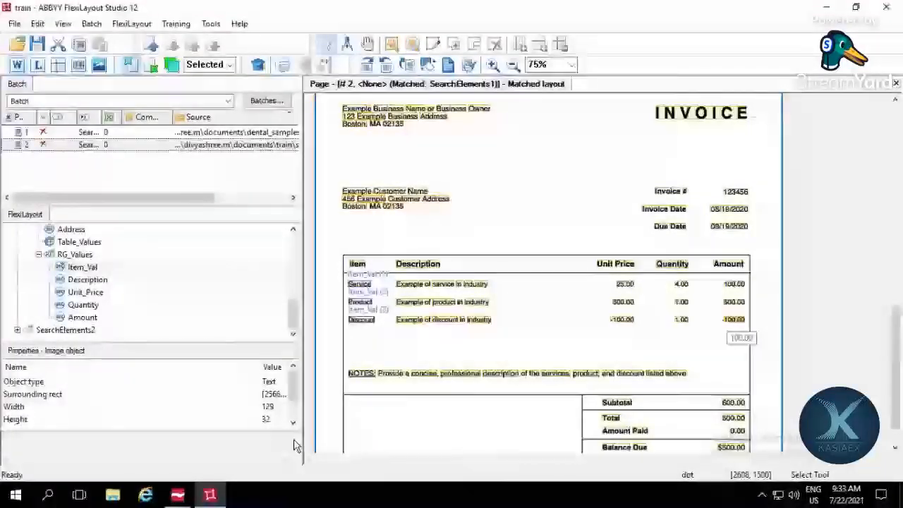
Step: Return to the Document Definition Editor's test data and correct the Balance_Due value to 500.00
mouse_move(177, 494)
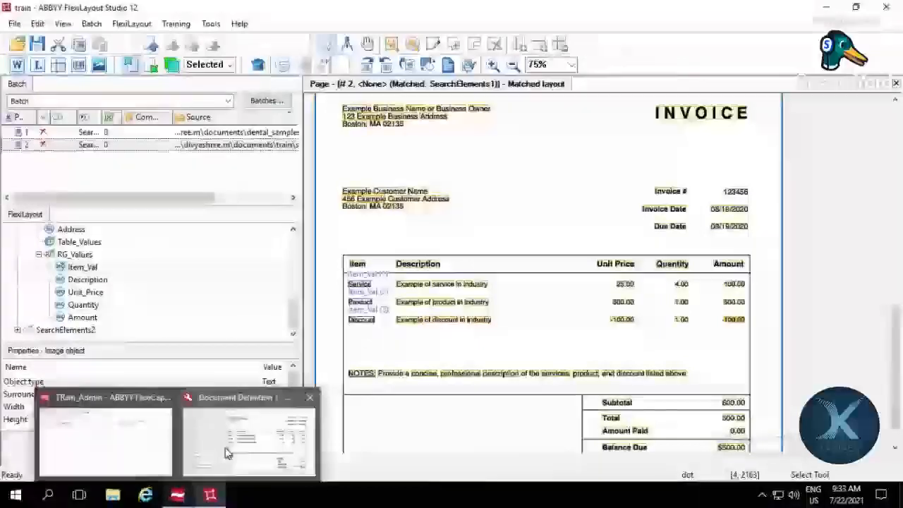
left_click(247, 434)
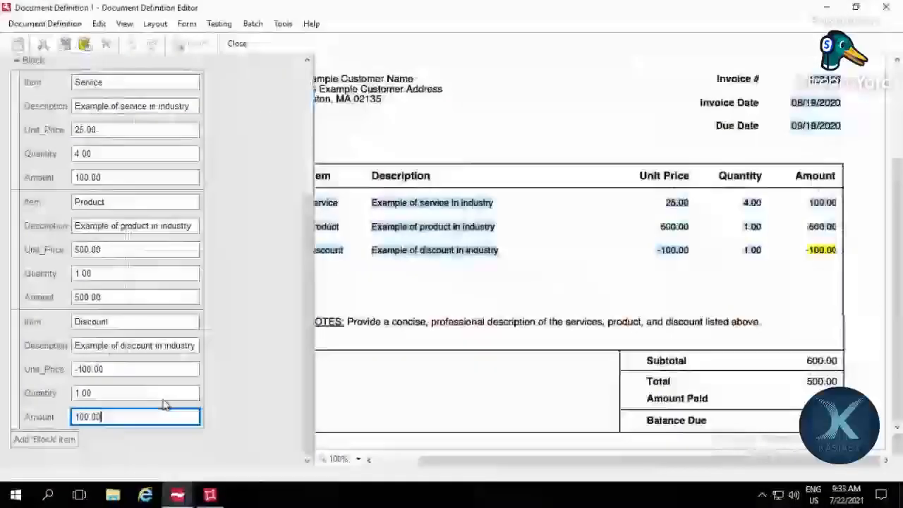
scroll(177, 384, "up", 5)
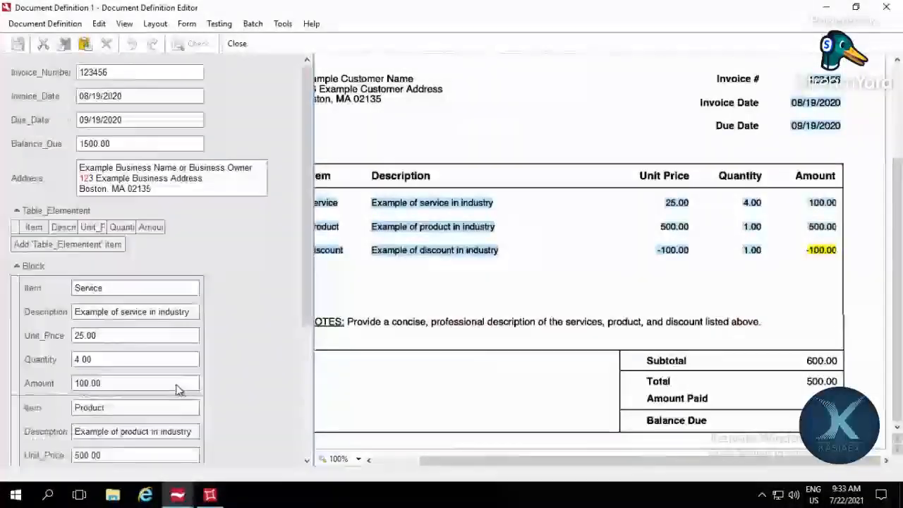
left_click(184, 143)
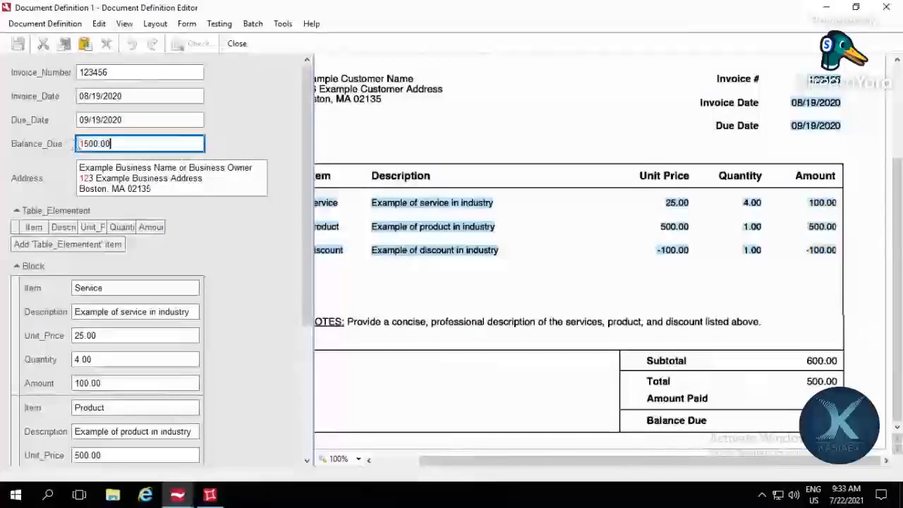
key("Left")
key("Left")
key("Left")
key("Left")
key("Left")
key("Left")
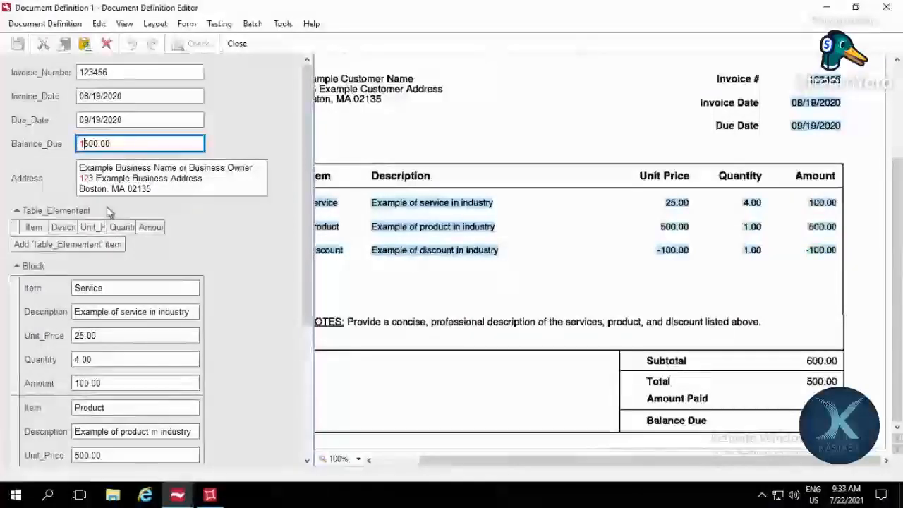
key("BackSpace")
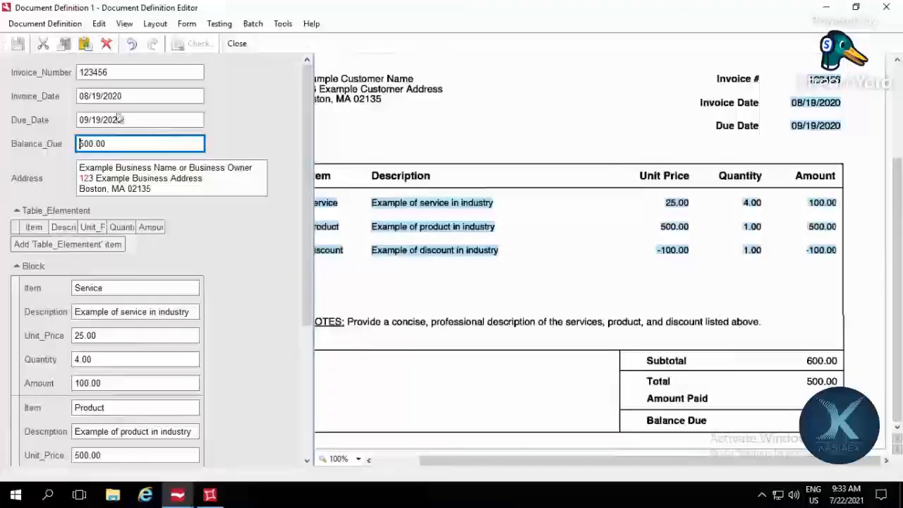
Step: Finish the document definition test and open the properties of the Invoice_Date field
left_click(220, 24)
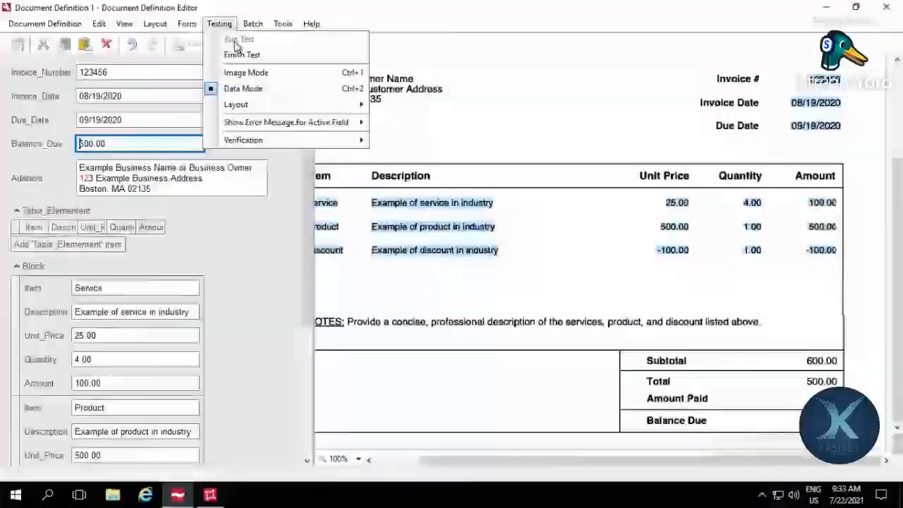
left_click(238, 54)
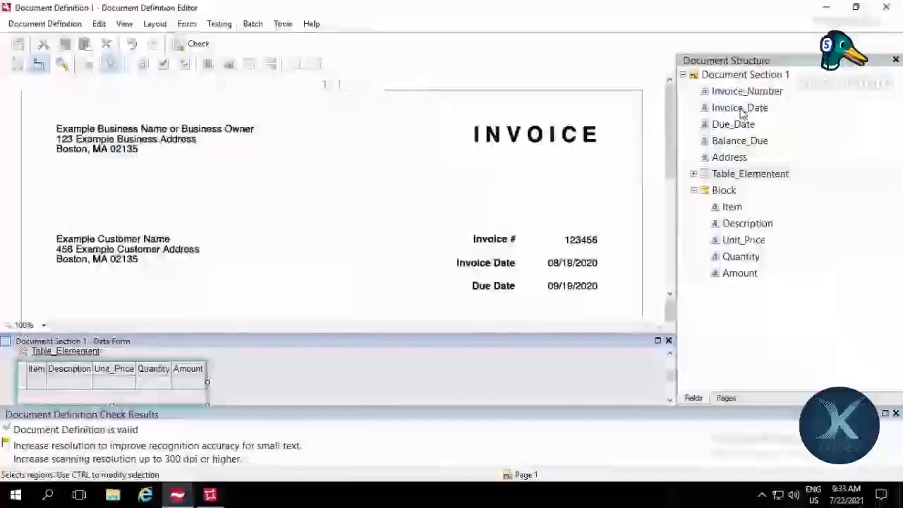
double_click(737, 107)
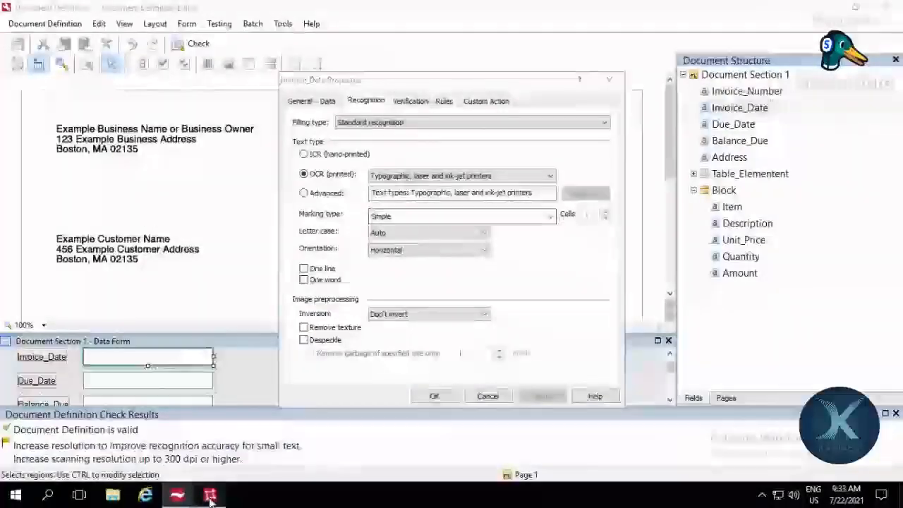
Step: Review the Values and RG_Values elements in FlexiLayout Studio, then return to the Document Definition Editor and close the Invoice_Date properties
left_click(210, 496)
scroll(117, 322, "up", 5)
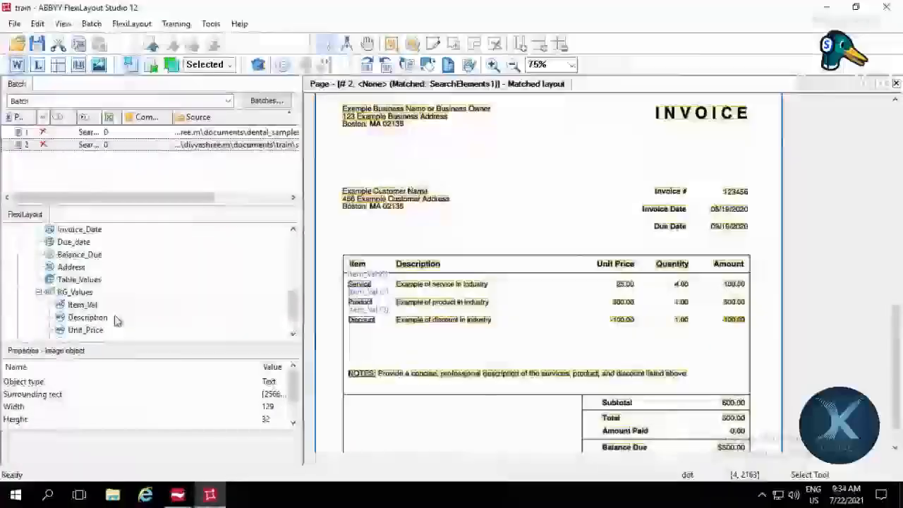
scroll(102, 302, "down", 2)
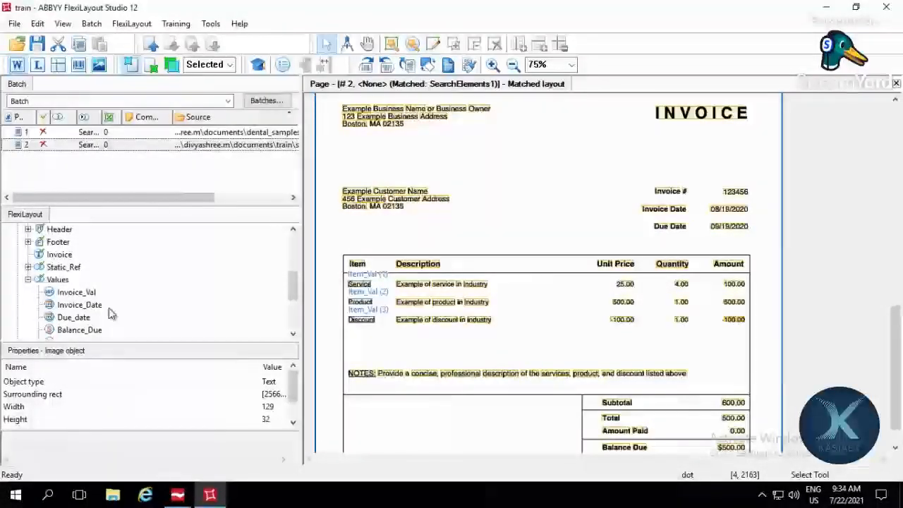
scroll(109, 308, "down", 2)
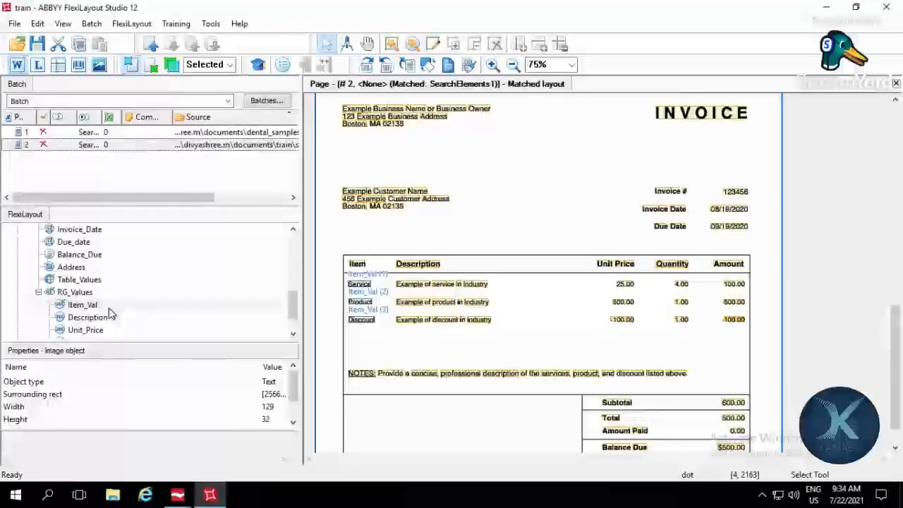
scroll(109, 313, "down", 1)
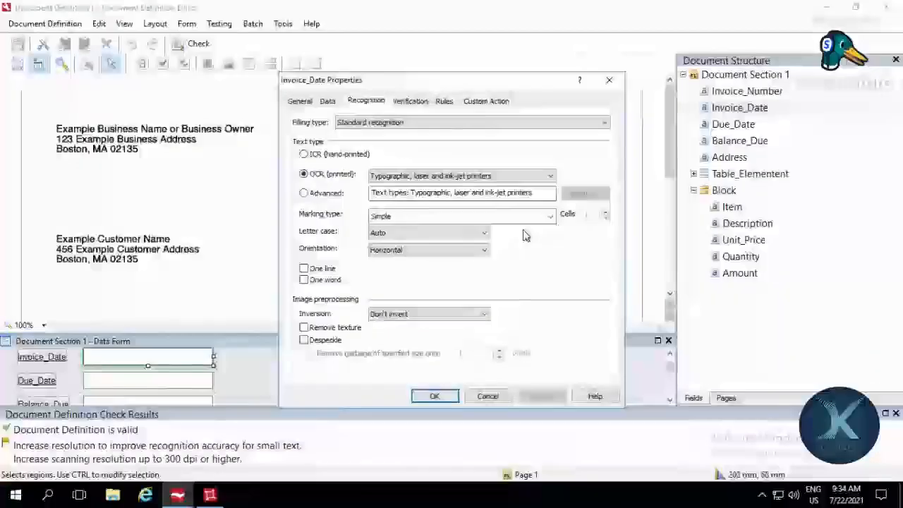
left_click(609, 80)
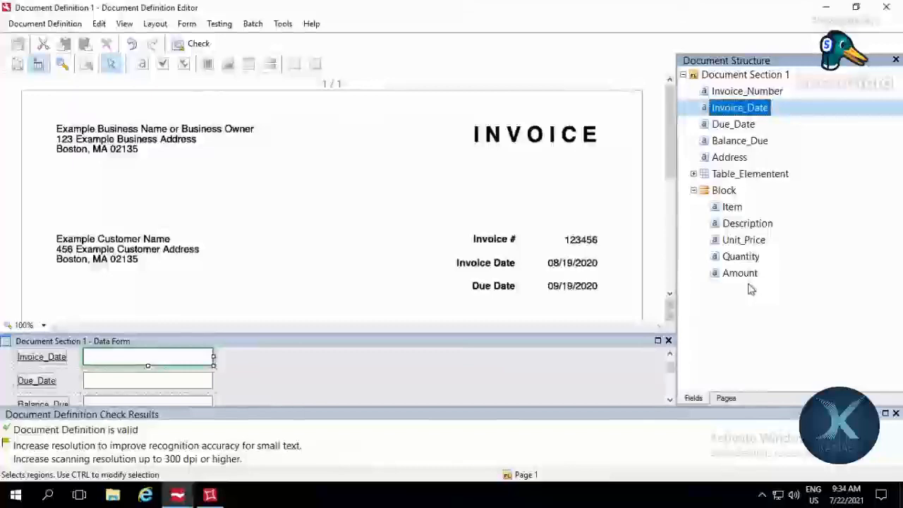
Step: Set the Invoice_Number field's data type to Number and restrict its content to only integer values
double_click(741, 91)
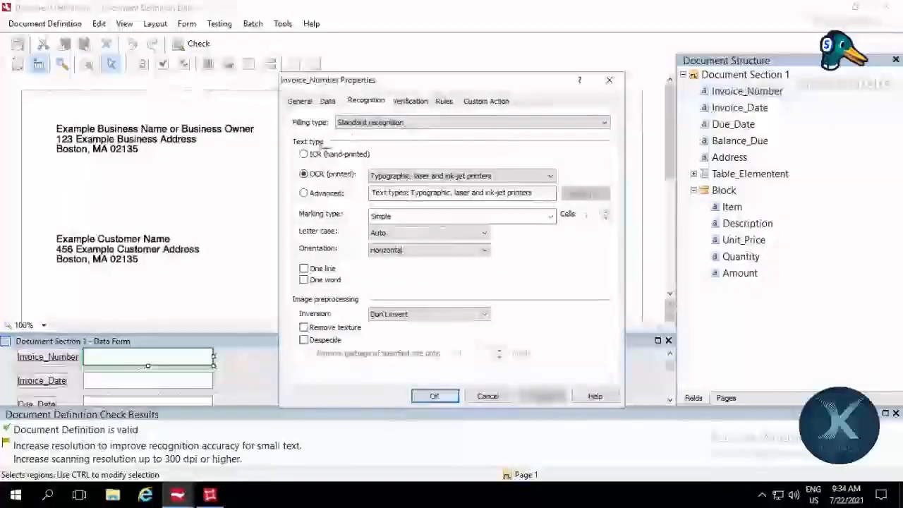
left_click(299, 102)
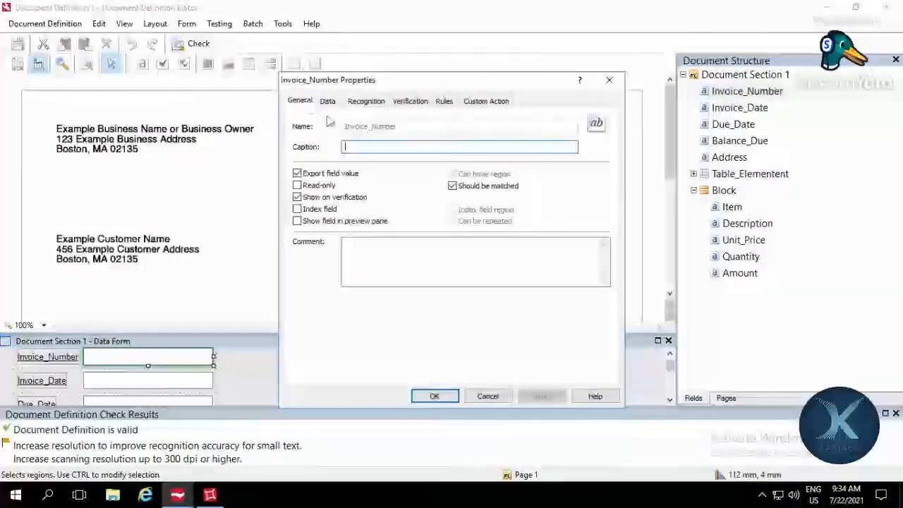
left_click(328, 102)
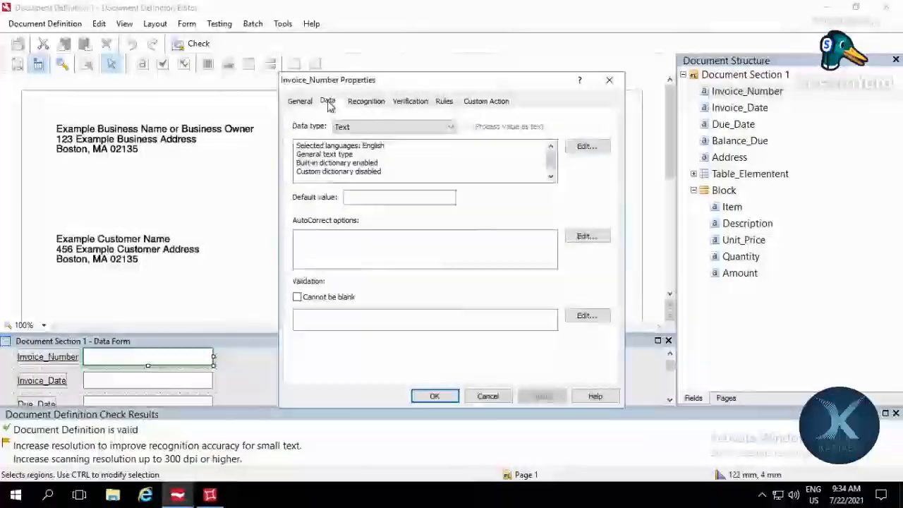
left_click(450, 127)
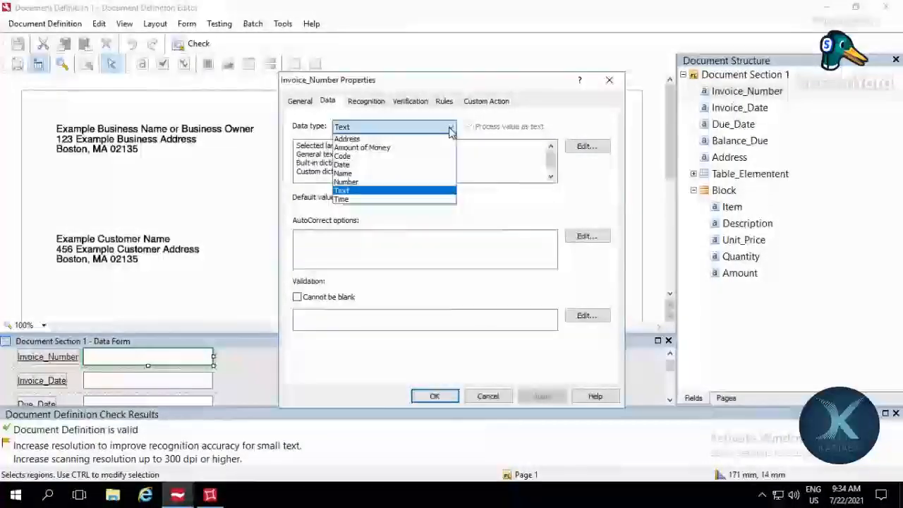
left_click(444, 185)
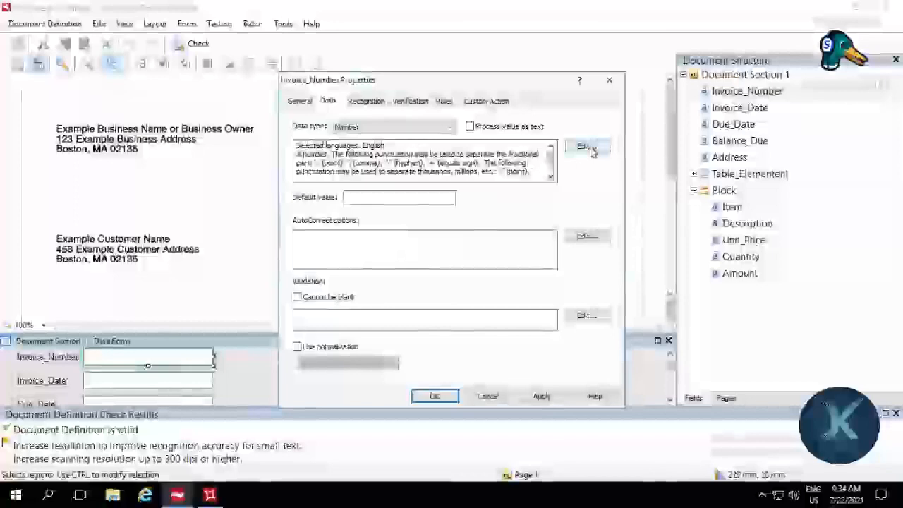
left_click(585, 147)
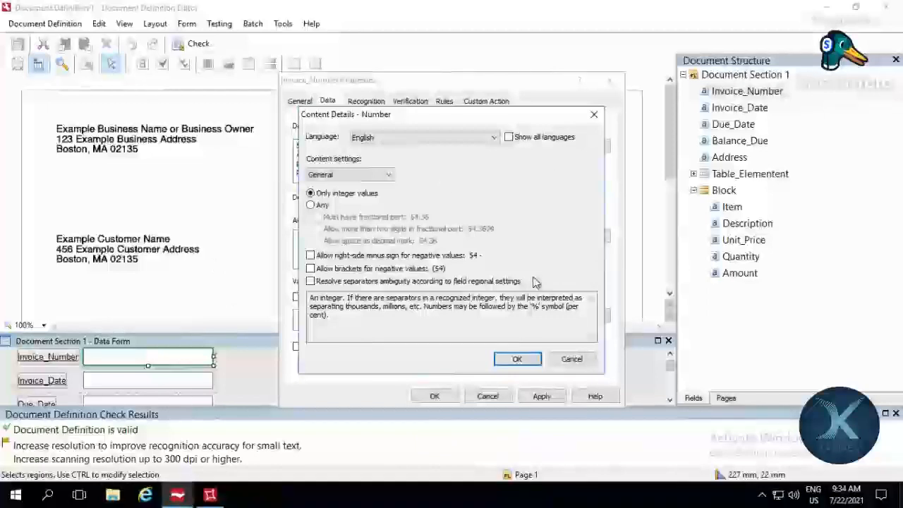
left_click(517, 359)
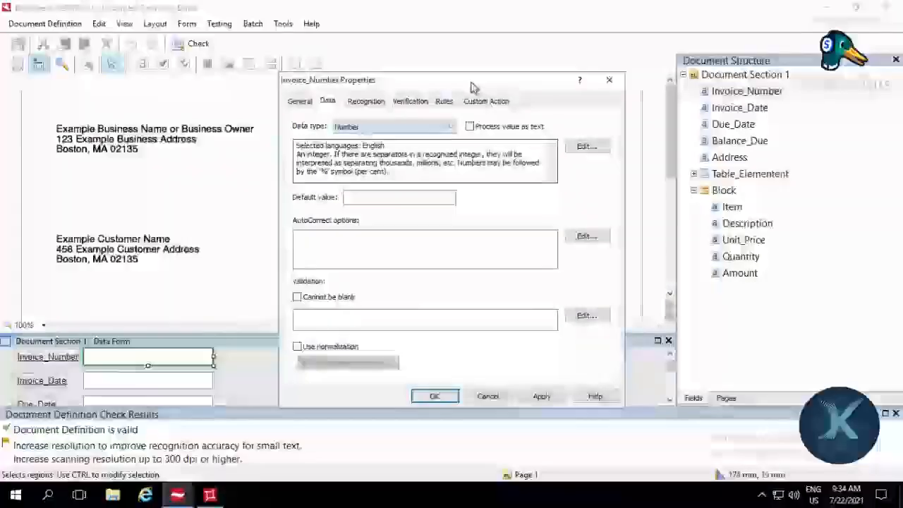
Step: Enable normalization for the Invoice_Number field with a minimum of 6 digits in the integer part
left_click_drag(522, 79, 296, 89)
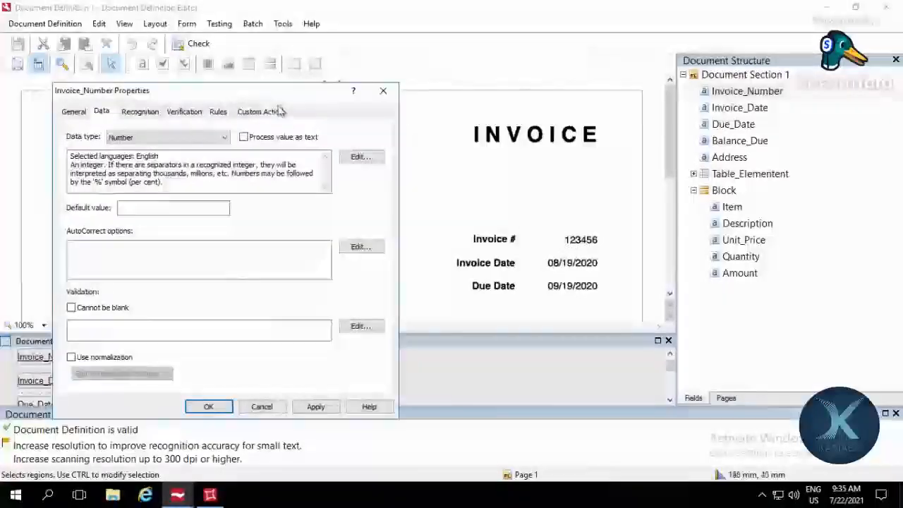
left_click_drag(353, 91, 533, 89)
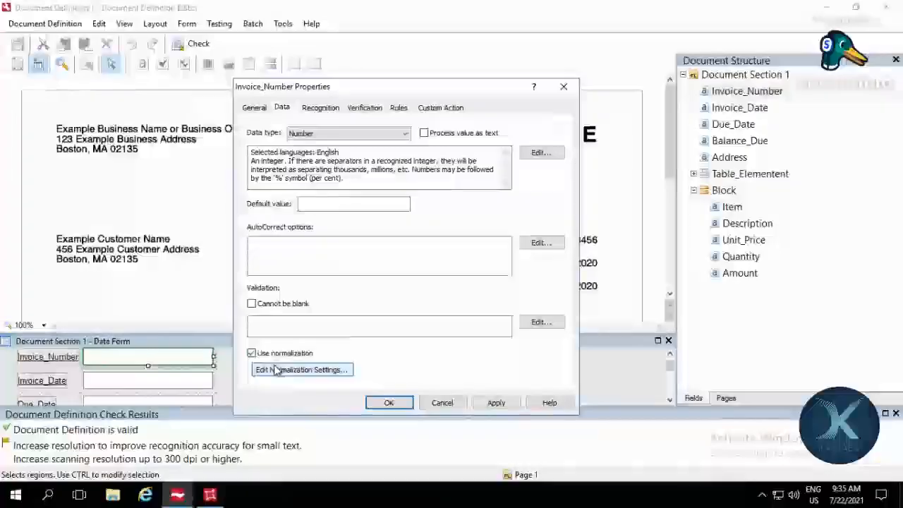
left_click(273, 369)
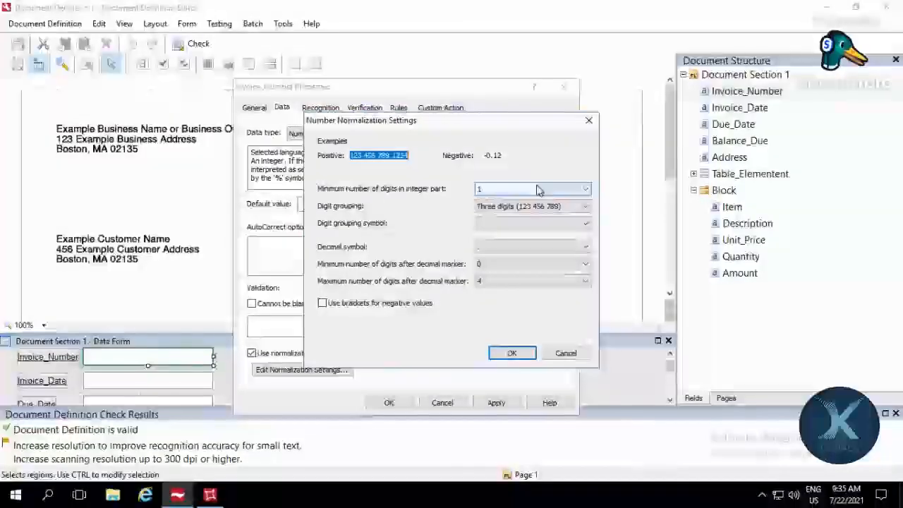
left_click(536, 189)
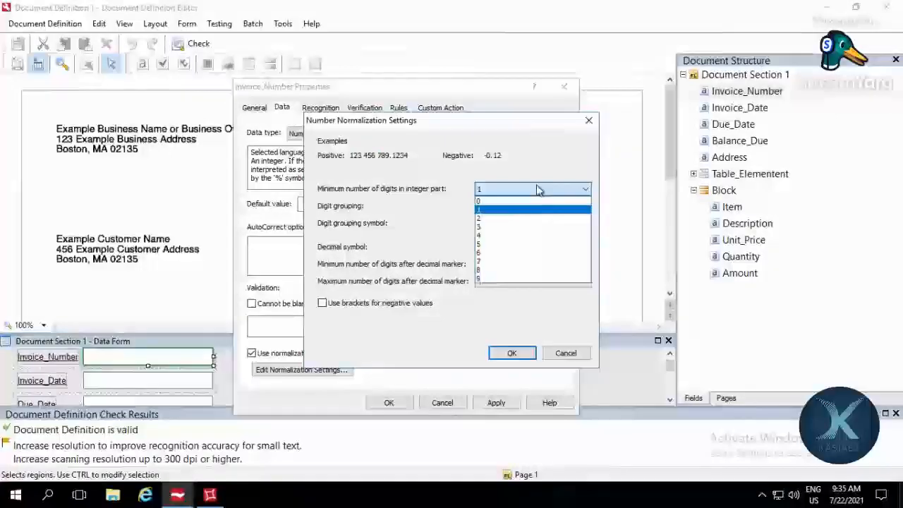
left_click(528, 253)
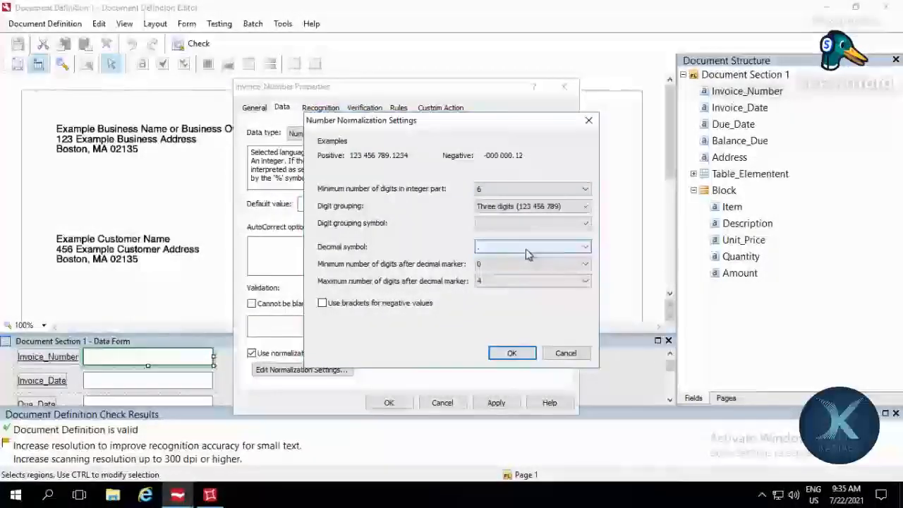
left_click(528, 247)
left_click(527, 254)
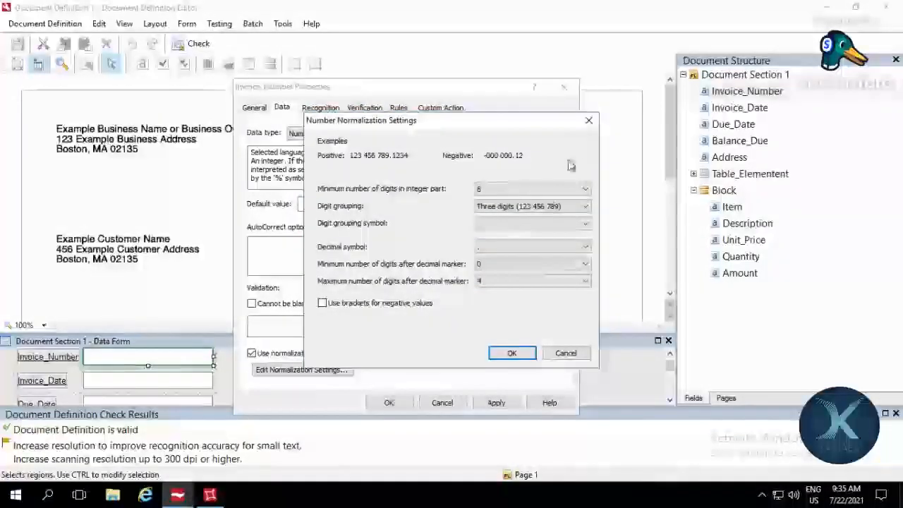
left_click(544, 226)
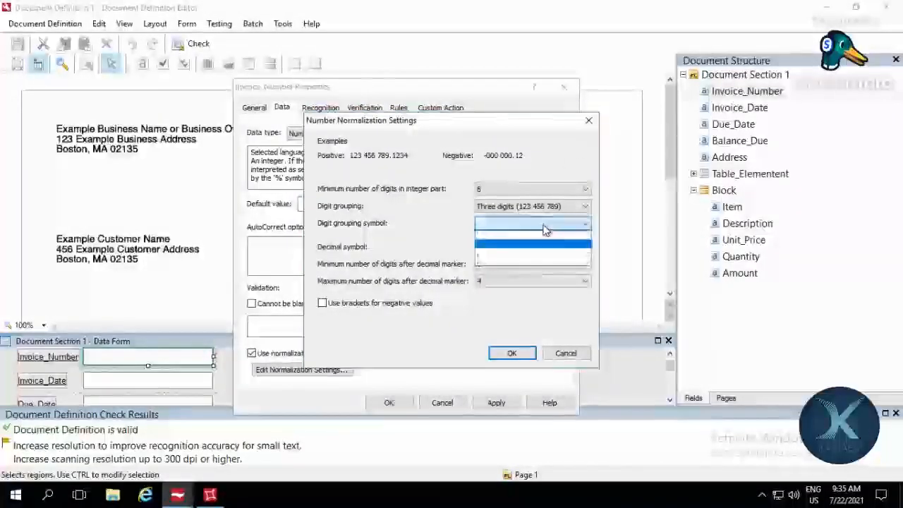
left_click(588, 125)
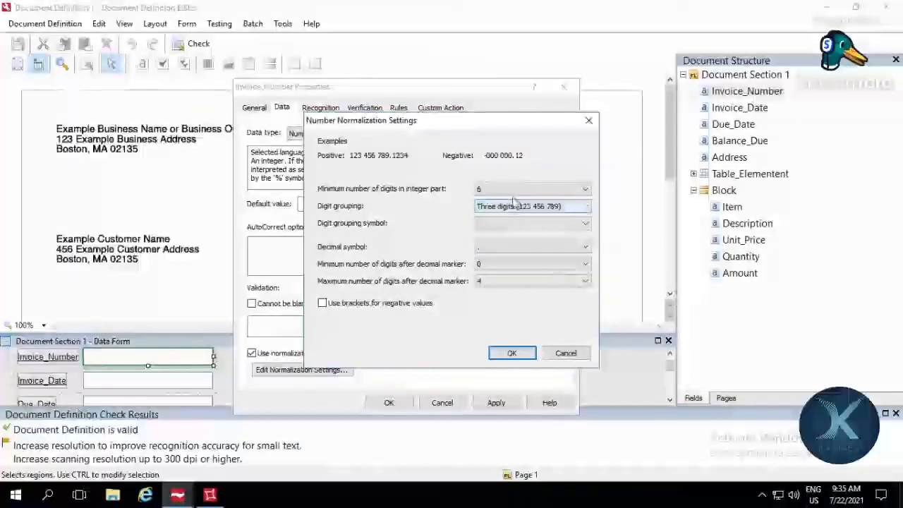
left_click(511, 352)
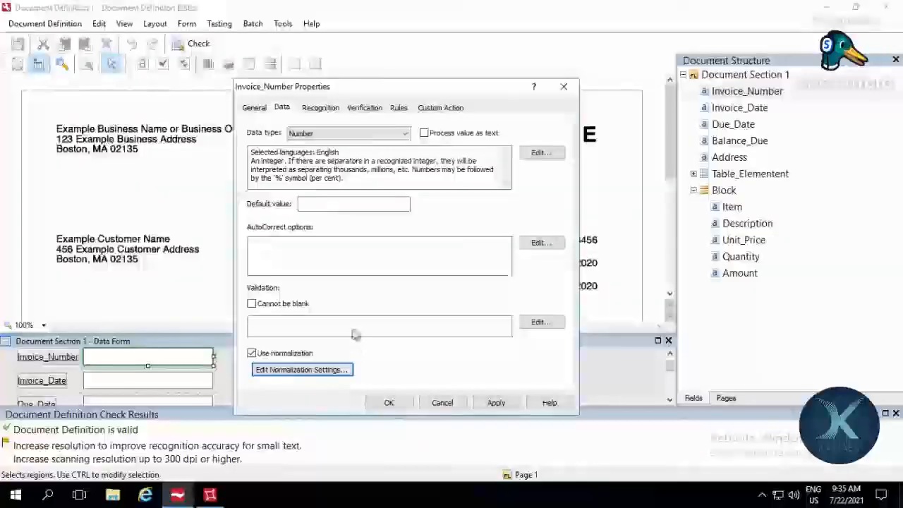
Step: Recheck Invoice_Number's content details and normalization settings, then save the field properties
left_click(557, 153)
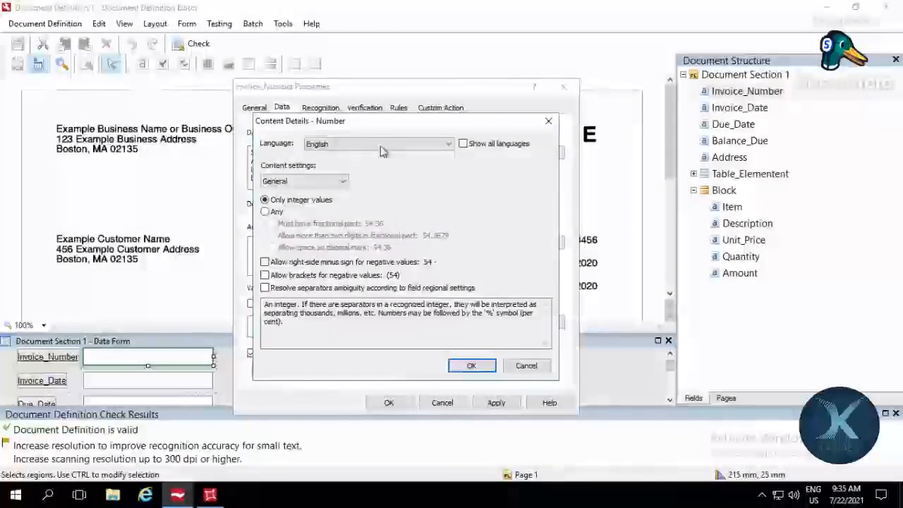
left_click(548, 120)
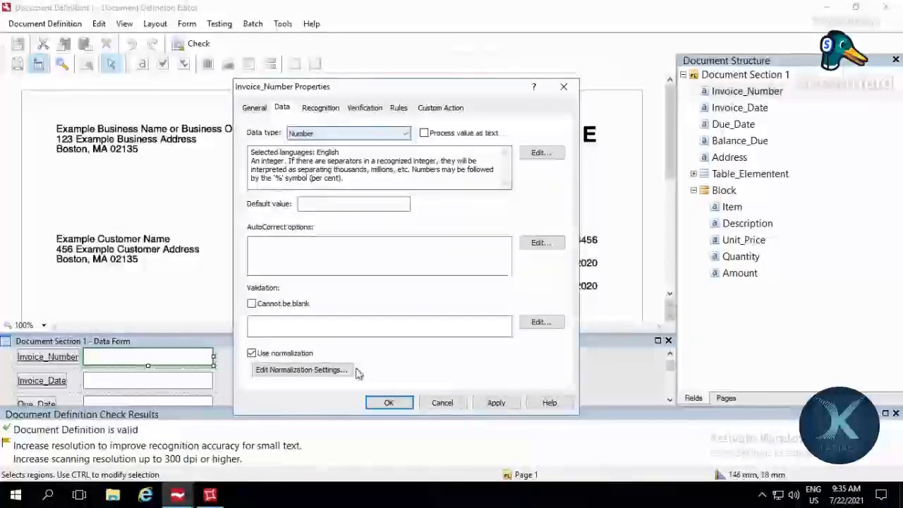
left_click(335, 376)
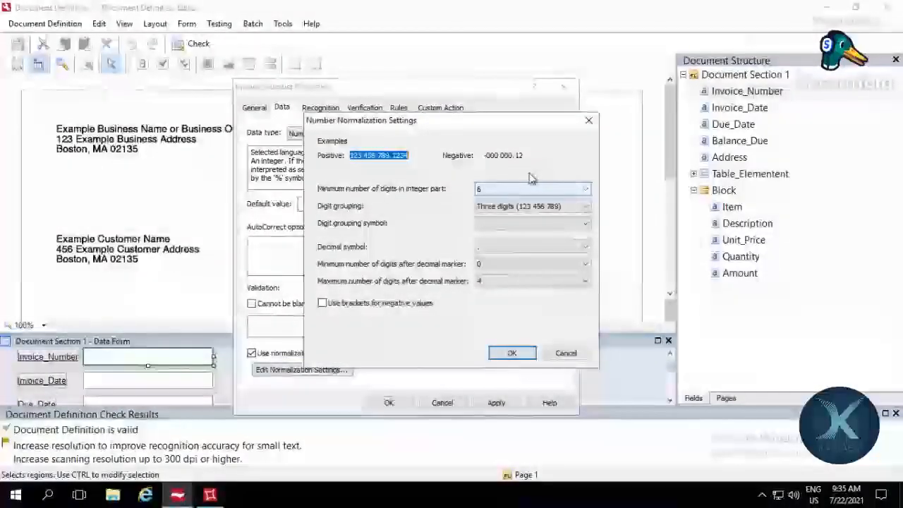
left_click(589, 122)
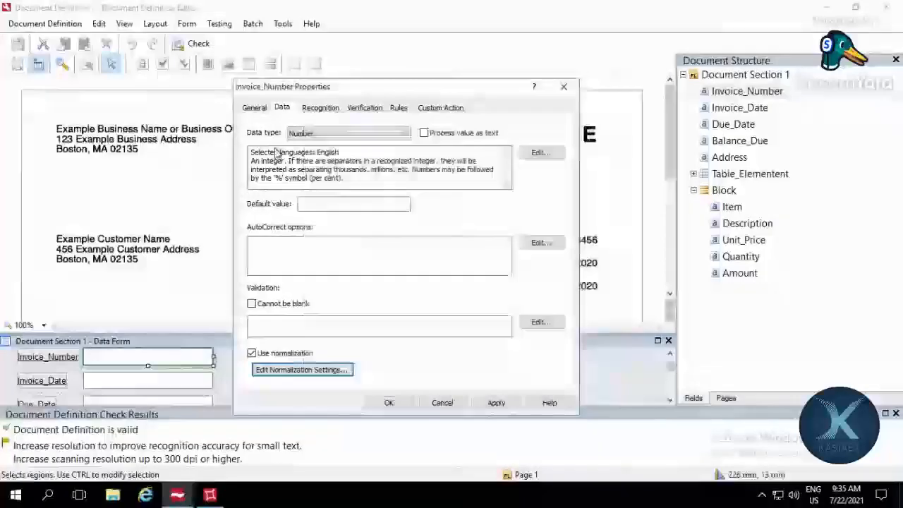
left_click(540, 152)
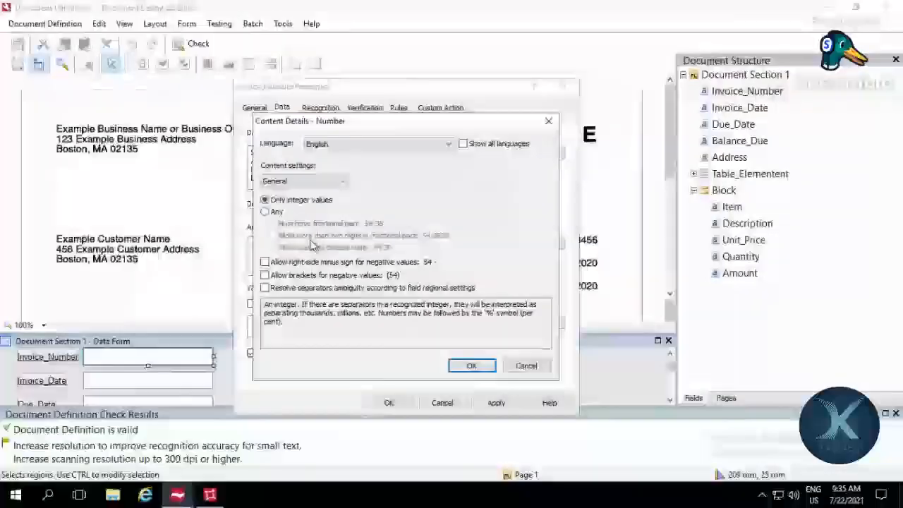
left_click(479, 370)
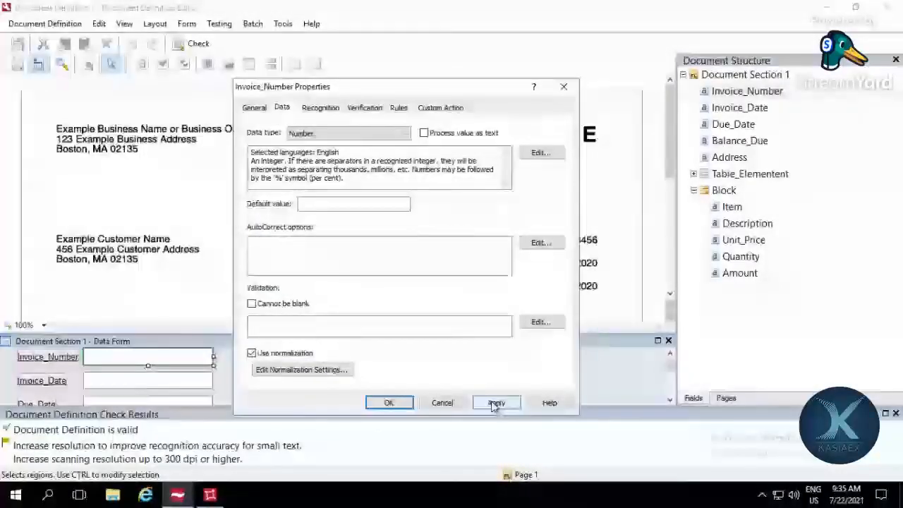
left_click(381, 403)
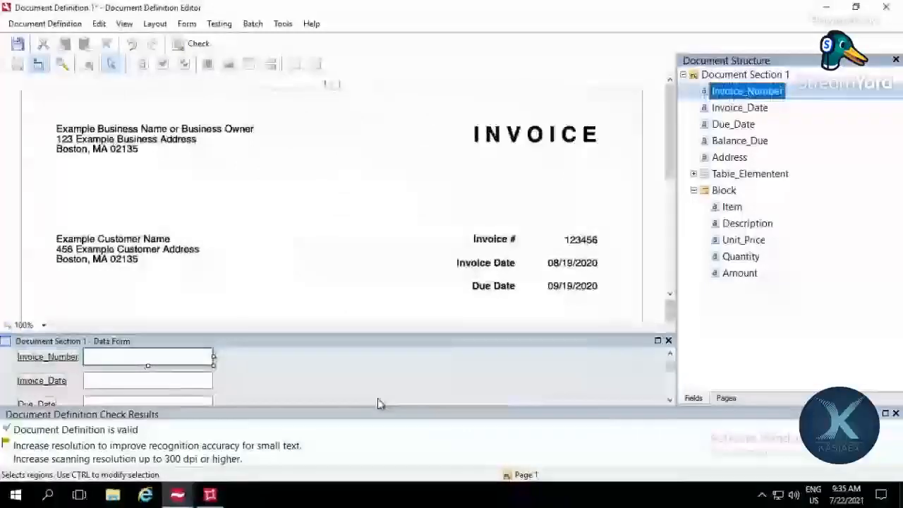
Step: Try to run the document definition test with the normalized Invoice_Number field
left_click(219, 27)
left_click(243, 40)
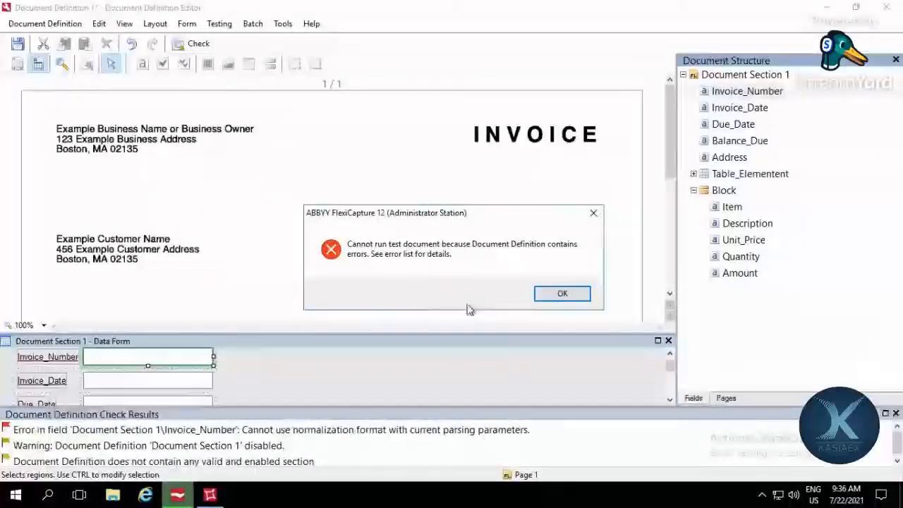
left_click(562, 293)
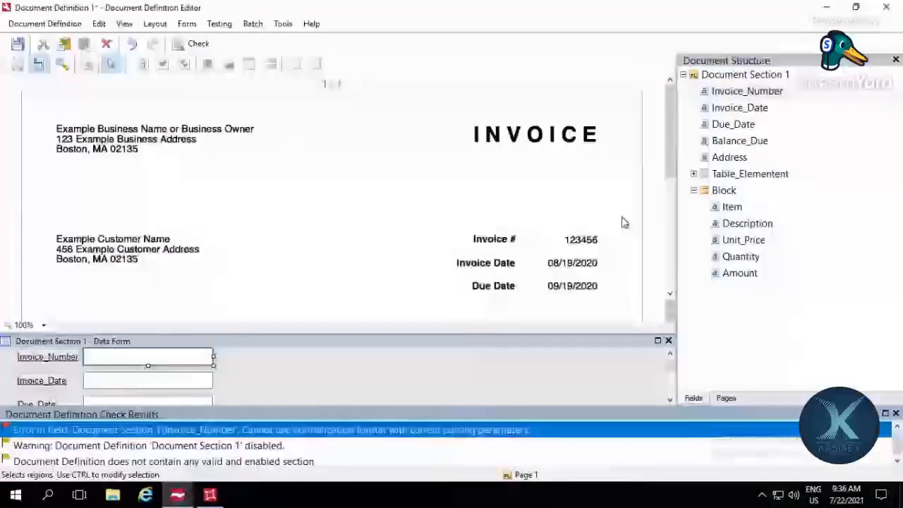
Step: Remove normalization and the integer-only restriction from the Invoice_Number field, then rerun the test and check its extracted value
double_click(783, 94)
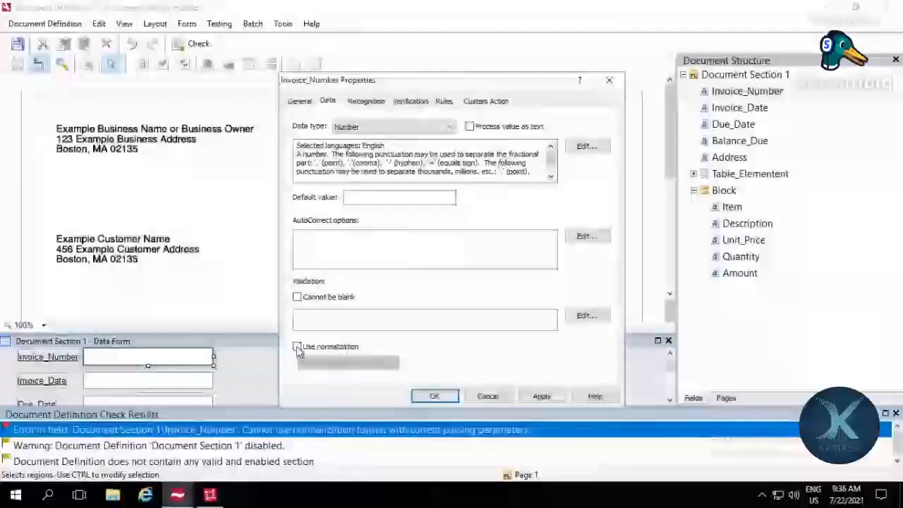
left_click(435, 396)
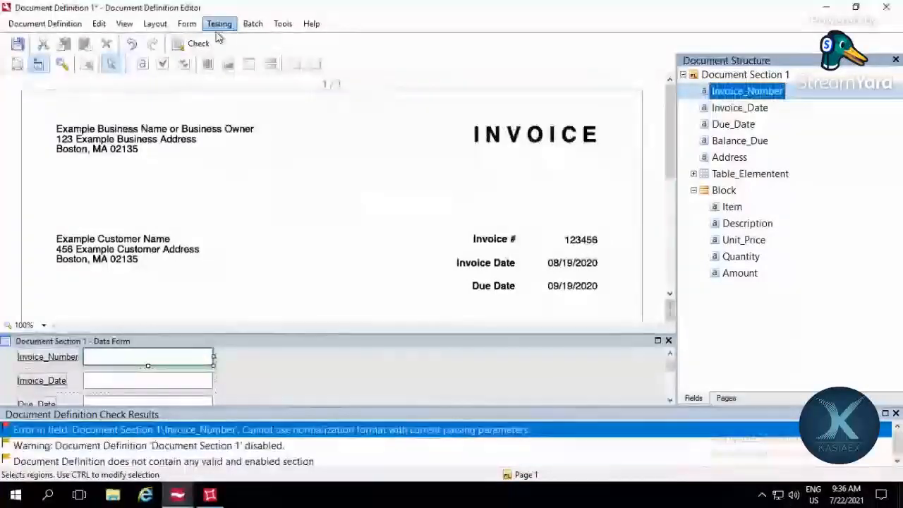
left_click(218, 25)
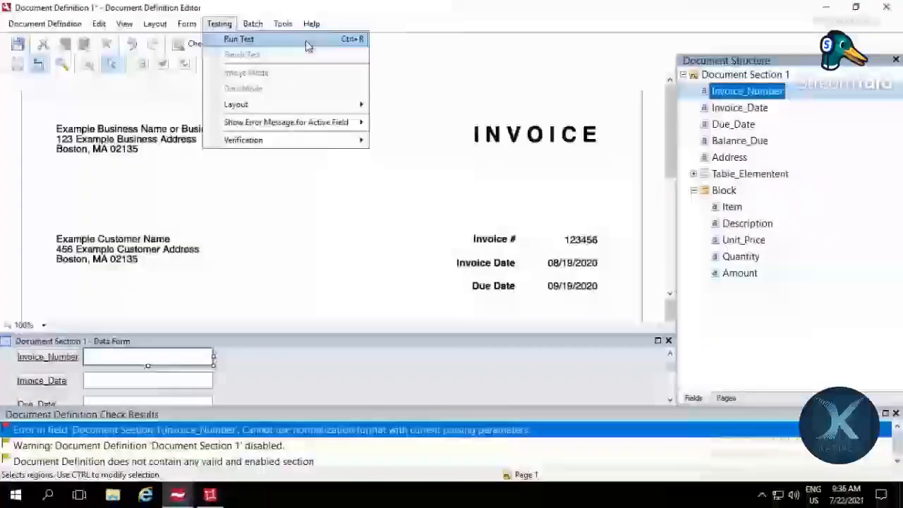
left_click(308, 44)
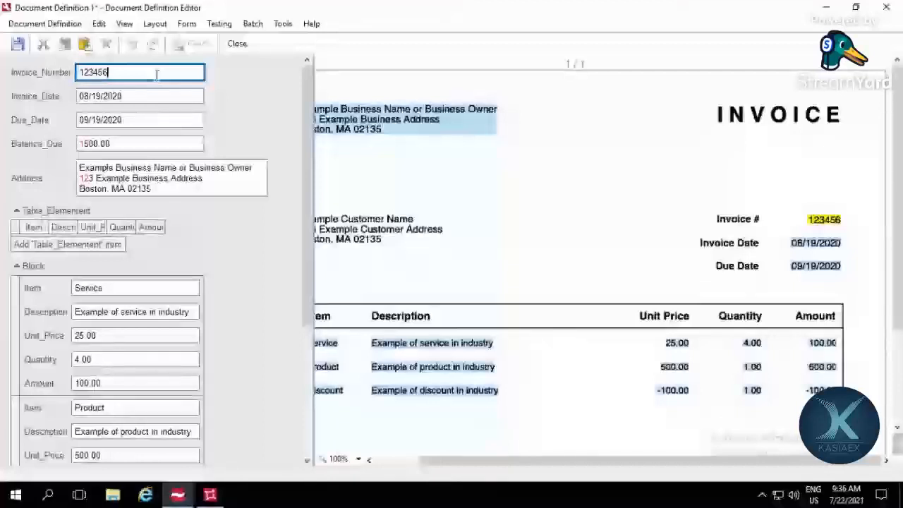
key("Tab")
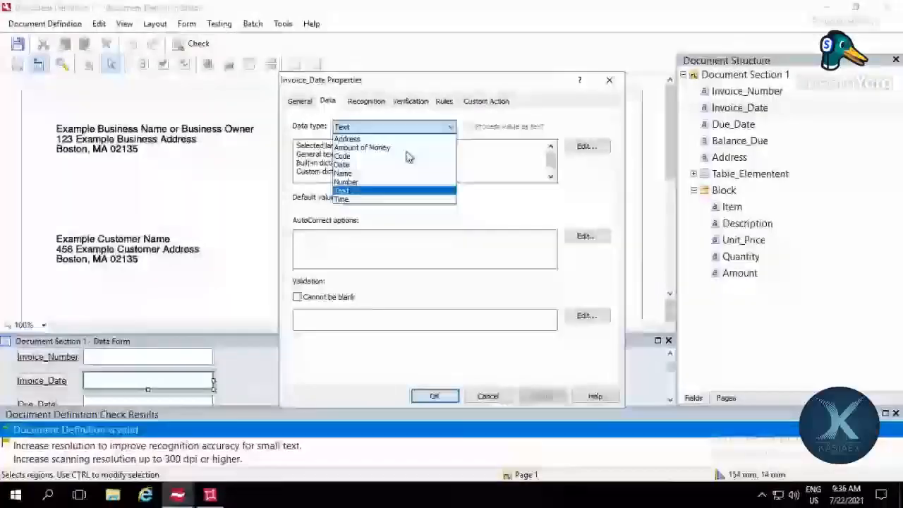
Step: Set the Invoice_Date field's data type to Date and review its content details
left_click(402, 164)
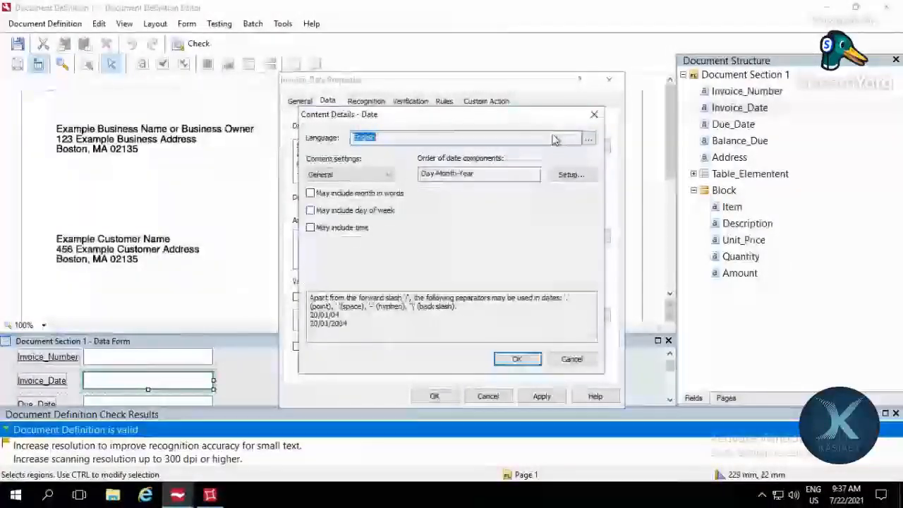
mouse_move(554, 121)
left_mouse_down()
mouse_move(600, 117)
mouse_move(645, 156)
left_mouse_up()
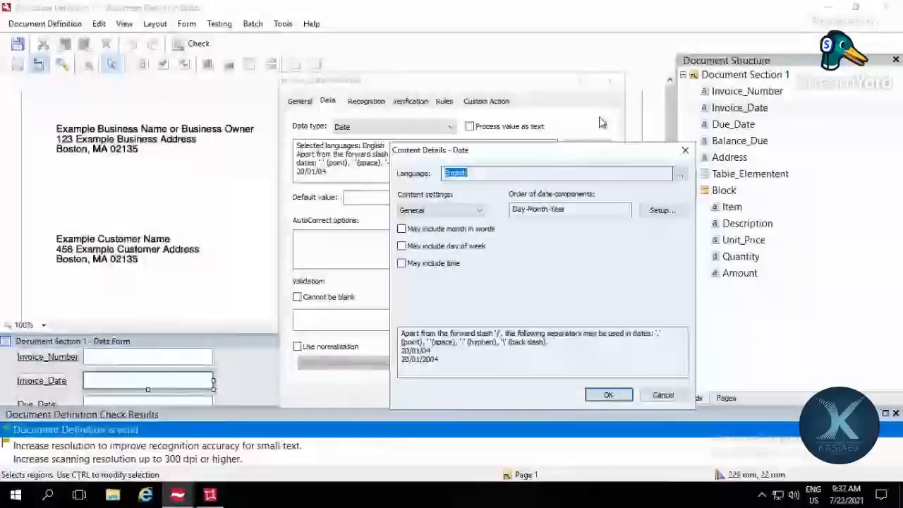
left_click_drag(602, 150, 674, 171)
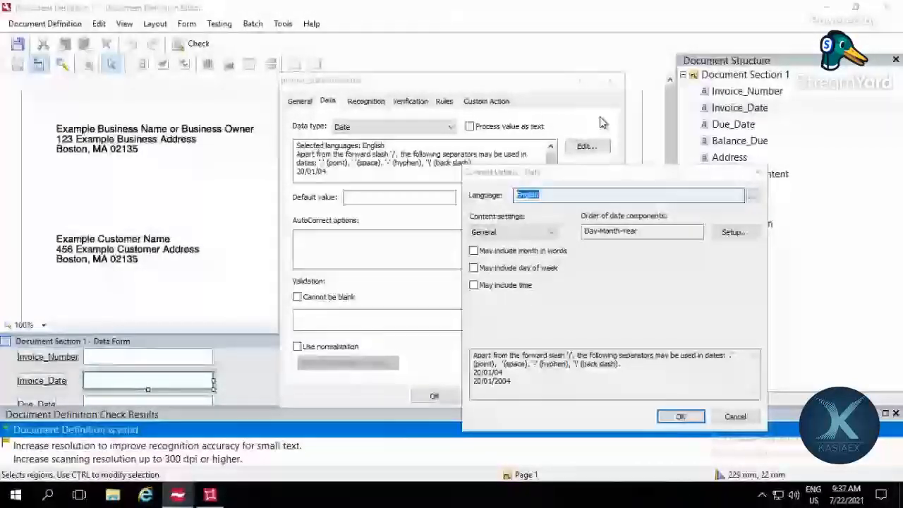
left_click(735, 417)
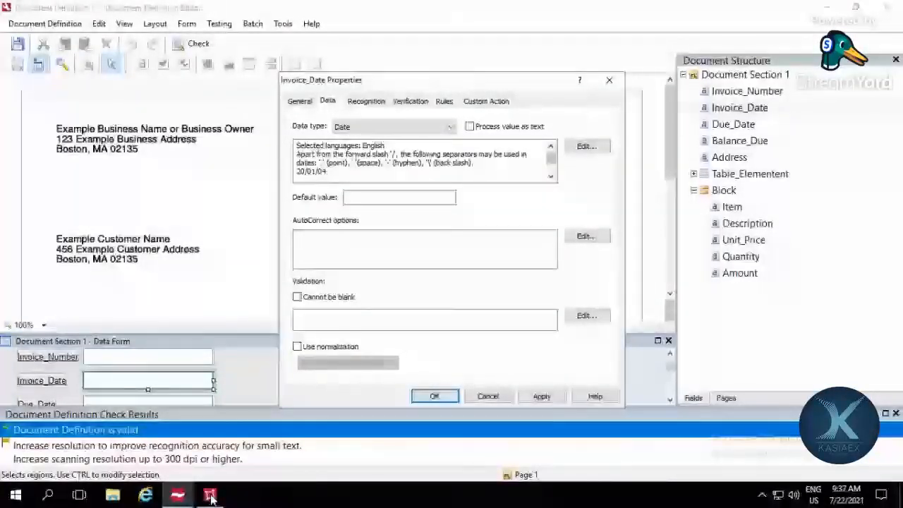
Step: Set Invoice_Date's order of date components to Month-Day-Year only, then save the field properties and the document definition
left_click(210, 497)
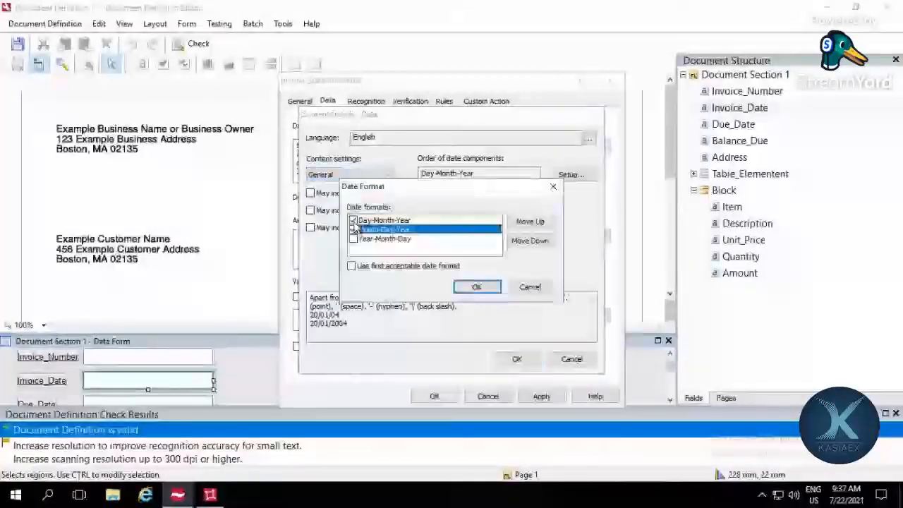
left_click(353, 229)
left_click(354, 220)
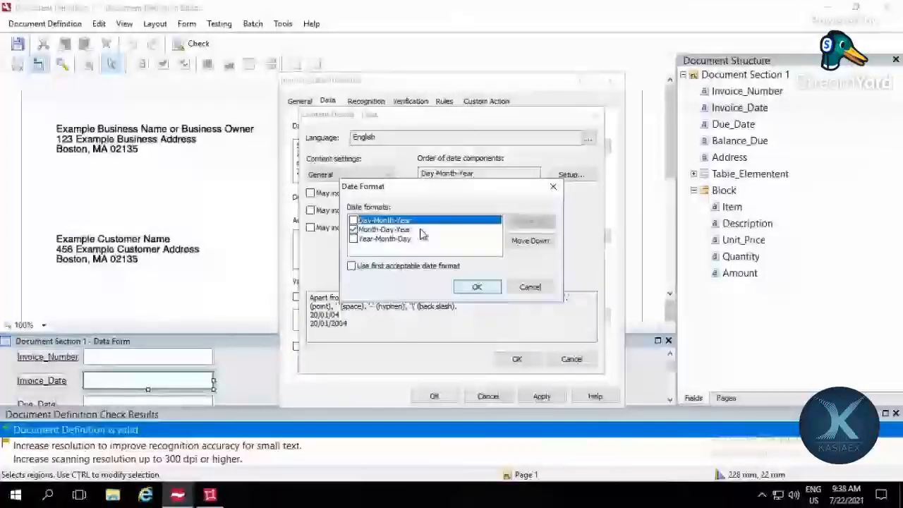
left_click(352, 229)
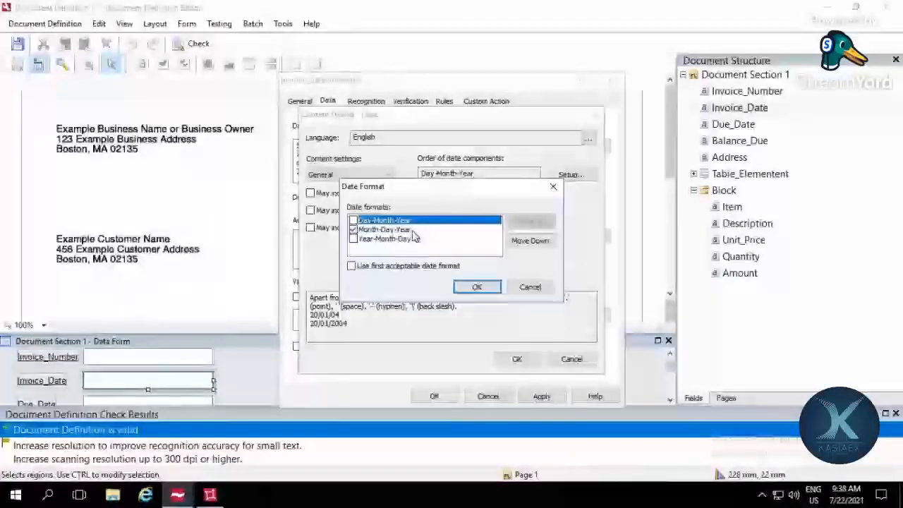
left_click(411, 231)
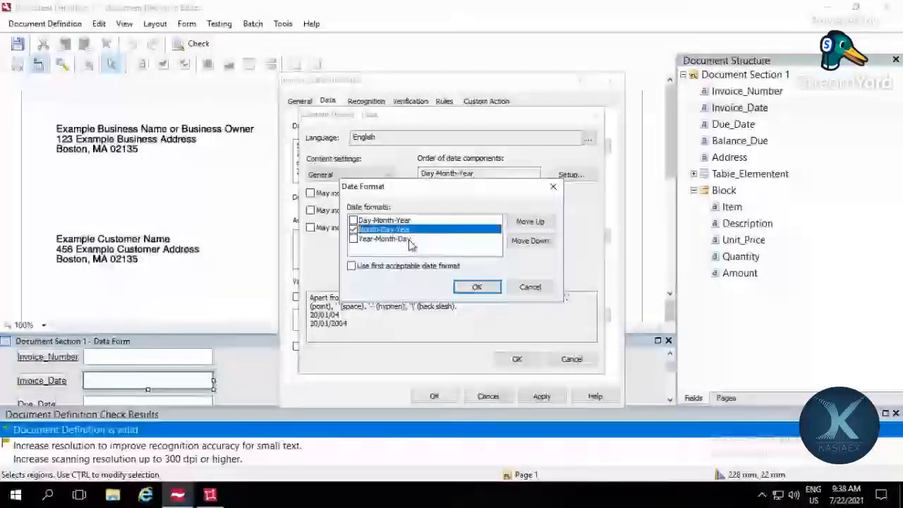
key("Return")
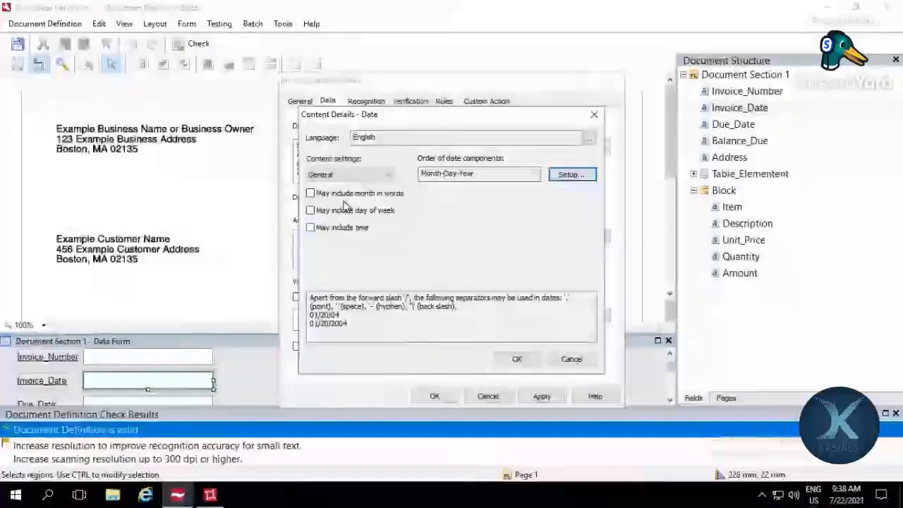
left_click(572, 360)
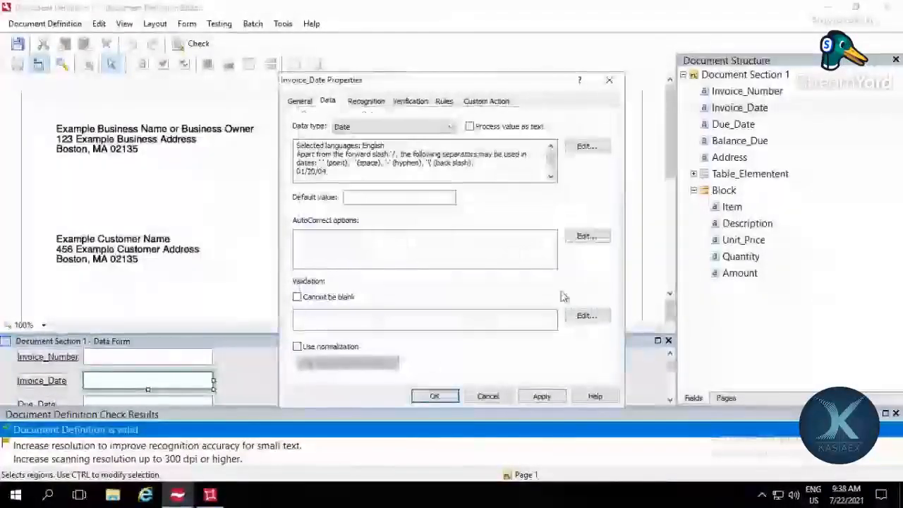
left_click(433, 396)
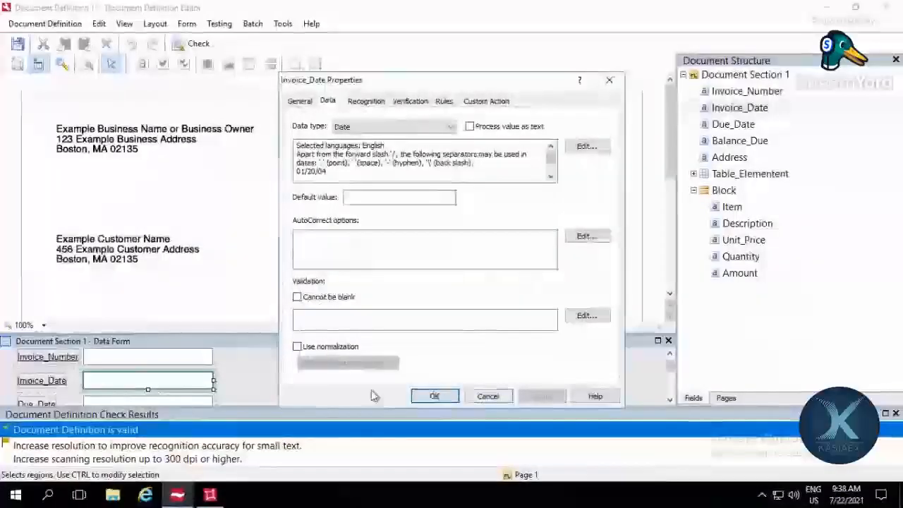
key("ctrl+s")
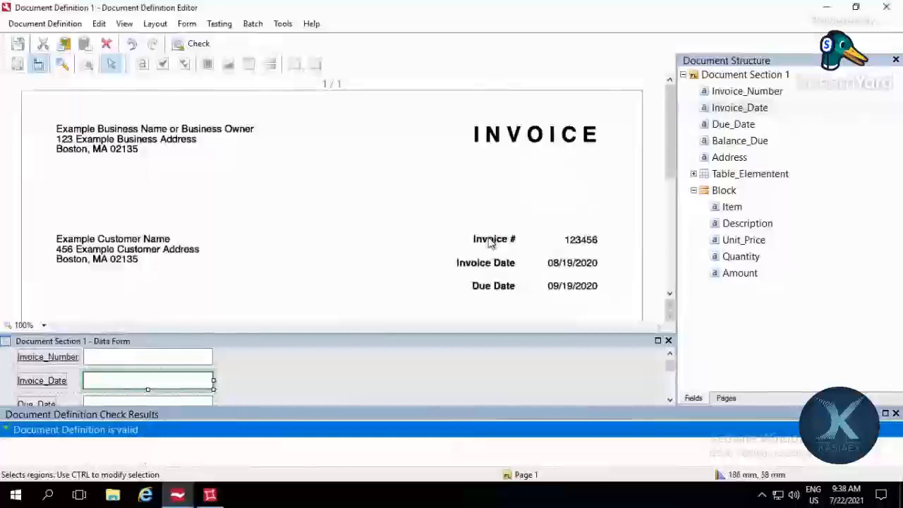
Step: Try normalizing Invoice_Date to MM/dd/yyyy with a slash delimiter and no time, then discard the normalization settings
double_click(764, 108)
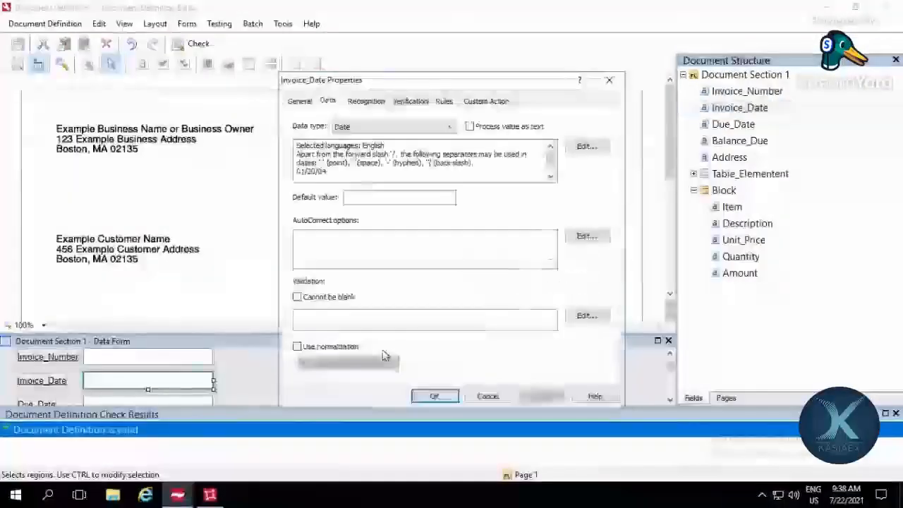
left_click(328, 348)
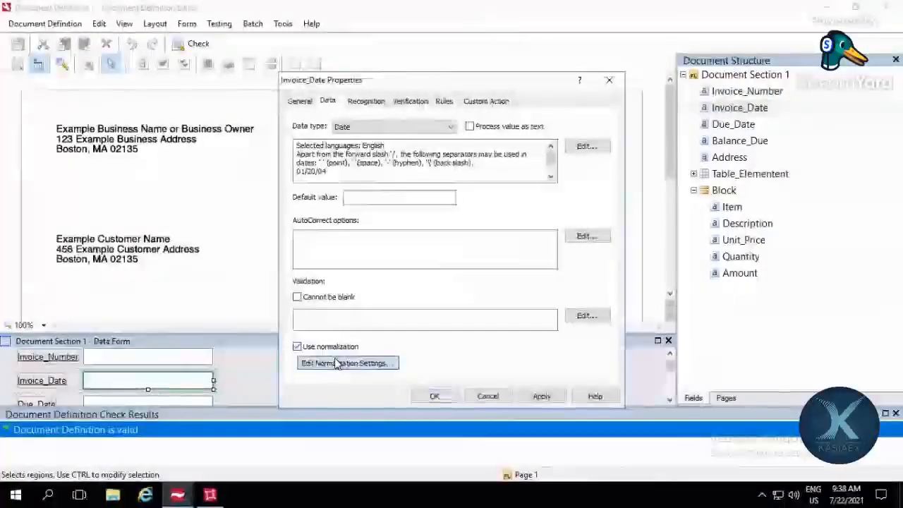
left_click(337, 363)
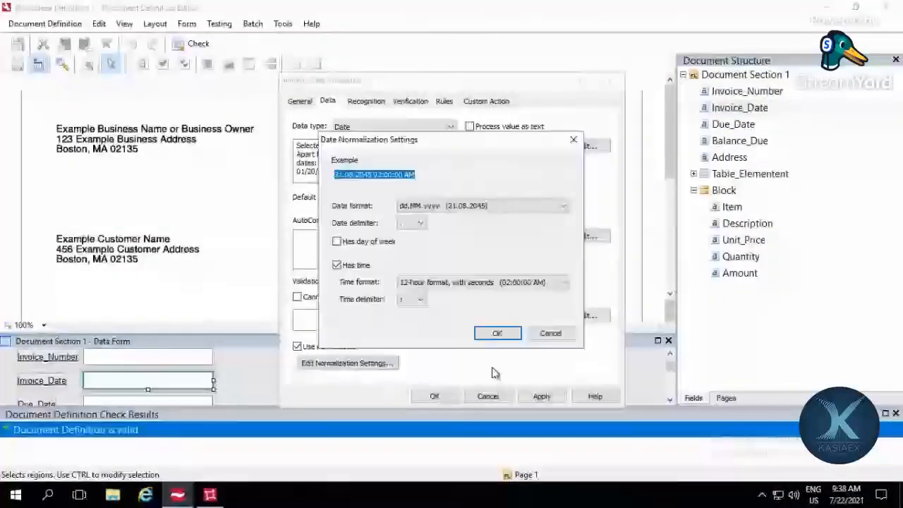
left_click(566, 206)
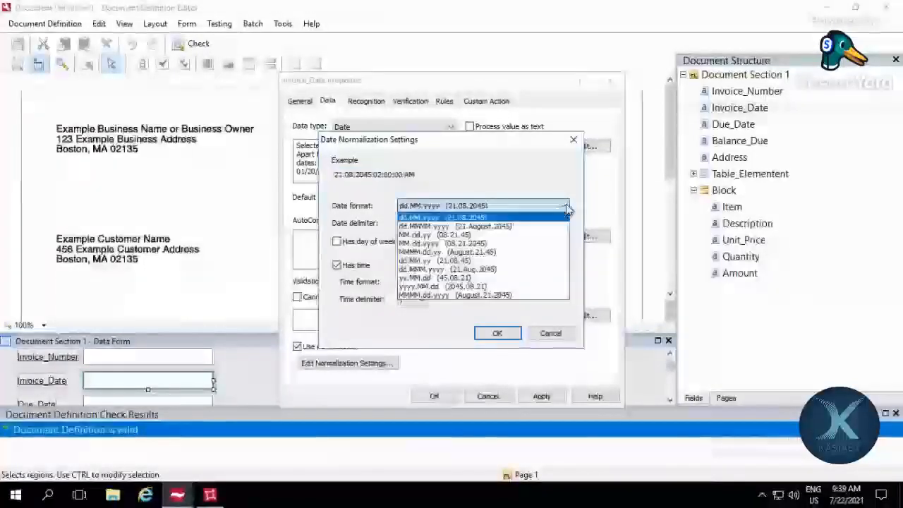
left_click(552, 251)
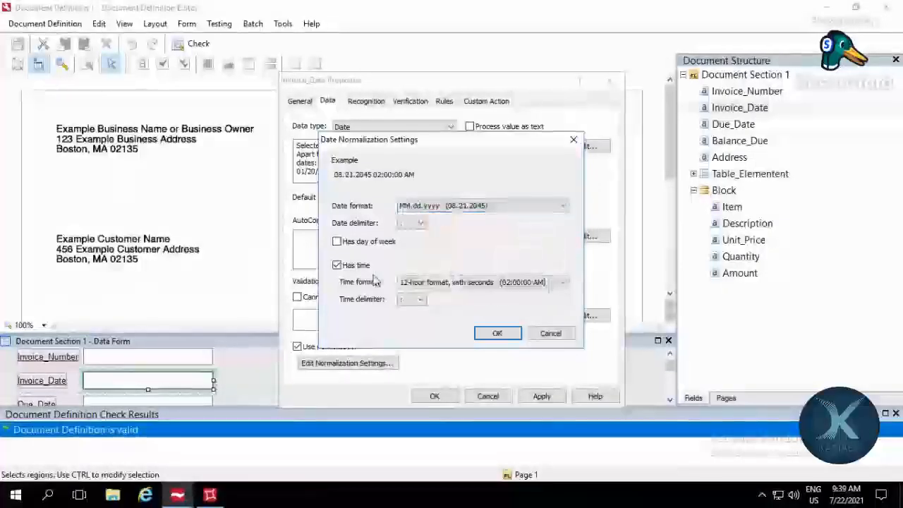
left_click(426, 225)
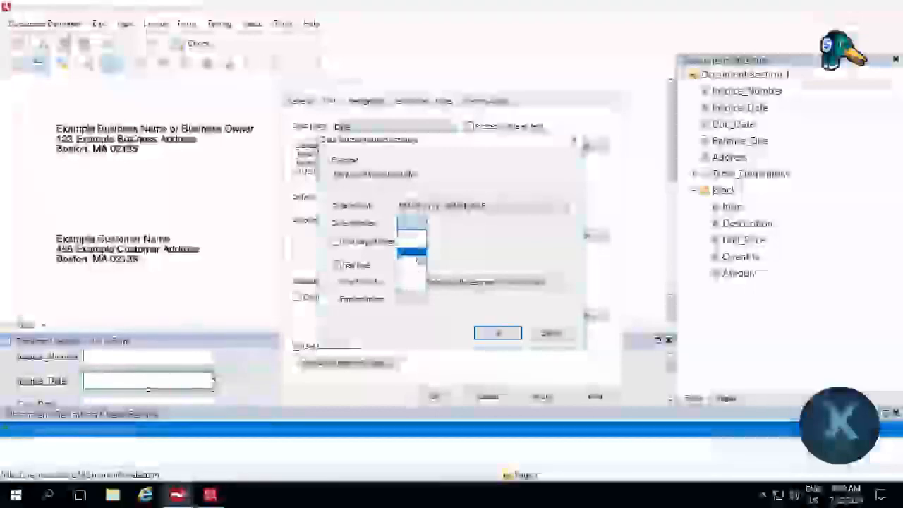
left_click(420, 256)
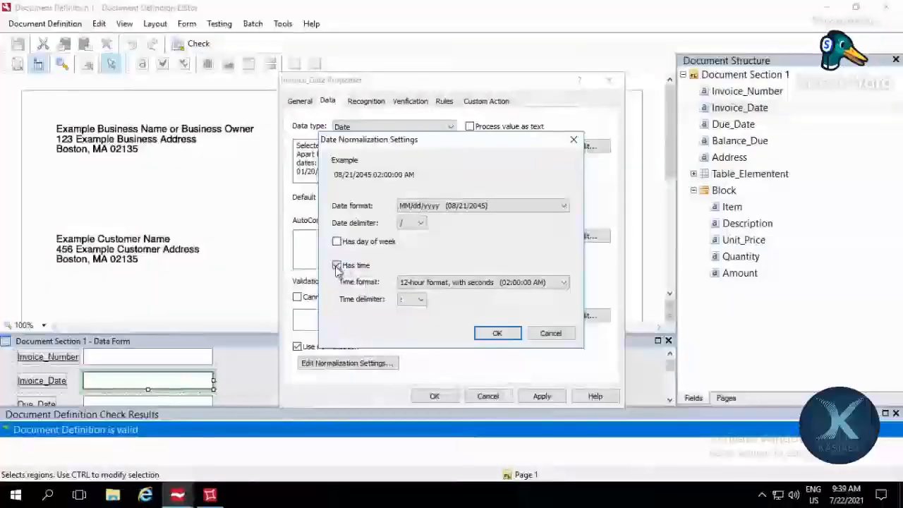
left_click(338, 265)
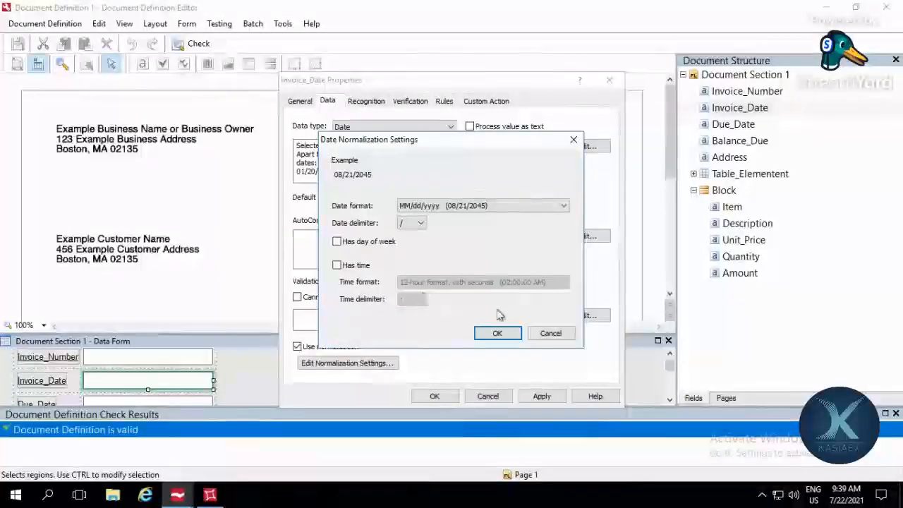
left_click(574, 141)
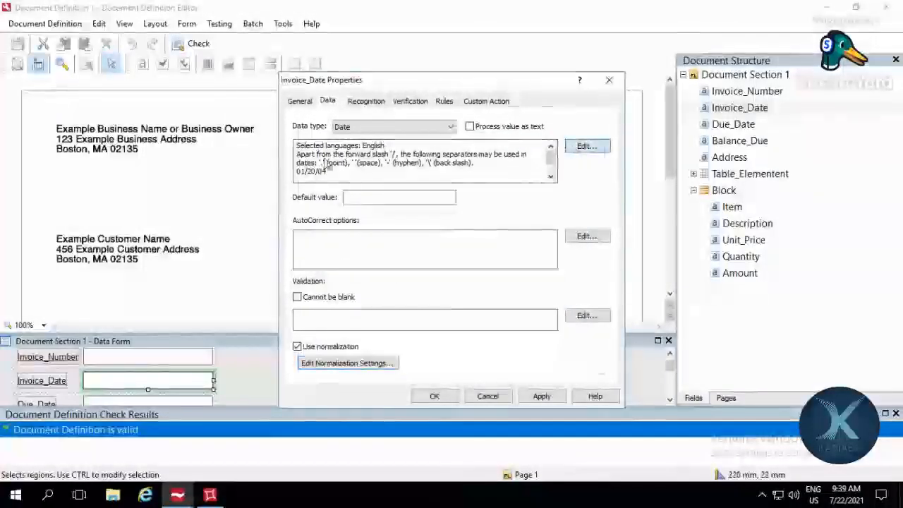
Step: Recheck Invoice_Date's content details and date normalization settings without changes, then turn off normalization for the field
left_click(585, 146)
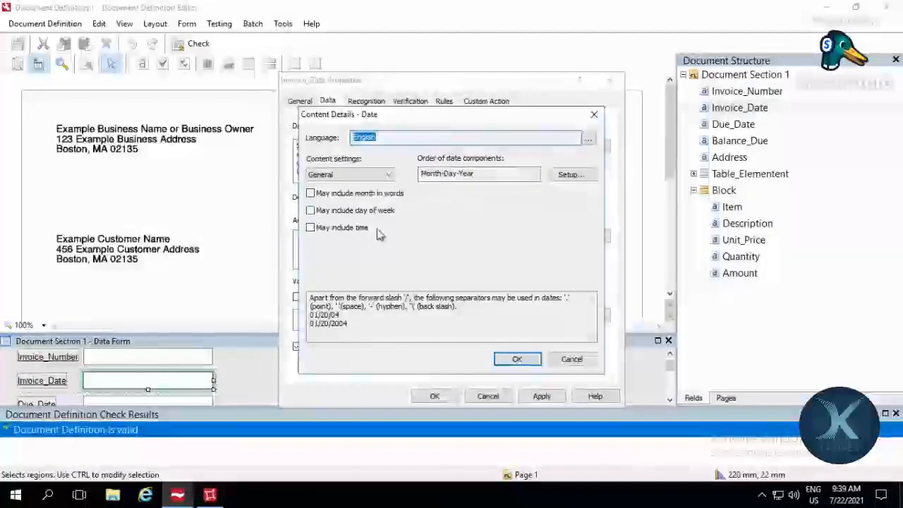
left_click(571, 359)
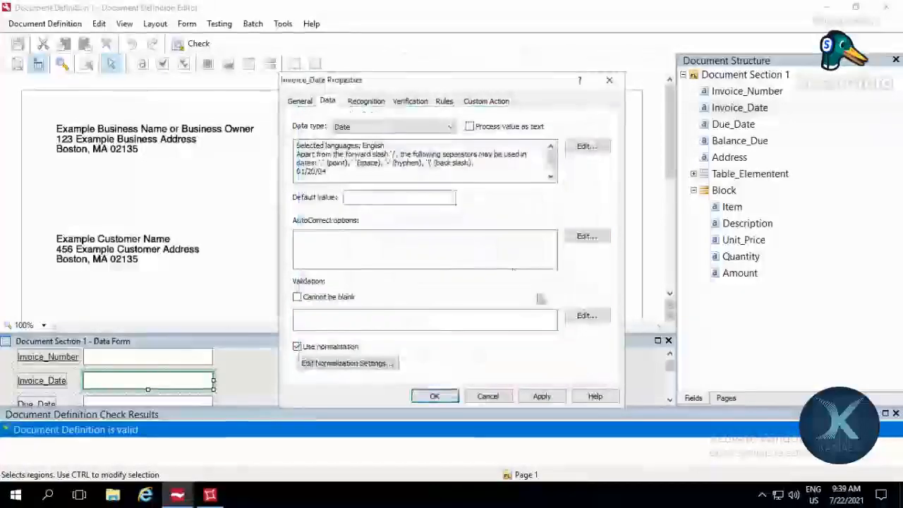
left_click(366, 364)
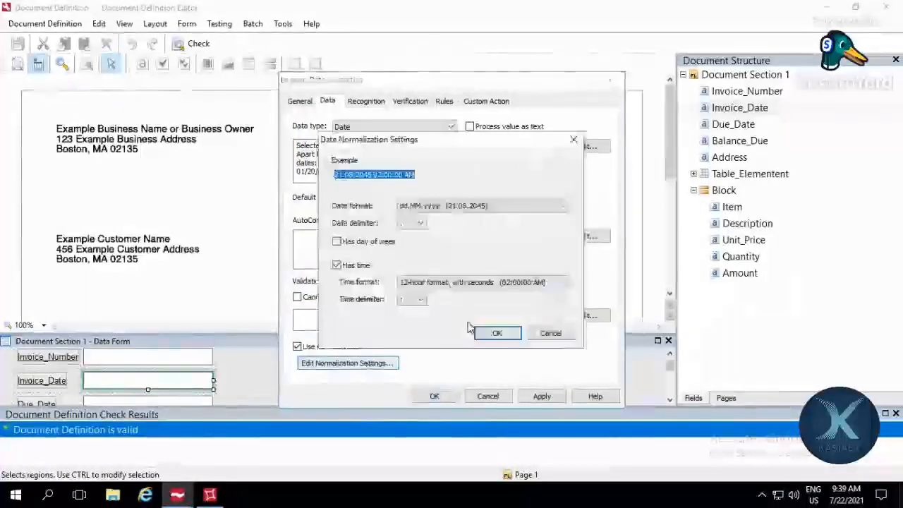
left_click(551, 333)
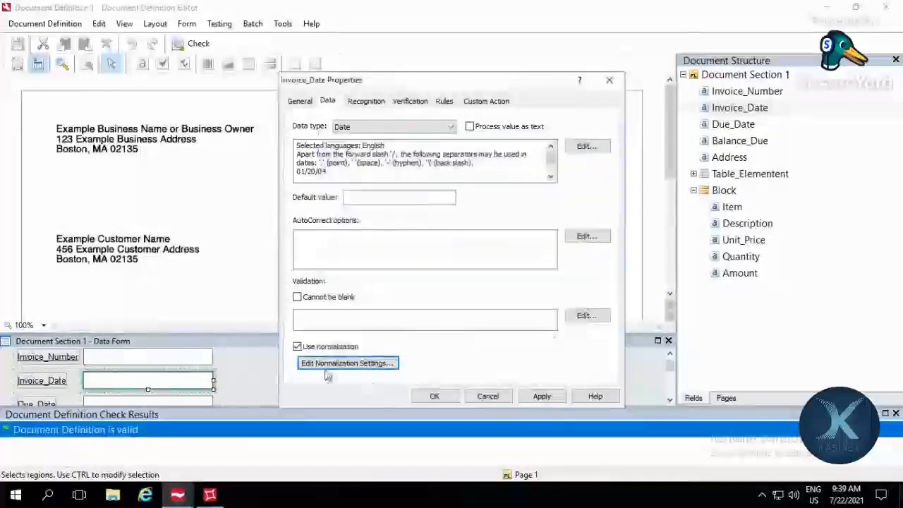
left_click(298, 348)
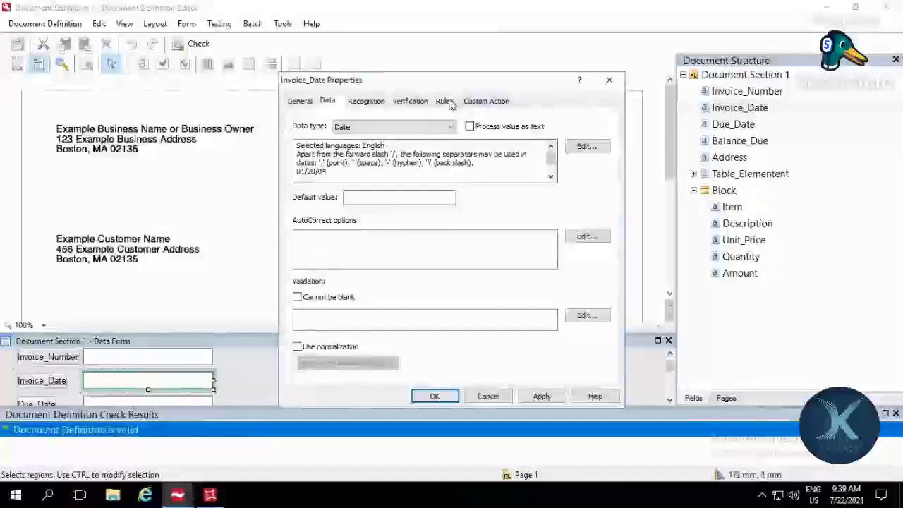
Step: Start a new script rule for Invoice_Date with Warning severity, applied only if the Invoice_Date value is not empty
left_click(444, 101)
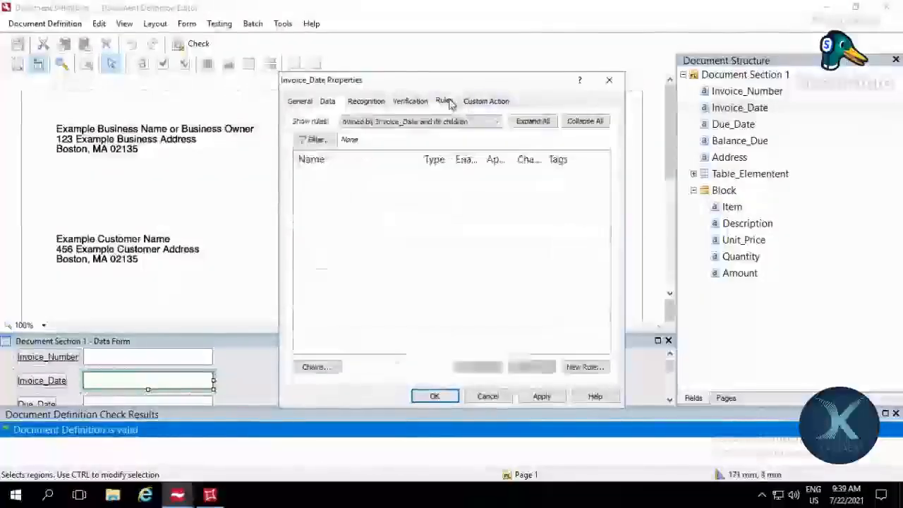
left_click(580, 366)
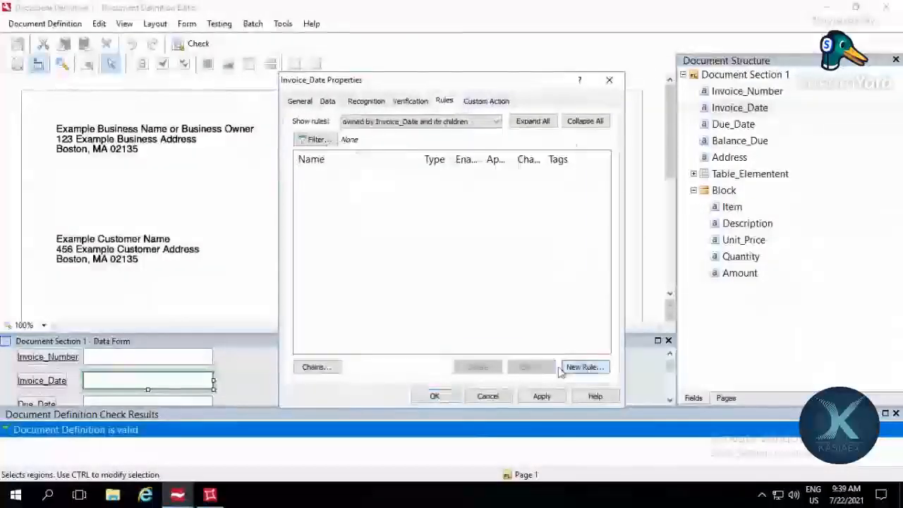
double_click(346, 217)
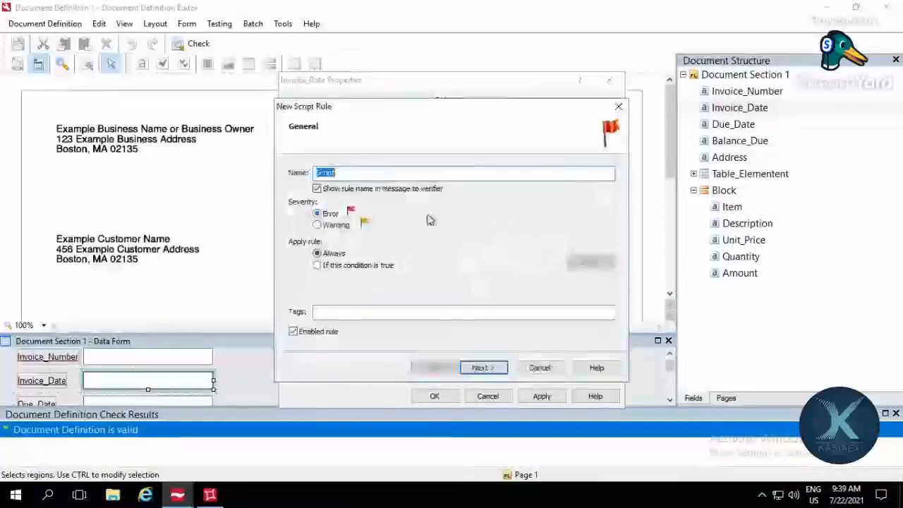
left_click(333, 226)
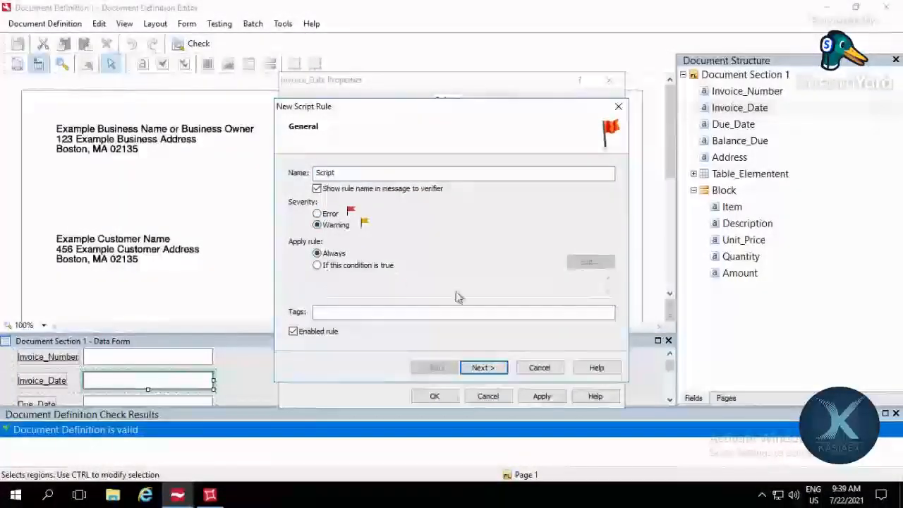
left_click(391, 268)
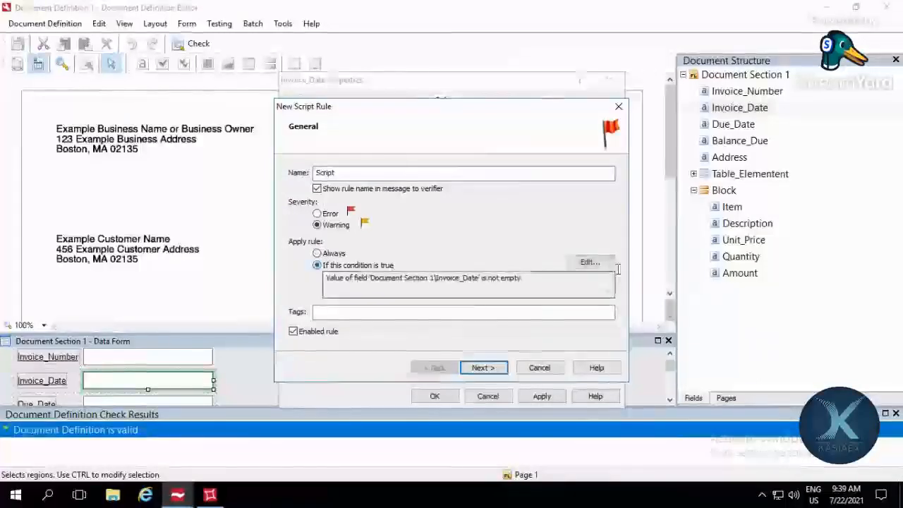
left_click(588, 263)
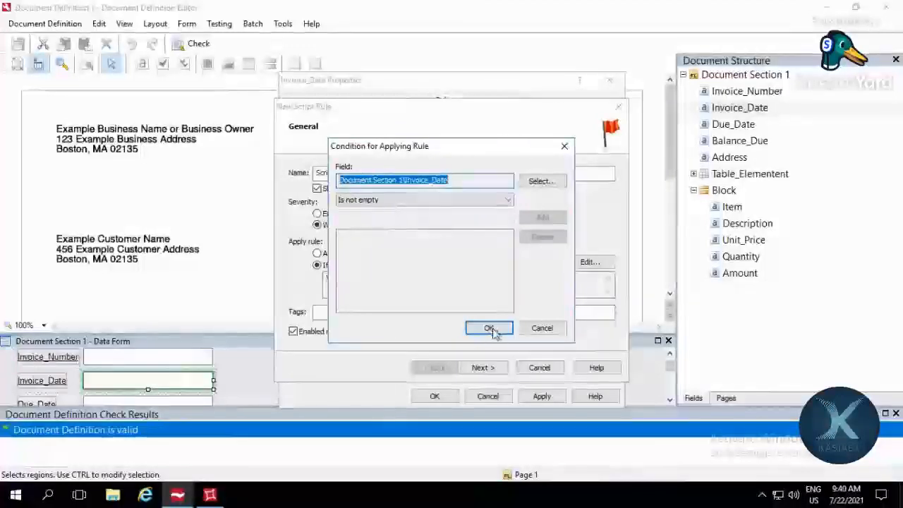
left_click(489, 329)
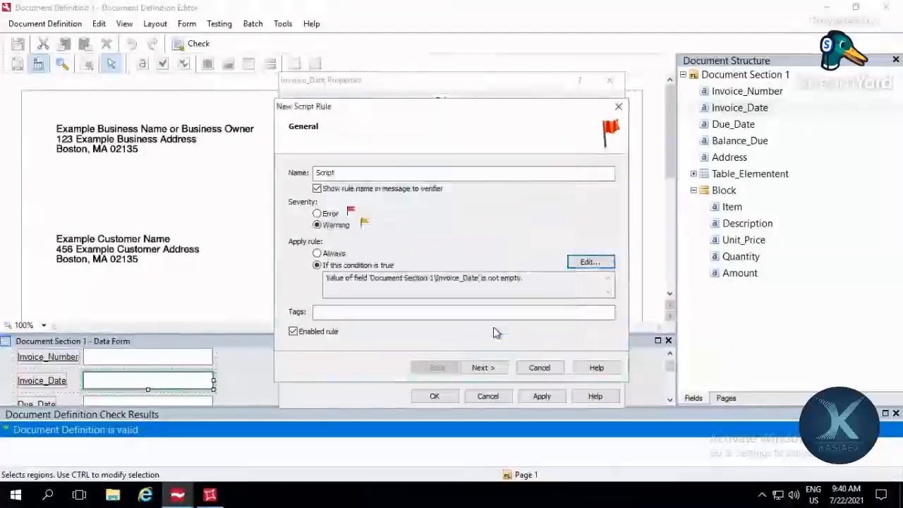
Step: Examine the script rule's read-only setting for Invoice_Date and the script languages available in the Script Editor, then close the editor
left_click(483, 367)
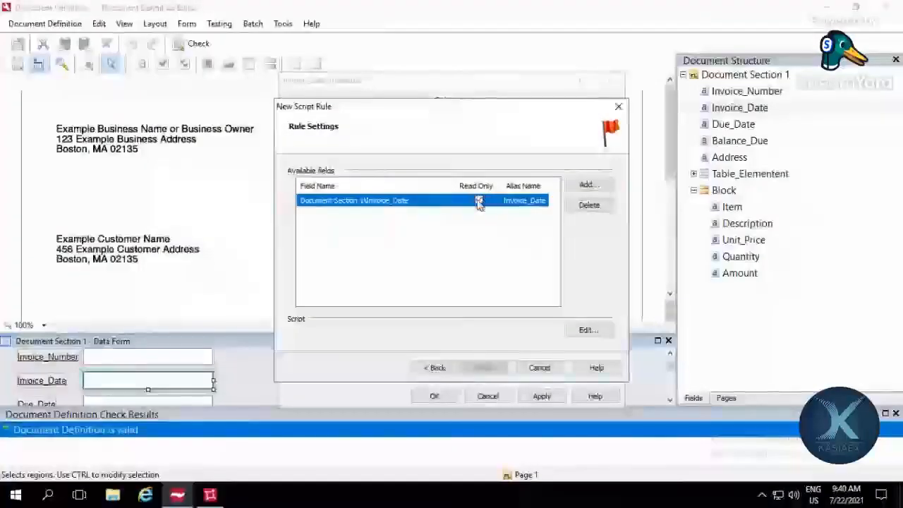
left_click(479, 201)
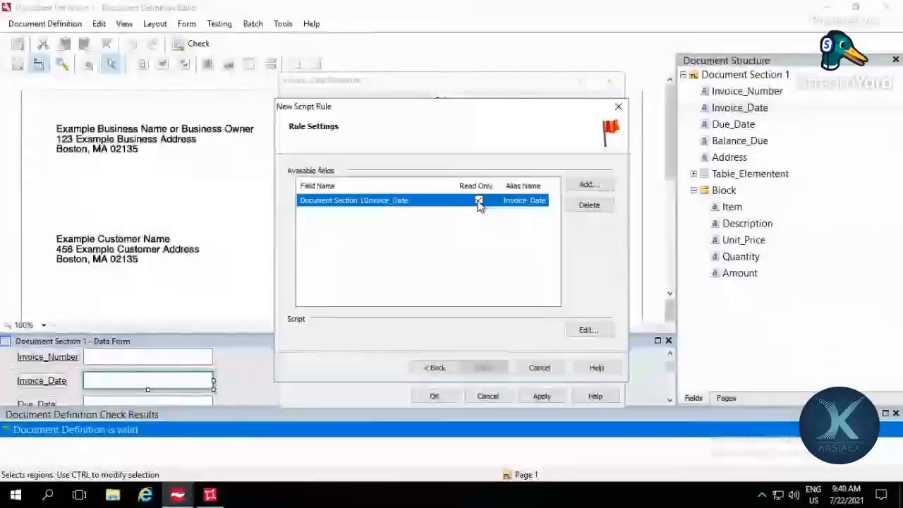
left_click(479, 201)
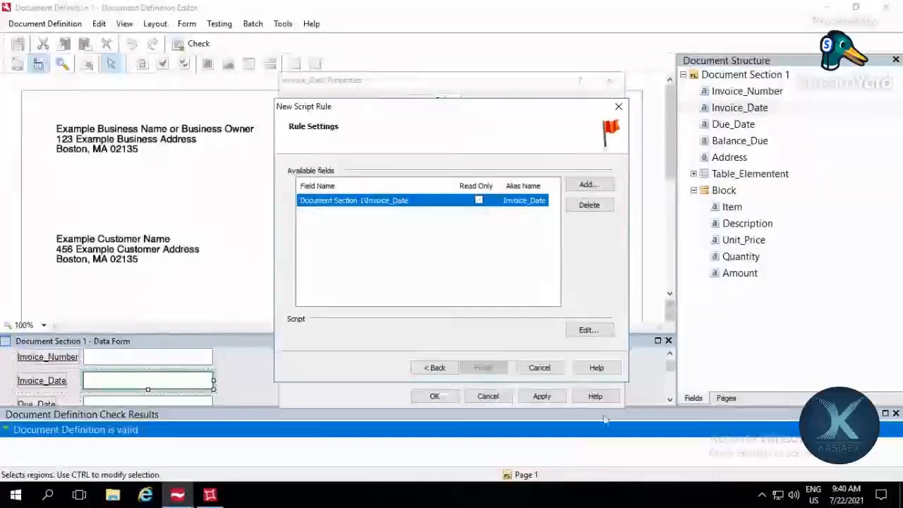
left_click(593, 329)
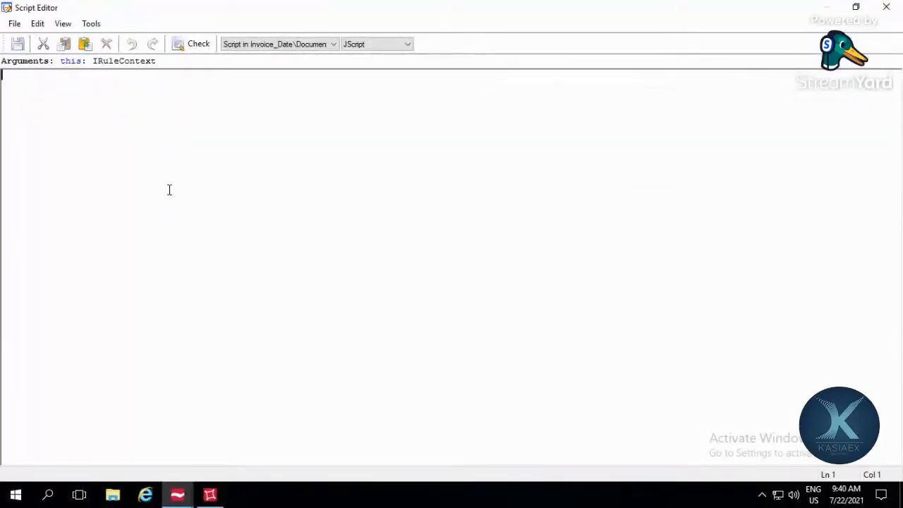
left_click(408, 46)
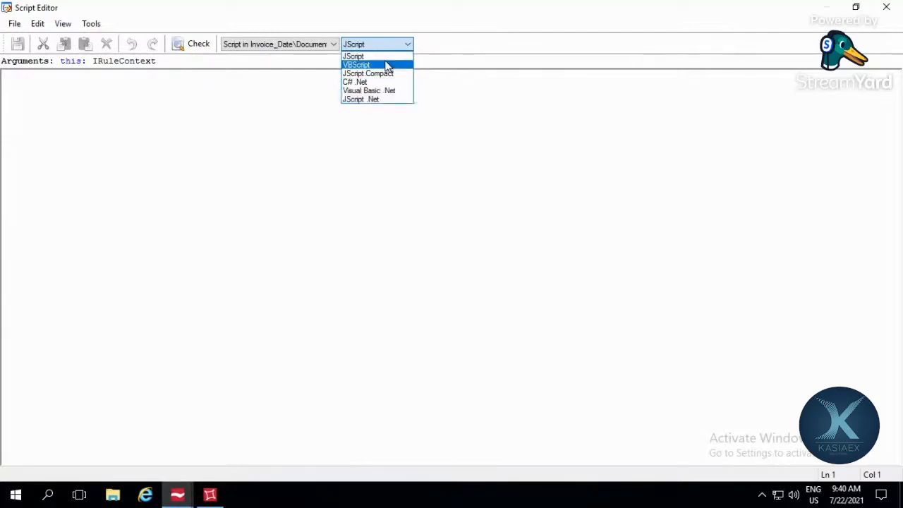
left_click(894, 10)
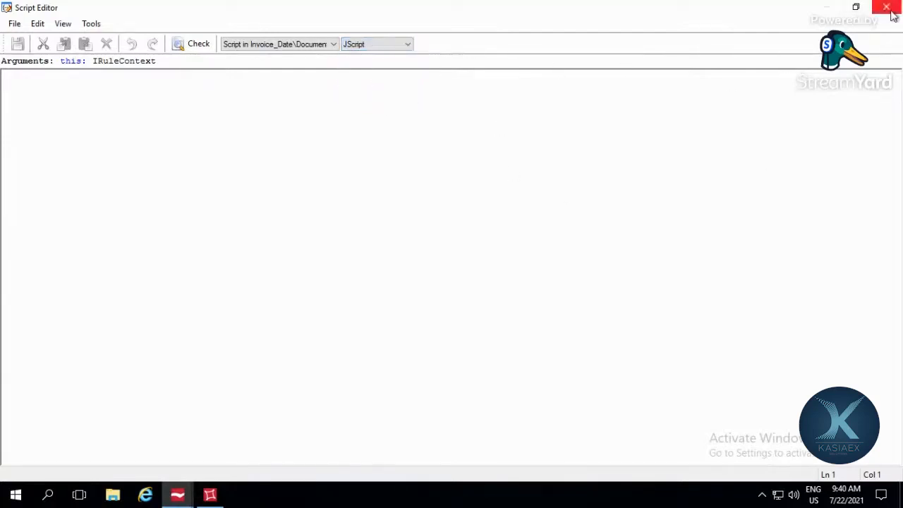
Step: Discard the unfinished script rule for Invoice_Date and look over the field's general and data settings
left_click(893, 9)
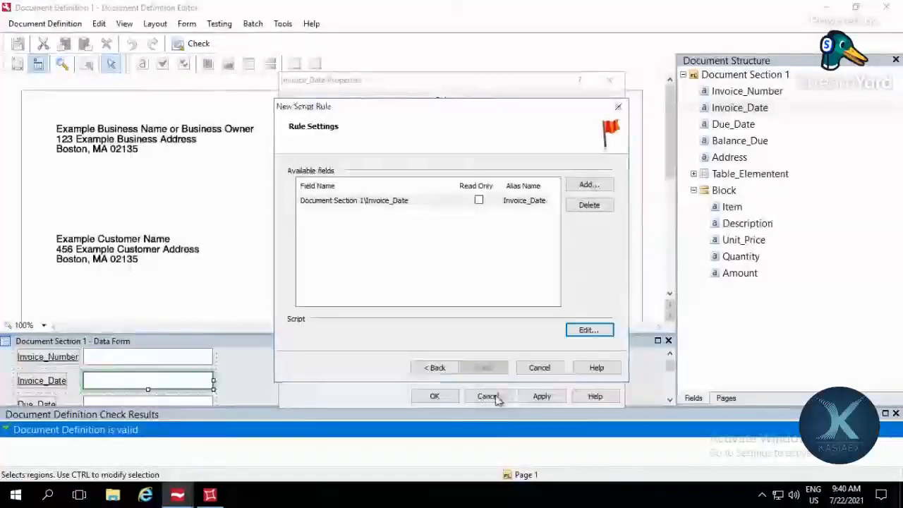
left_click(538, 368)
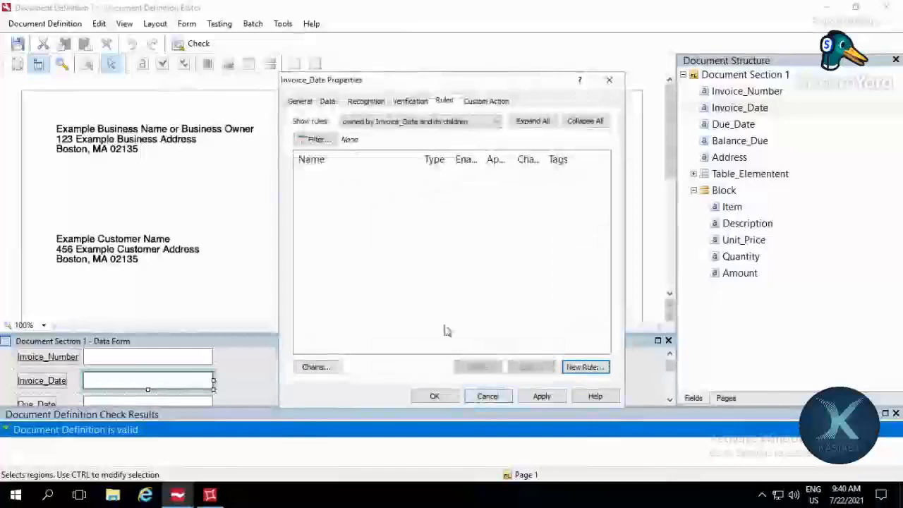
left_click(300, 101)
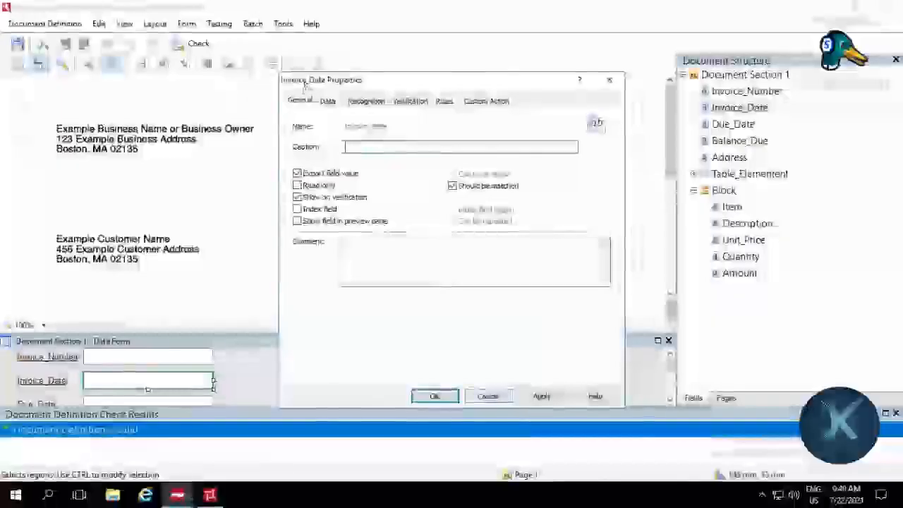
left_click(327, 101)
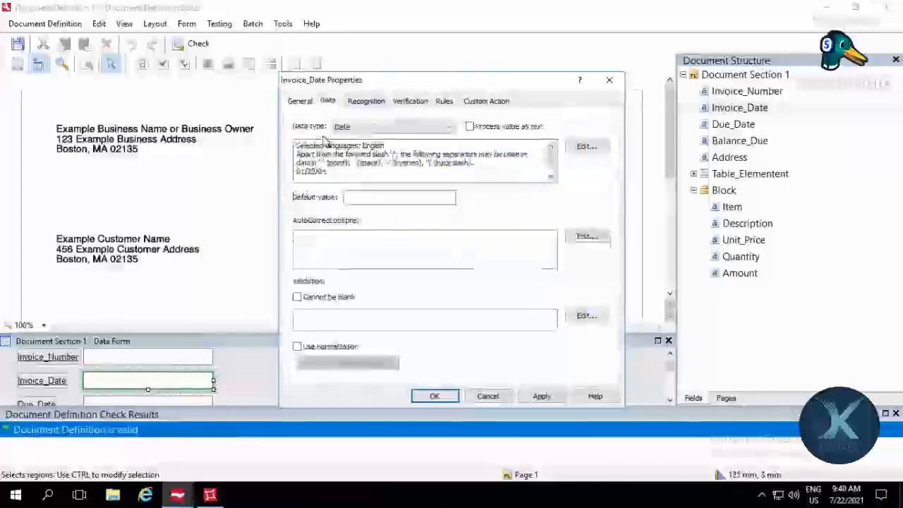
Step: In Invoice_Date's recognition settings, try the ICR (hand-printed) and OCR (printed) text types, then set the text type to Advanced
left_click(366, 104)
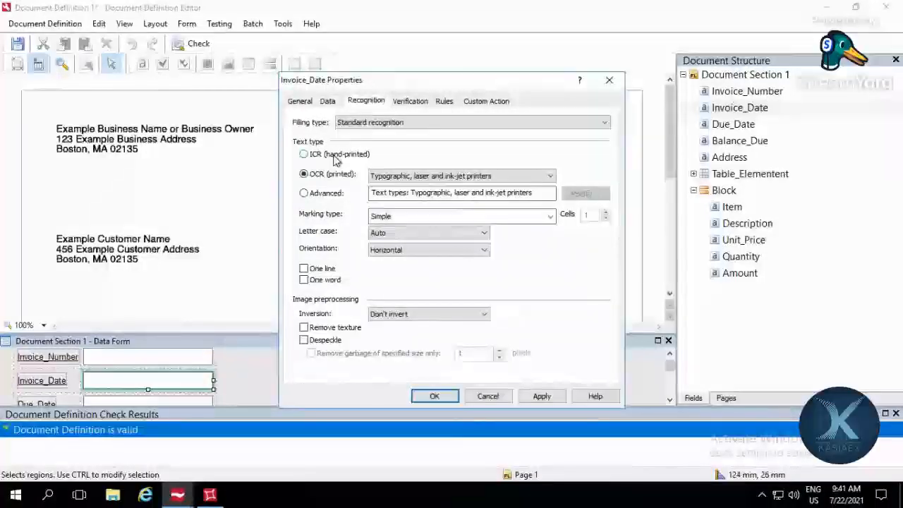
left_click(335, 159)
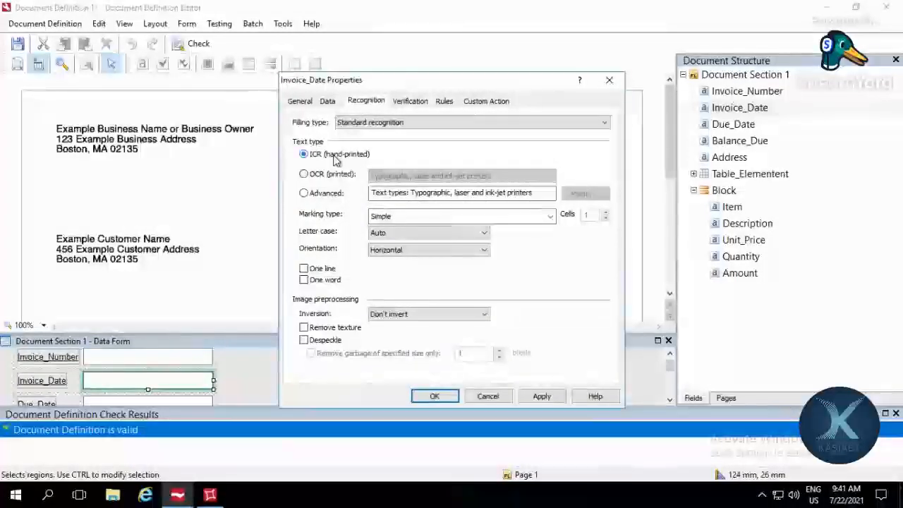
left_click(336, 176)
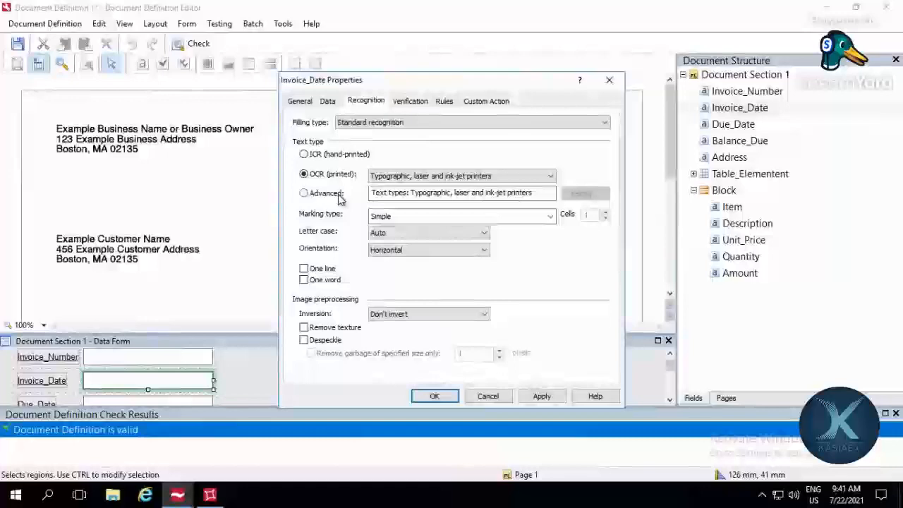
left_click(323, 195)
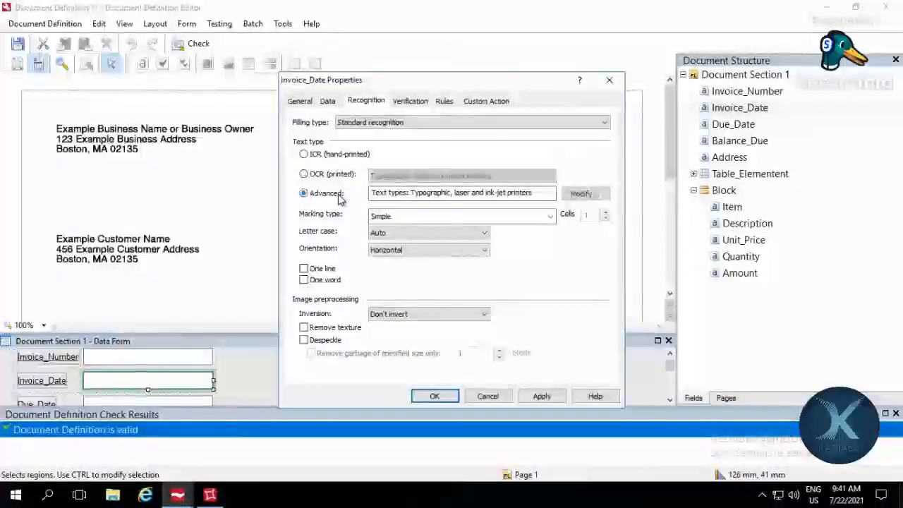
Step: Add Typewriter, Matrix printer, Hand-printed, Index, OCR-A, OCR-B, MICR E-13B and MICR CMC-7 to the Typographic advanced text type
left_click(580, 192)
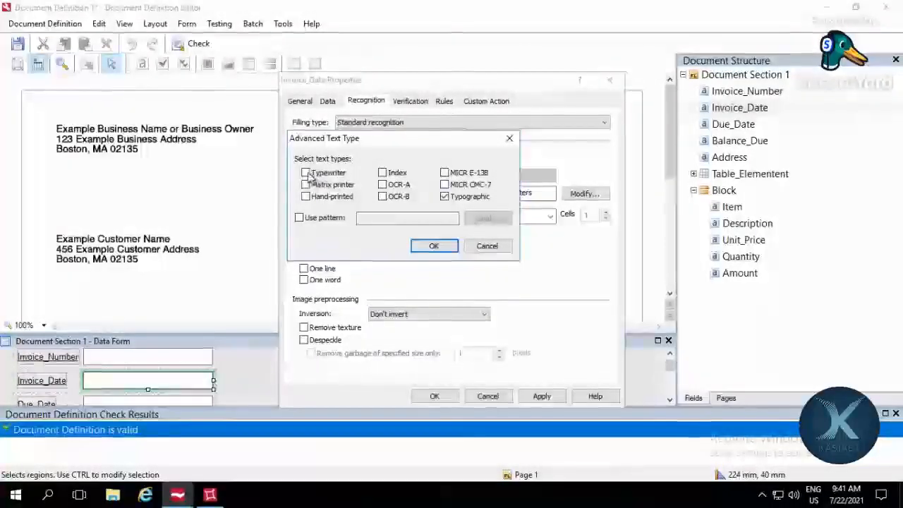
left_click(306, 197)
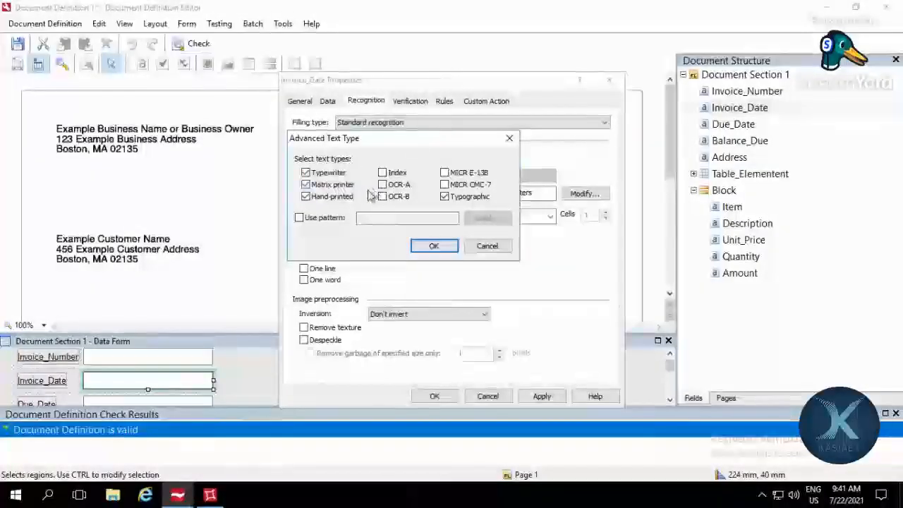
left_click(382, 173)
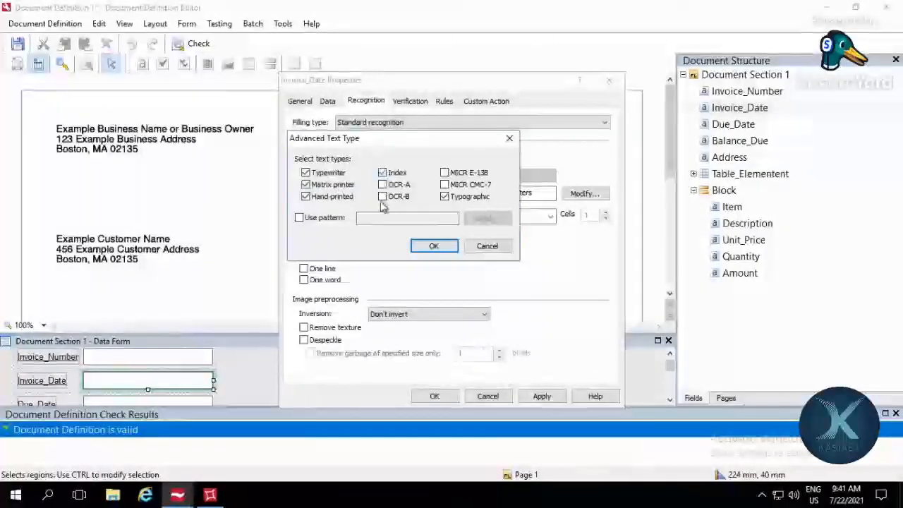
left_click(382, 185)
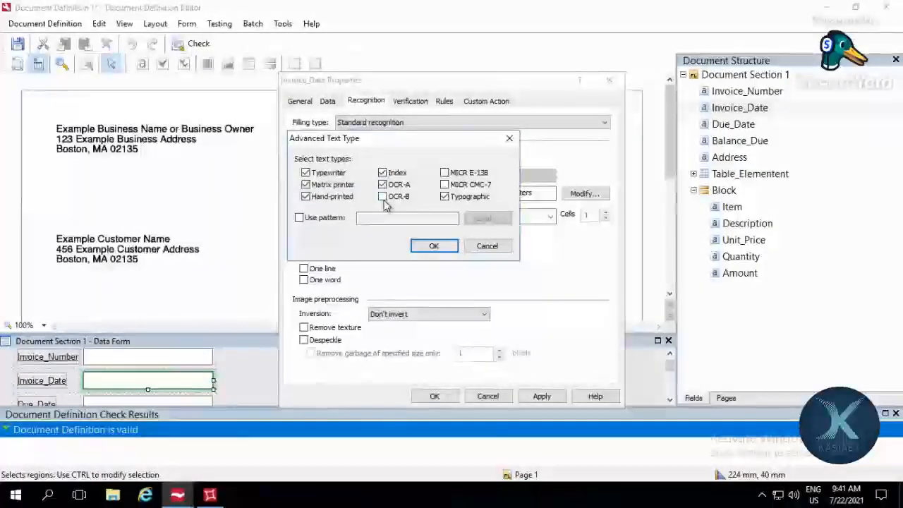
left_click(444, 173)
left_click(444, 184)
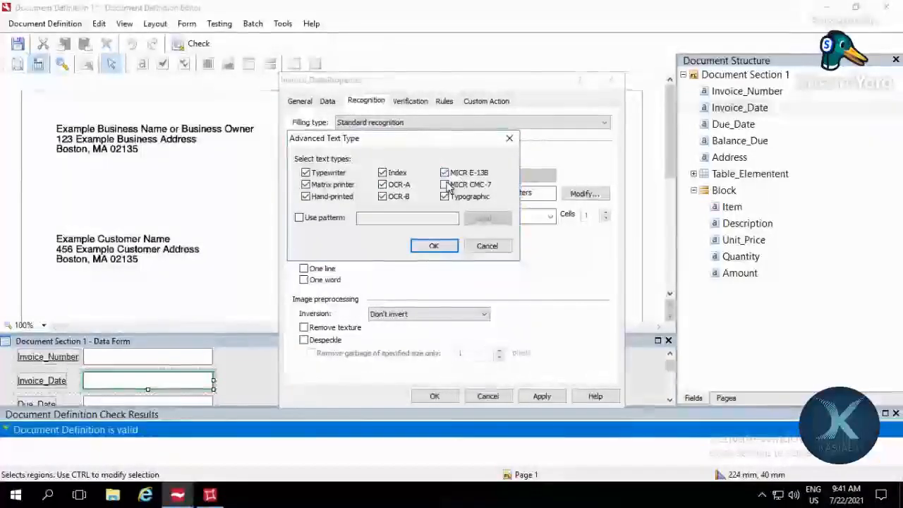
Step: Enable a text pattern, browse for a pattern file without loading one, and confirm the advanced text types
left_click(321, 222)
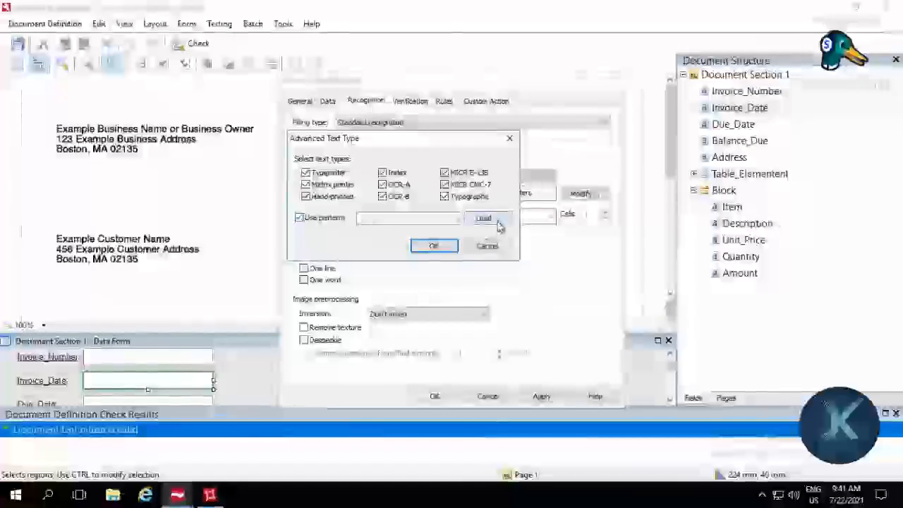
left_click(495, 221)
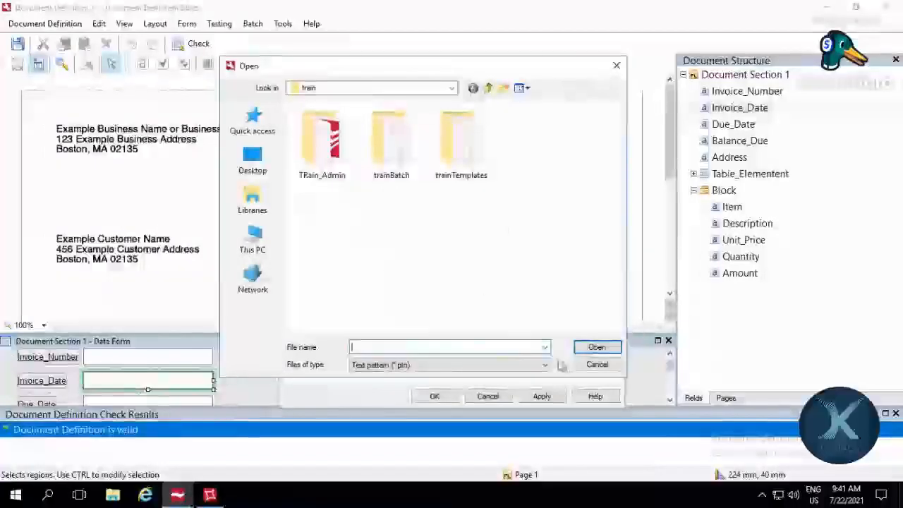
left_click(598, 366)
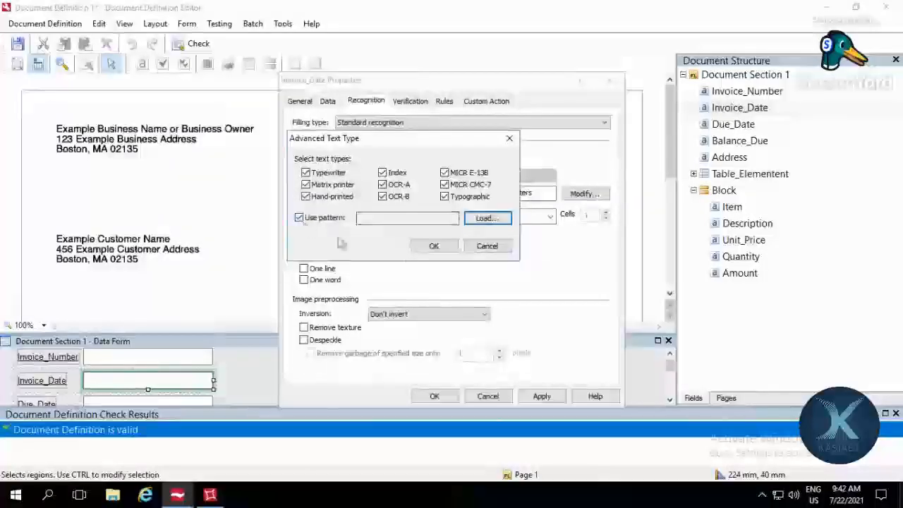
left_click(433, 245)
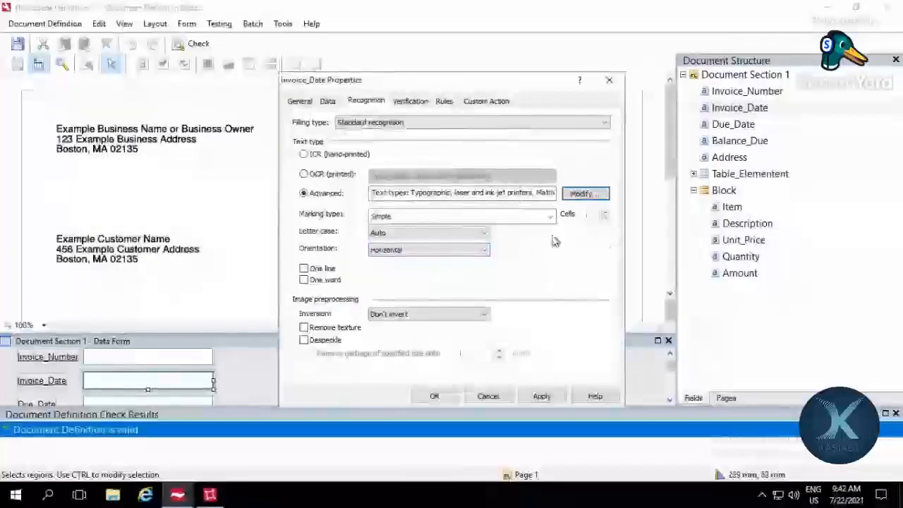
Step: Look through the marking types available for Invoice_Date's recognition
left_click(424, 218)
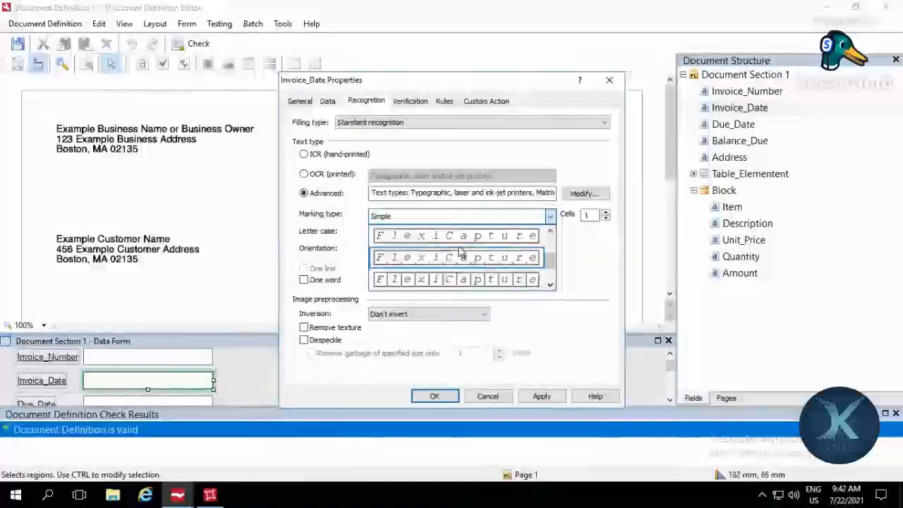
left_click(550, 284)
left_click(550, 286)
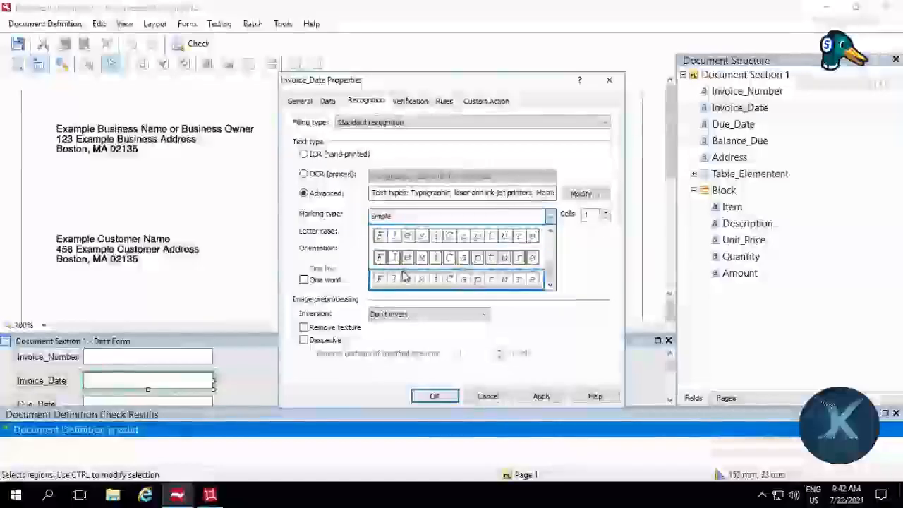
left_click(457, 279)
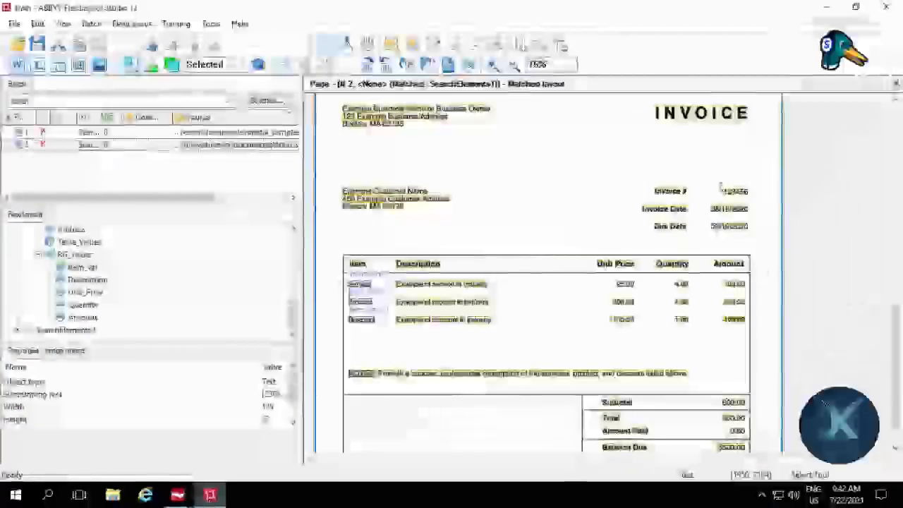
Step: Switch to ABBYY FlexiLayout Studio, examine the invoice number and date area on the matched page, and return to the Document Definition Editor
left_click_drag(714, 181, 754, 199)
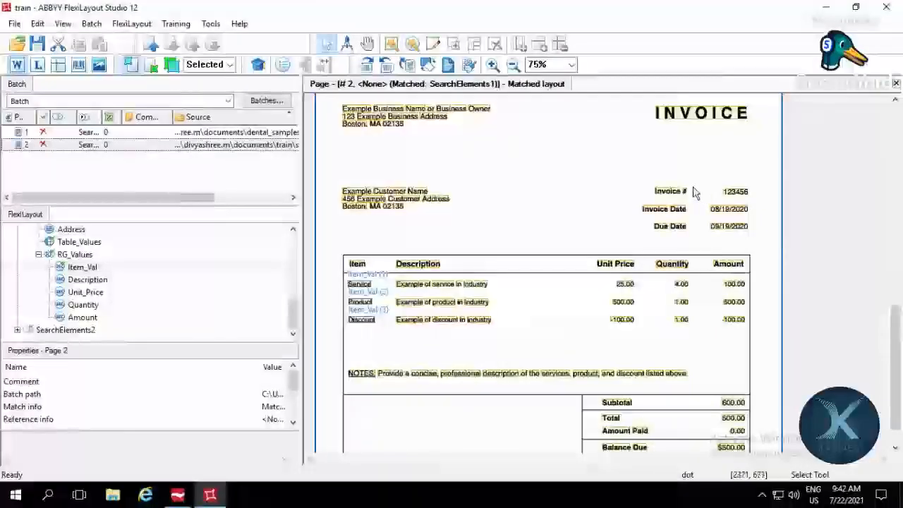
mouse_move(692, 186)
left_mouse_down()
mouse_move(701, 199)
mouse_move(752, 202)
left_mouse_up()
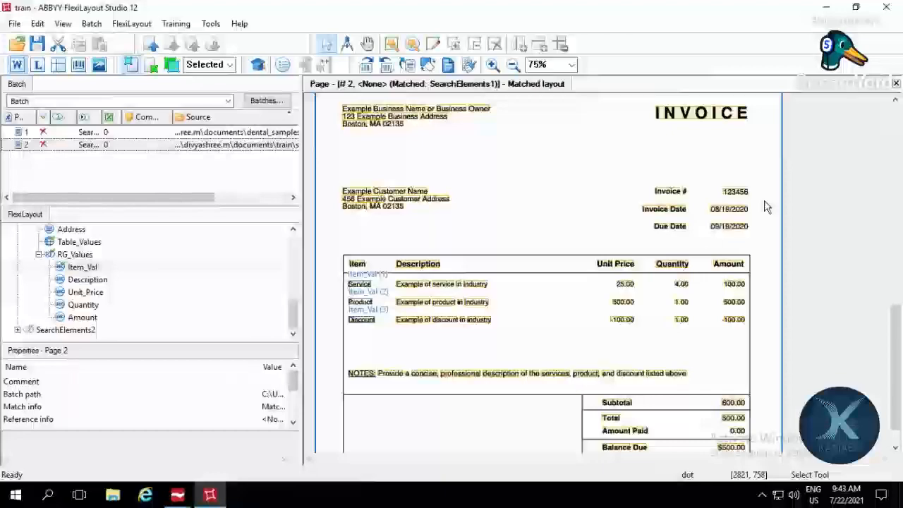
mouse_move(209, 494)
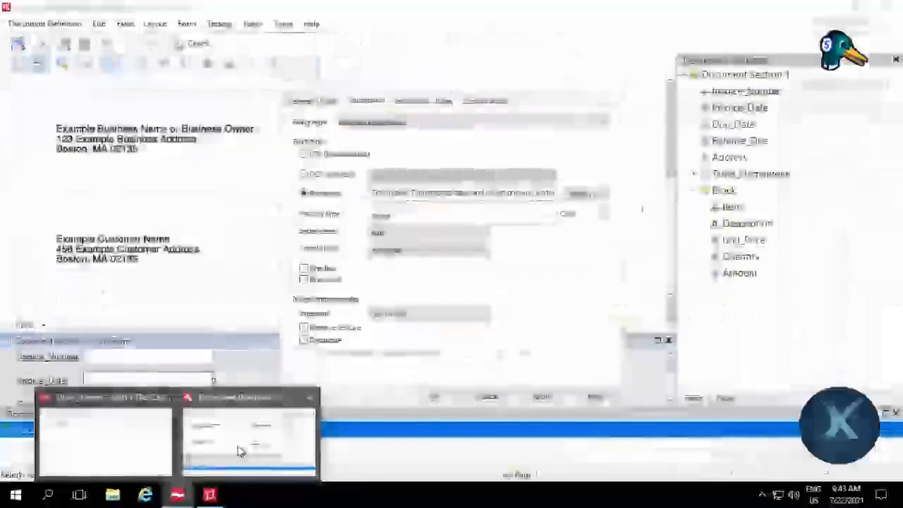
left_click(238, 452)
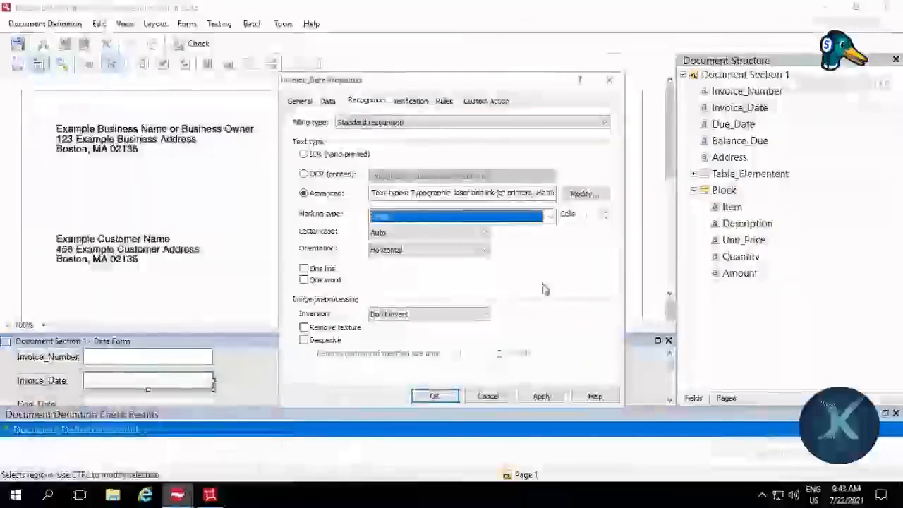
Step: Try the Partitioned frame marking type for Invoice_Date, then return the marking type to Simple
left_click(550, 218)
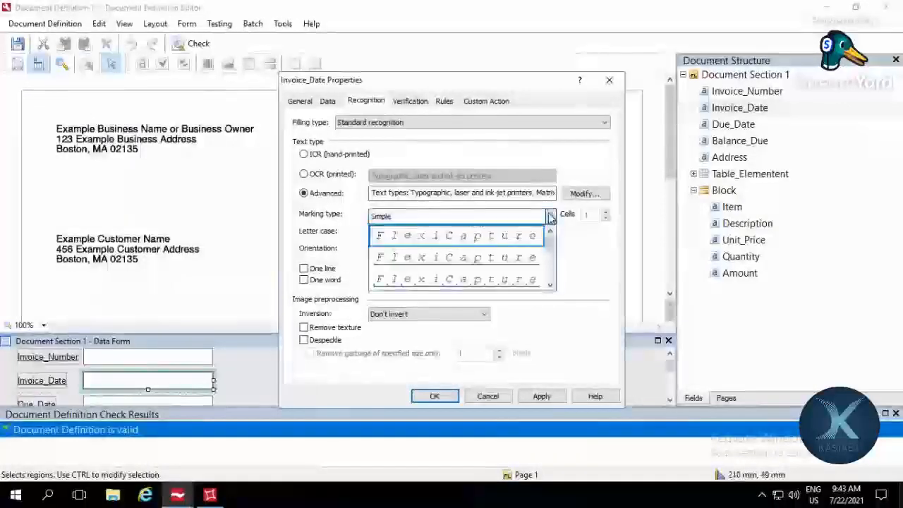
left_click(550, 286)
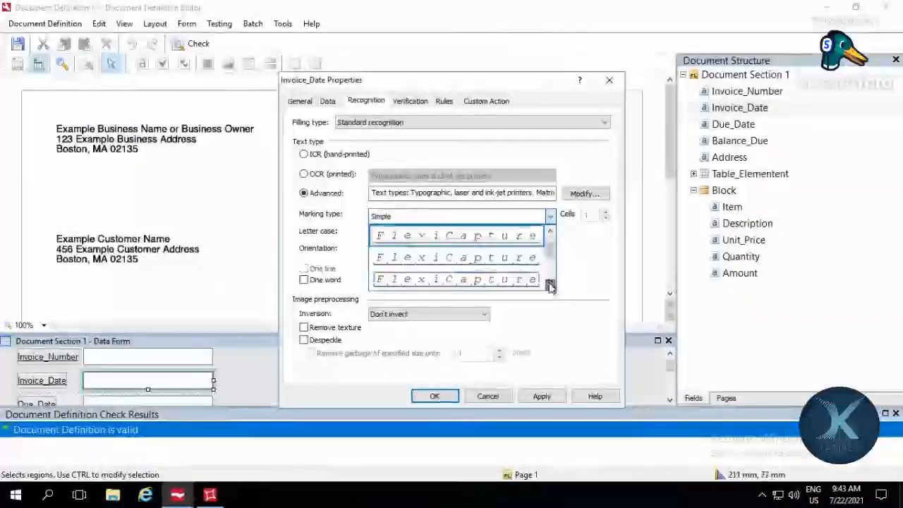
left_click(551, 286)
left_click(550, 285)
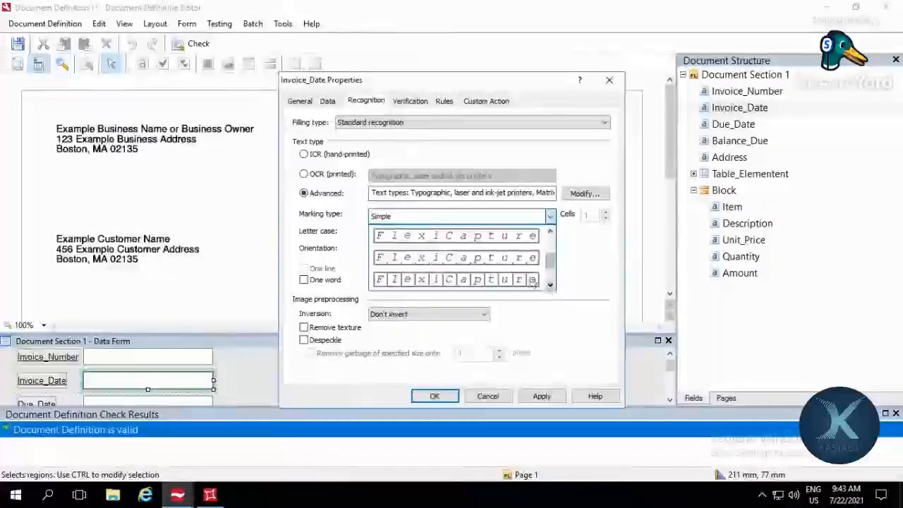
left_click(477, 281)
left_click(549, 217)
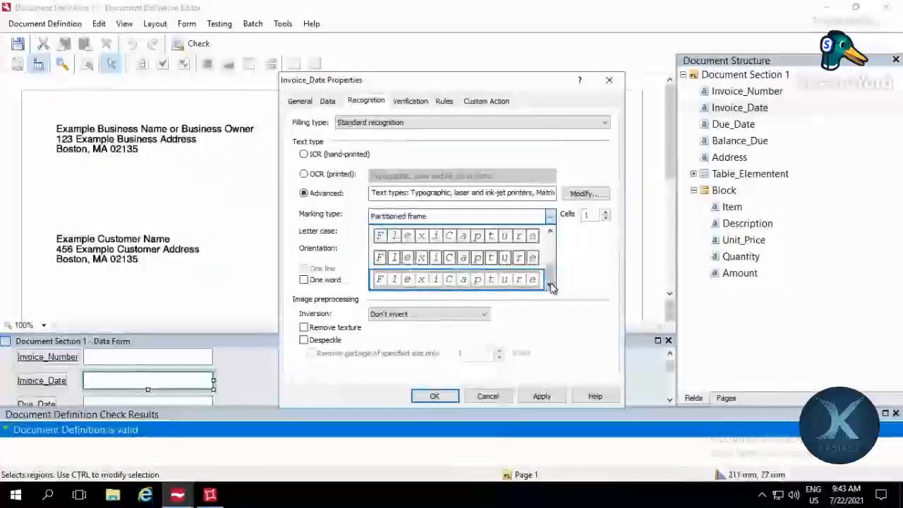
left_click(550, 233)
left_click(551, 233)
left_click(550, 234)
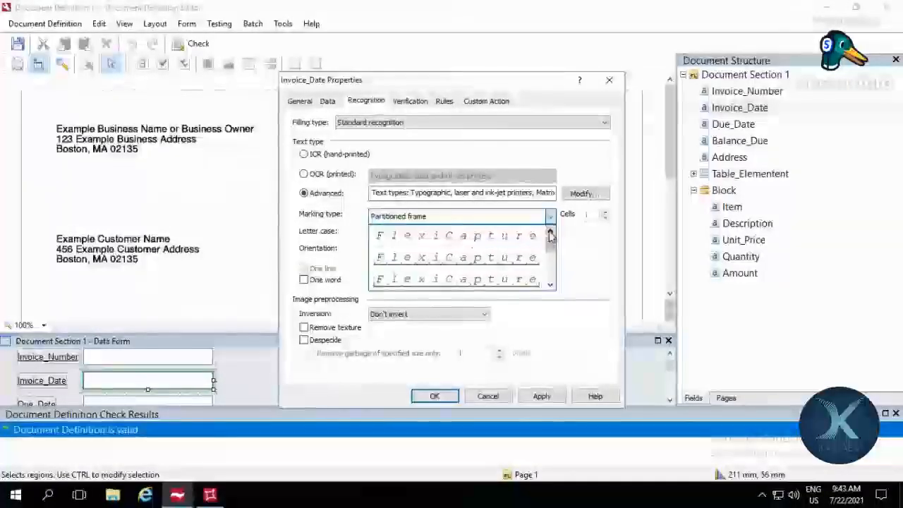
left_click(494, 236)
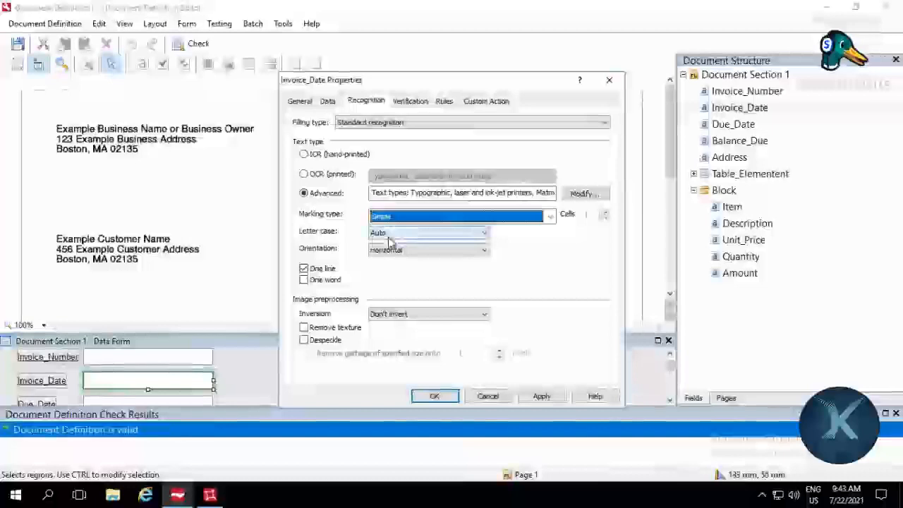
Step: Review Invoice_Date's orientation options, keeping Horizontal, and try Autodetect inversion before returning it to Don't invert
left_click(438, 251)
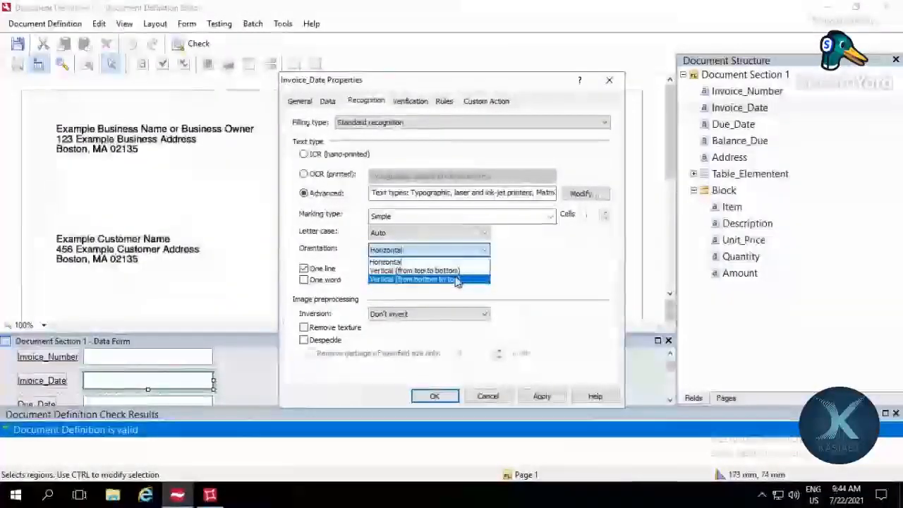
left_click(437, 262)
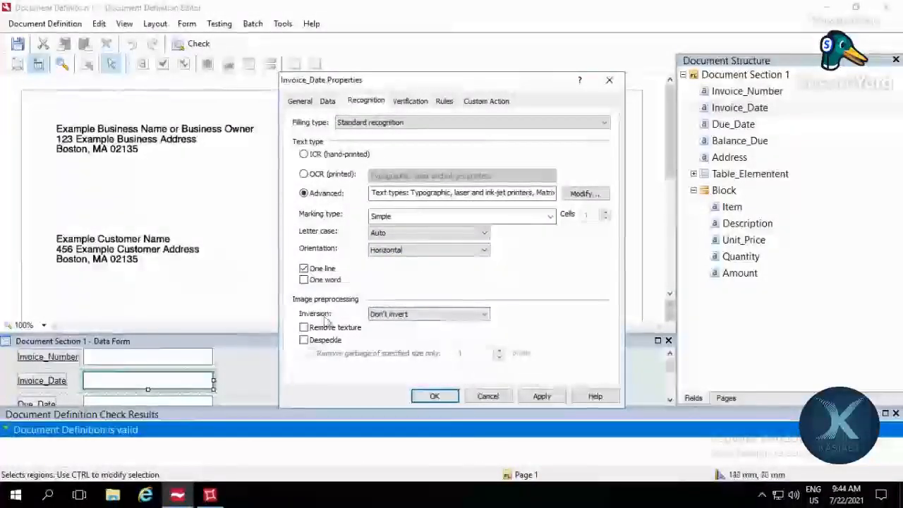
left_click(420, 317)
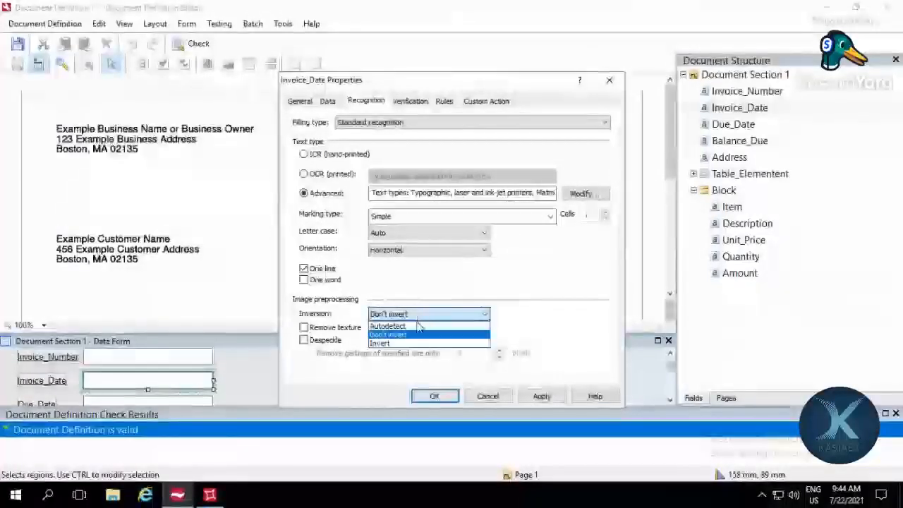
left_click(419, 325)
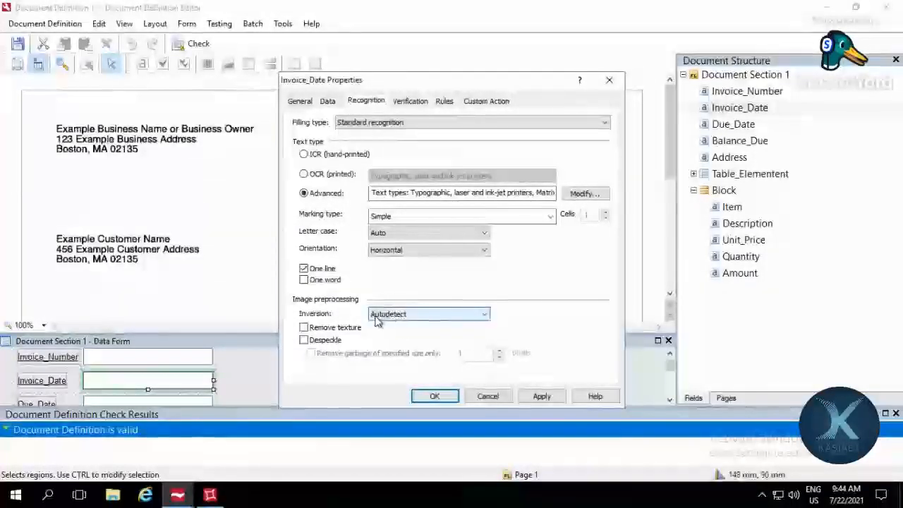
left_click(398, 317)
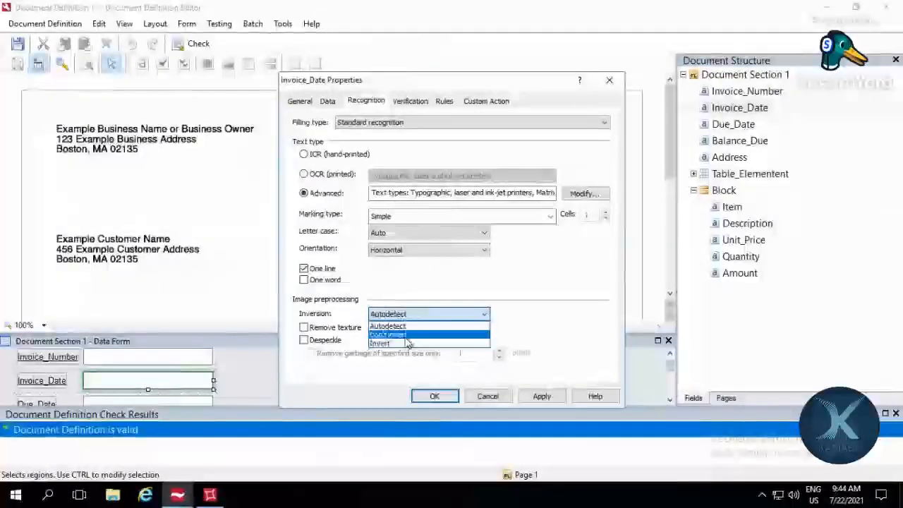
left_click(399, 336)
left_click(152, 85)
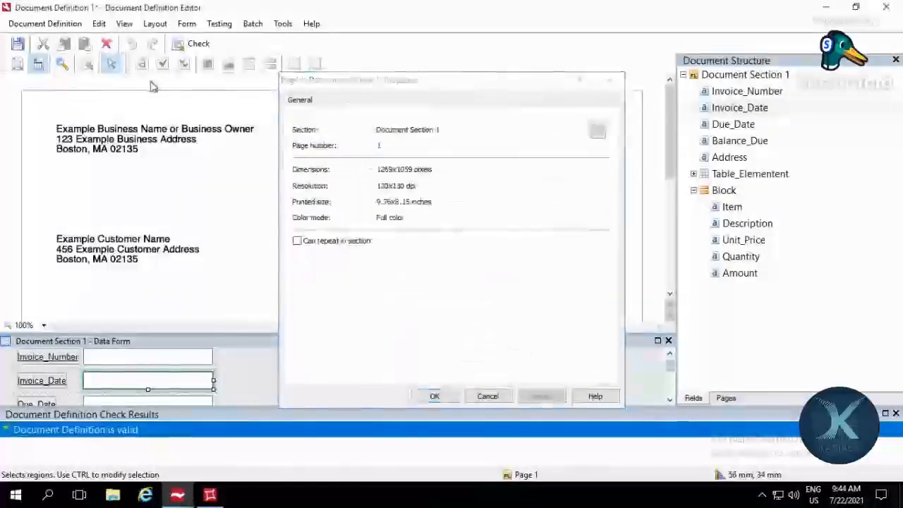
left_click(612, 81)
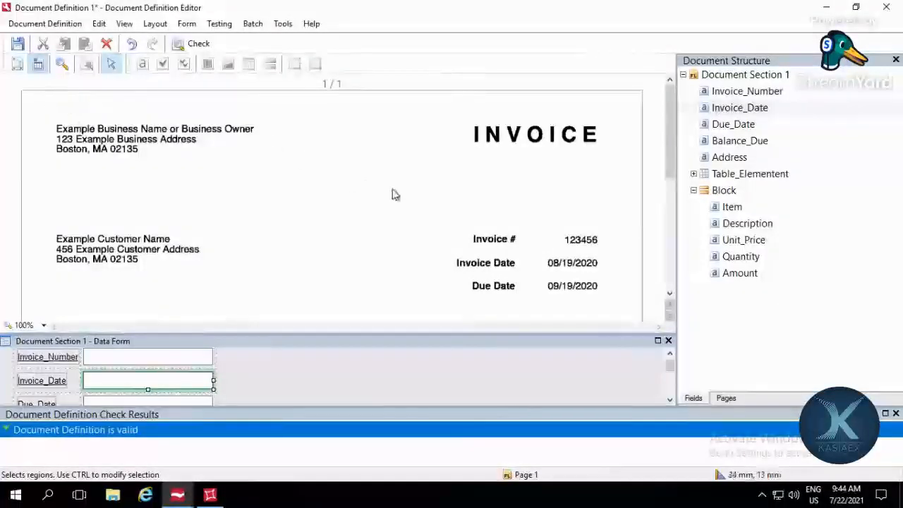
Step: Examine the sample invoice page from its header down to the totals and back to the item table
scroll(336, 192, "down", 5)
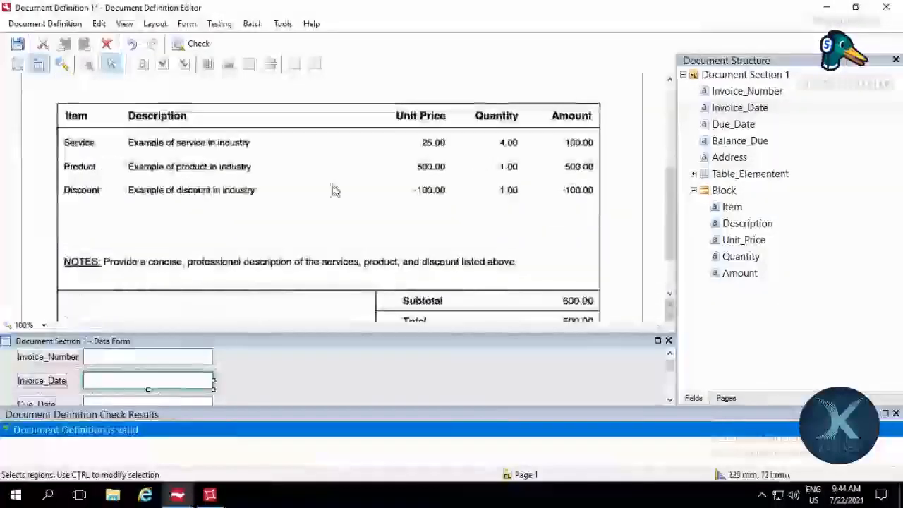
scroll(336, 191, "up", 5)
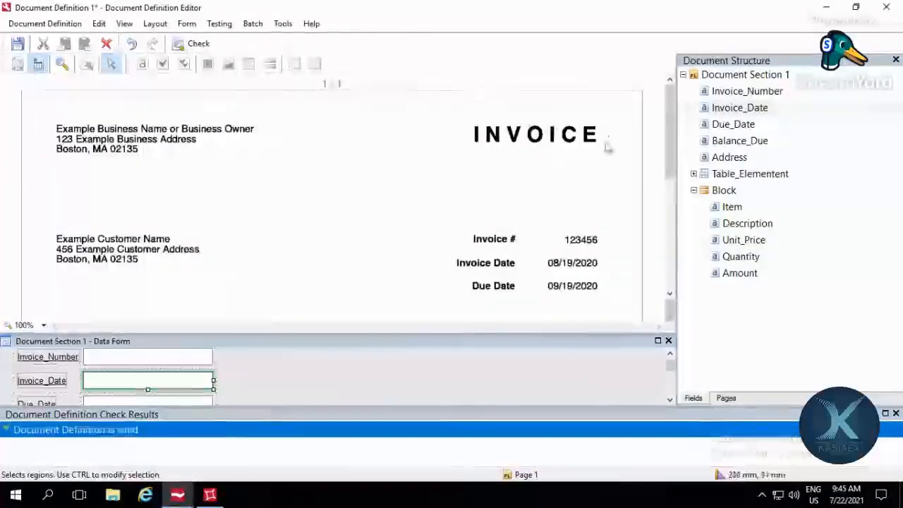
scroll(430, 202, "down", 1)
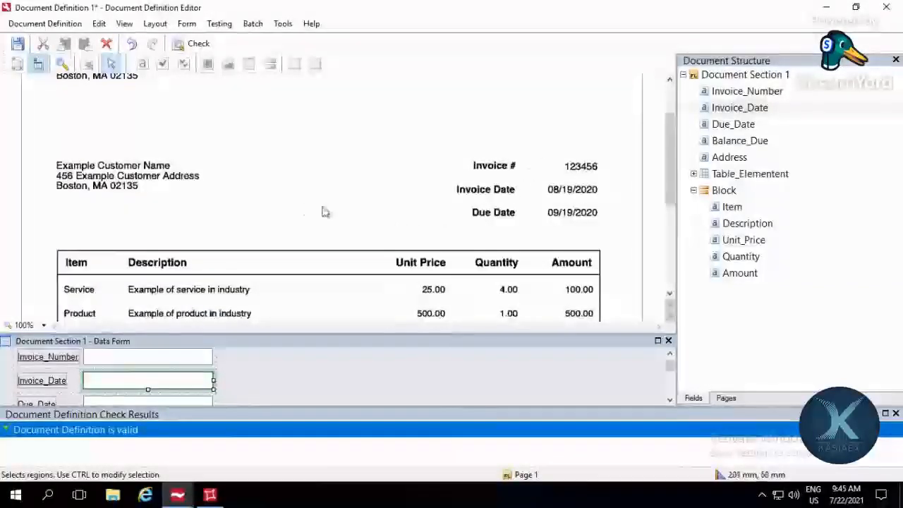
scroll(303, 208, "up", 1)
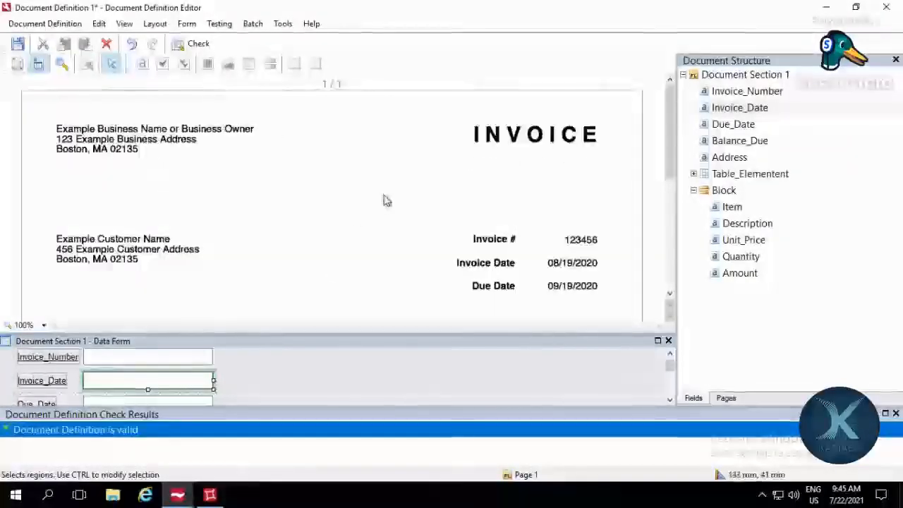
scroll(480, 264, "down", 2)
scroll(480, 264, "down", 2)
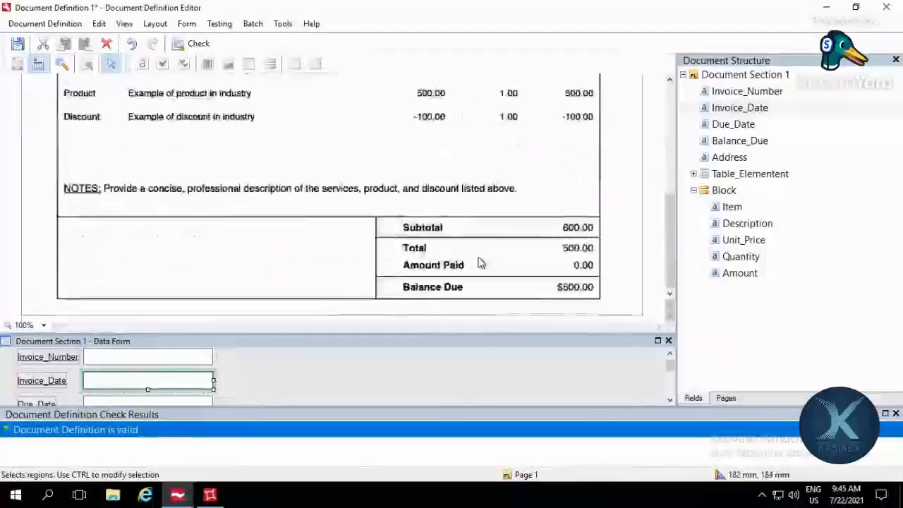
scroll(484, 259, "up", 2)
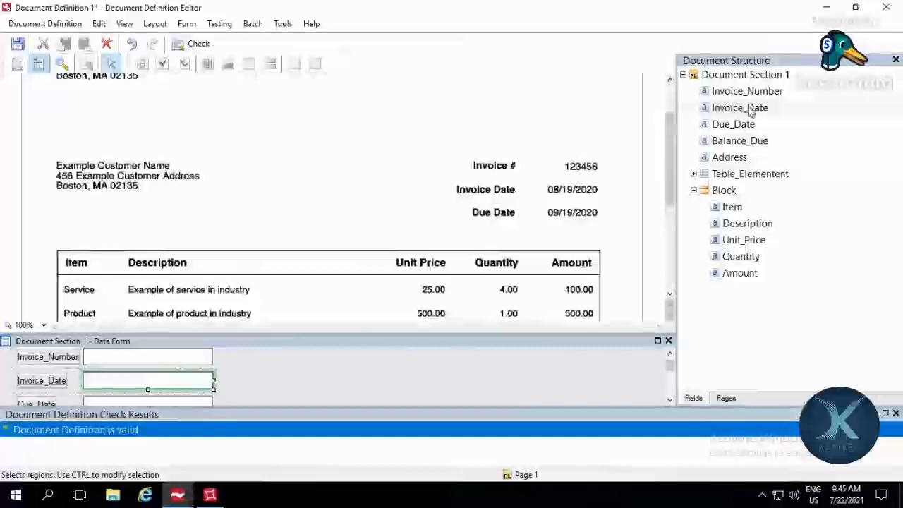
Step: Set Invoice_Date's verification to highlight characters when the confidence level is less than 80%
double_click(739, 108)
left_click(364, 100)
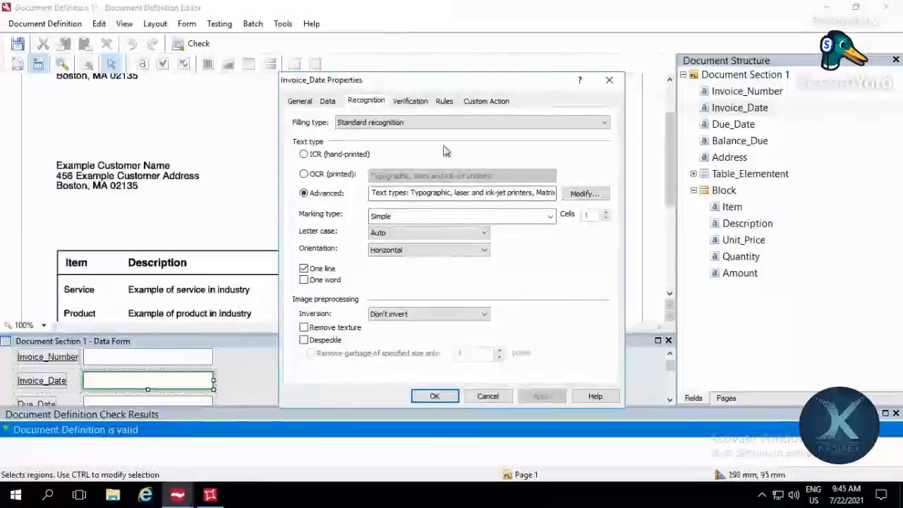
left_click(412, 102)
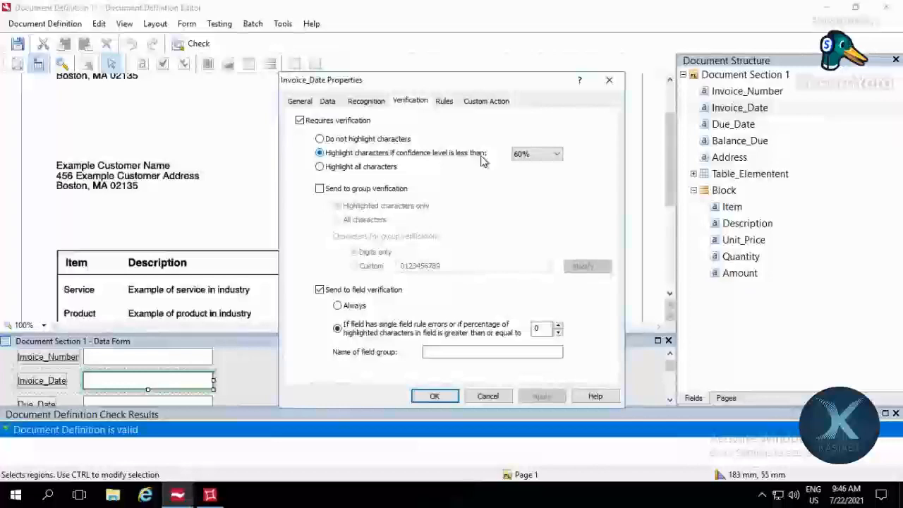
left_click(522, 154)
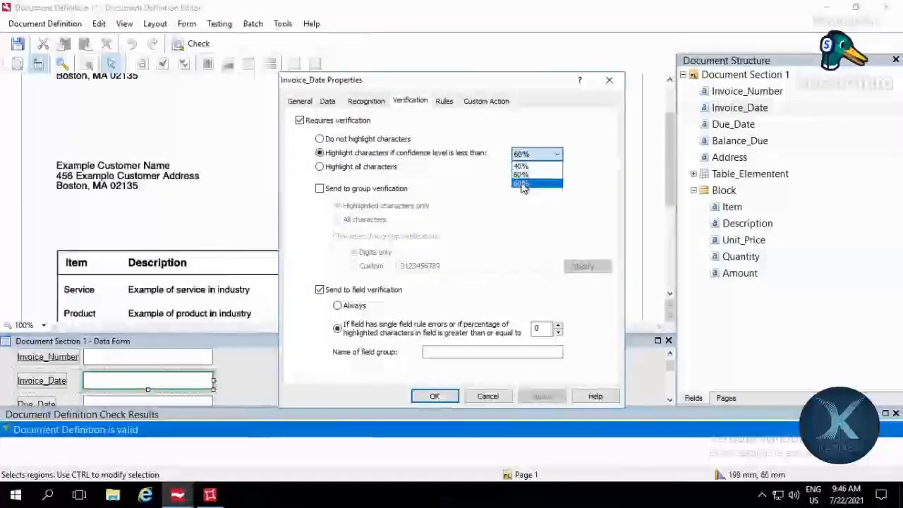
left_click(521, 182)
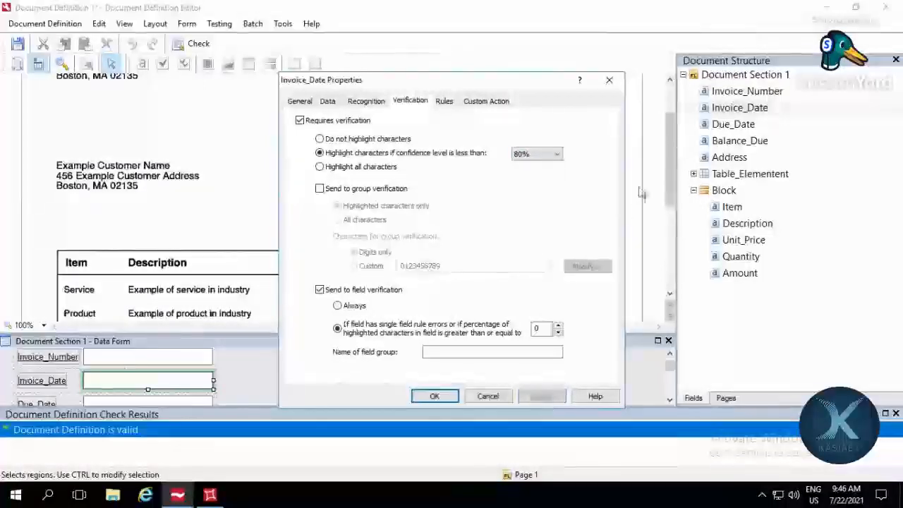
Step: Set the character-highlighting confidence threshold to 80% for Invoice_Number and Due_Date
left_click(744, 94)
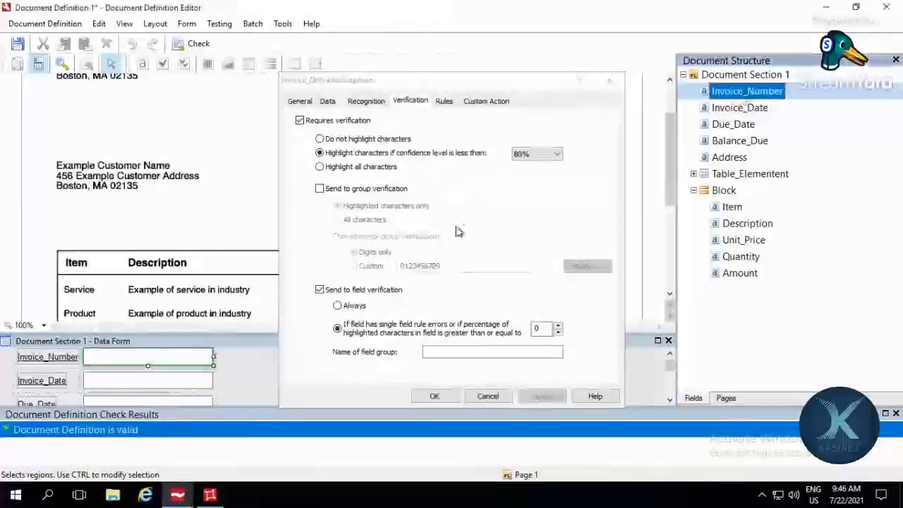
left_click(554, 158)
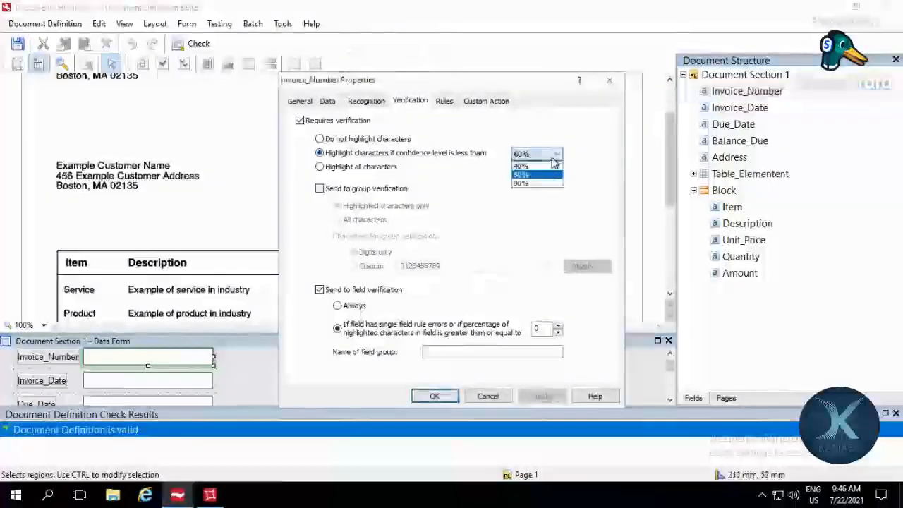
left_click(536, 174)
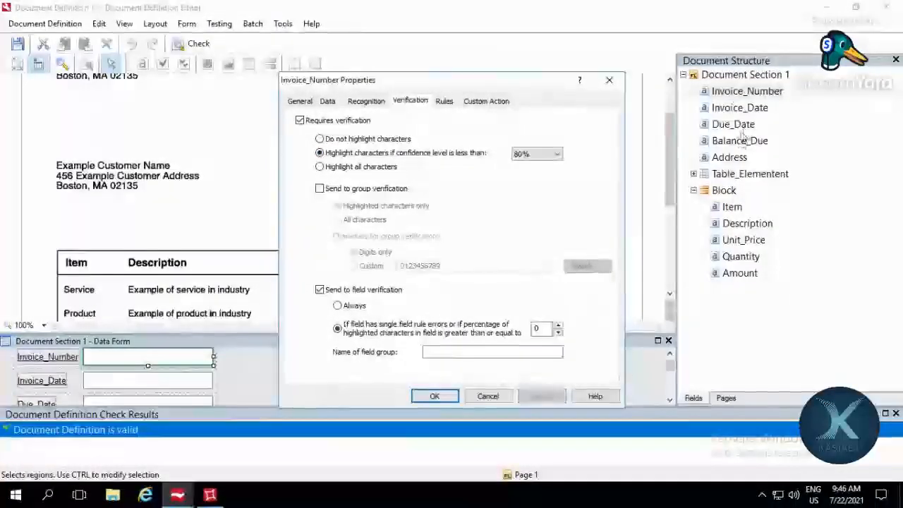
left_click(736, 125)
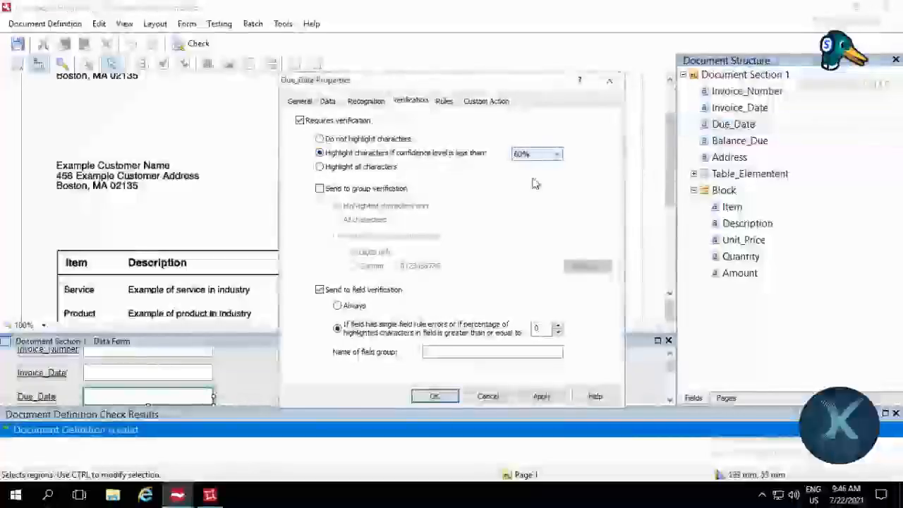
left_click(541, 395)
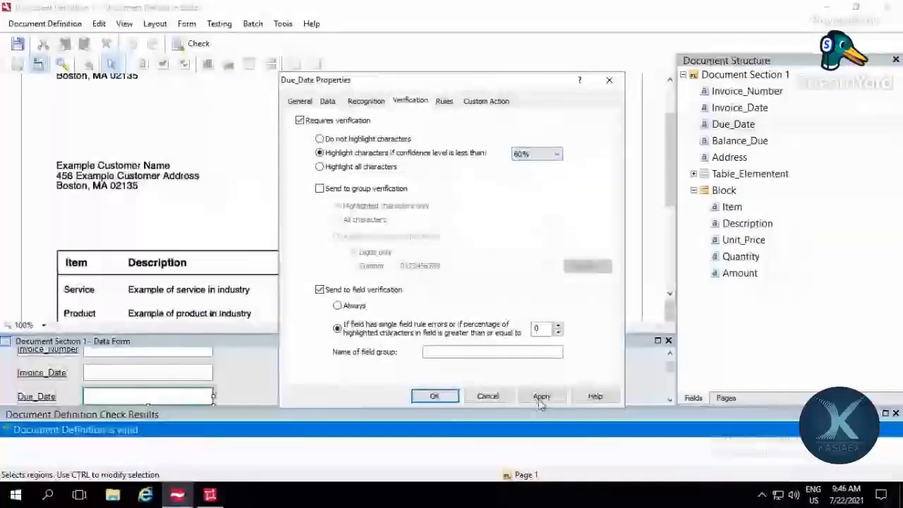
Step: Set the character-highlighting confidence threshold to 80% for Address and Balance_Due, and confirm the field properties
left_click(730, 158)
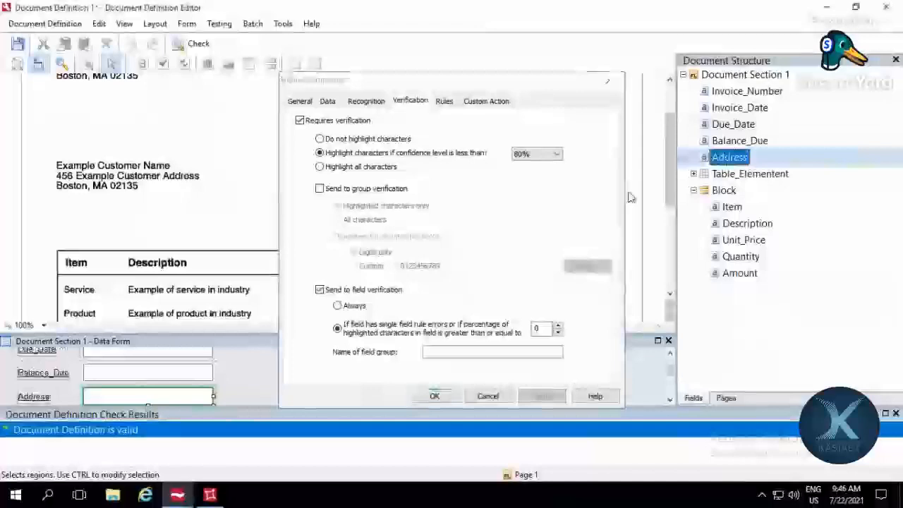
left_click(536, 154)
left_click(526, 183)
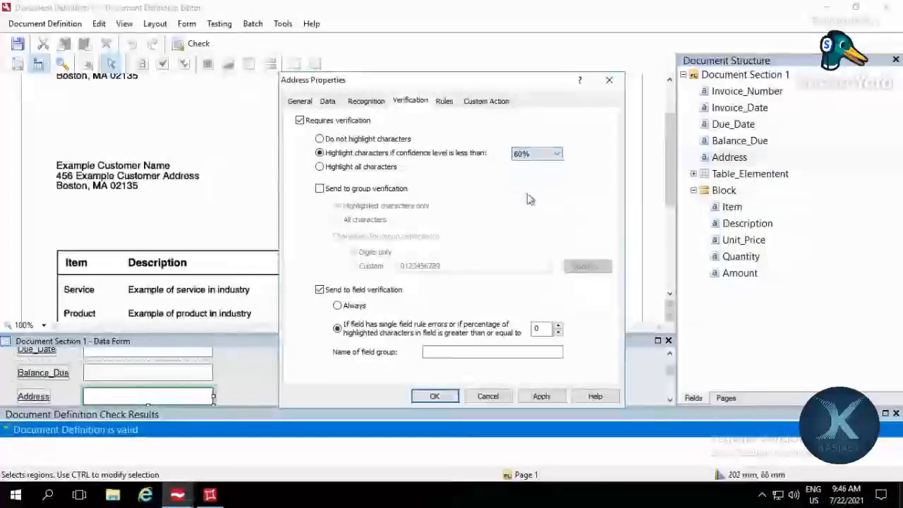
left_click(723, 140)
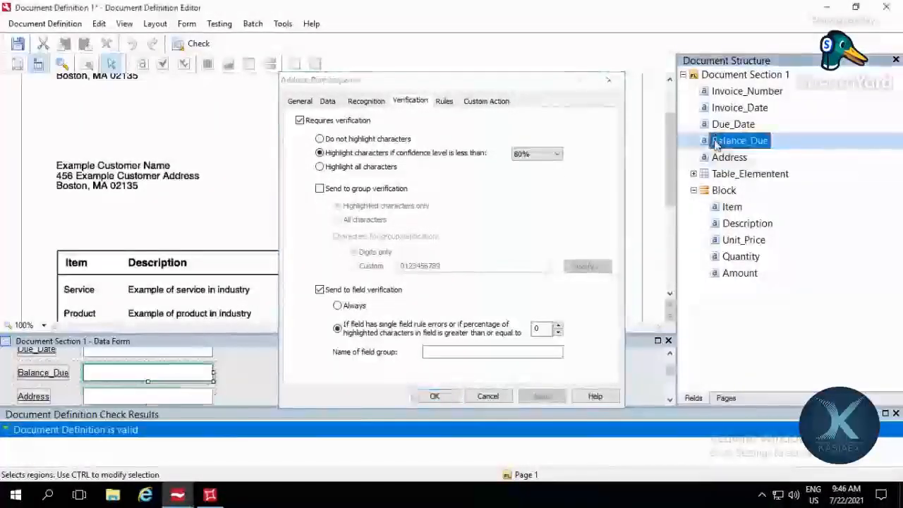
left_click(536, 153)
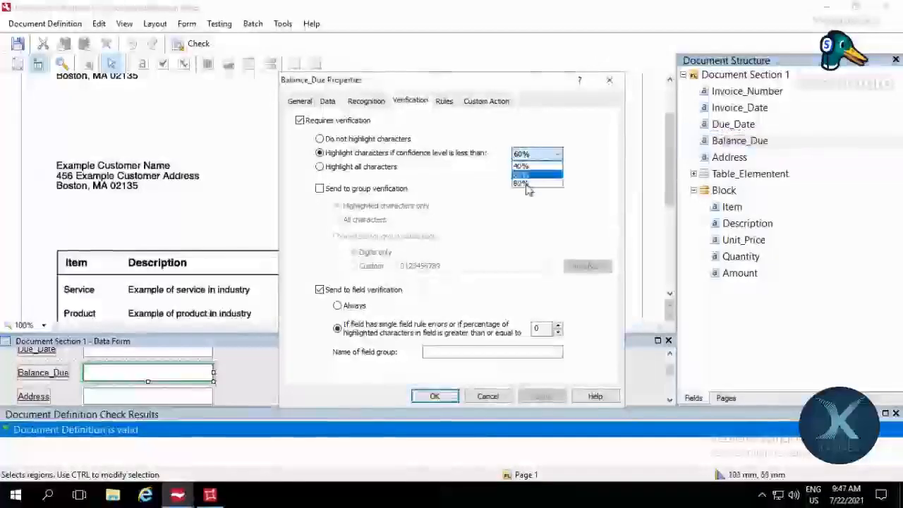
left_click(528, 185)
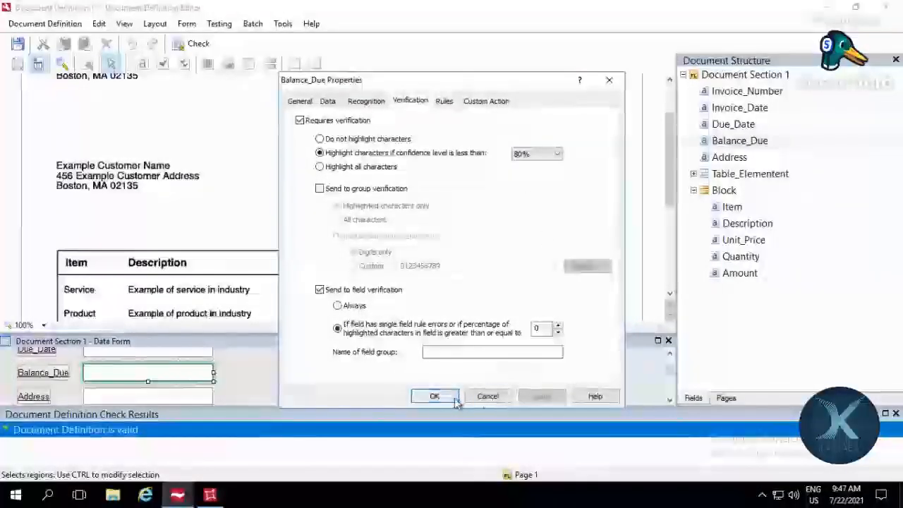
left_click(454, 400)
Step: Run the test and check the extracted Invoice_Number, Invoice_Date, Due_Date, Balance_Due and Address against the invoice image
left_click(219, 25)
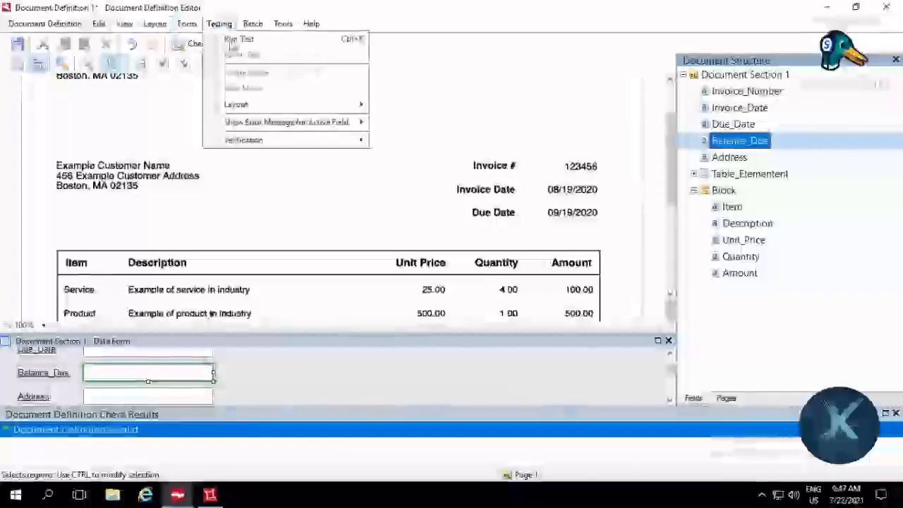
left_click(238, 39)
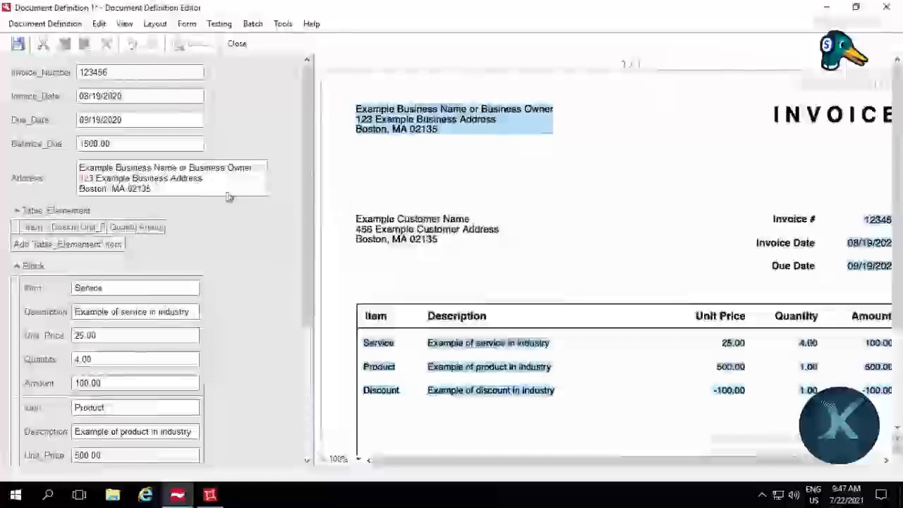
left_click(238, 170)
left_click(134, 73)
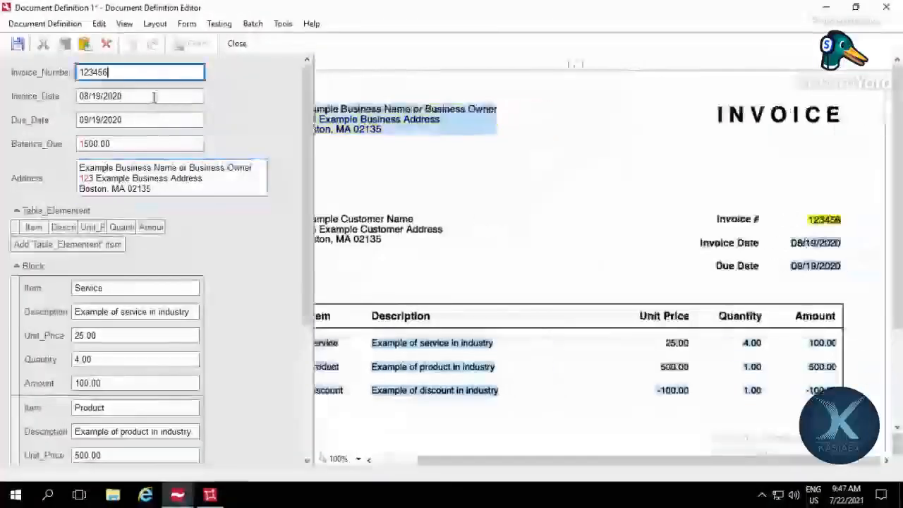
left_click(154, 97)
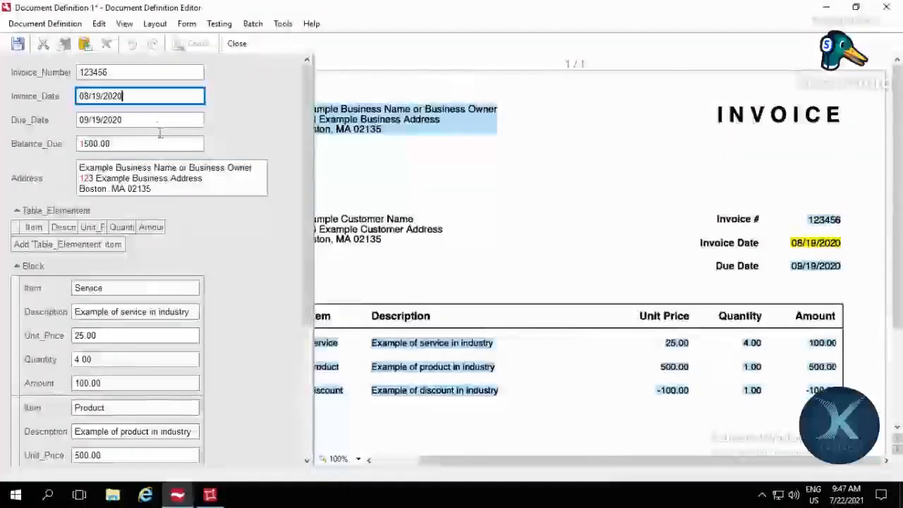
left_click(161, 127)
left_click(163, 145)
left_click(204, 187)
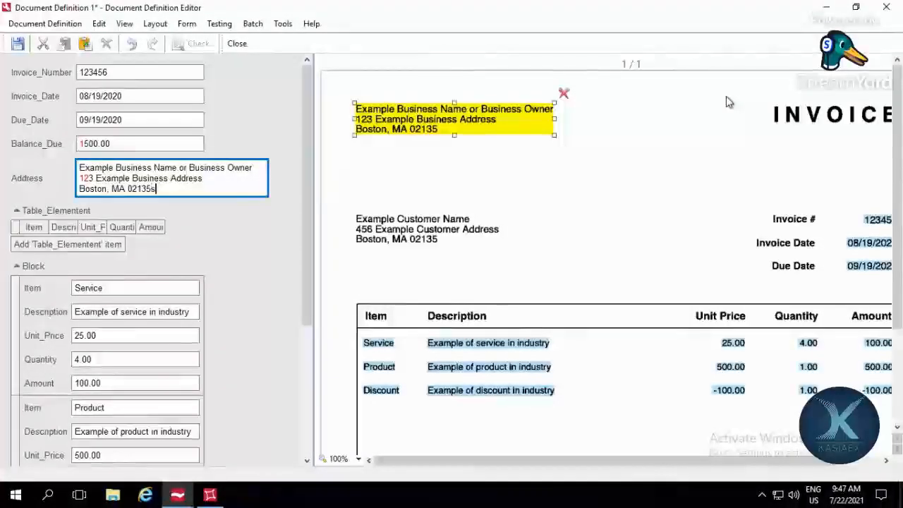
Step: Inspect the postal code in the extracted Address value against its characters on the invoice image
left_click(245, 180)
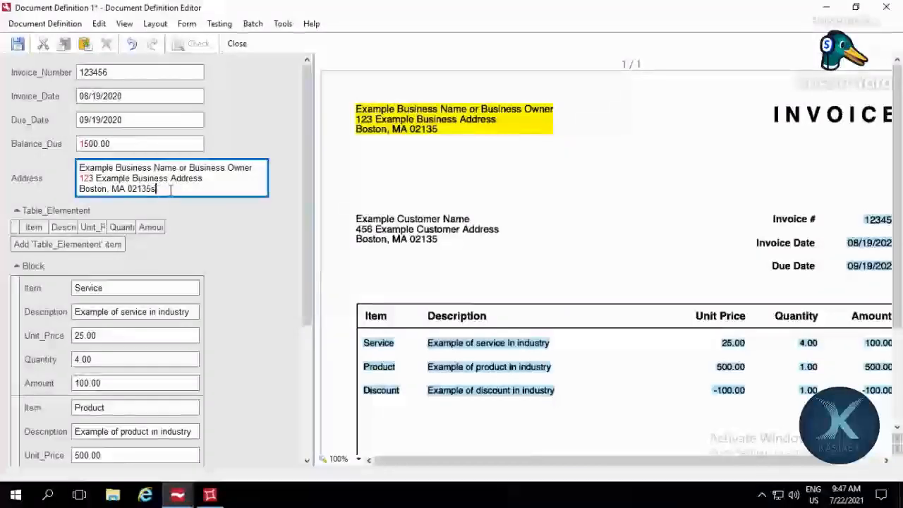
double_click(169, 189)
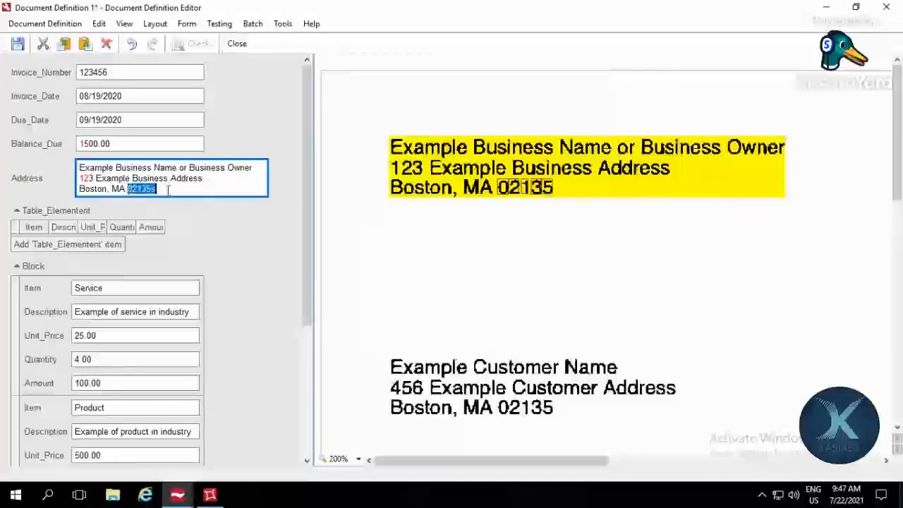
left_click(156, 189)
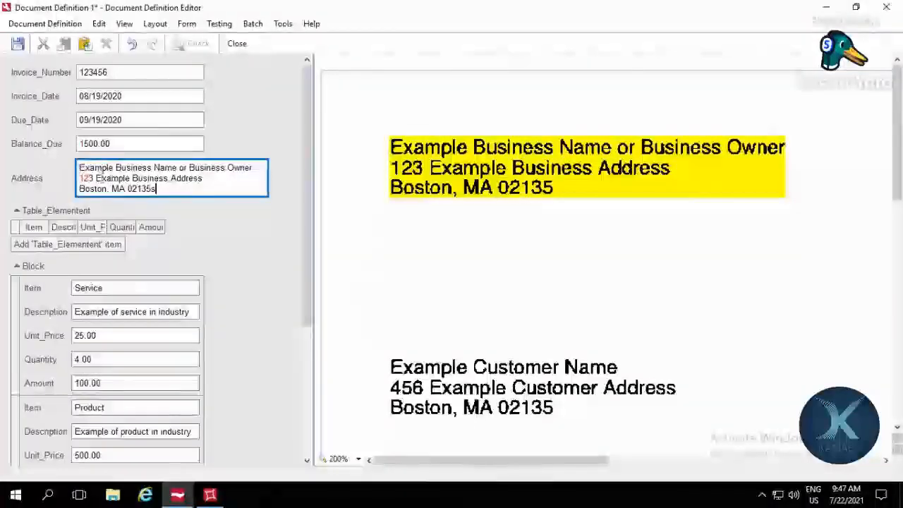
Step: Highlight the extracted Address text for a last check and finish the test of the document definition
left_click_drag(80, 168, 171, 191)
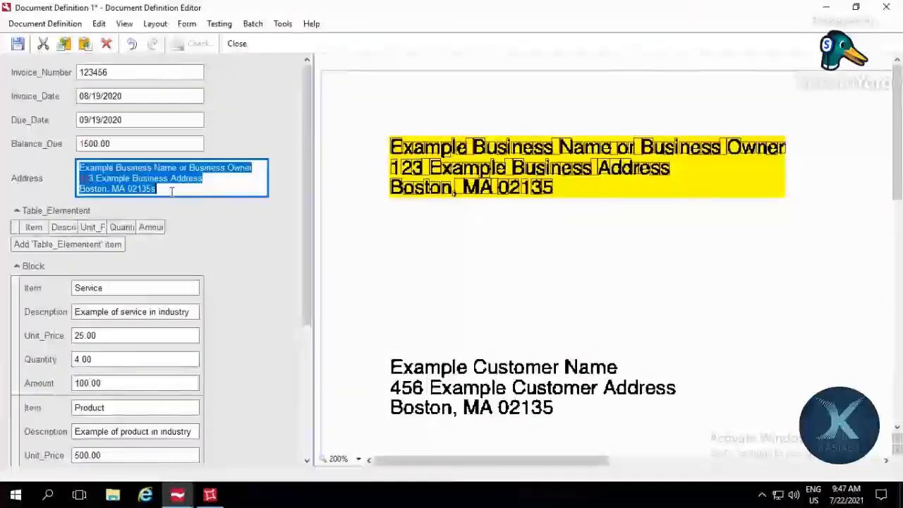
left_click(174, 193)
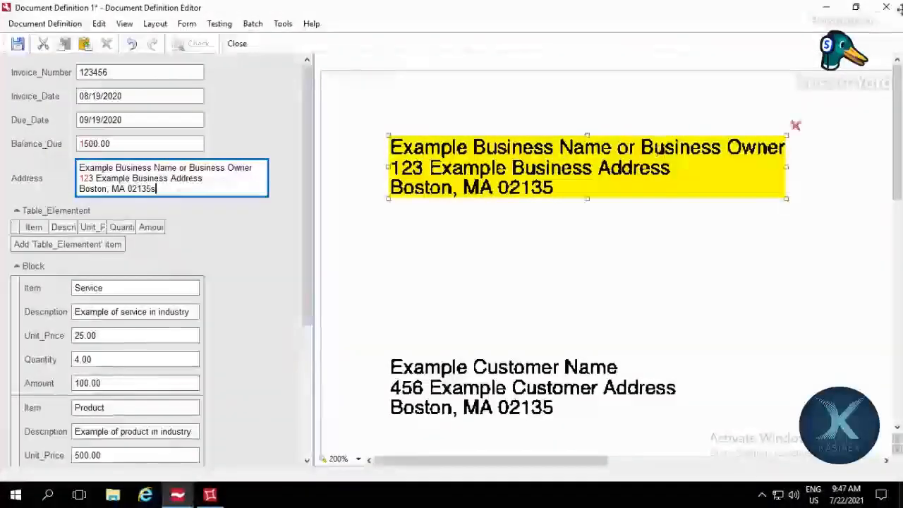
left_click(214, 27)
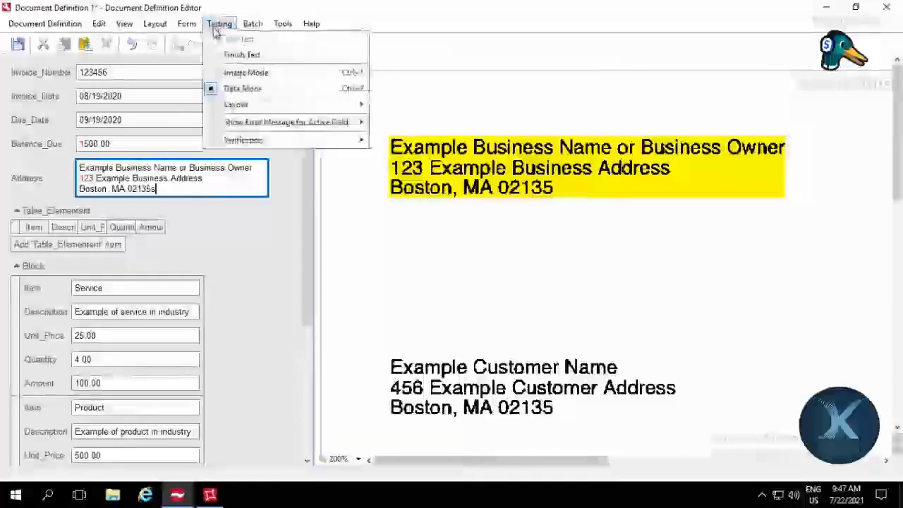
left_click(239, 55)
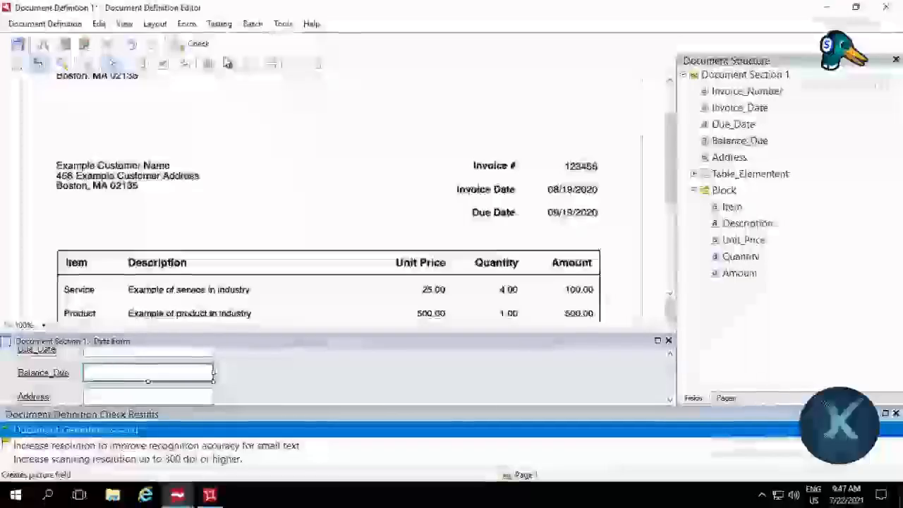
left_click(775, 76)
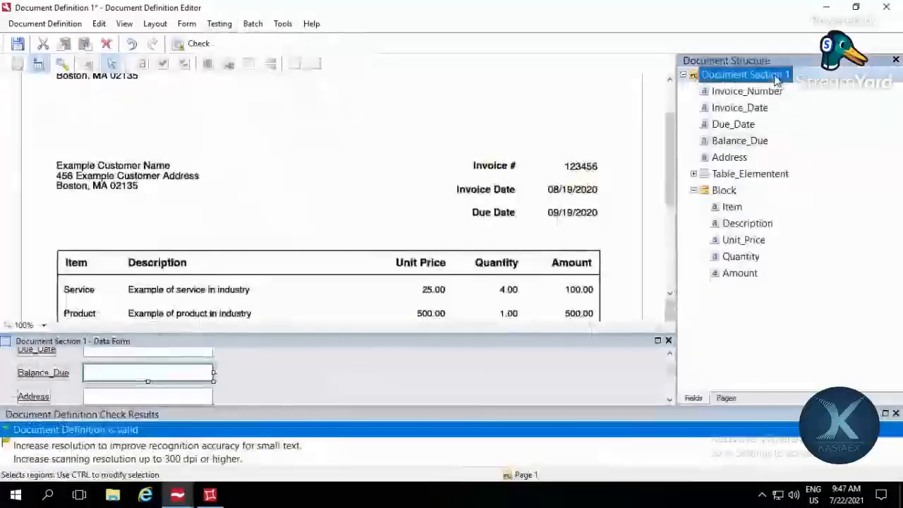
right_click(776, 79)
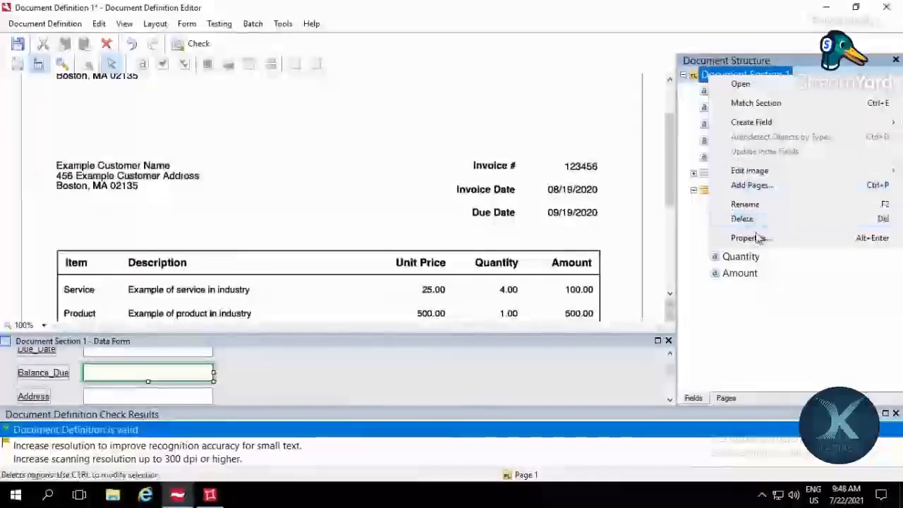
mouse_move(748, 122)
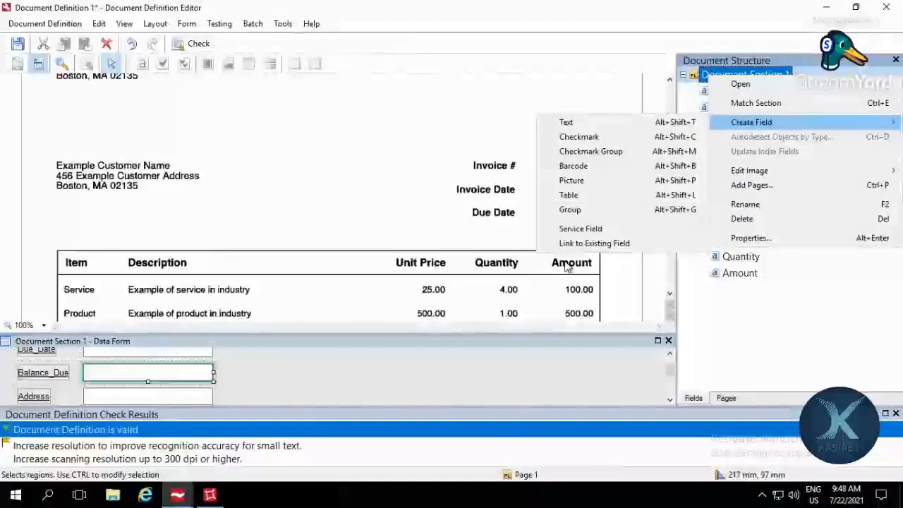
Step: Switch to ABBYY FlexiLayout Studio and check where the Invoice_Number and Balance_Due blocks are located on the invoice page
left_click(214, 499)
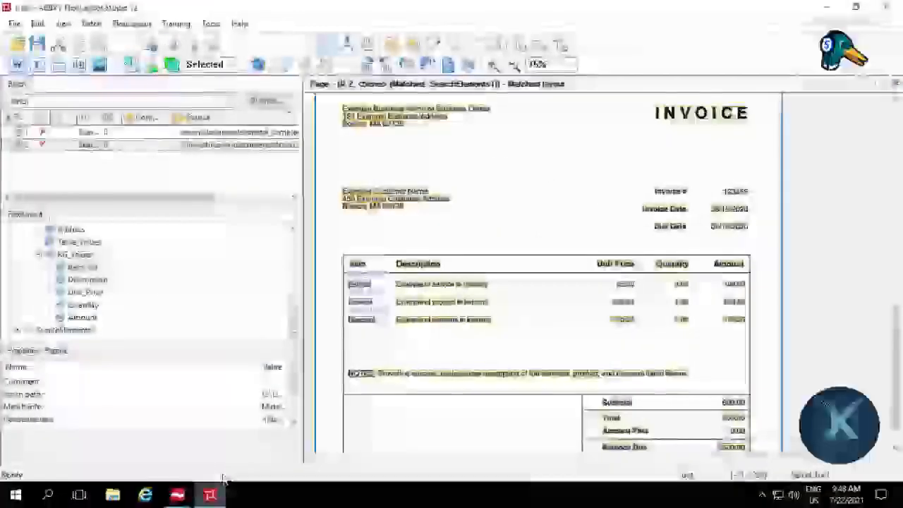
scroll(147, 285, "up", 2)
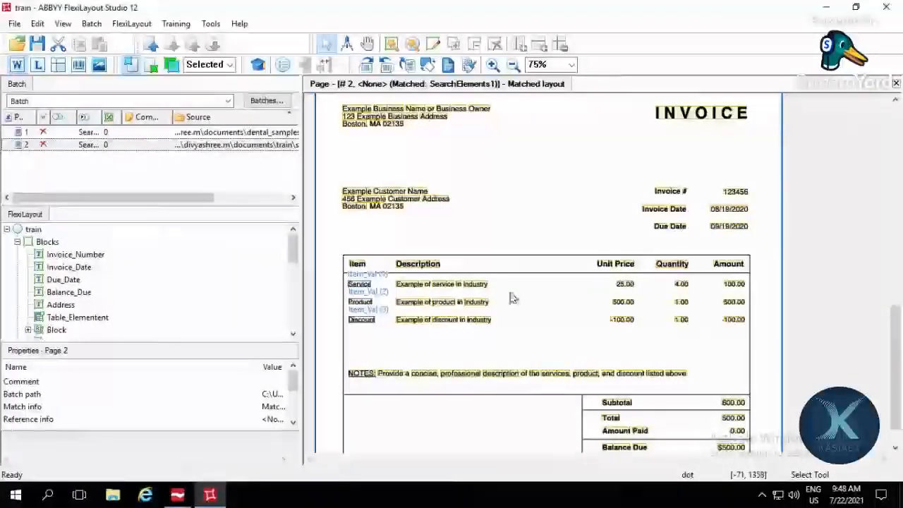
left_click(85, 255)
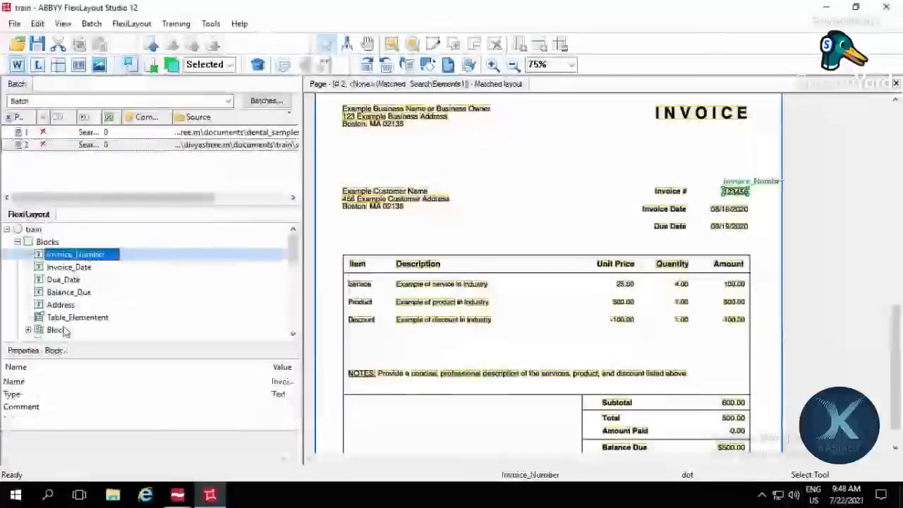
left_click(71, 292)
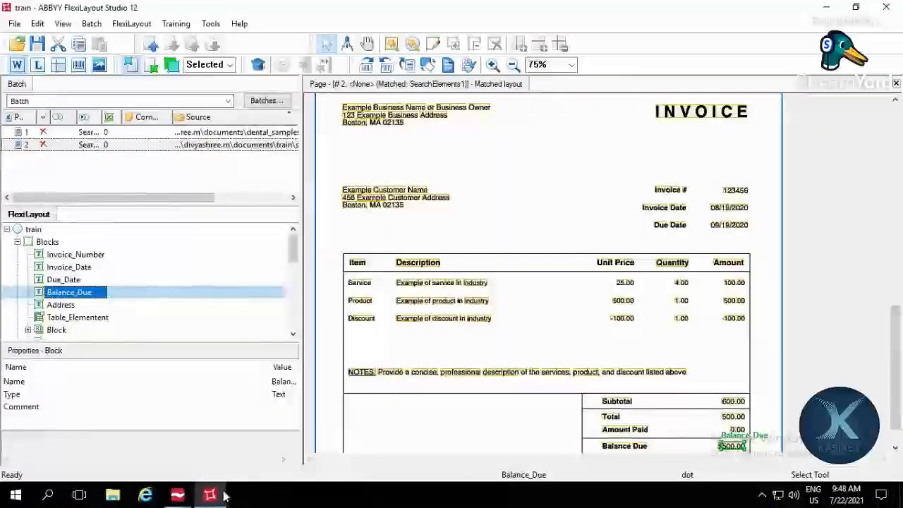
mouse_move(210, 497)
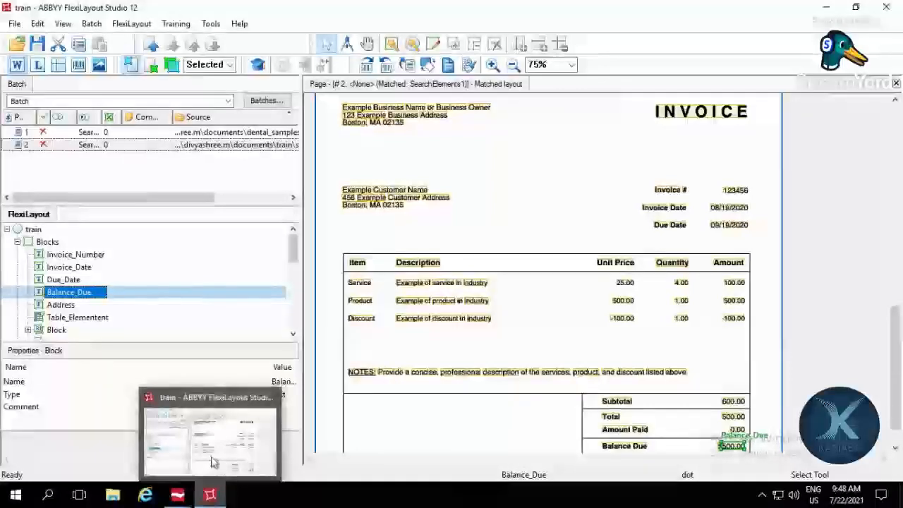
left_click(212, 460)
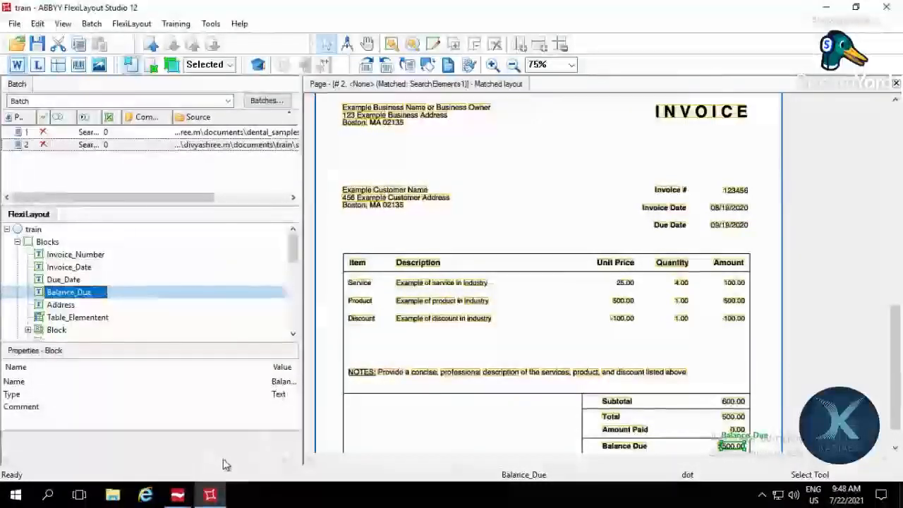
Step: Return to the Document Definition Editor and review the invoice image and the fields of Document Section 1, collapsing the Block group
left_click(179, 498)
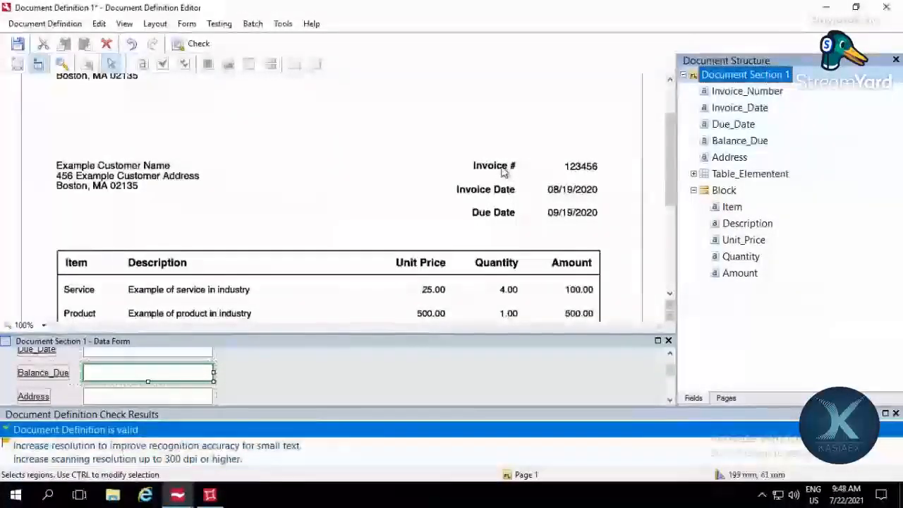
double_click(571, 168)
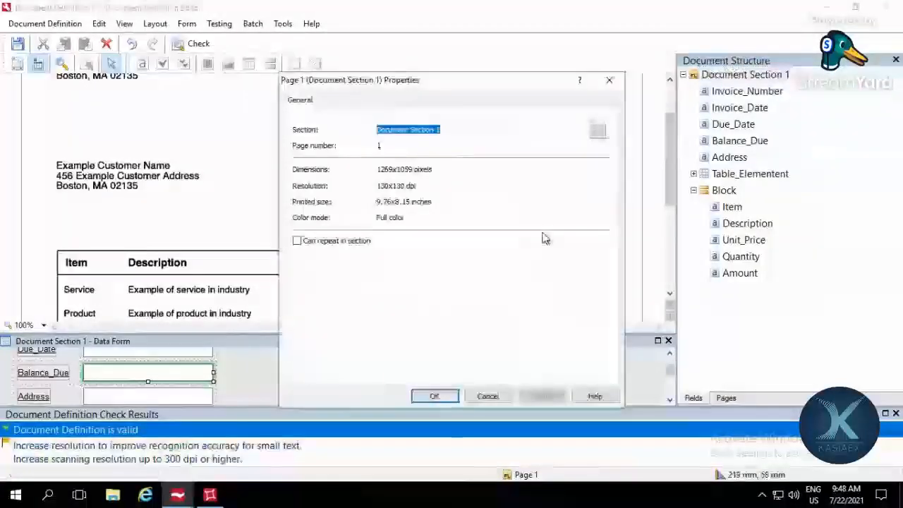
key("Escape")
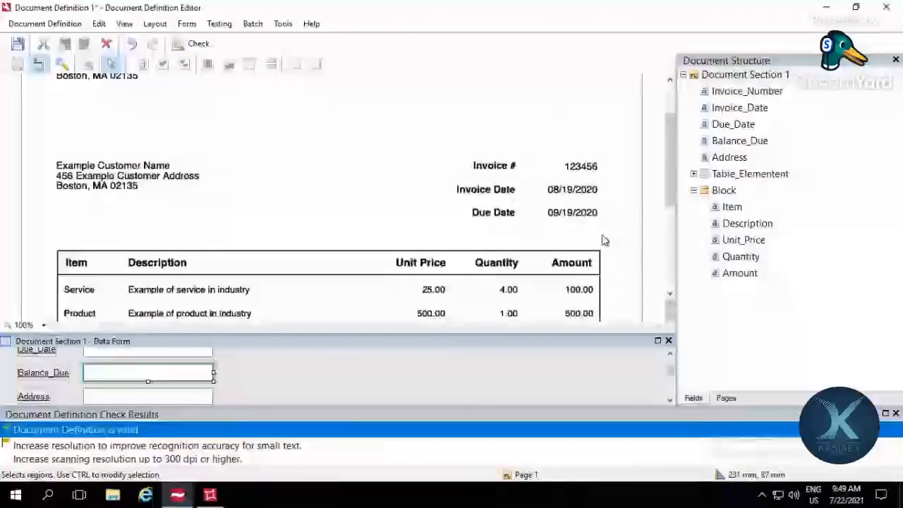
scroll(603, 240, "down", 3)
scroll(536, 180, "up", 4)
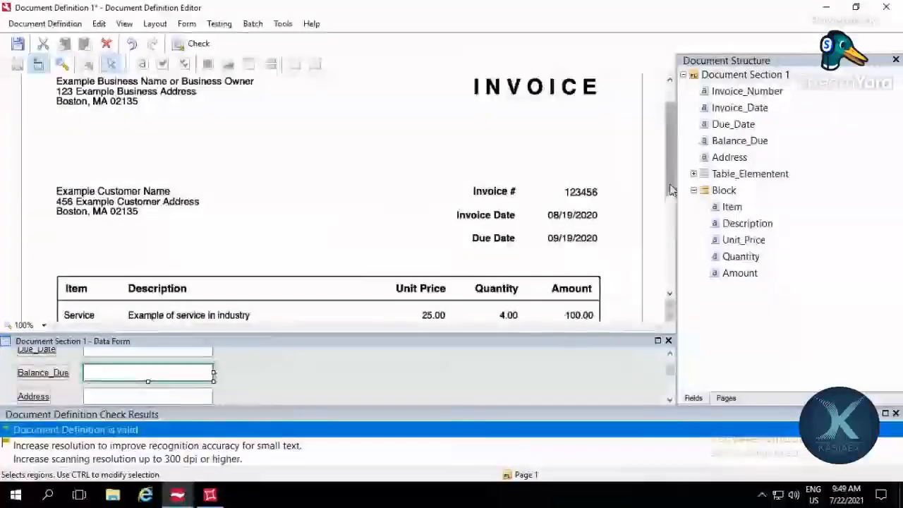
scroll(418, 194, "up", 2)
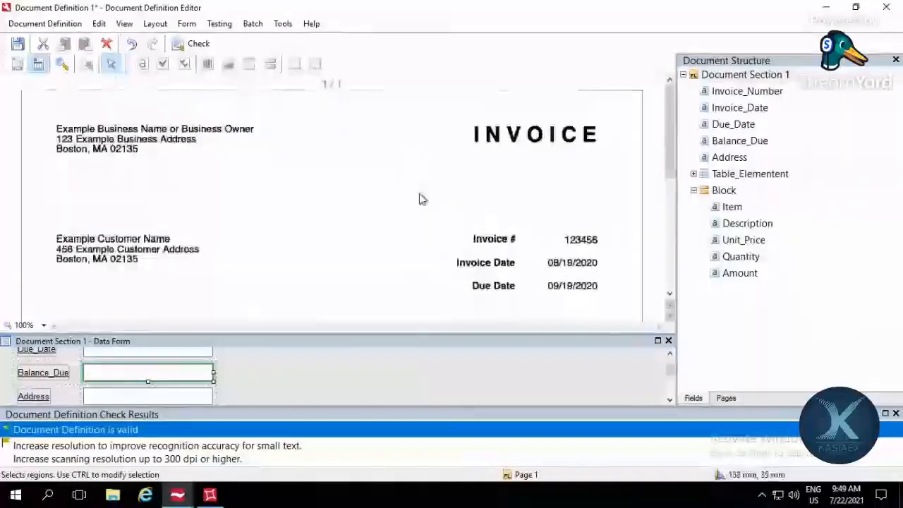
scroll(419, 199, "down", 3)
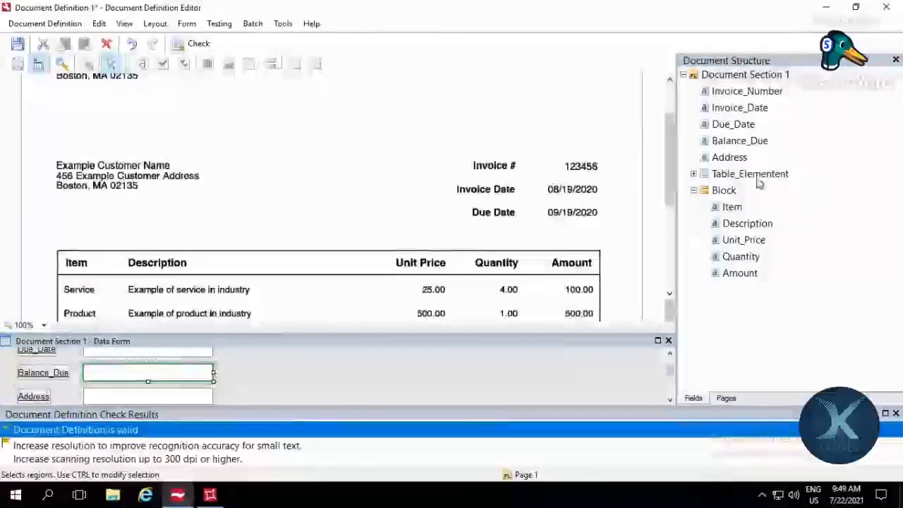
double_click(724, 190)
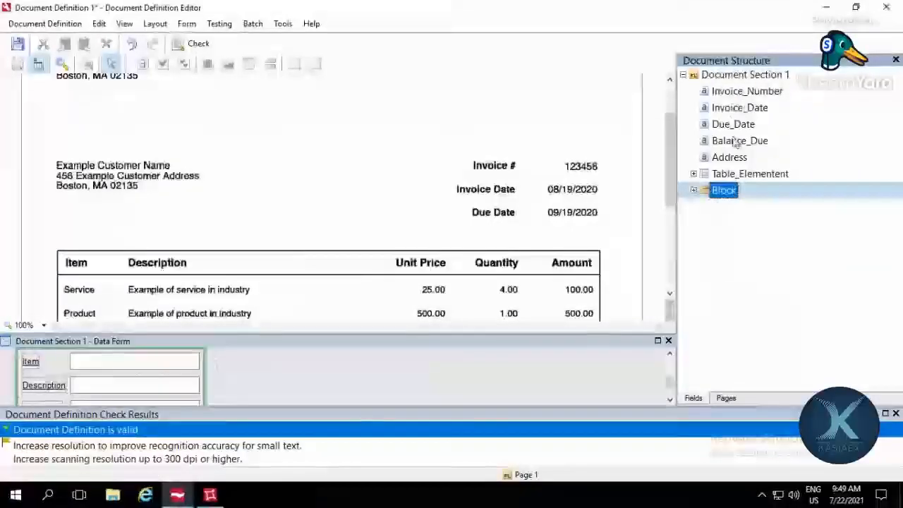
left_click(737, 94)
left_click(732, 157)
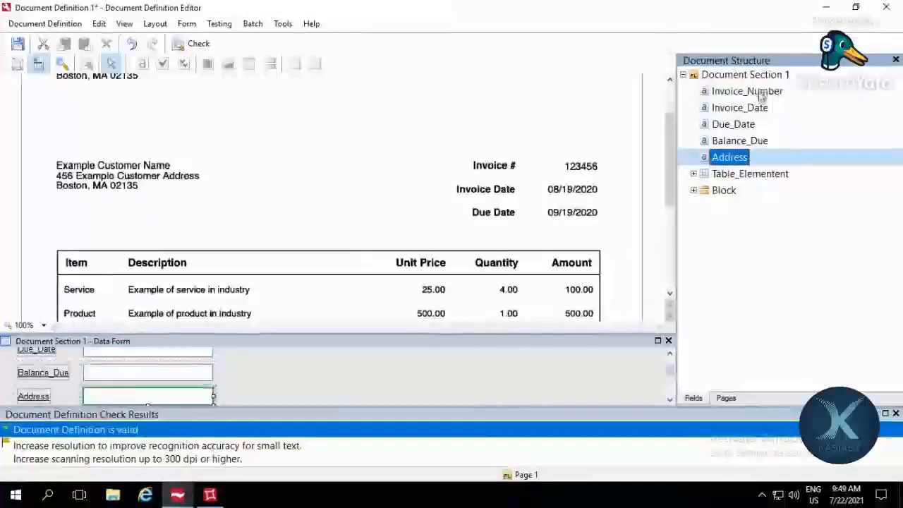
left_click(733, 91)
left_click(753, 141)
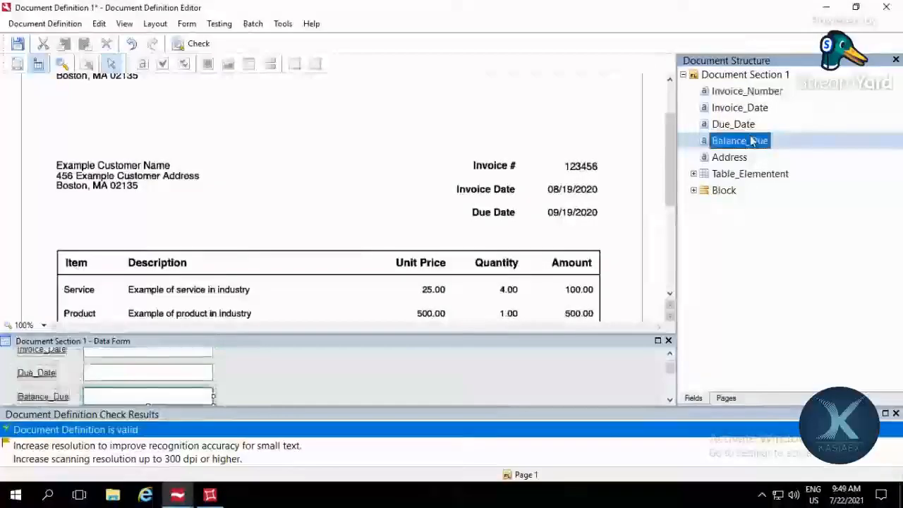
left_click(730, 248)
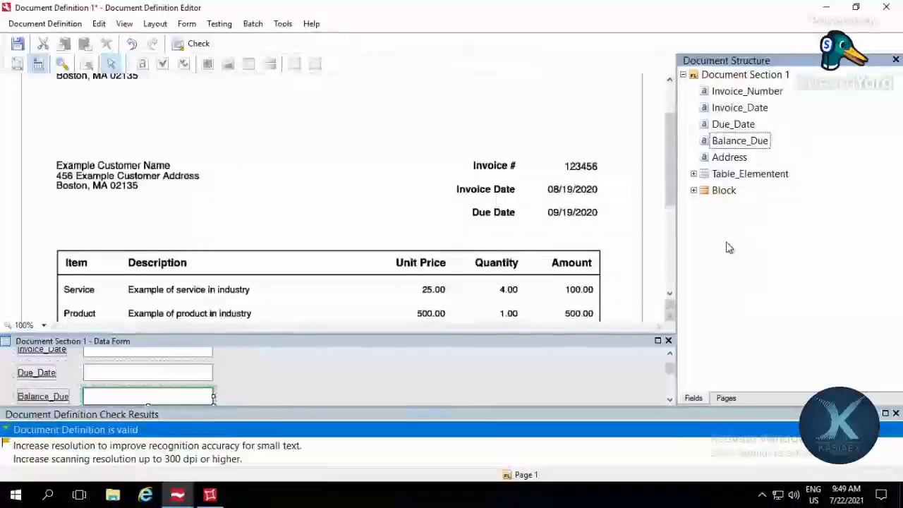
Step: Create a text field in Document Section 1 and name it Valid_Invoice
right_click(756, 76)
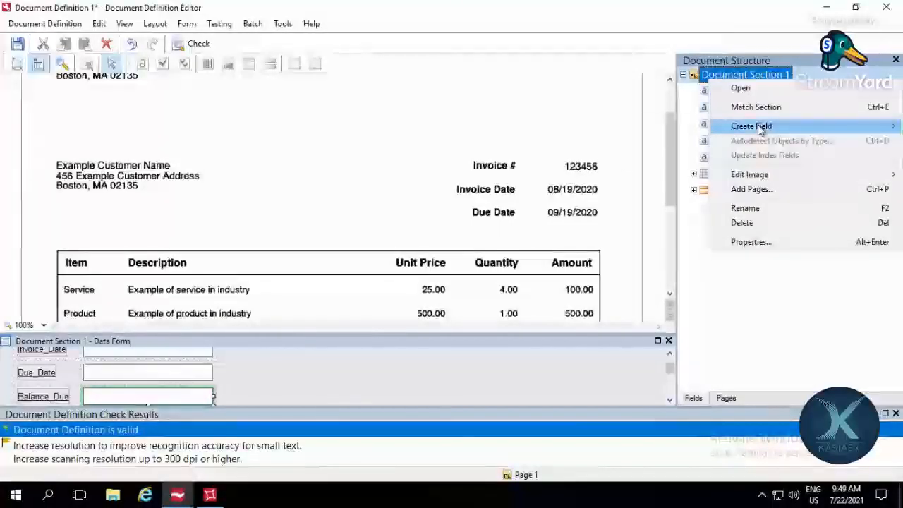
mouse_move(761, 127)
left_click(656, 131)
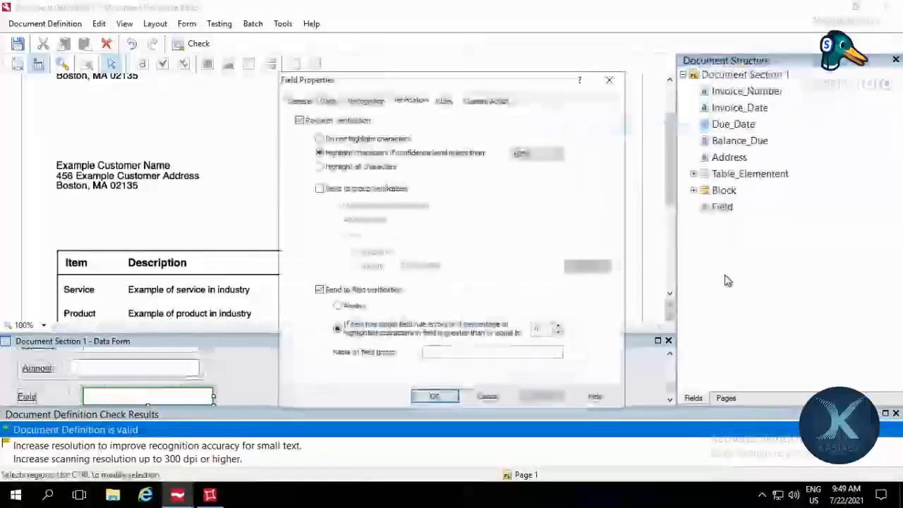
left_click(327, 100)
left_click(299, 101)
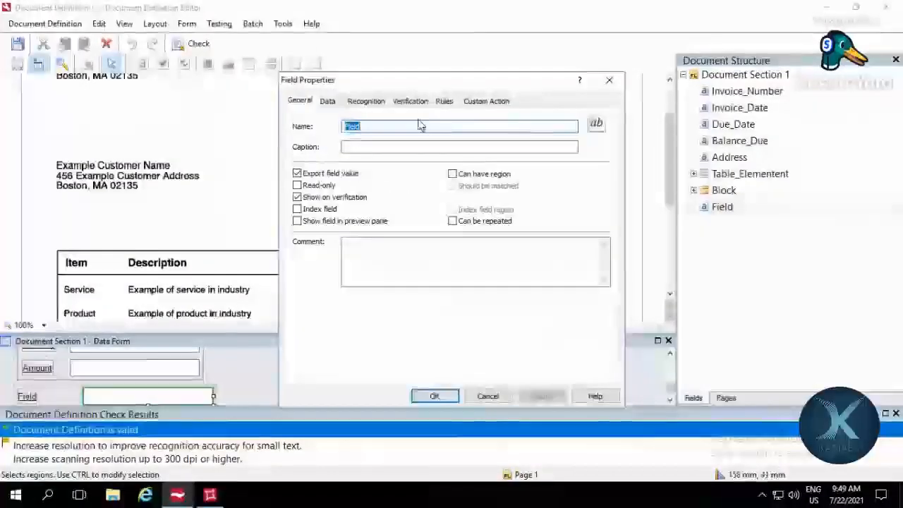
key("BackSpace")
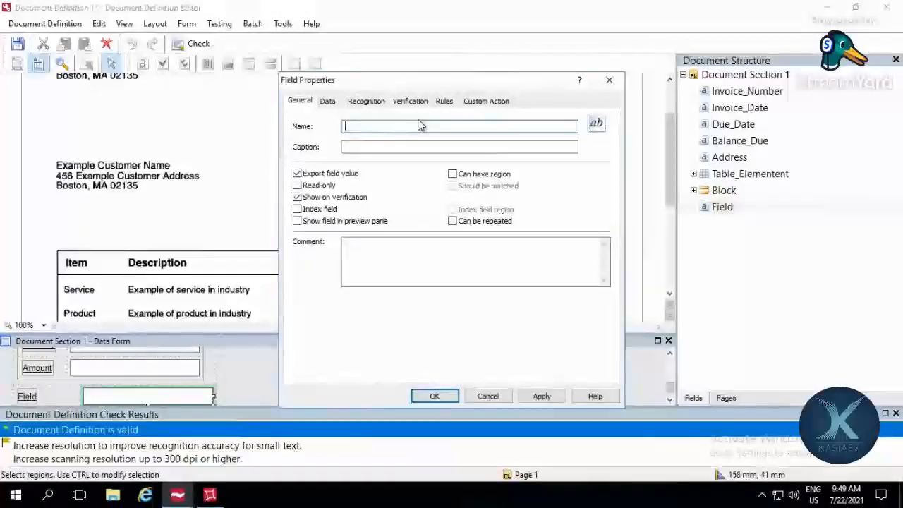
type("Valid")
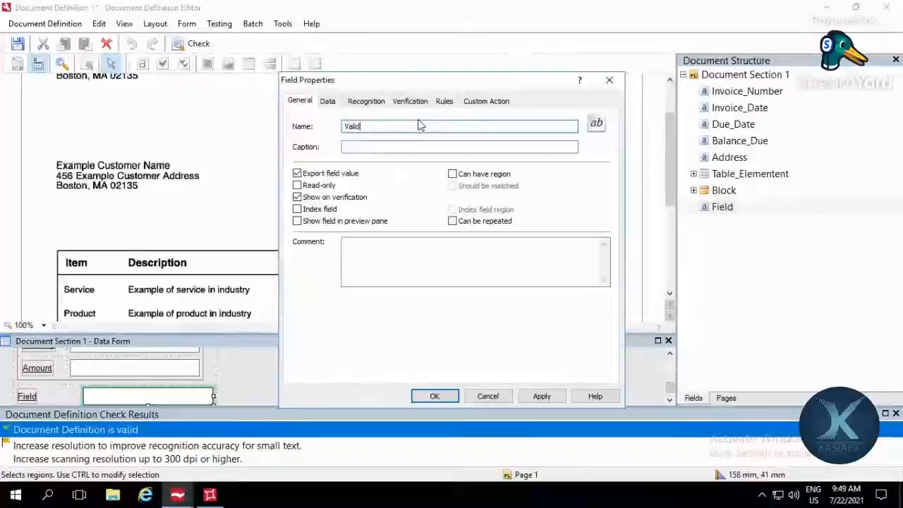
type("_Invoice")
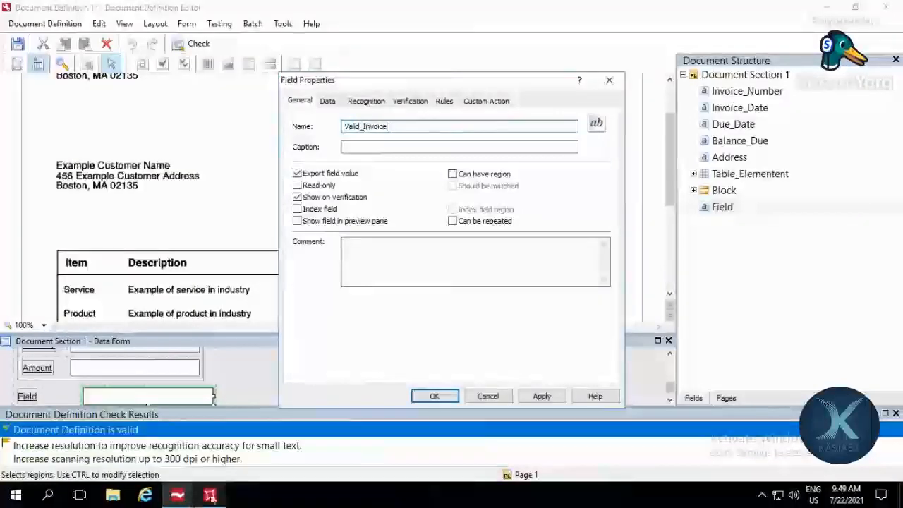
Step: Keep the Text data type and ICR (hand-printed) text type for Valid_Invoice and confirm the new field
left_click(327, 103)
left_click(380, 127)
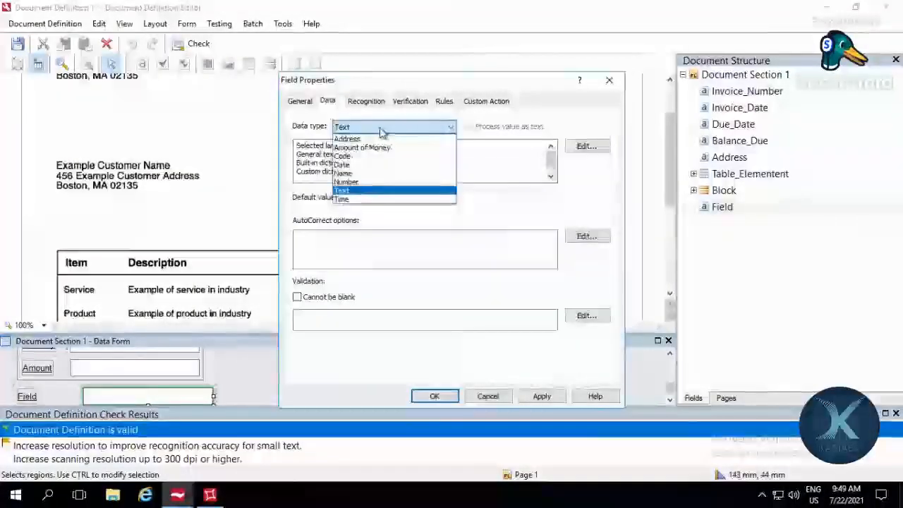
left_click(381, 128)
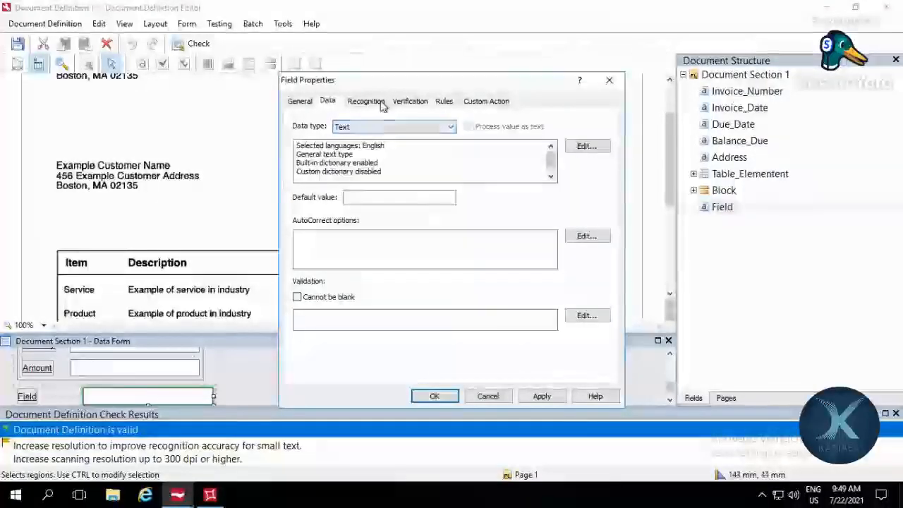
left_click(381, 103)
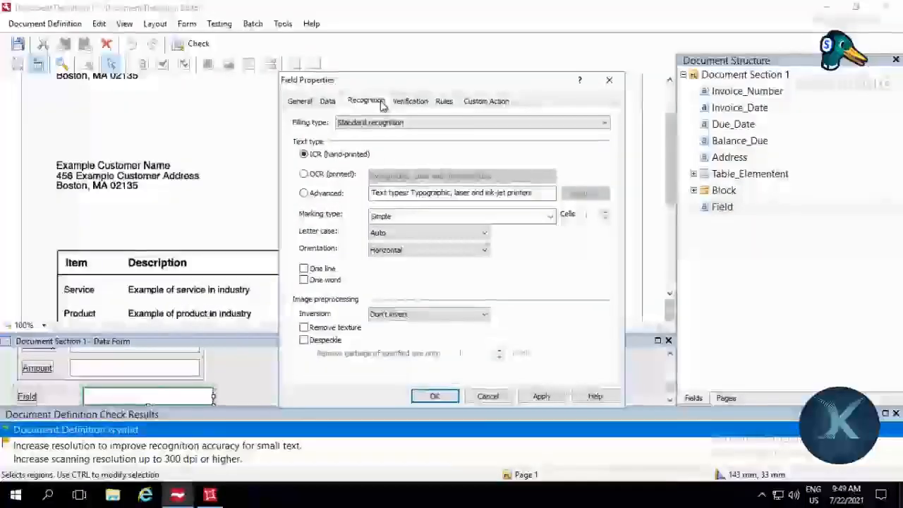
left_click(322, 177)
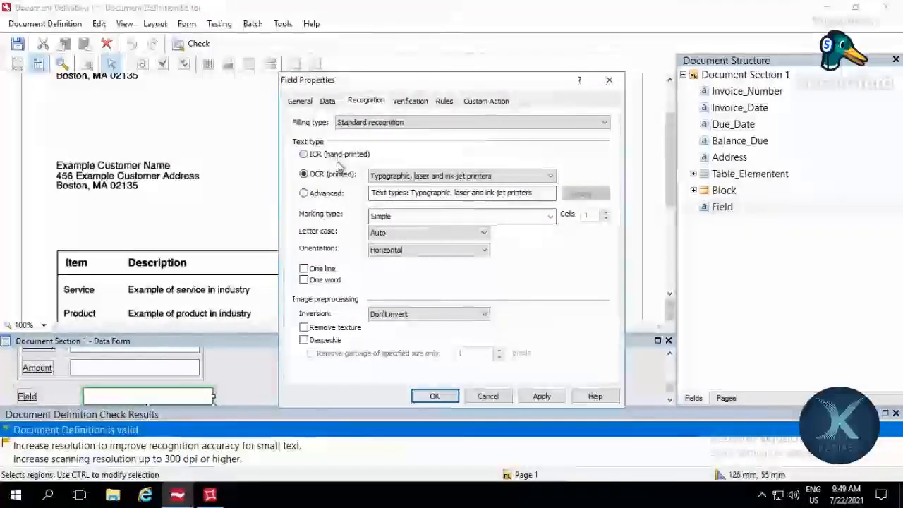
left_click(335, 156)
left_click(300, 102)
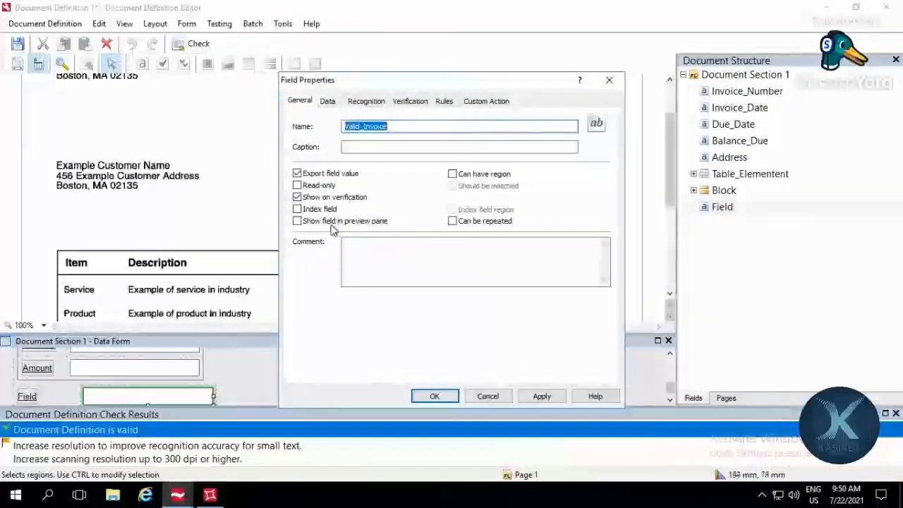
Step: Turn off Show on verification in the Invoice_Number field's properties
left_click(744, 92)
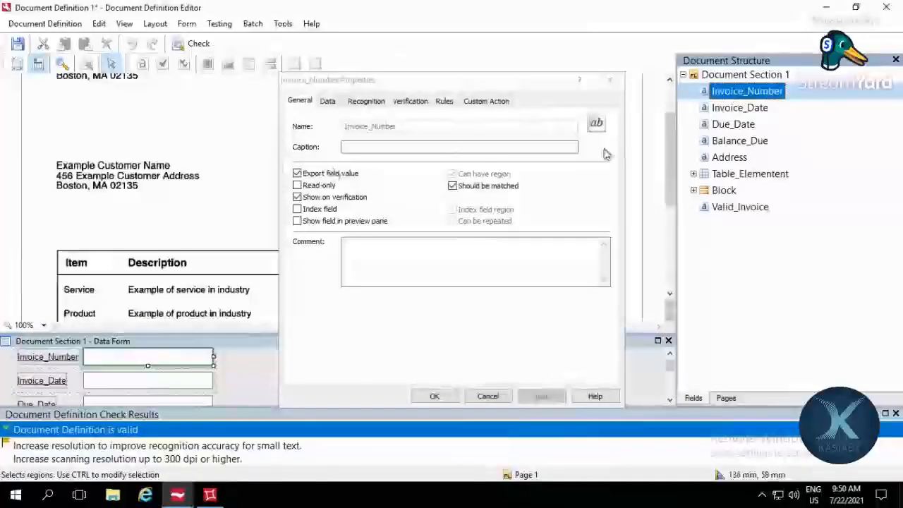
left_click(298, 198)
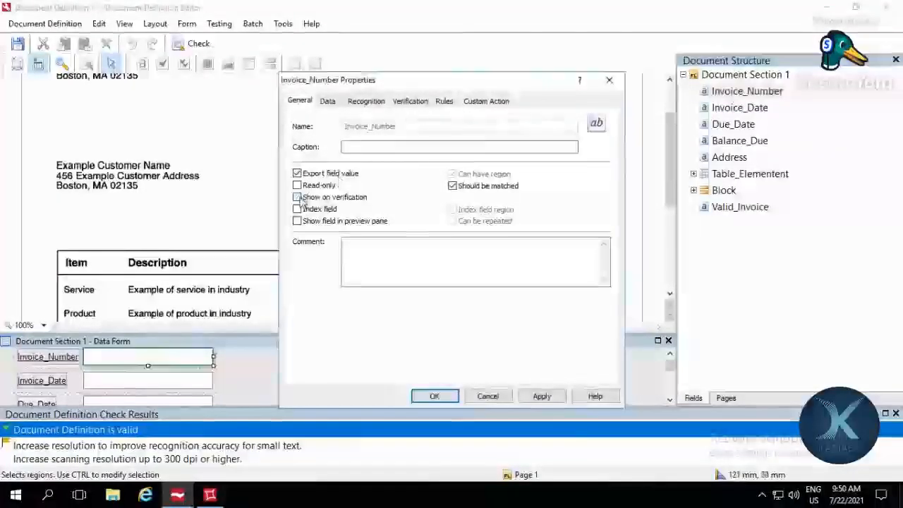
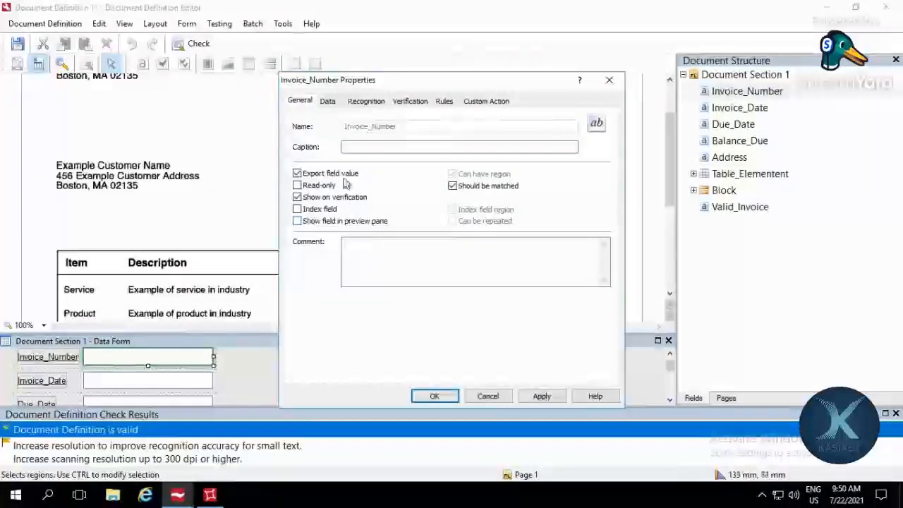
Step: Close the Invoice_Number properties and turn off Show on verification in the Valid_Invoice field's properties
left_click(609, 80)
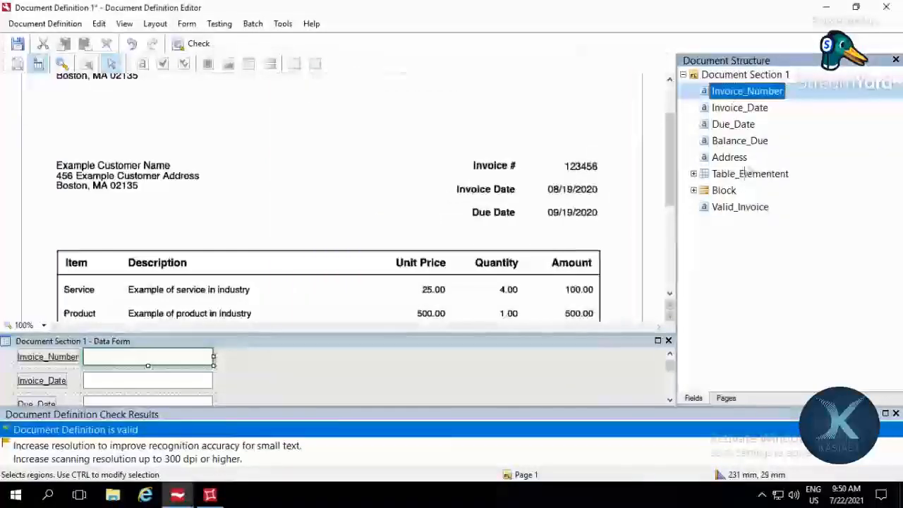
left_click(738, 209)
double_click(737, 209)
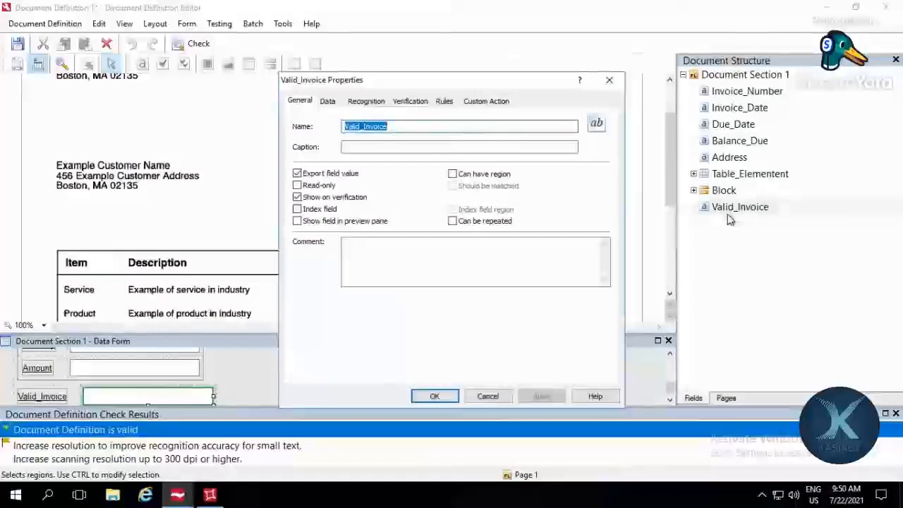
left_click(311, 198)
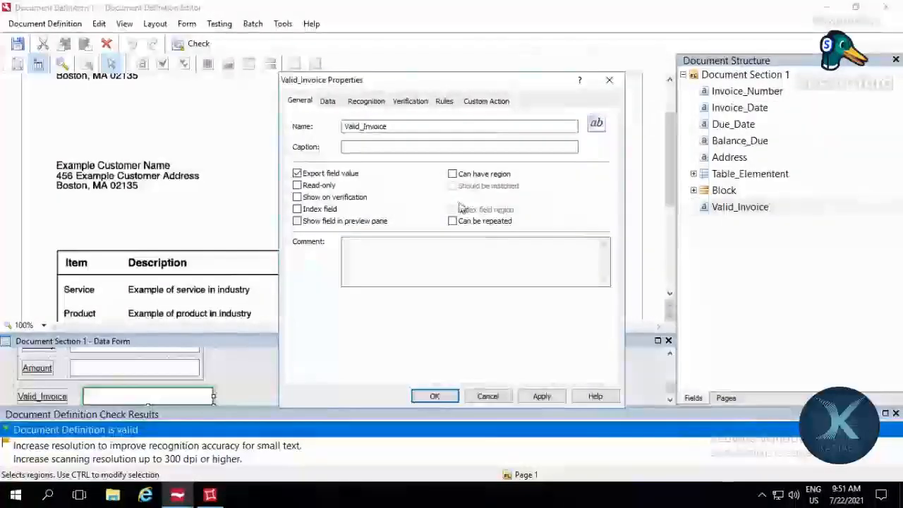
Step: Start a new validation rule of type Script for the Valid_Invoice field
left_click(444, 101)
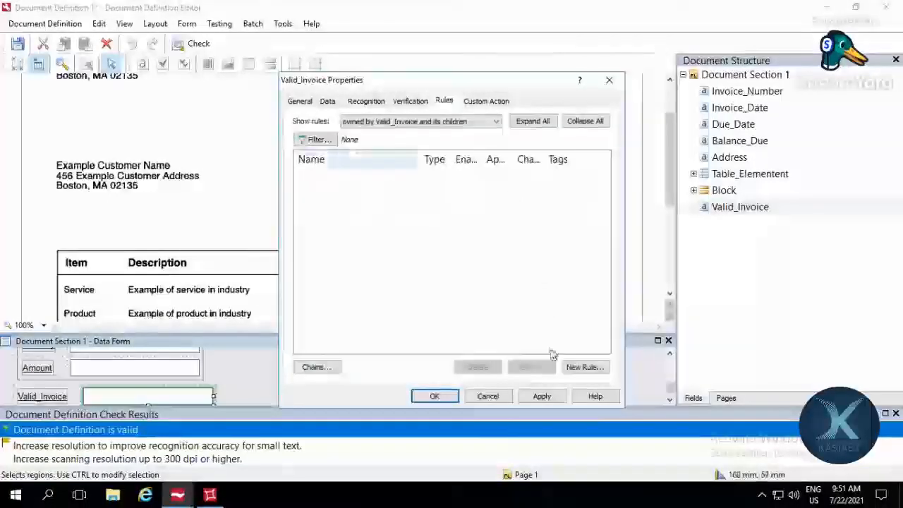
left_click(583, 367)
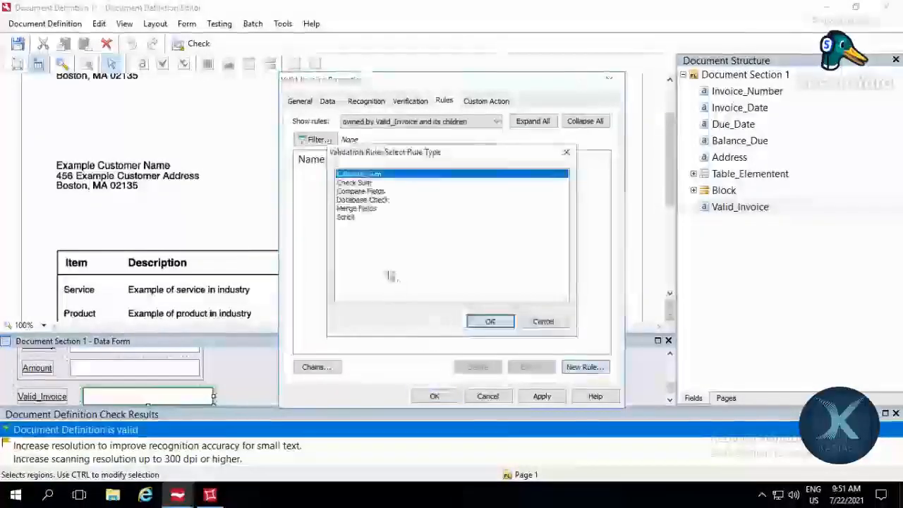
left_click(347, 218)
left_click(489, 321)
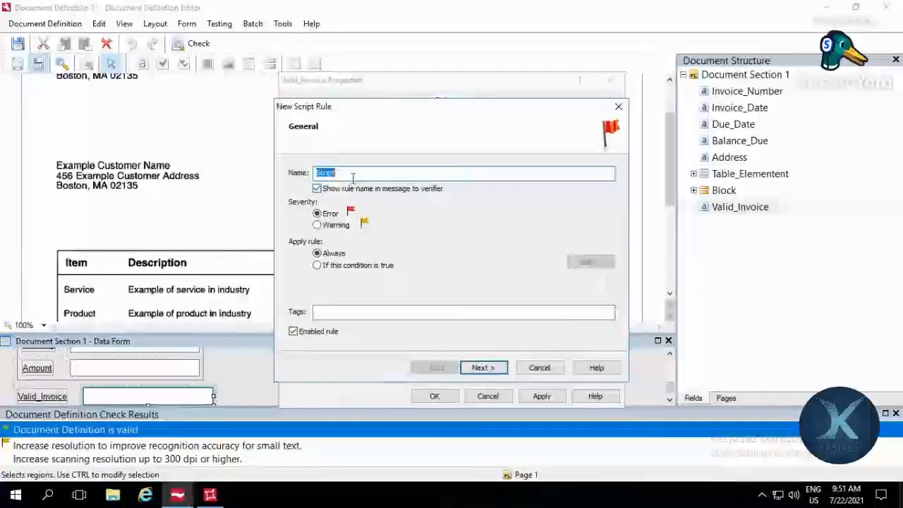
Step: Name the script rule Check_For_Validity and set its severity to Warning
key("BackSpace")
type("Th")
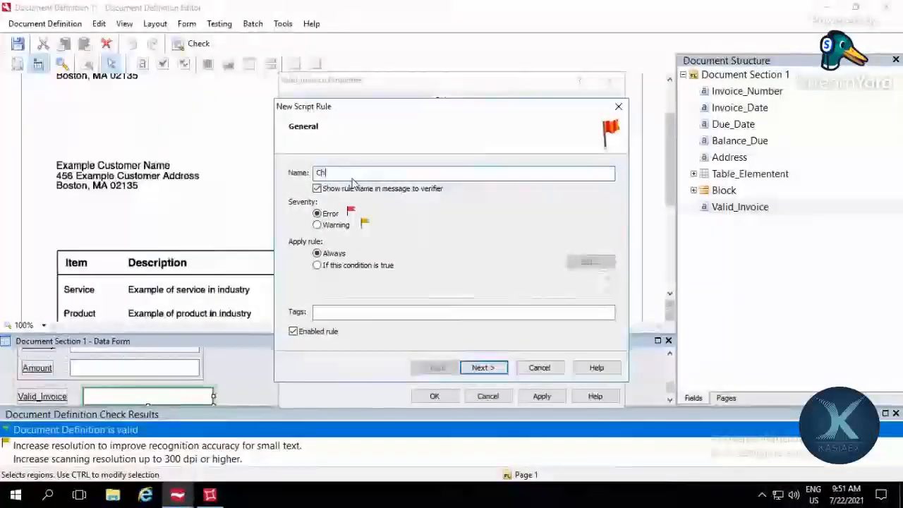
type("eck_Fi")
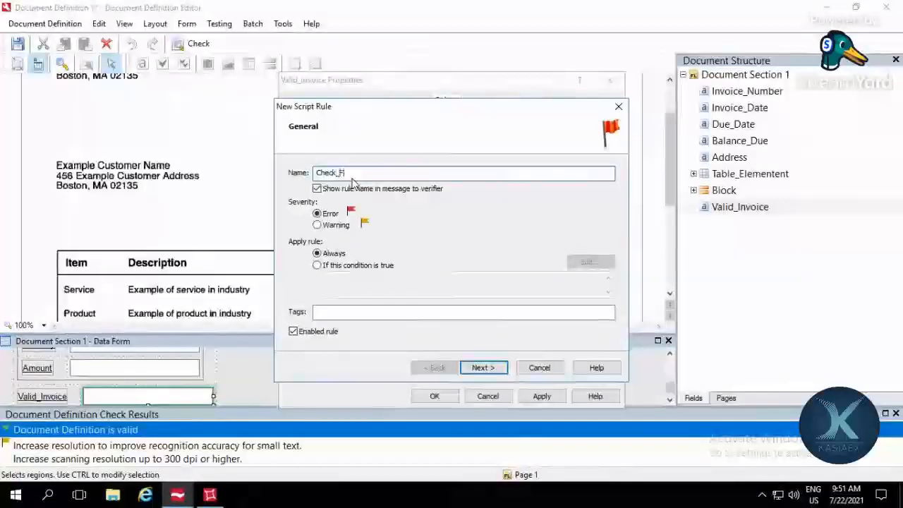
type("r_Validity")
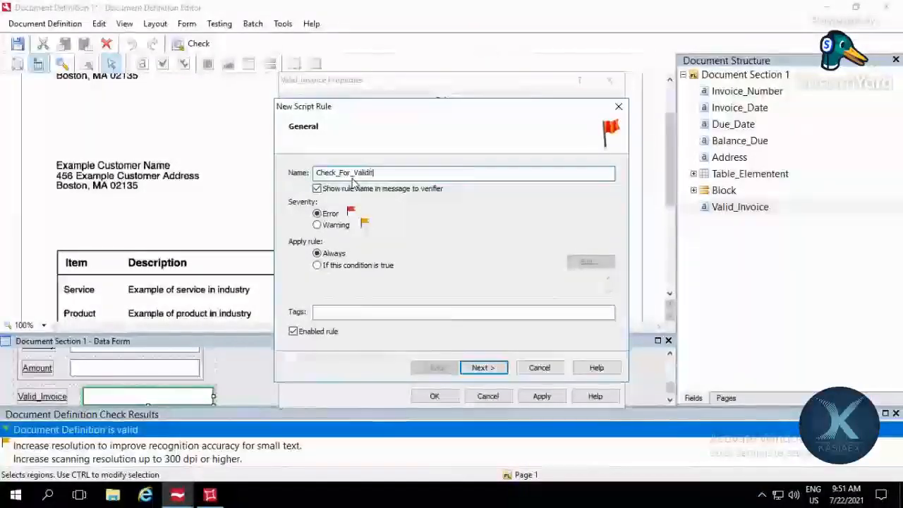
left_click(342, 225)
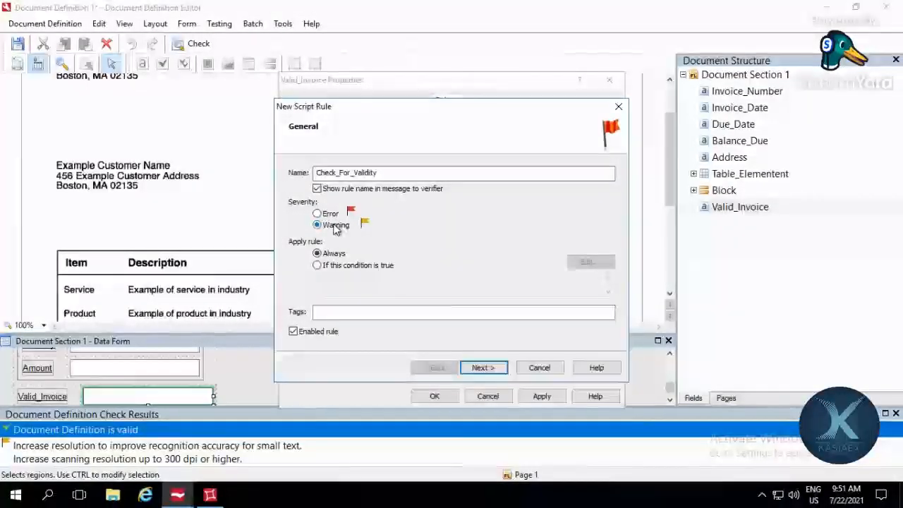
Step: Make the rule apply only if the Invoice_Number field of Document Section 1 is not empty
left_click(349, 267)
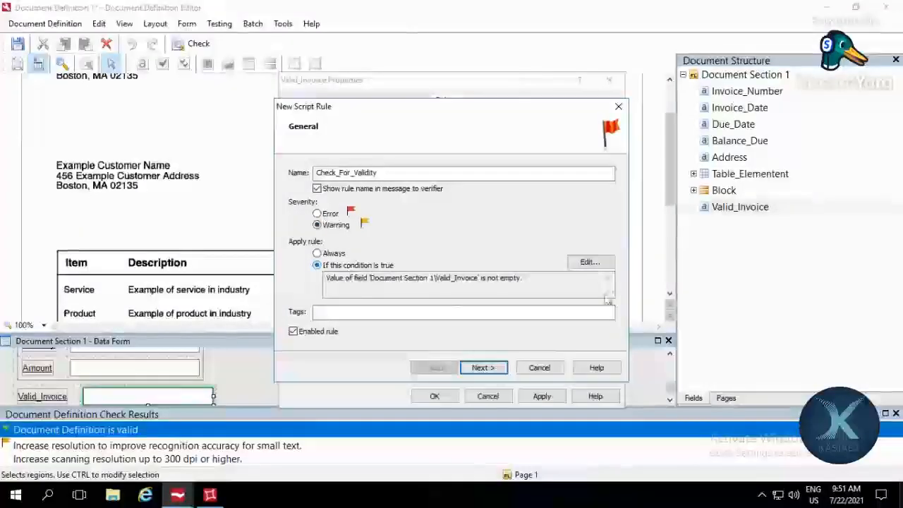
left_click(590, 261)
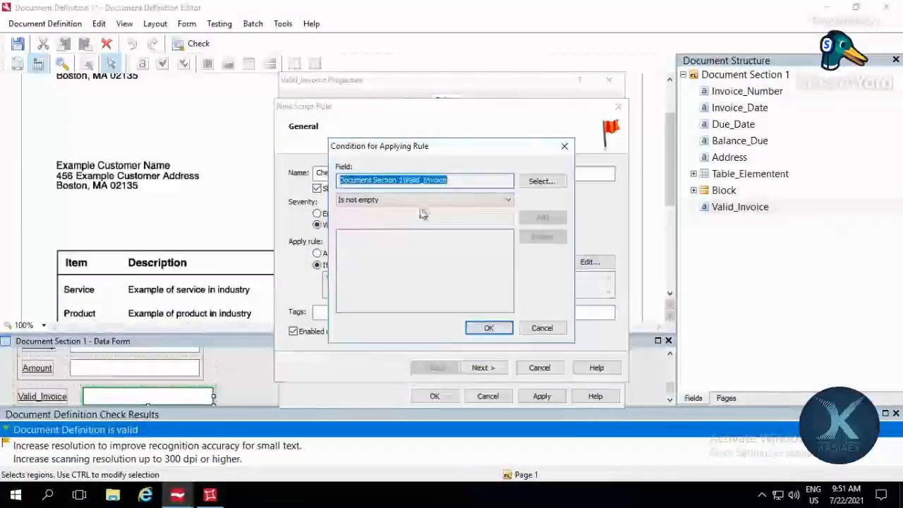
left_click(509, 201)
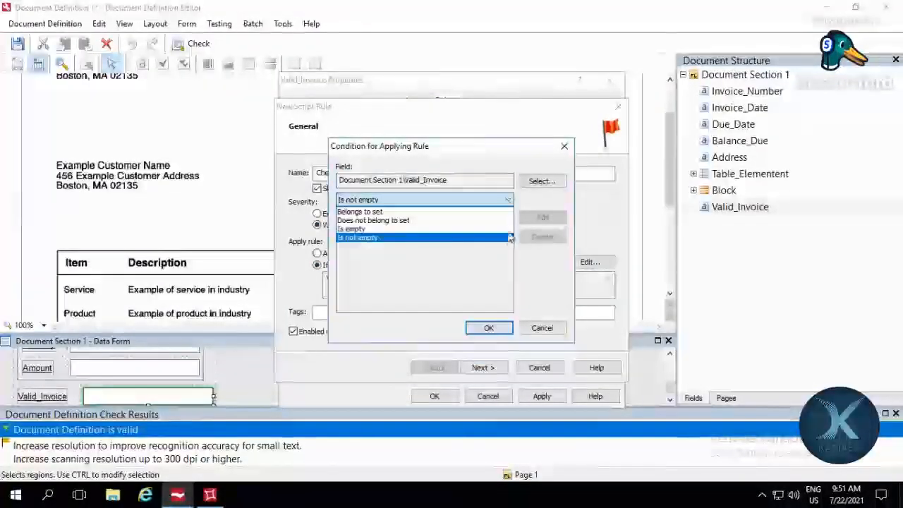
left_click(540, 182)
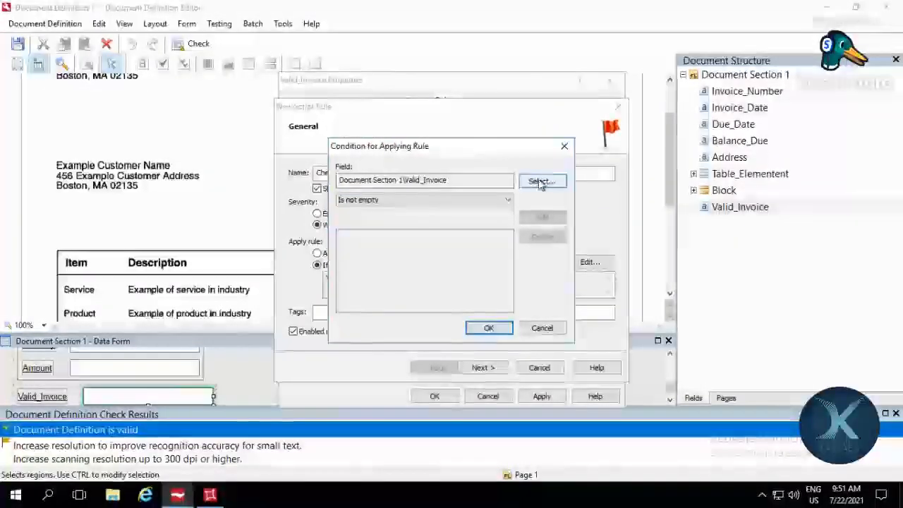
left_click(541, 182)
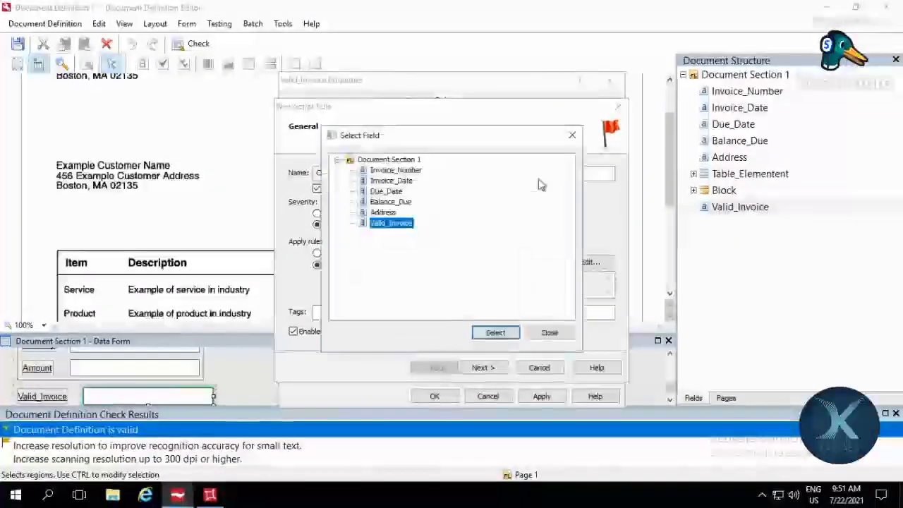
left_click(411, 170)
left_click(495, 332)
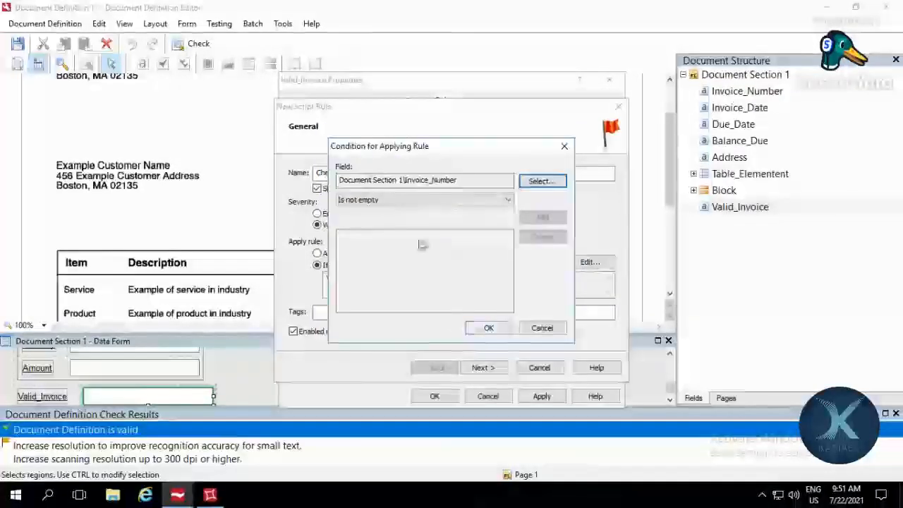
left_click(479, 328)
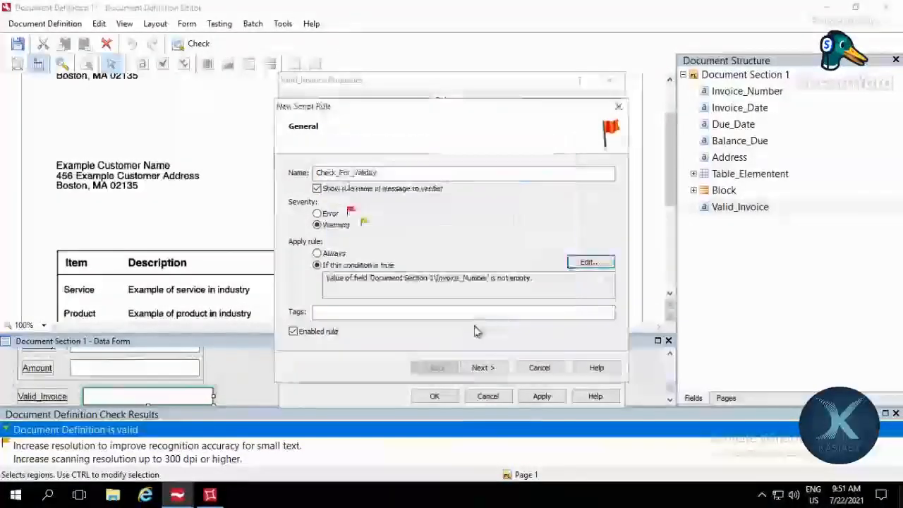
left_click(589, 262)
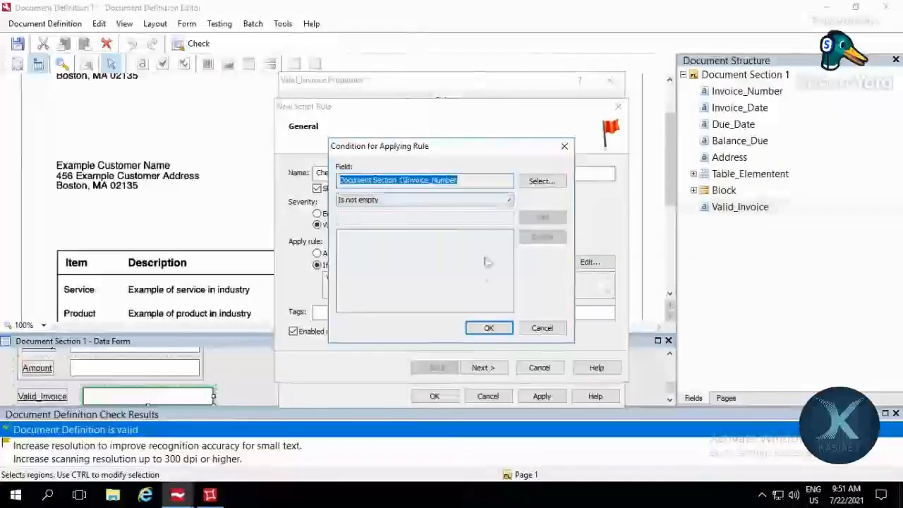
left_click(487, 329)
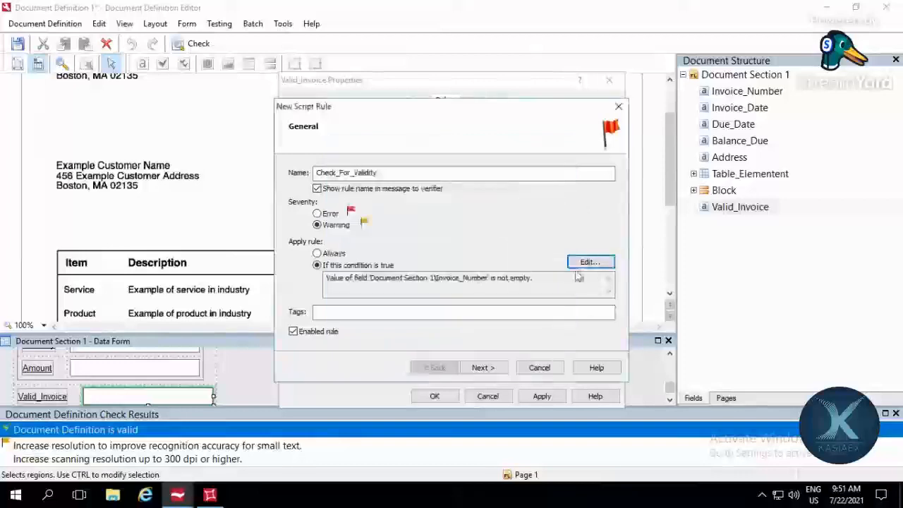
Step: Add Invoice_Number and Balance_Due from Document Section 1 to the fields available to the script rule
left_click(480, 367)
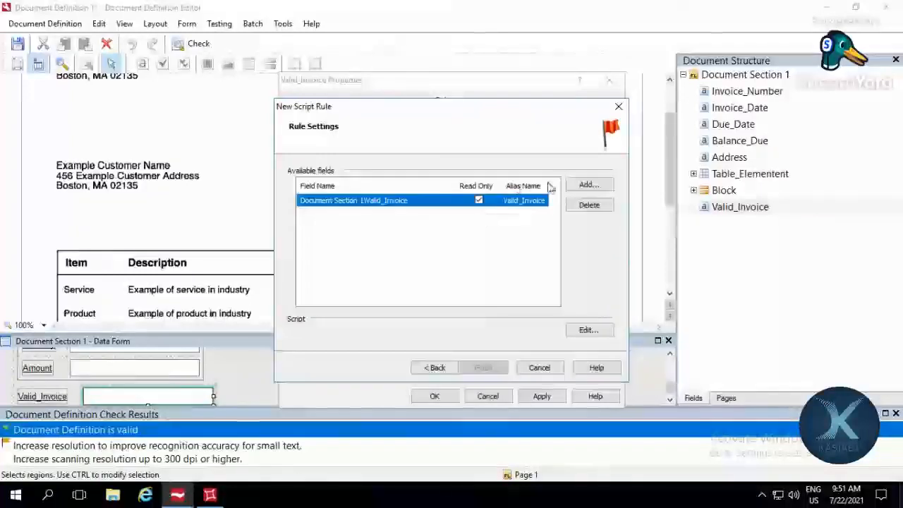
left_click(588, 193)
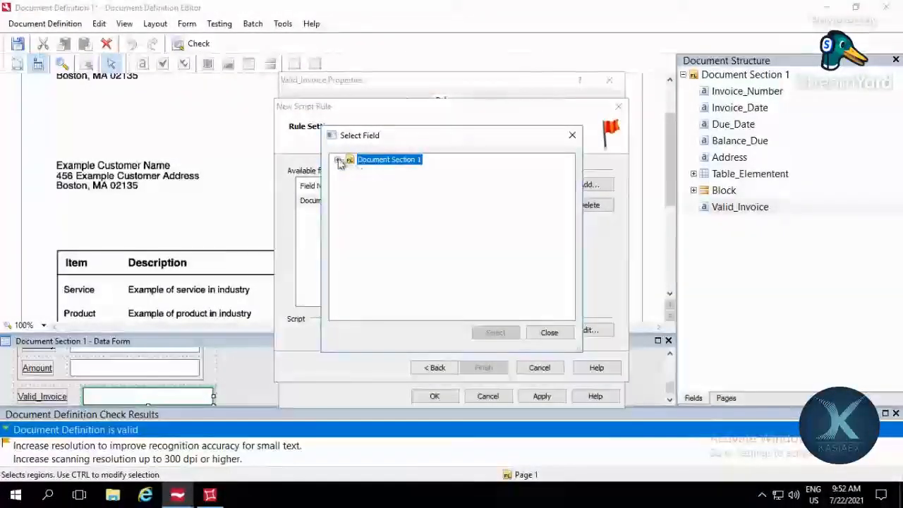
left_click(338, 160)
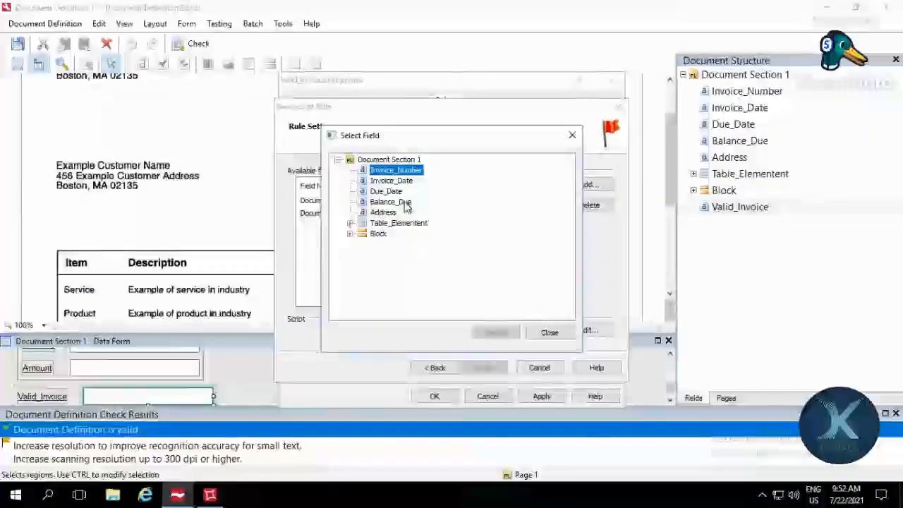
left_click(404, 203)
left_click(547, 333)
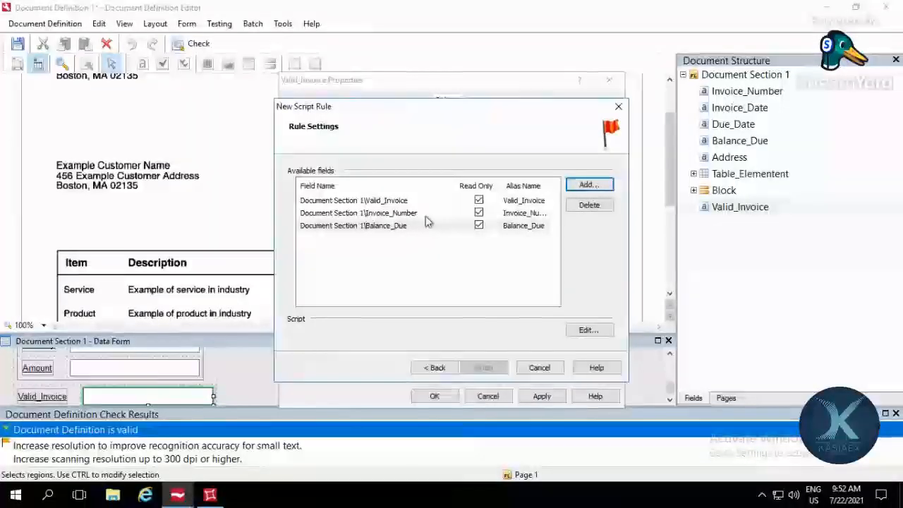
Step: Turn off Read Only for Valid_Invoice among the rule's available fields and open the rule's script for editing
left_click(413, 212)
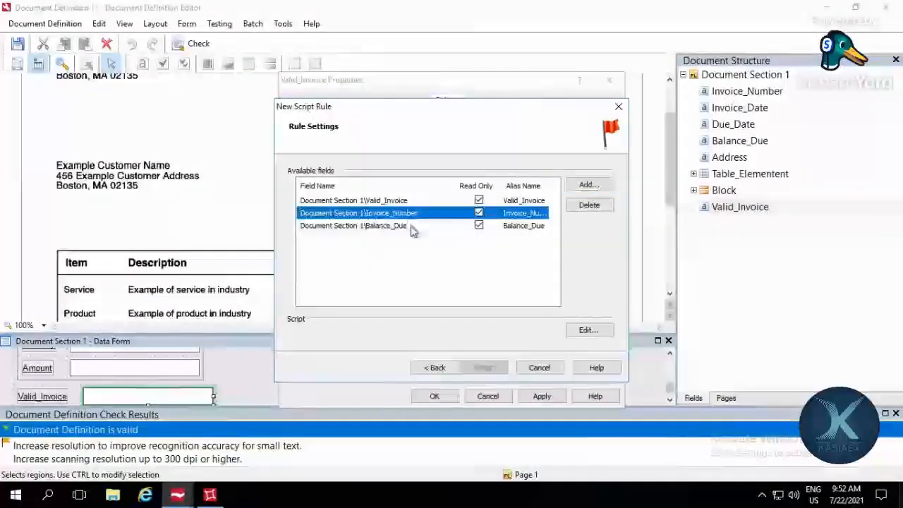
left_click(413, 228)
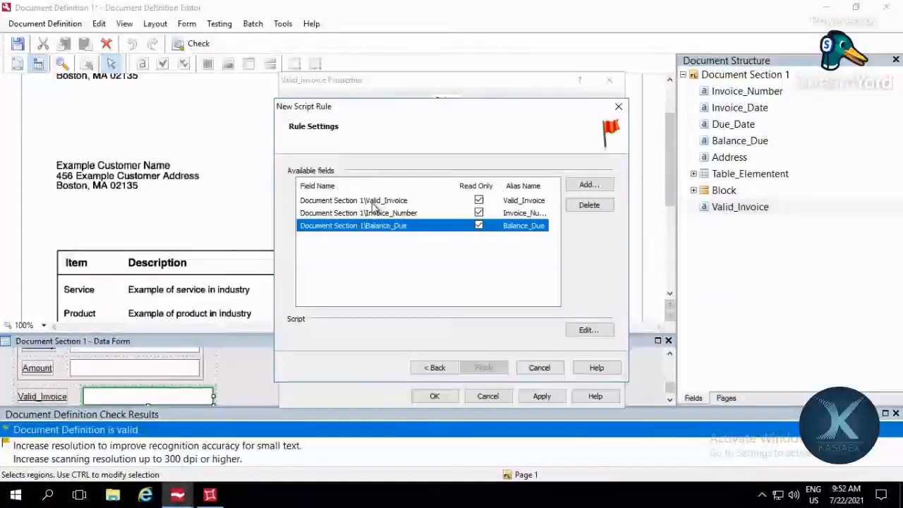
left_click(477, 202)
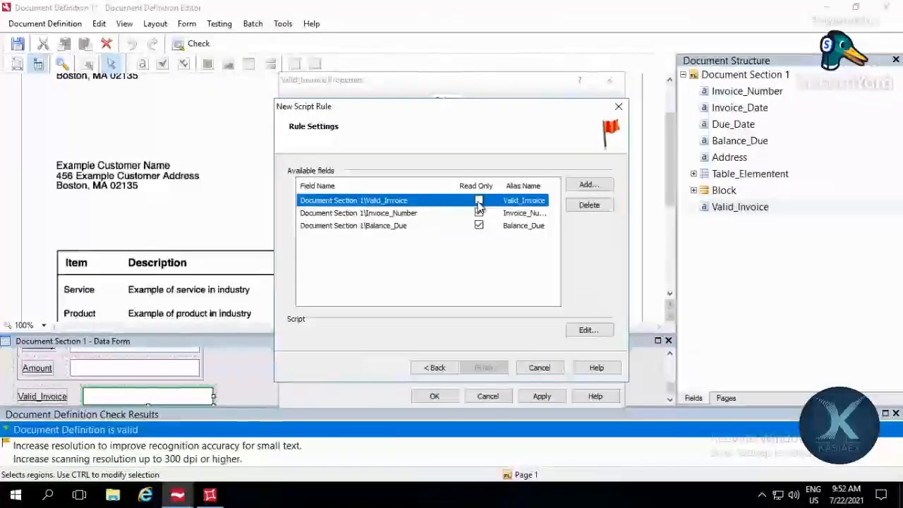
left_click(478, 201)
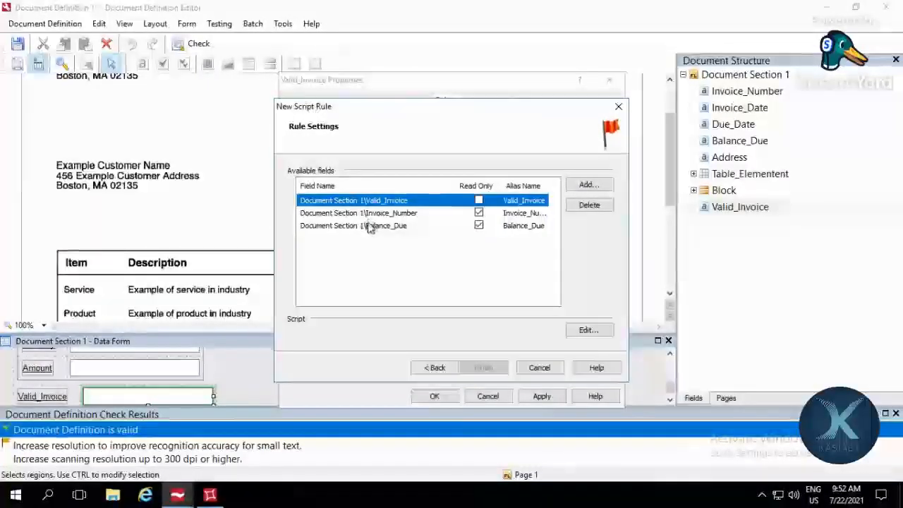
left_click(586, 331)
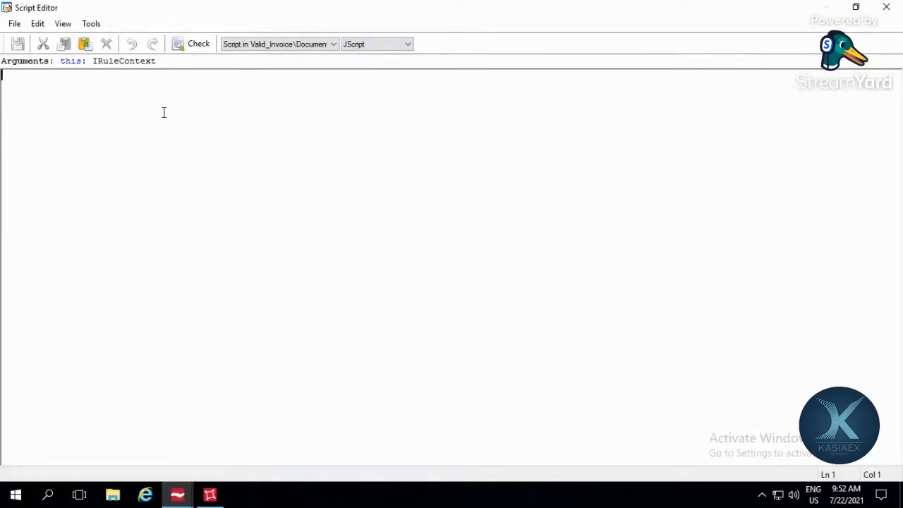
type("i")
type("this")
key("ctrl+a")
key("BackSpace")
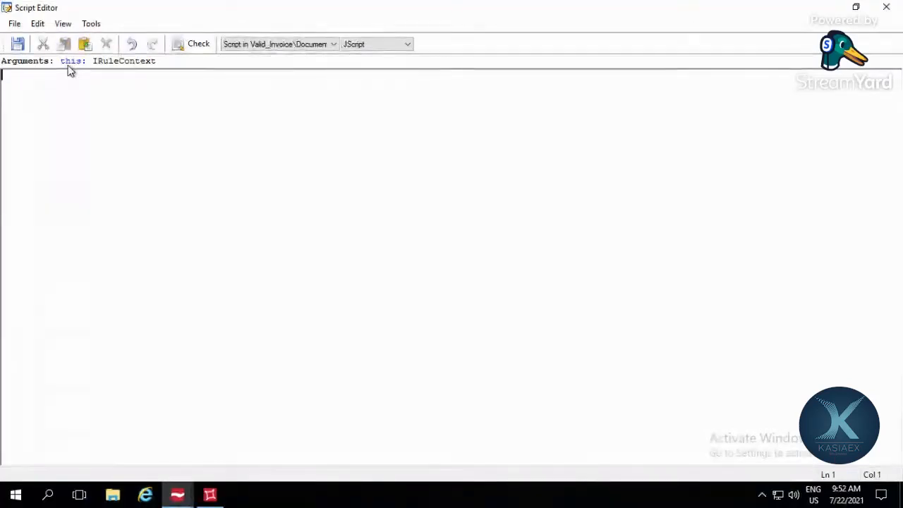
Step: Begin an if condition in the script that references this.Field("Invoice_Number")
type("if")
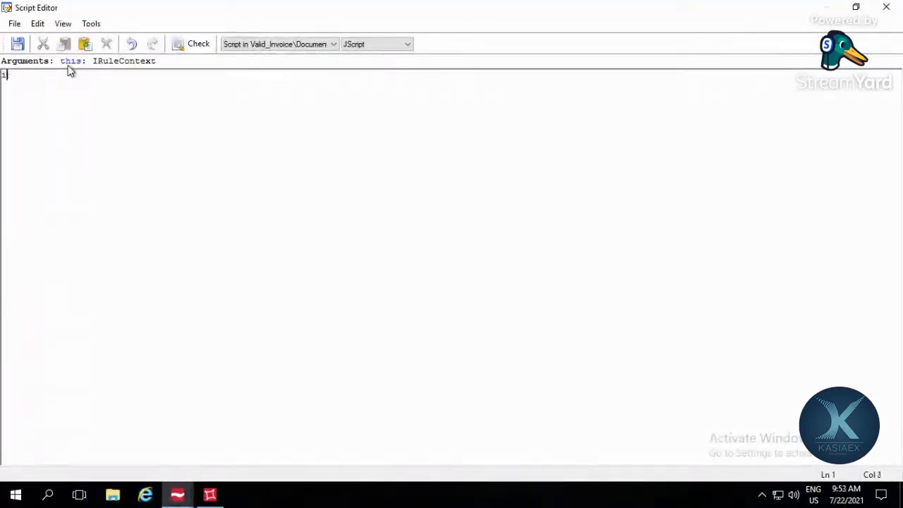
type("if")
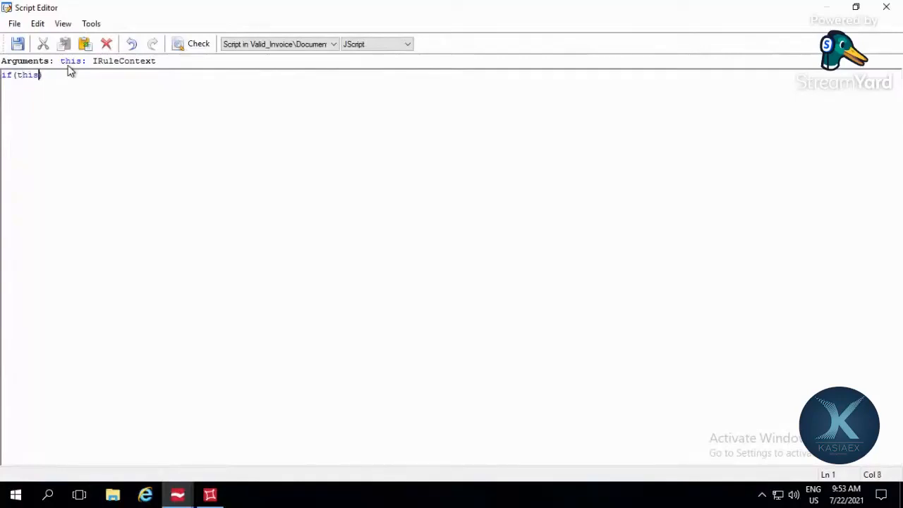
type(".f")
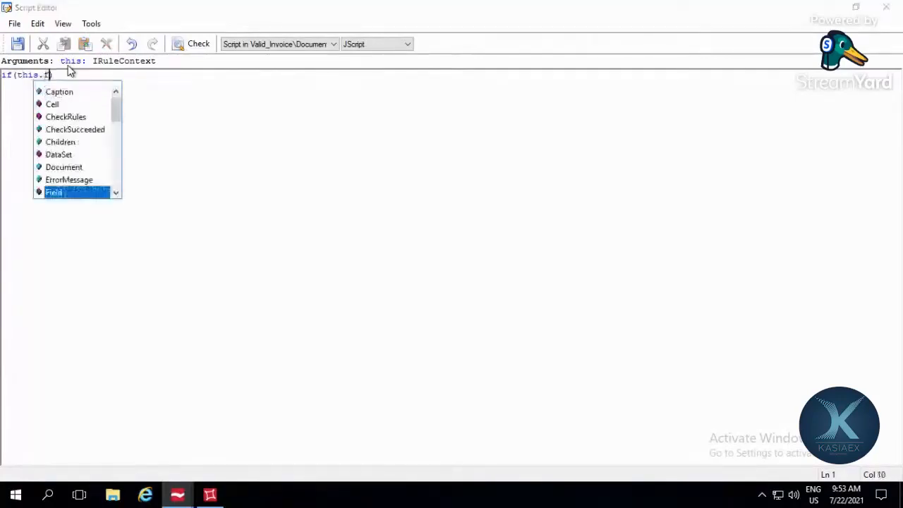
key("Return")
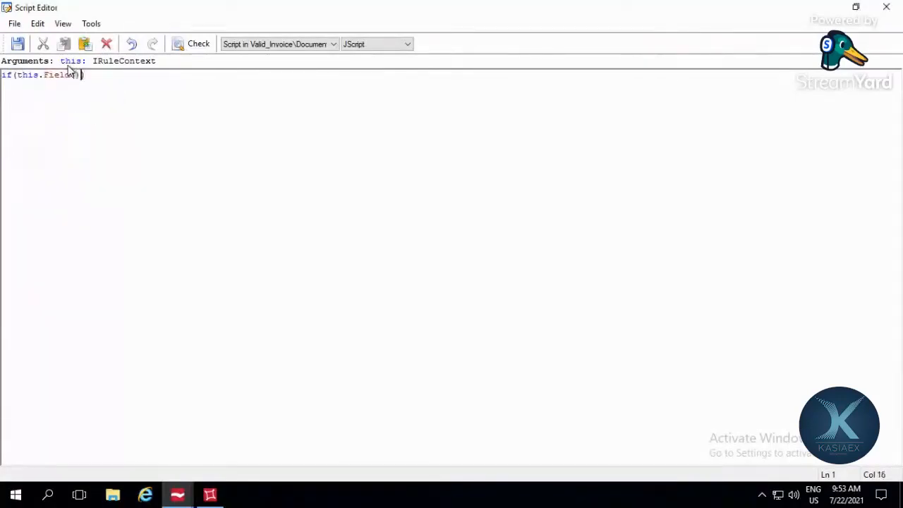
type("()")
key("Left")
type("\"")
key("Down")
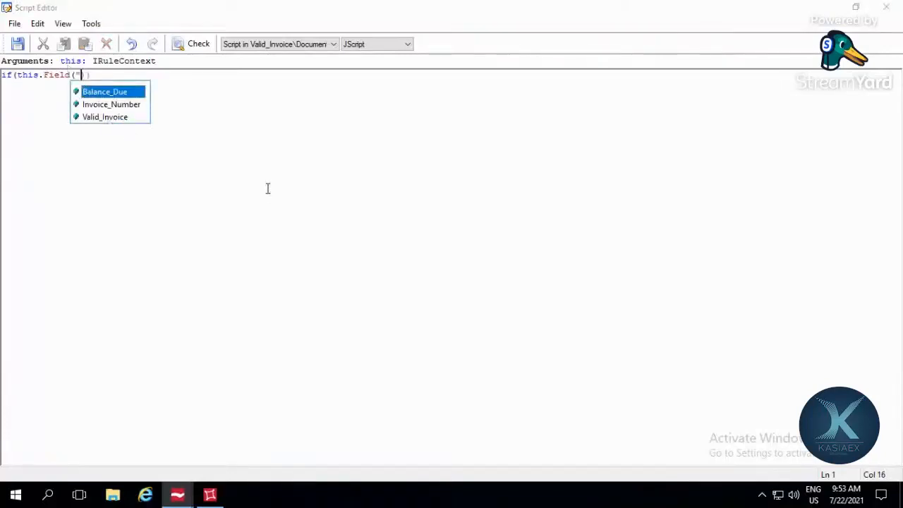
key("Down")
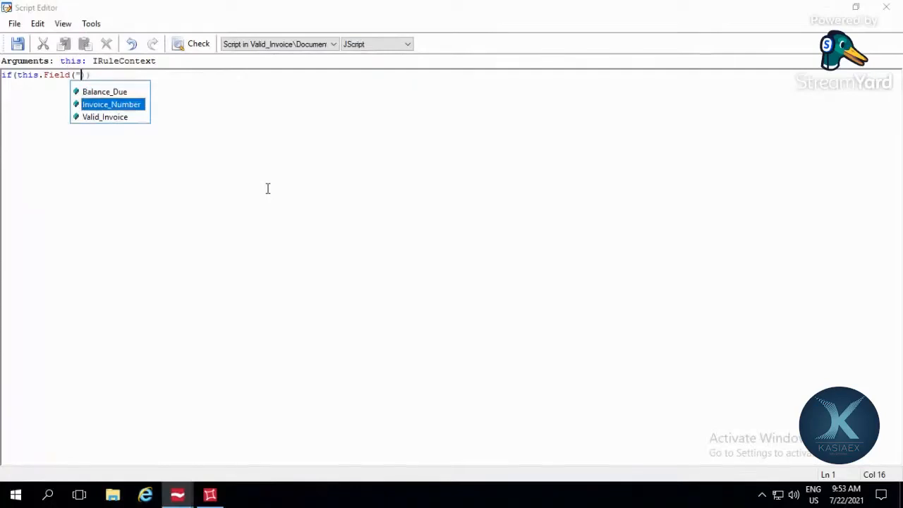
key("Return")
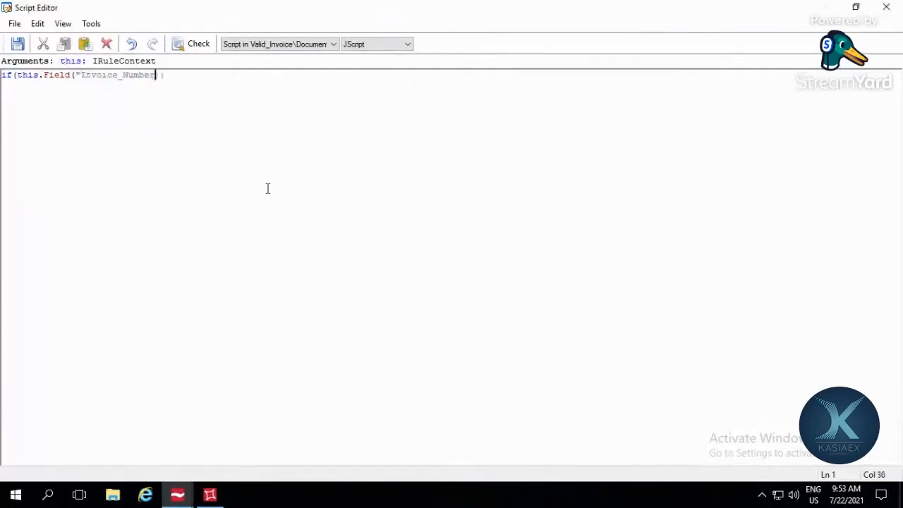
Step: Complete the Invoice_Number check with .Text.lenght>0, close the parenthesis and append &&
type(".")
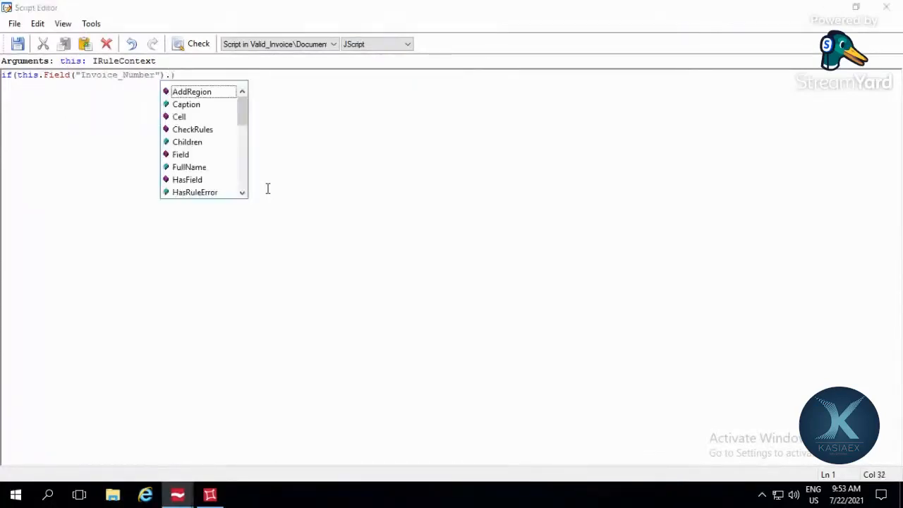
type("Te")
key("Return")
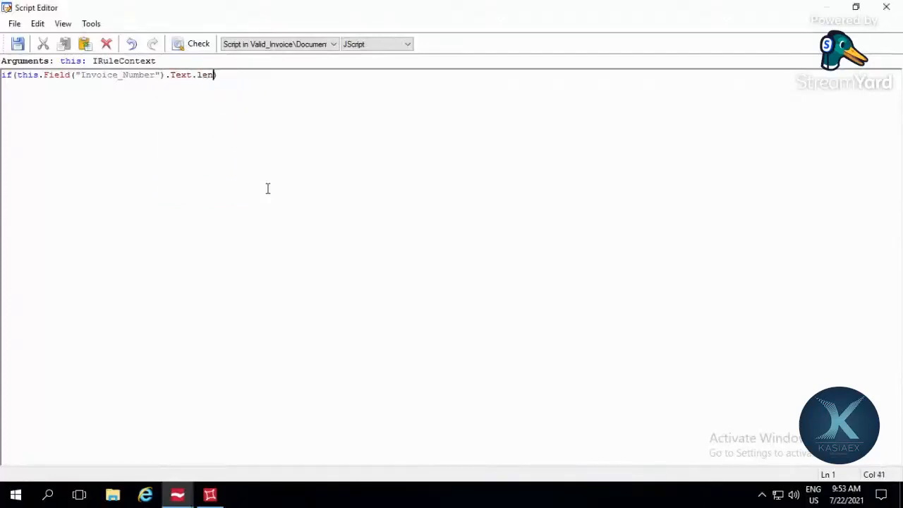
type(".lenght>0")
key("End")
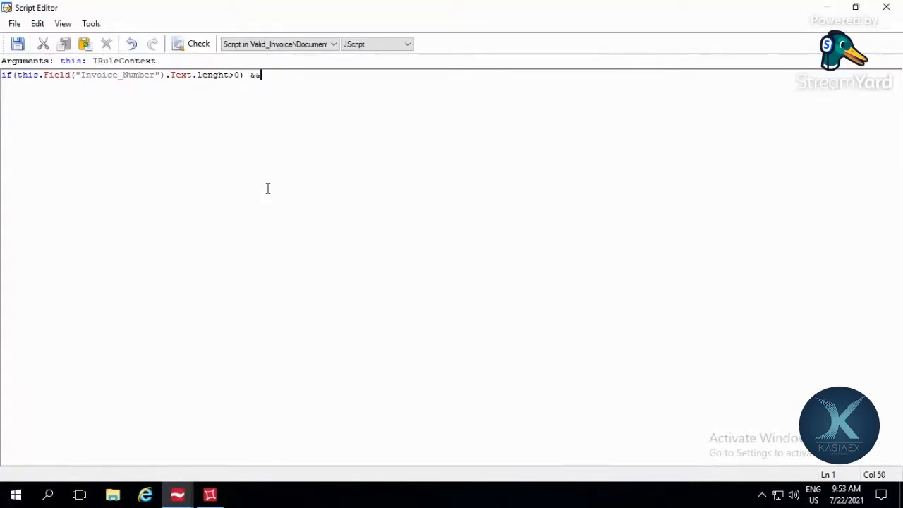
Step: Remove the closing parenthesis before && so the if condition can take a second check
left_click(245, 75)
key("BackSpace")
key("Right")
key("Right")
key("Right")
Step: Add a this.Field reference to Balance_Due as the second part of the if condition
type("this.fi")
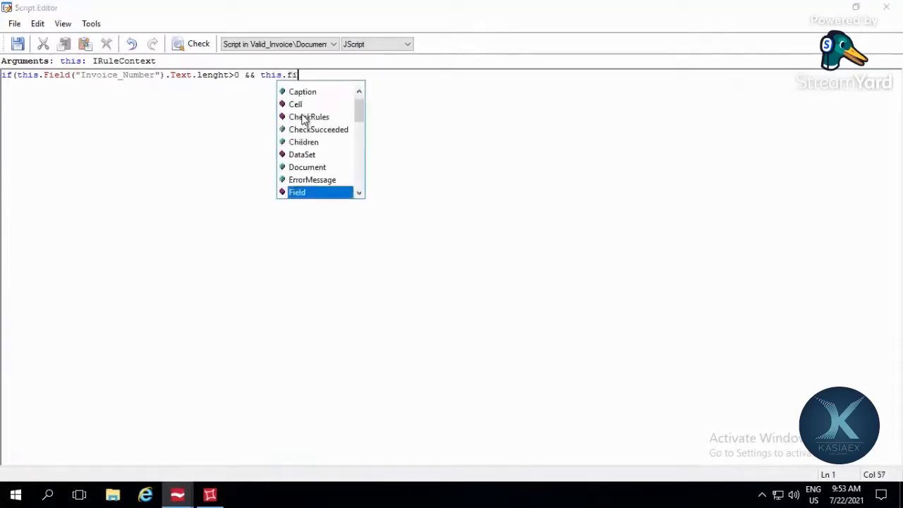
key("Return")
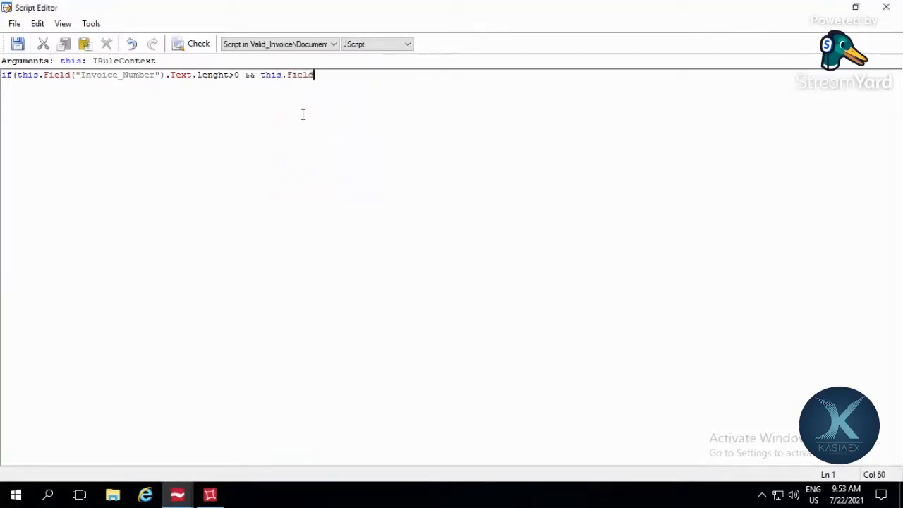
type("()")
key("Left")
type("\"")
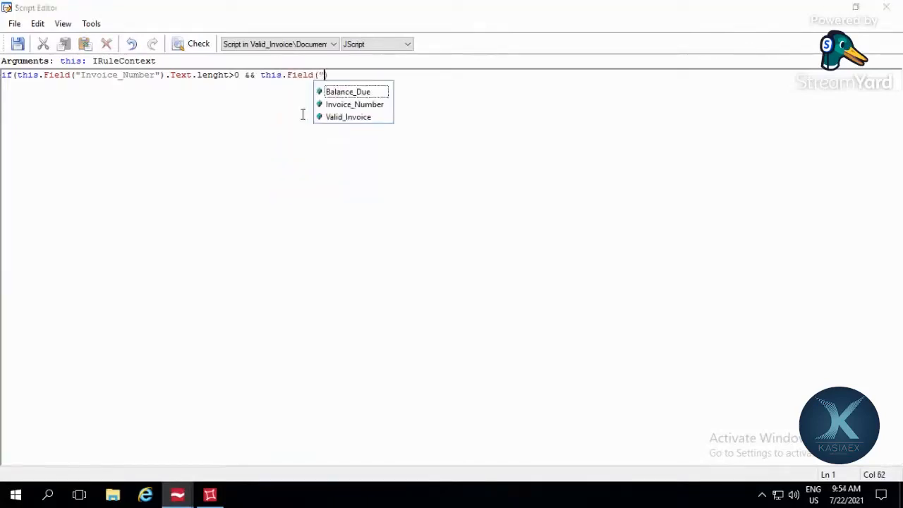
key("Down")
key("Down")
key("Up")
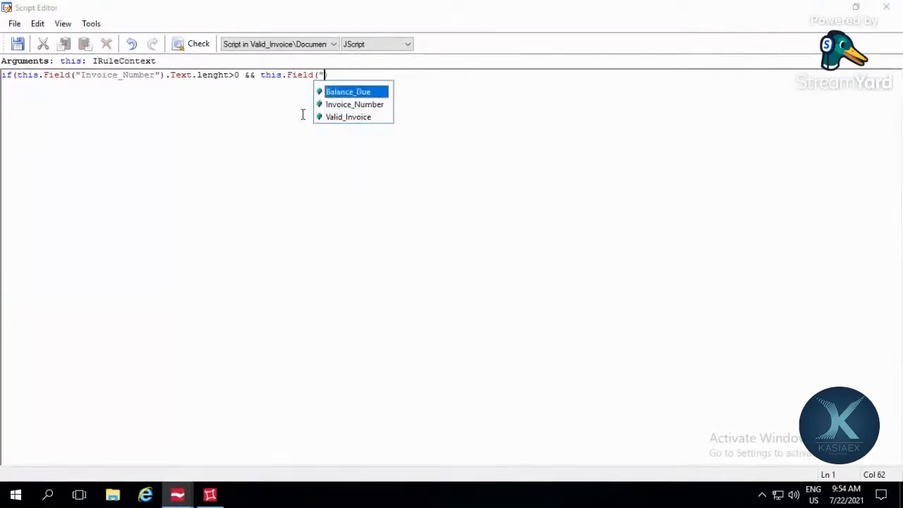
key("Return")
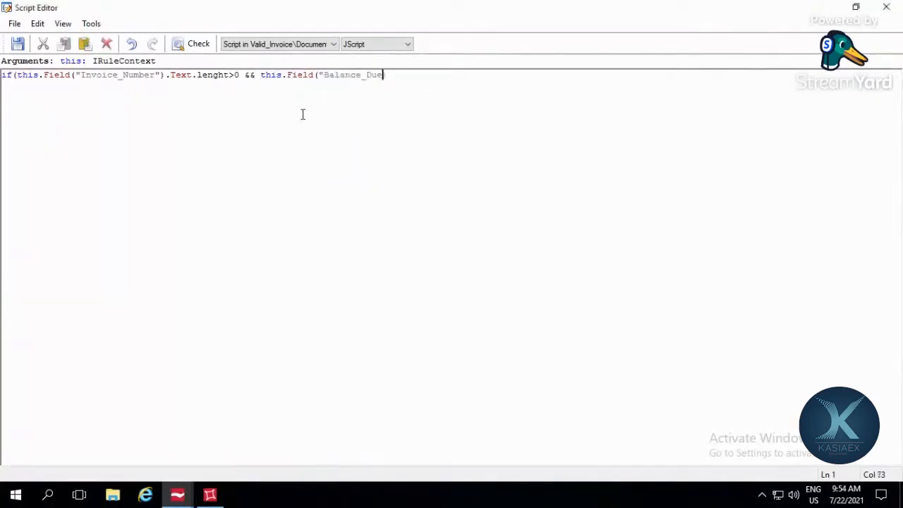
Step: Complete the Balance_Due check with .Text.lenght>0 and close the if condition
type("\"")
key("Right")
type(".t")
key("Return")
type(".kle")
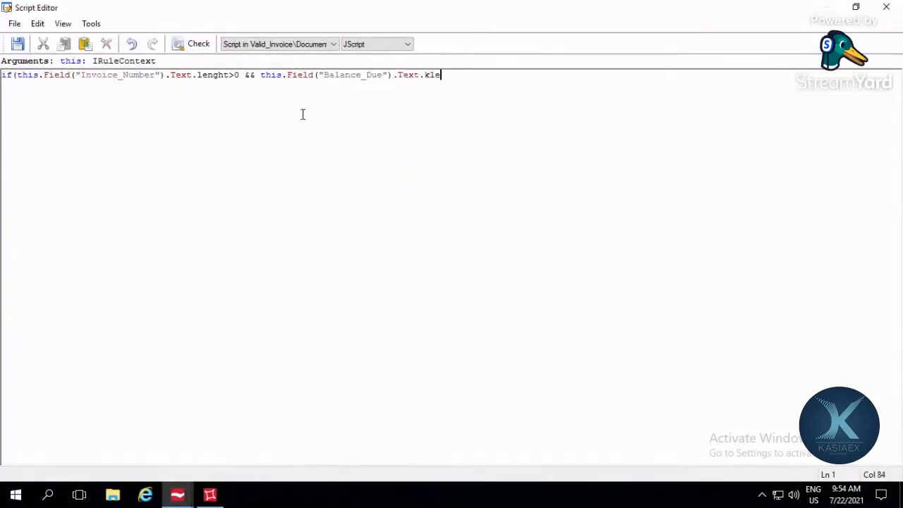
key("BackSpace")
key("BackSpace")
key("BackSpace")
type("l")
key("BackSpace")
key("BackSpace")
type(".lenght>0)")
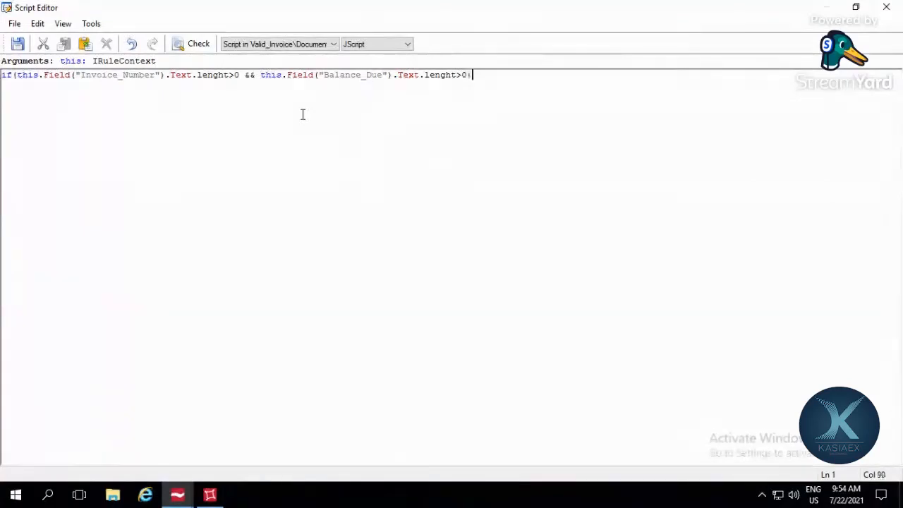
Step: Check the parentheses around both field references and at the end of the if condition
double_click(77, 74)
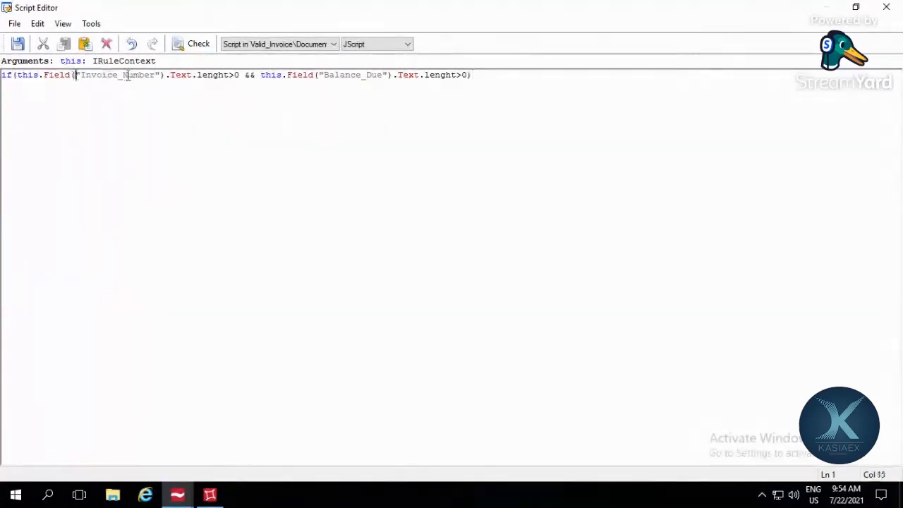
double_click(162, 74)
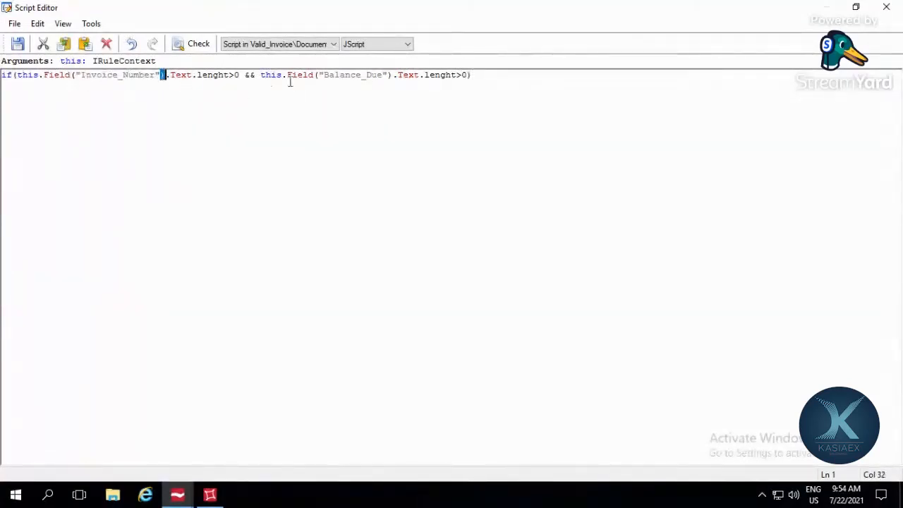
double_click(319, 74)
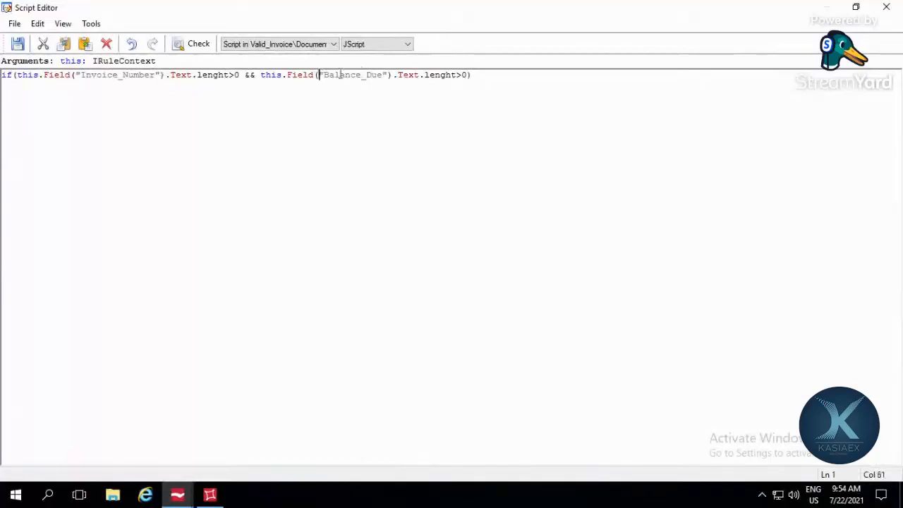
key("End")
double_click(469, 75)
left_click(504, 79)
Step: Add a curly-brace block below the if condition with an empty line inside for its statement
key("Return")
type("{}")
key("Left")
key("Return")
key("End")
key("Return")
key("Up")
Step: Start a this.Field("") reference inside the if block
type("this.f")
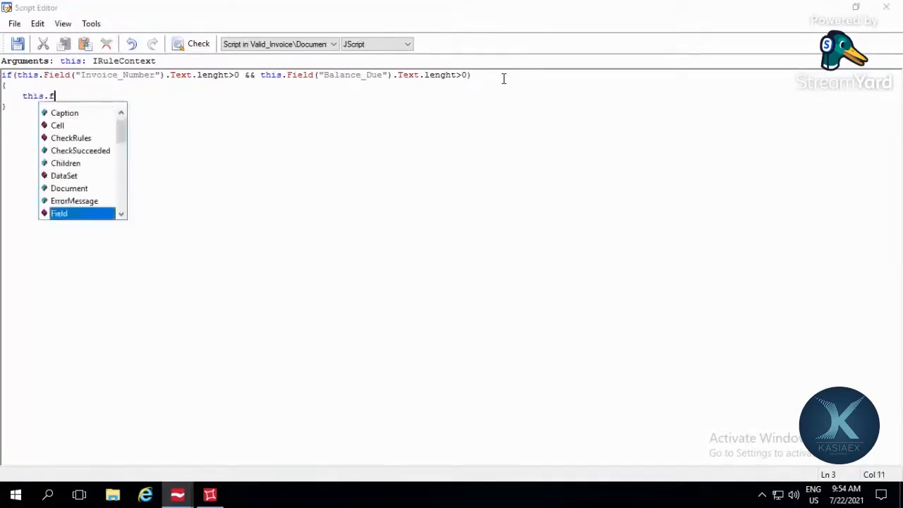
key("Return")
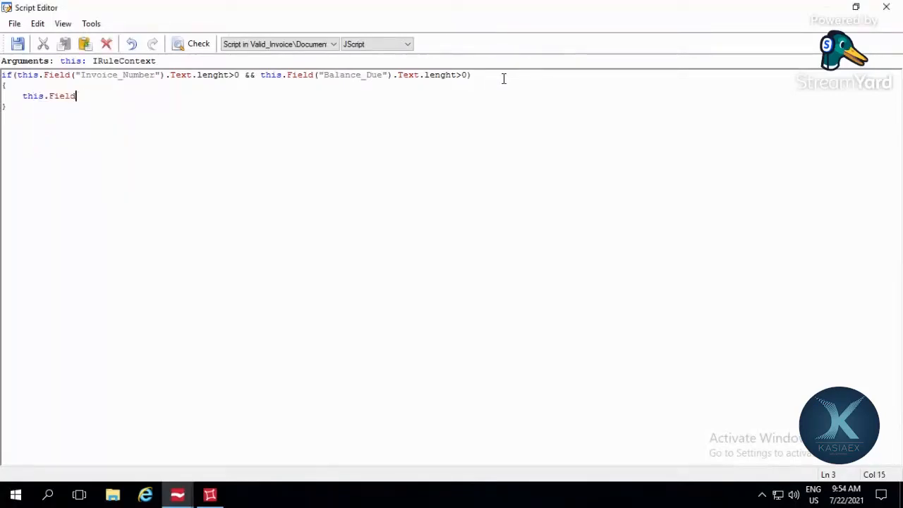
type("()")
key("Left")
type("\"\"")
key("Left")
key("ctrl+space")
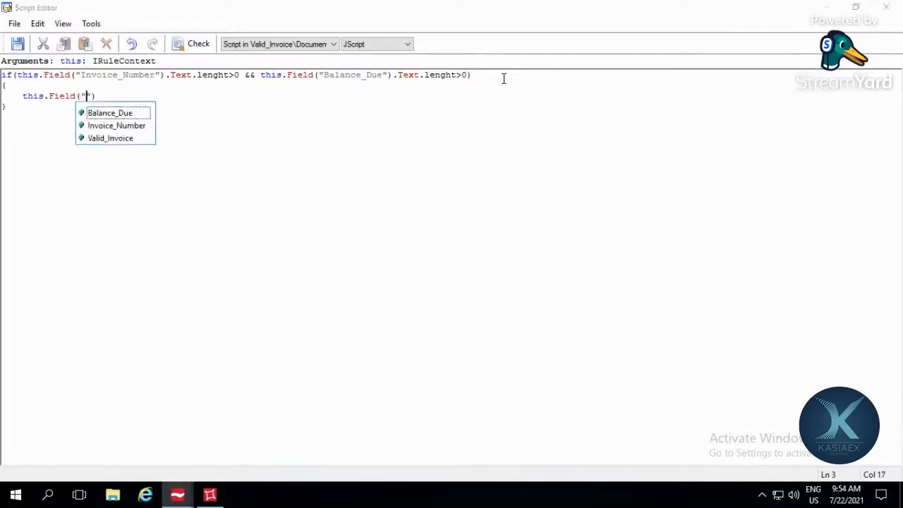
key("Down")
key("Return")
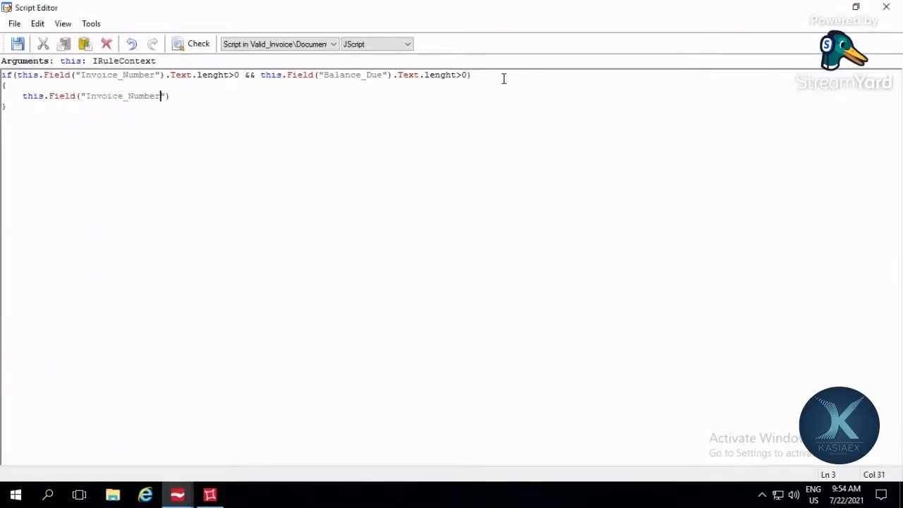
key("BackSpace")
key("BackSpace")
key("BackSpace")
key("BackSpace")
key("BackSpace")
key("BackSpace")
key("BackSpace")
key("BackSpace")
key("BackSpace")
key("BackSpace")
key("BackSpace")
key("BackSpace")
key("BackSpace")
key("BackSpace")
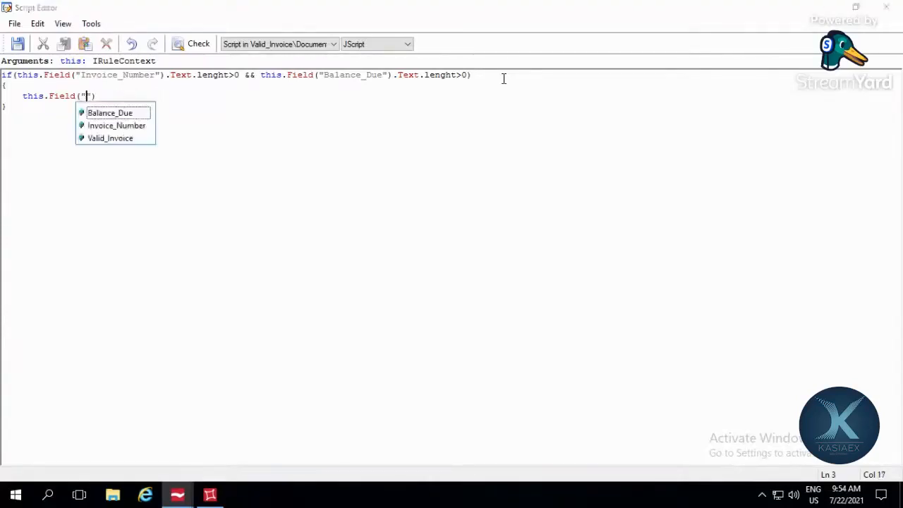
Step: Use Valid_Invoice as the field name in the if block's this.Field reference
key("Down")
key("Down")
key("Return")
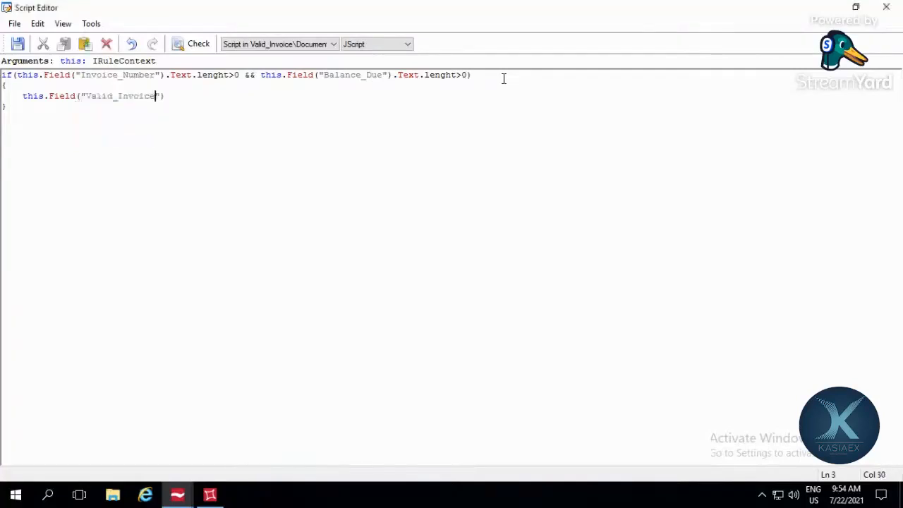
key("Right")
key("Right")
key("Right")
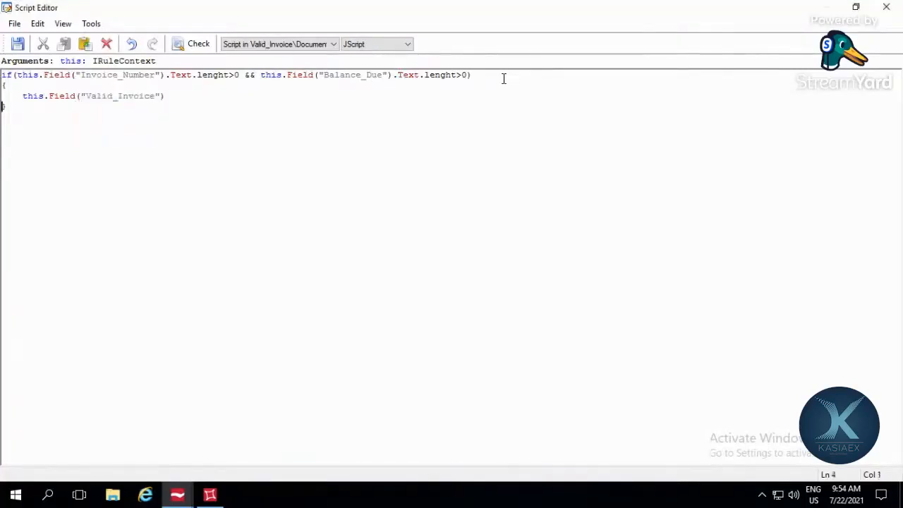
type(".Te")
key("BackSpace")
key("BackSpace")
key("BackSpace")
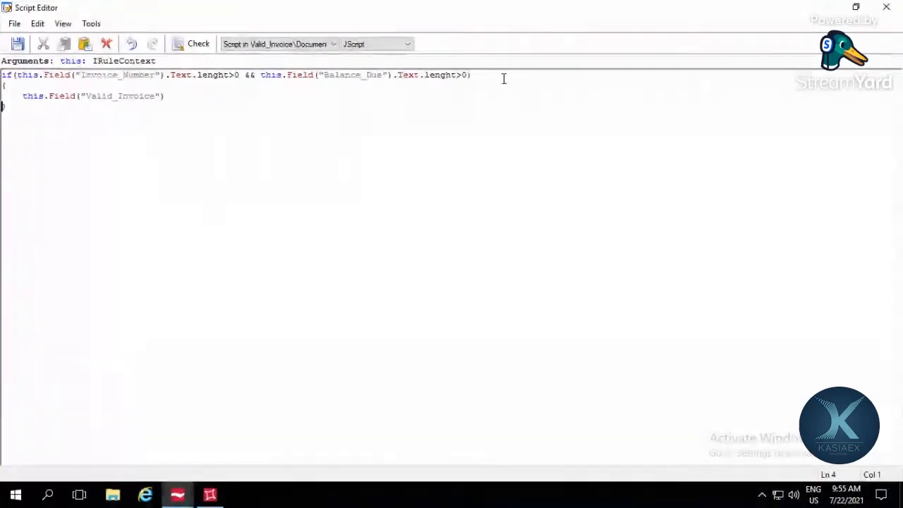
Step: Finish the Valid_Invoice statement in the if block with .Text="True";
key("Left")
type(".")
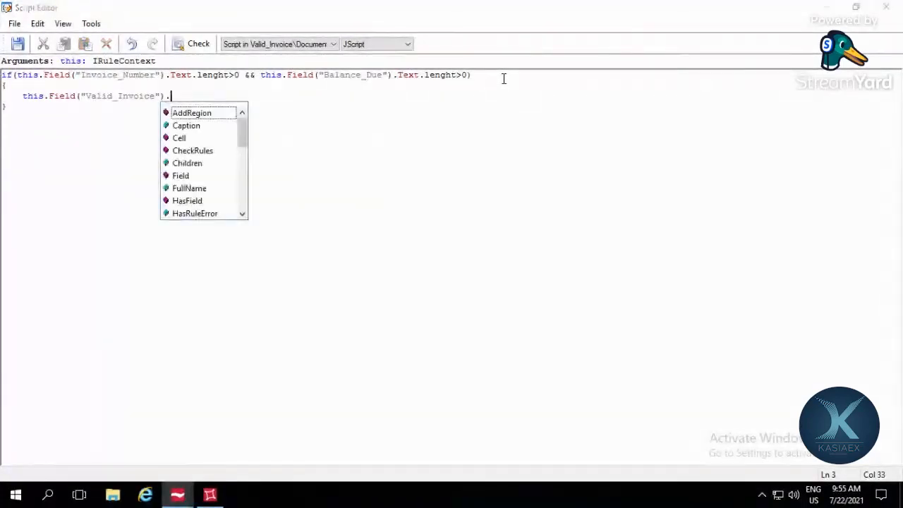
type("te")
key("Return")
type("=")
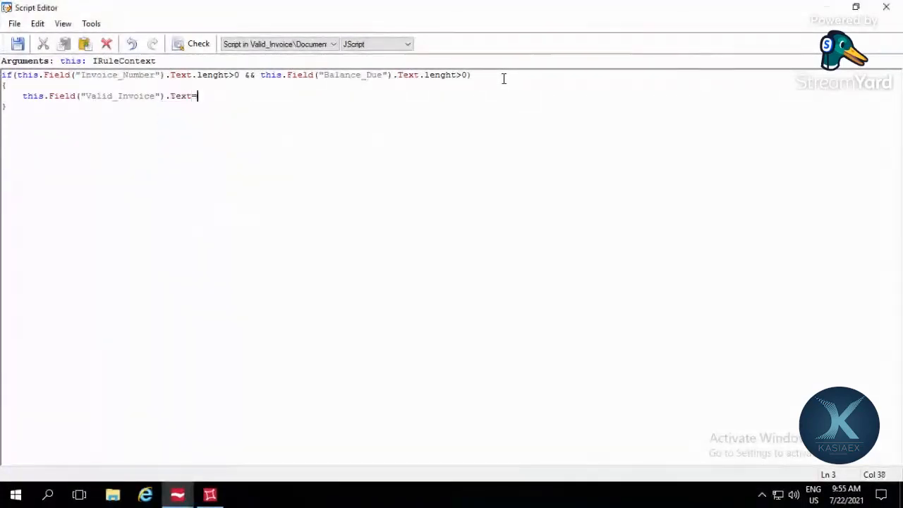
type("\"True\"")
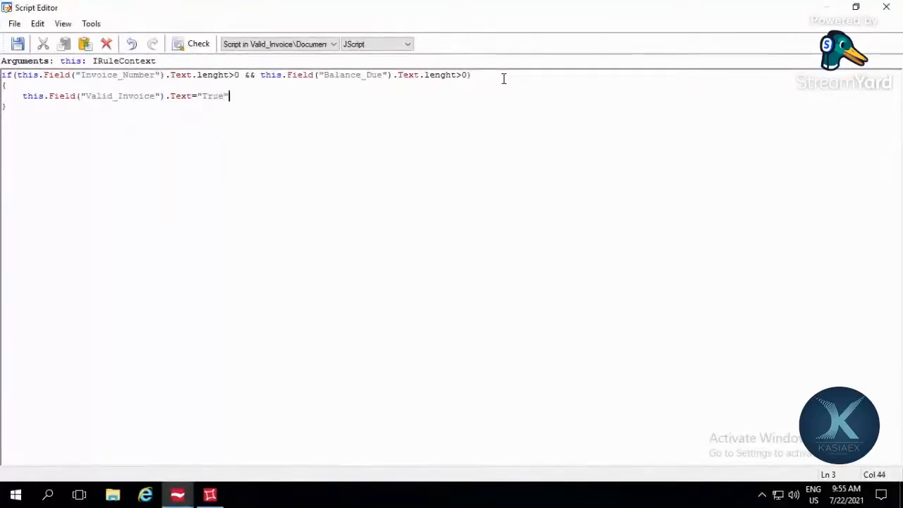
type(";")
key("Down")
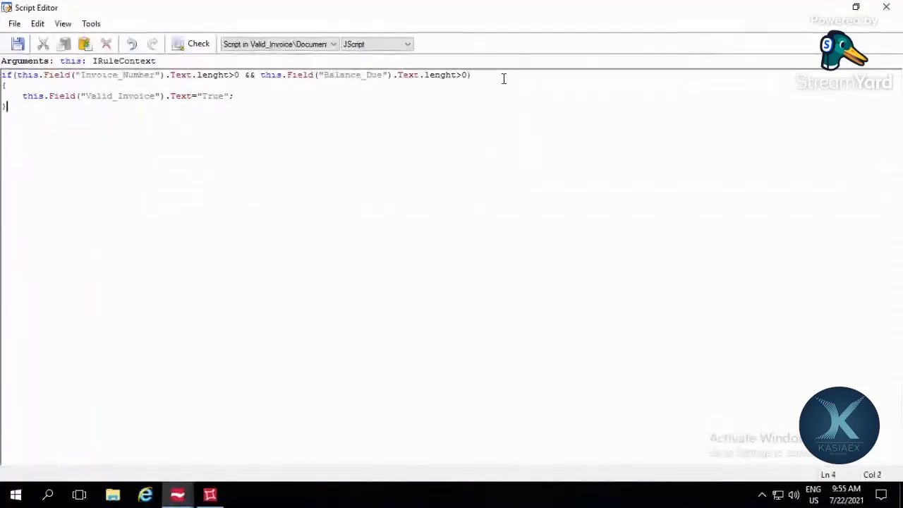
Step: Add an else line below the if block and put a copy of the this.Field("Valid_Invoice").Text="True"; statement under it
key("Return")
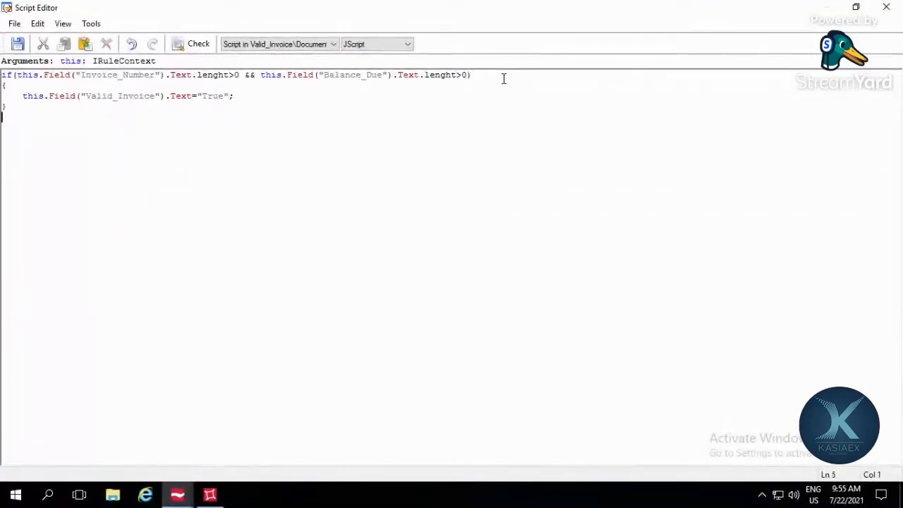
type("else")
left_click_drag(251, 102, 23, 97)
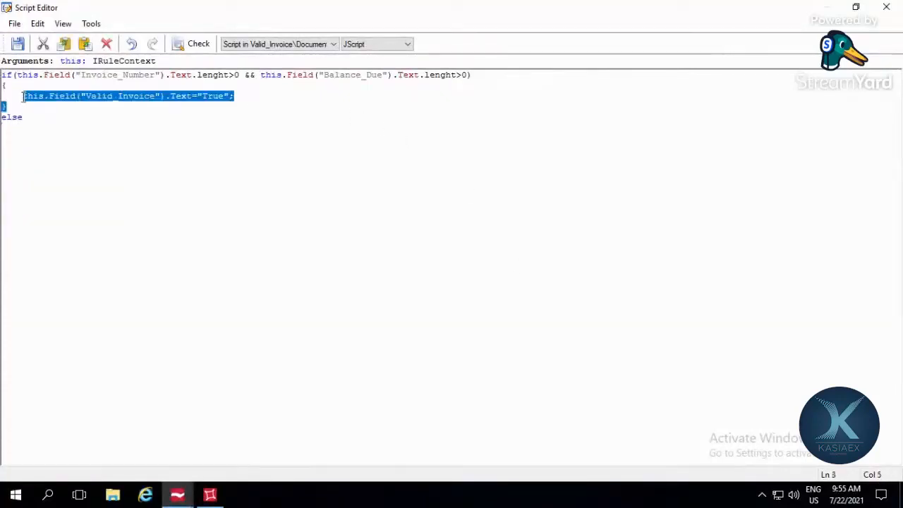
left_click(23, 97)
key("shift+End")
key("ctrl+c")
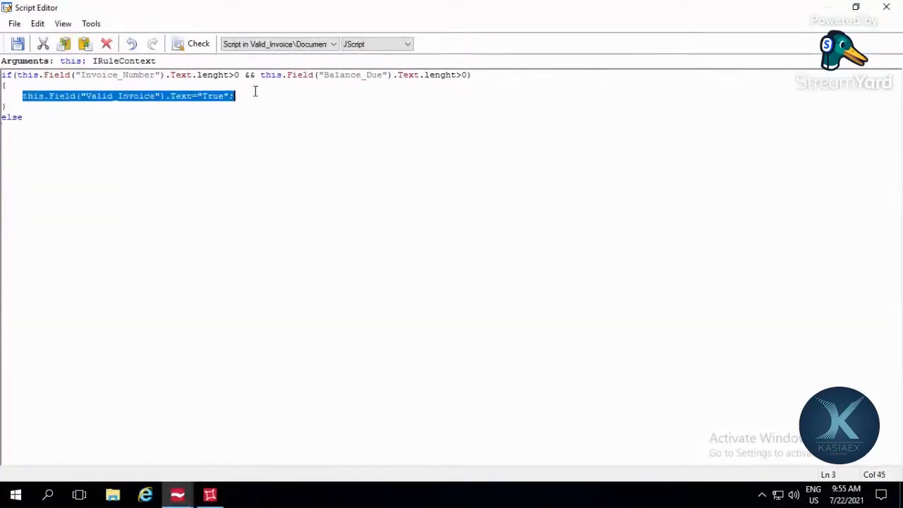
left_click(98, 148)
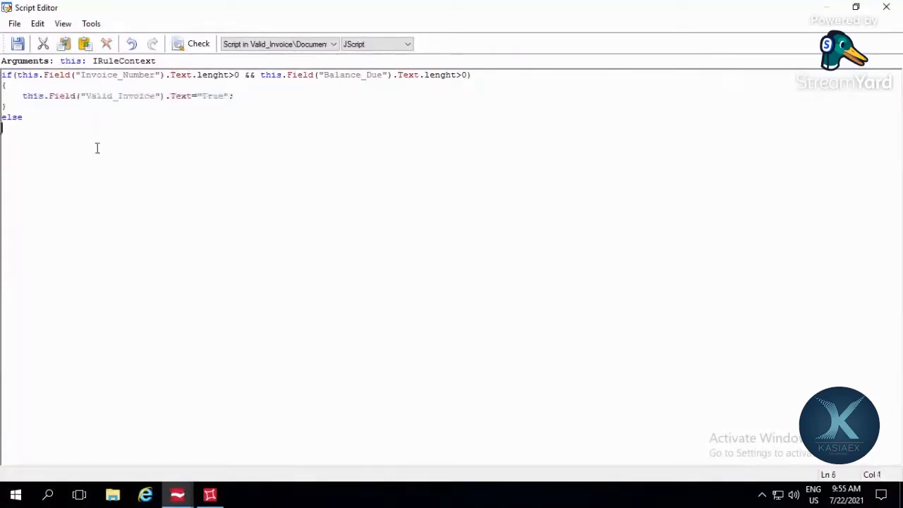
key("ctrl+v")
Step: Change the value assigned to Valid_Invoice in the else statement to "False"
double_click(189, 128)
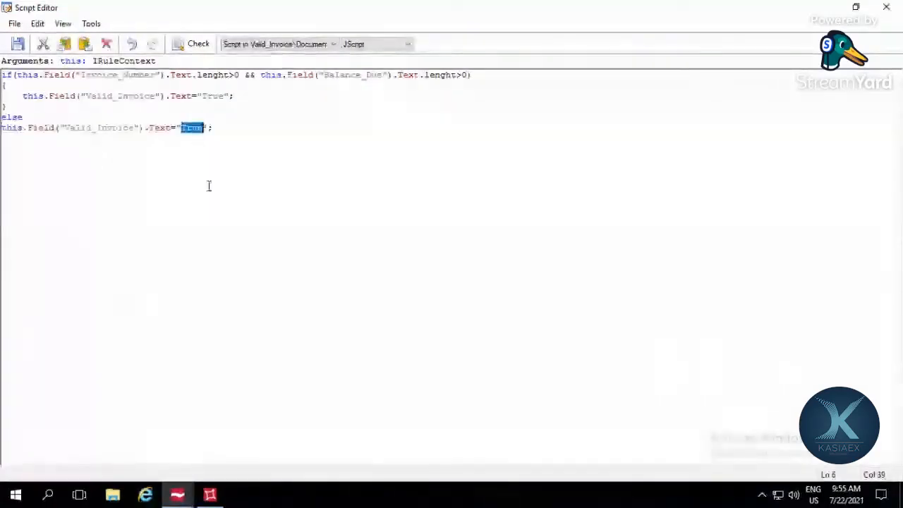
type("Fa")
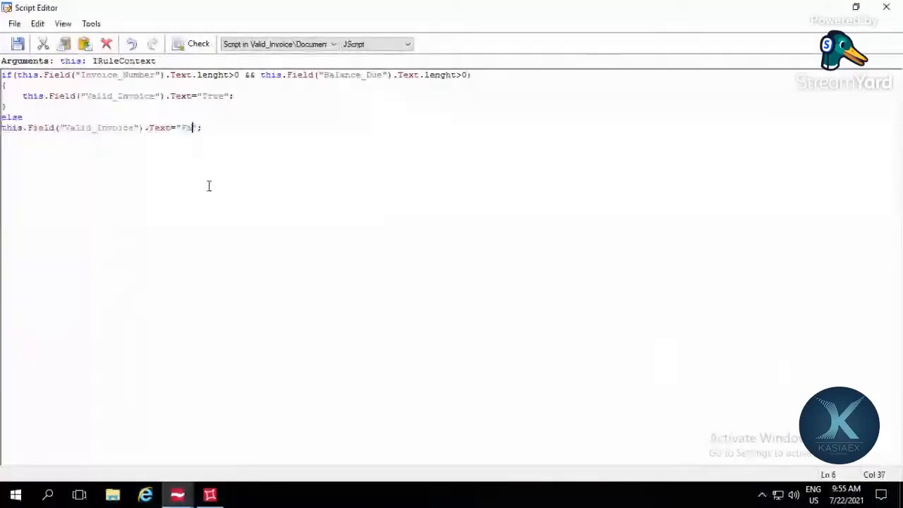
type("lse")
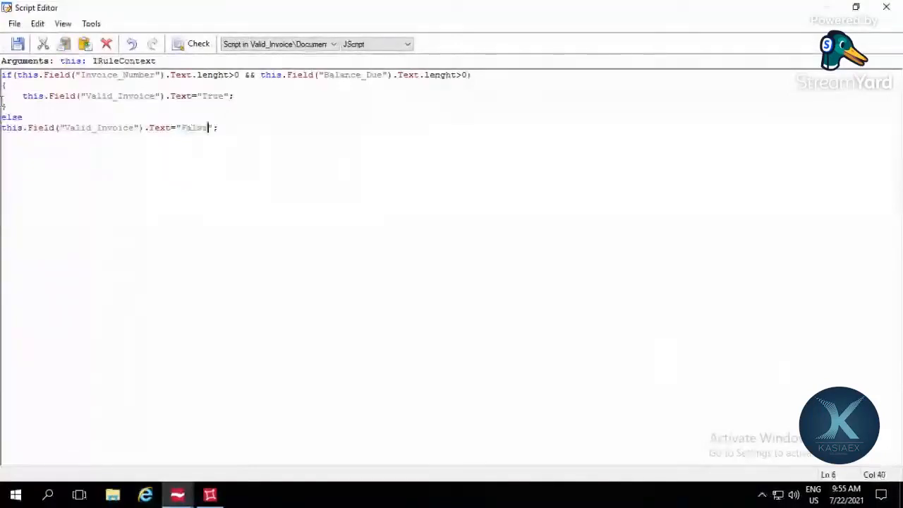
Step: Save the script, check its syntax and dismiss the check result
left_click(17, 45)
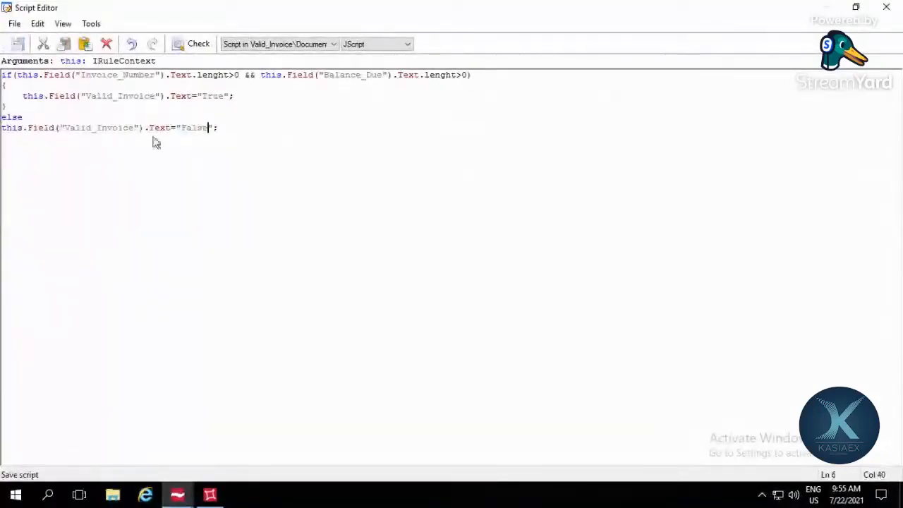
left_click(198, 45)
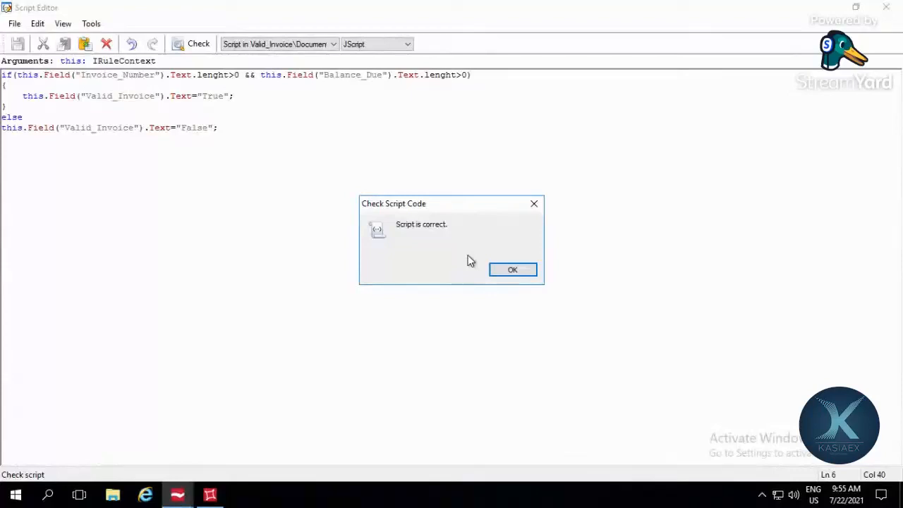
left_click(534, 204)
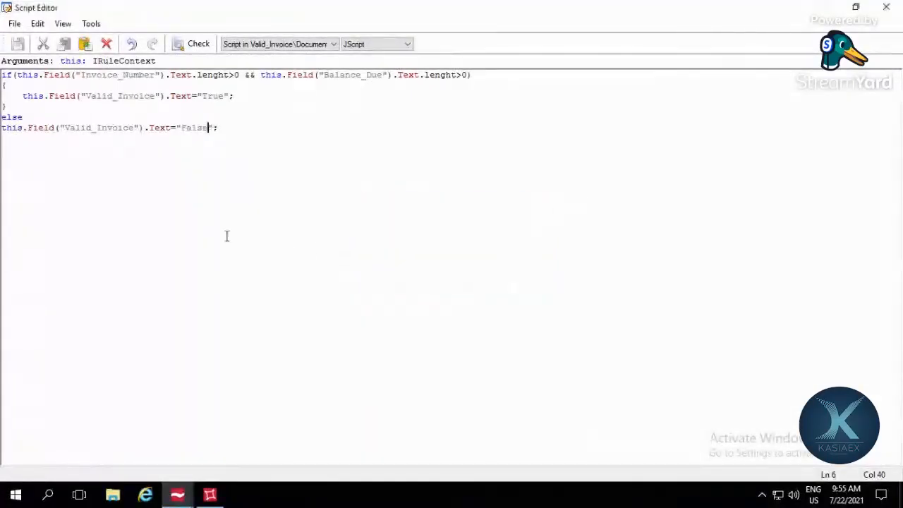
key("End")
Step: Run a script test with Balance_Due set to sdigcasd and Invoice_Number set to 12343, then return to the code
left_click(90, 24)
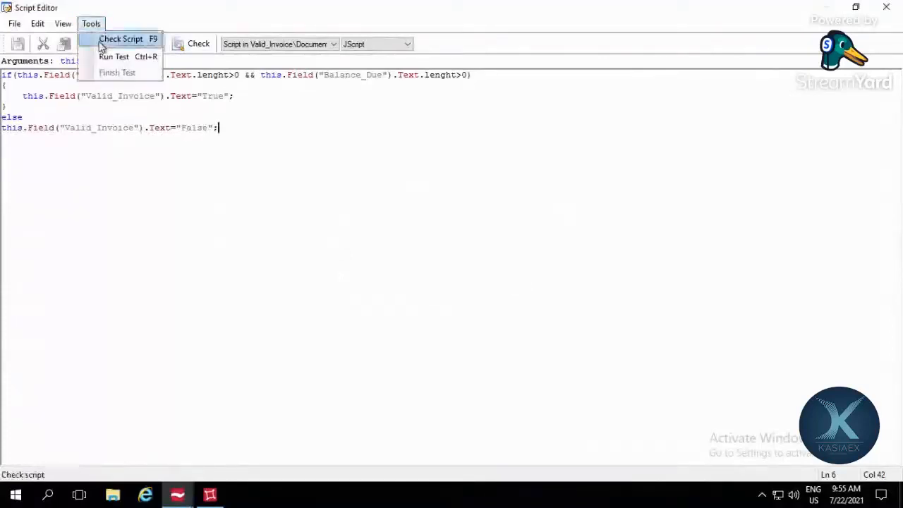
left_click(106, 56)
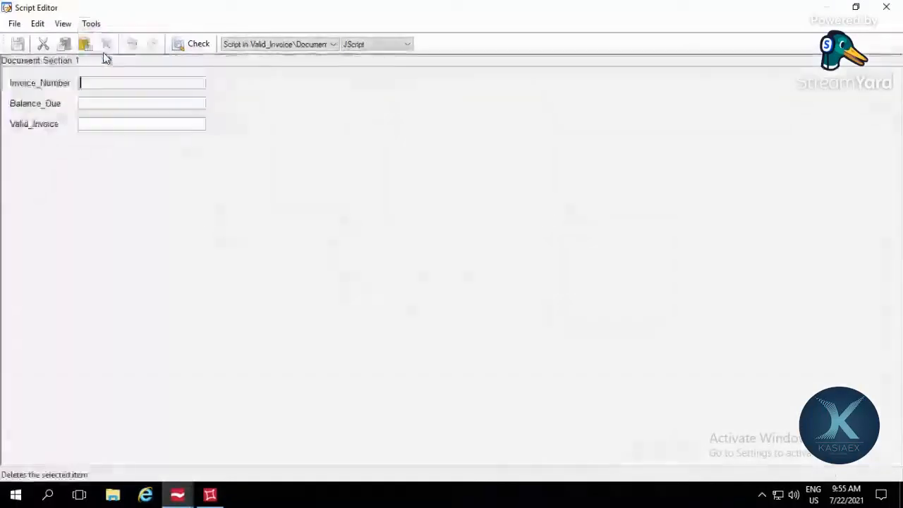
left_click(112, 103)
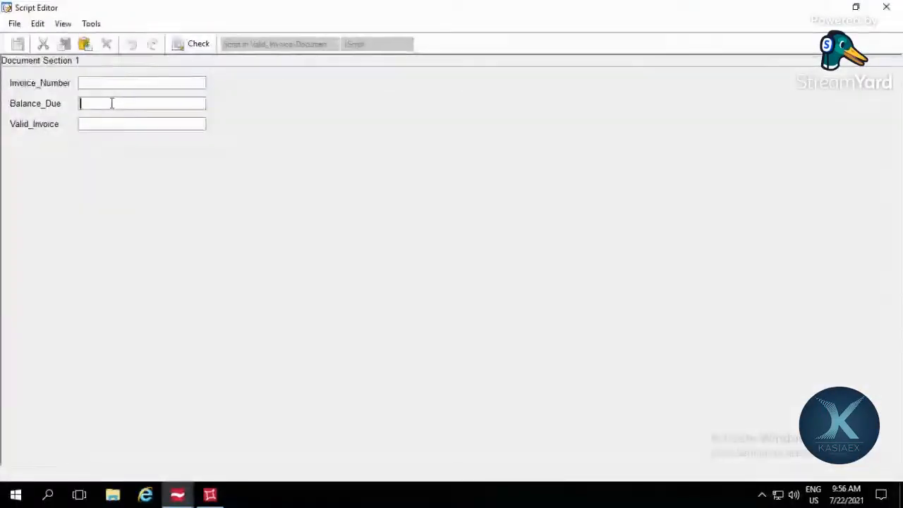
type("sdigcasd")
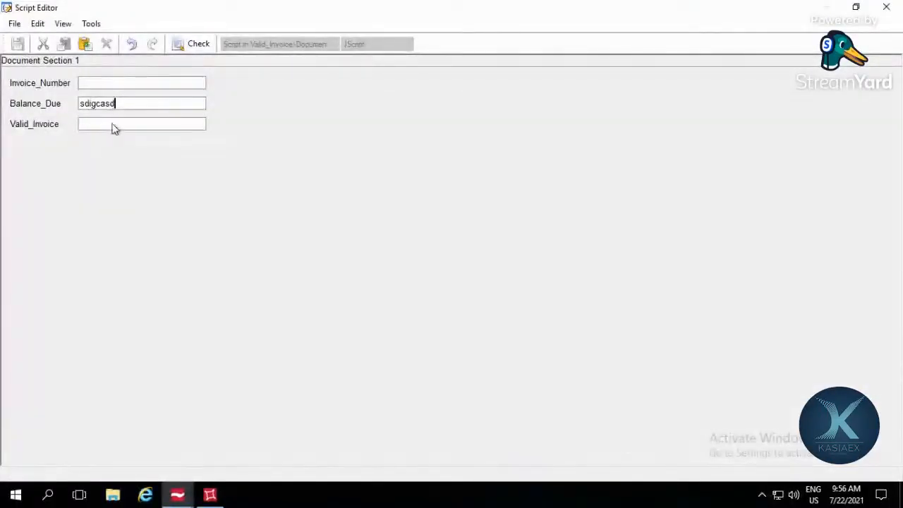
left_click(113, 124)
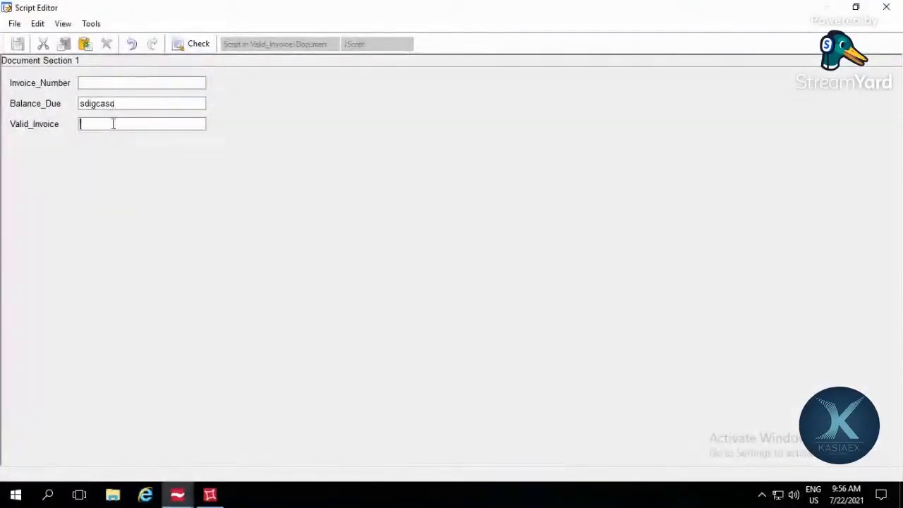
left_click(138, 79)
type("12343")
left_click(186, 47)
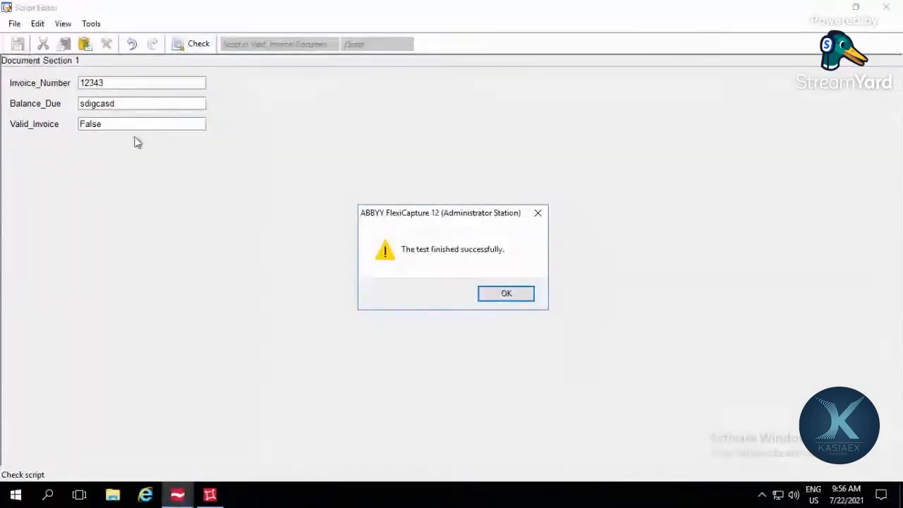
left_click(507, 294)
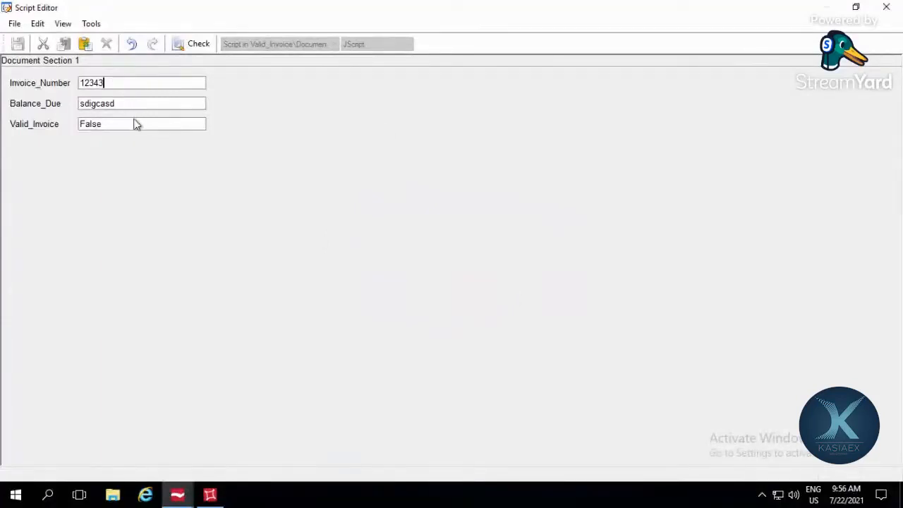
left_click(888, 8)
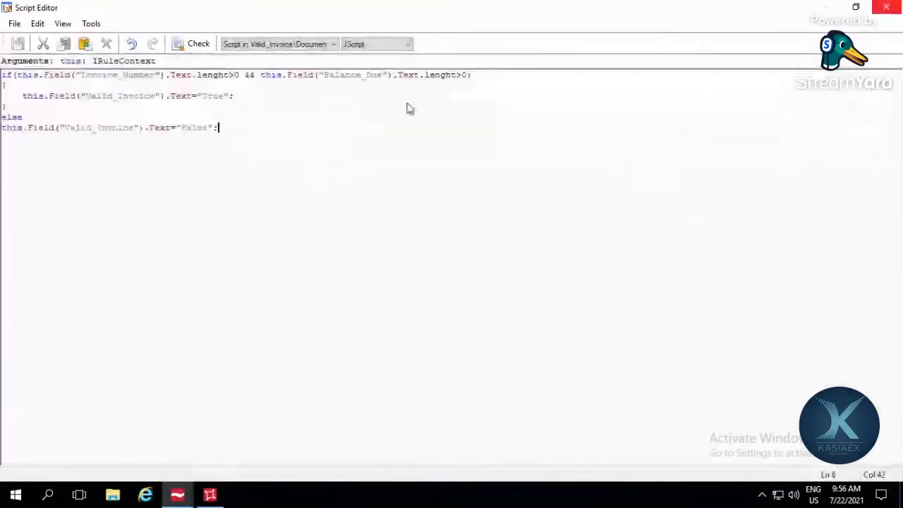
Step: Add an opening curly brace on its own line below else
left_click(270, 91)
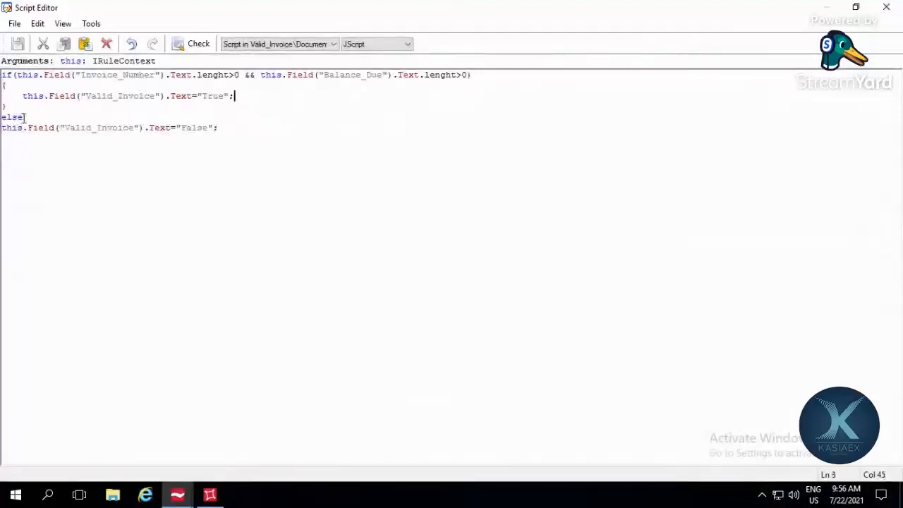
left_click(63, 120)
key("Return")
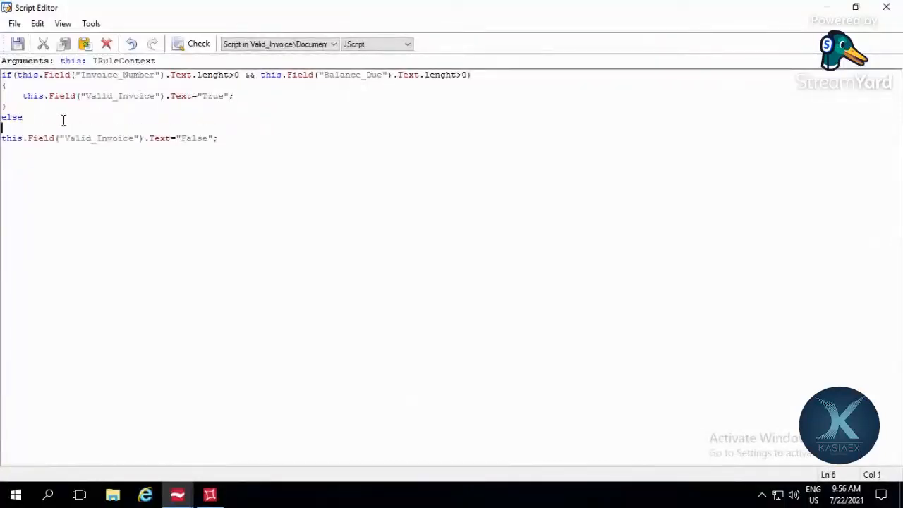
type("{")
Step: Try the word "and" in place of the && operator in the if condition and check the script
left_click_drag(251, 79, 256, 78)
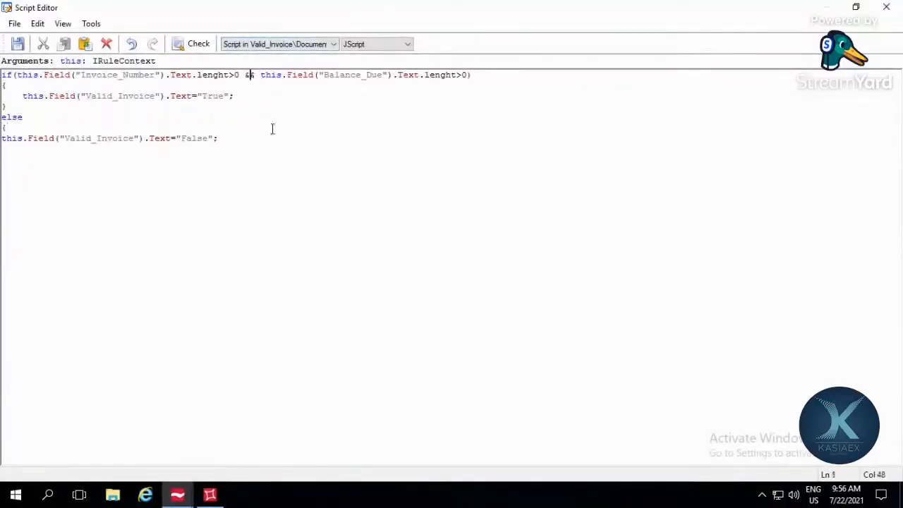
key("BackSpace")
key("BackSpace")
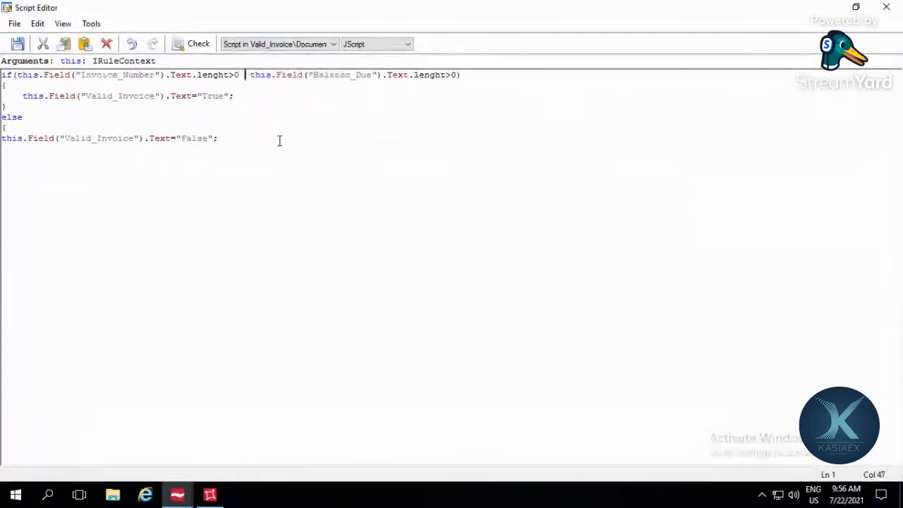
type("and")
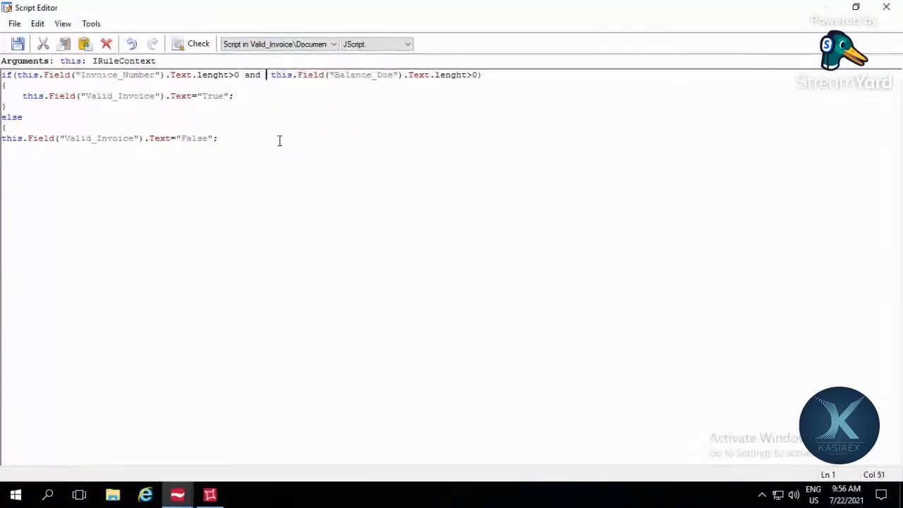
key("BackSpace")
left_click(199, 45)
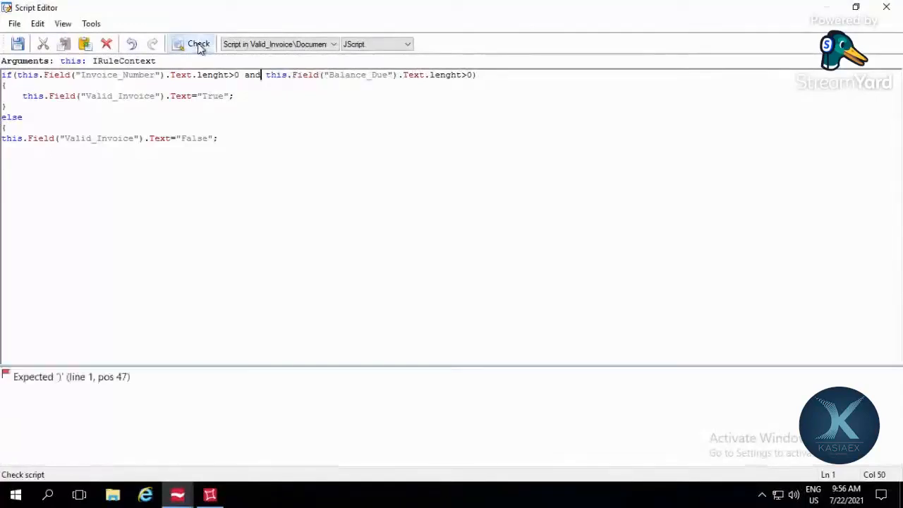
Step: Put the && operator back in the if condition in place of "and" and check the script again
double_click(251, 75)
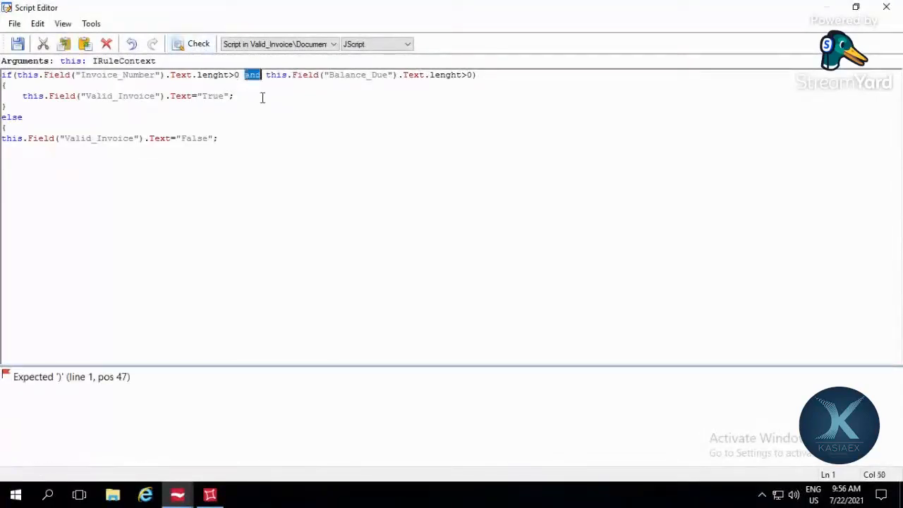
key("BackSpace")
type("&&")
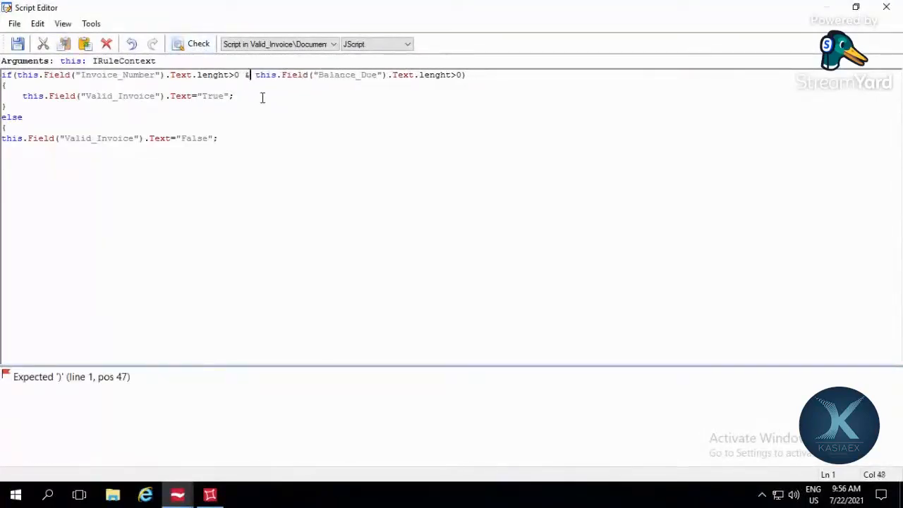
left_click(274, 126)
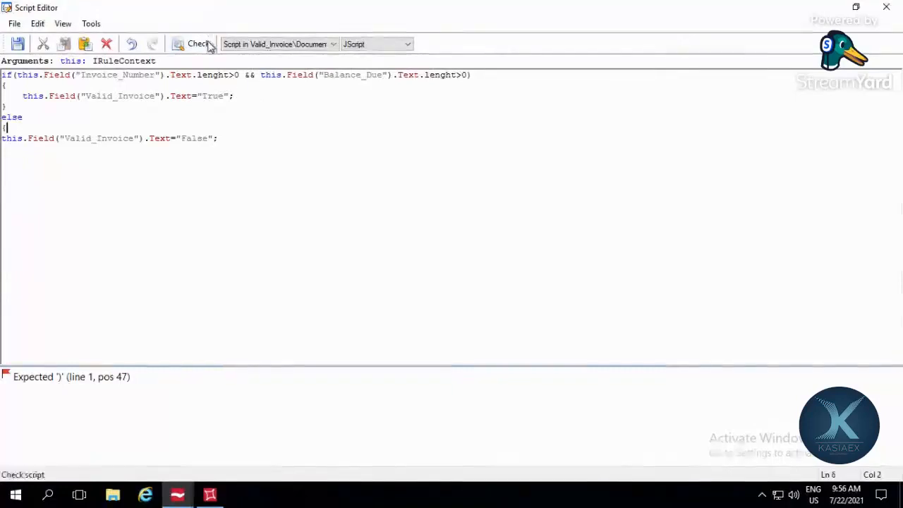
left_click(209, 45)
Step: Remove the && this.Field("Balance_Due").Text.lenght>0 part from the if condition, leaving only the Invoice_Number check
left_click(218, 137)
left_click(208, 74)
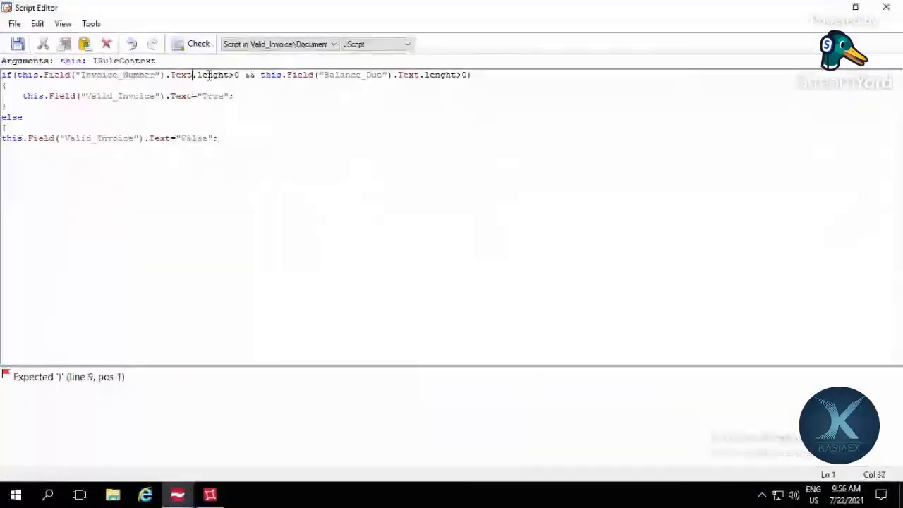
left_click_drag(244, 75, 467, 75)
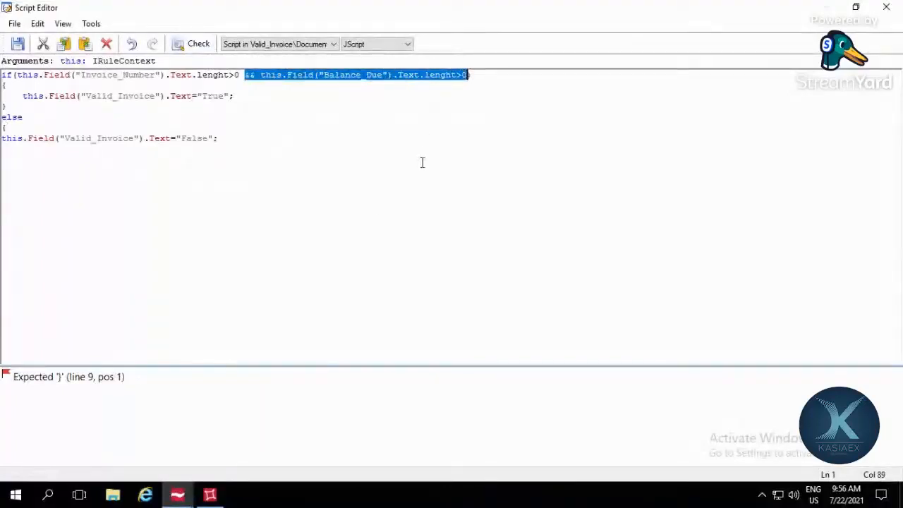
key("Delete")
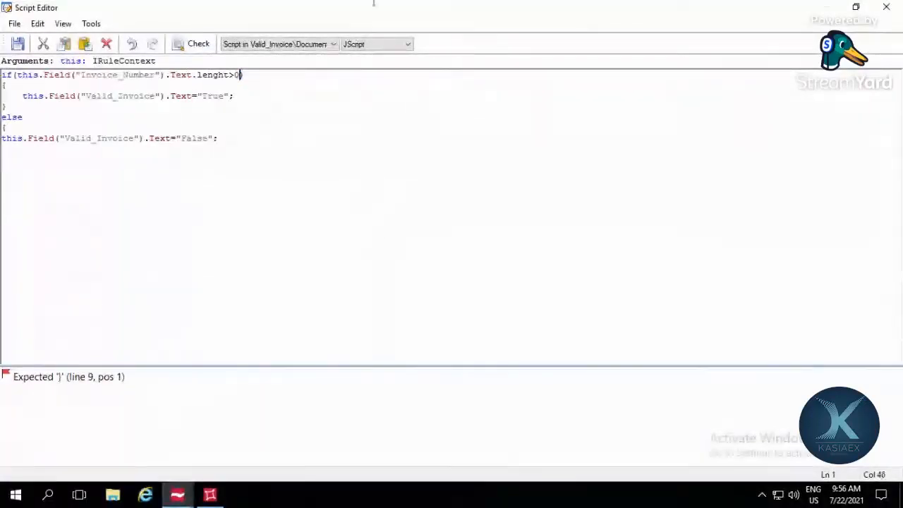
Step: Delete the opening curly brace below else and save the script
left_click(107, 75)
double_click(109, 99)
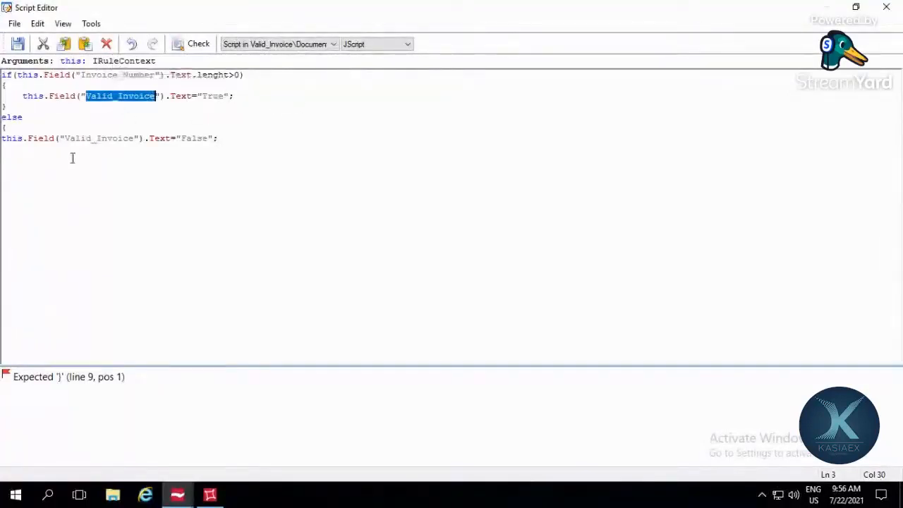
left_click(62, 130)
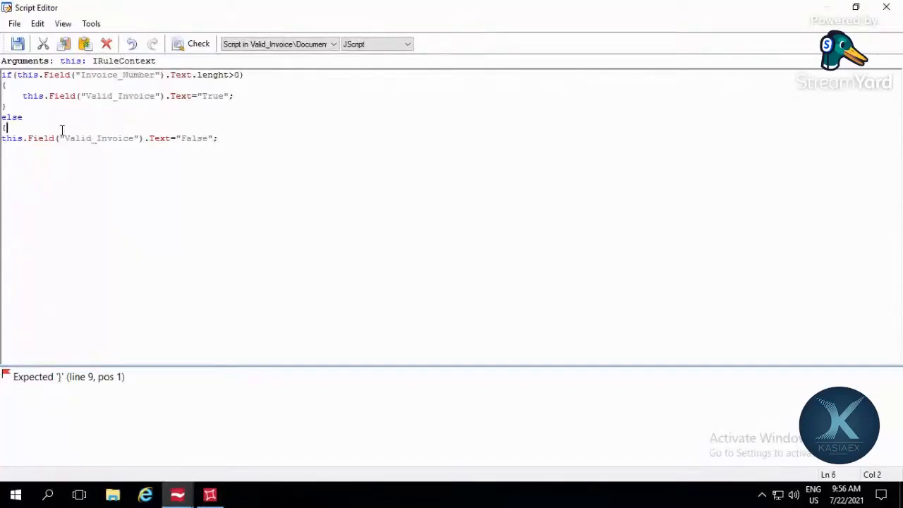
key("BackSpace")
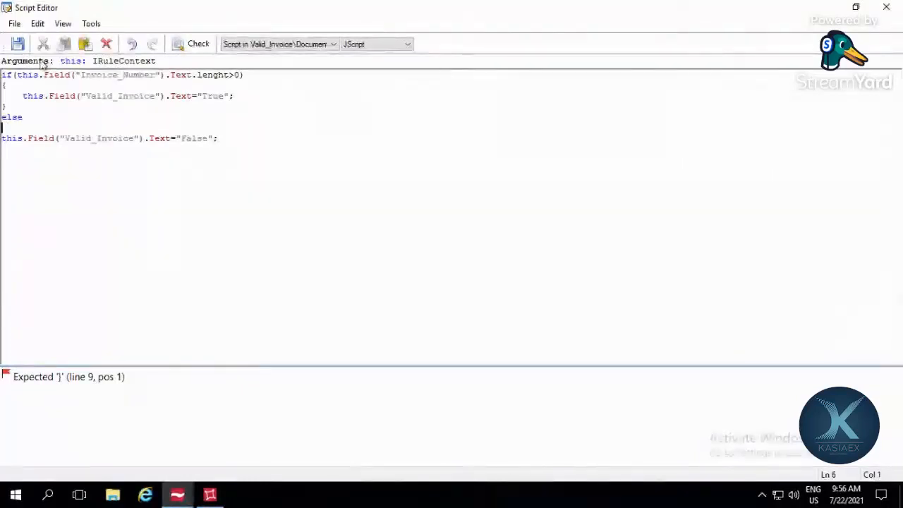
left_click(17, 44)
Step: Run the script test on the simplified condition with the existing test field values
left_click(91, 25)
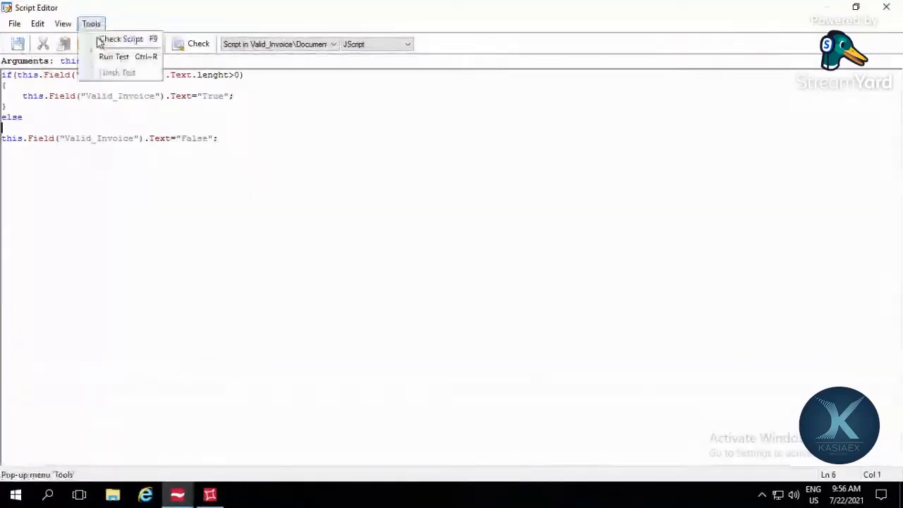
left_click(107, 58)
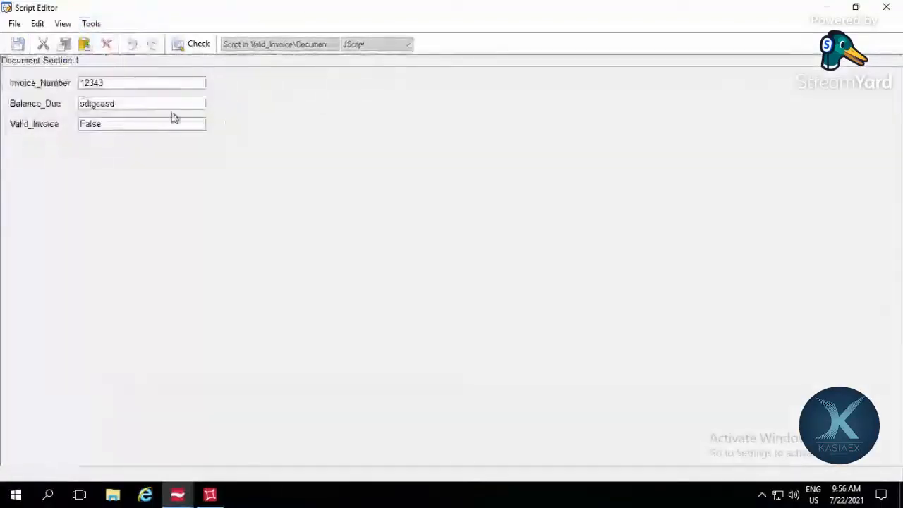
left_click(198, 45)
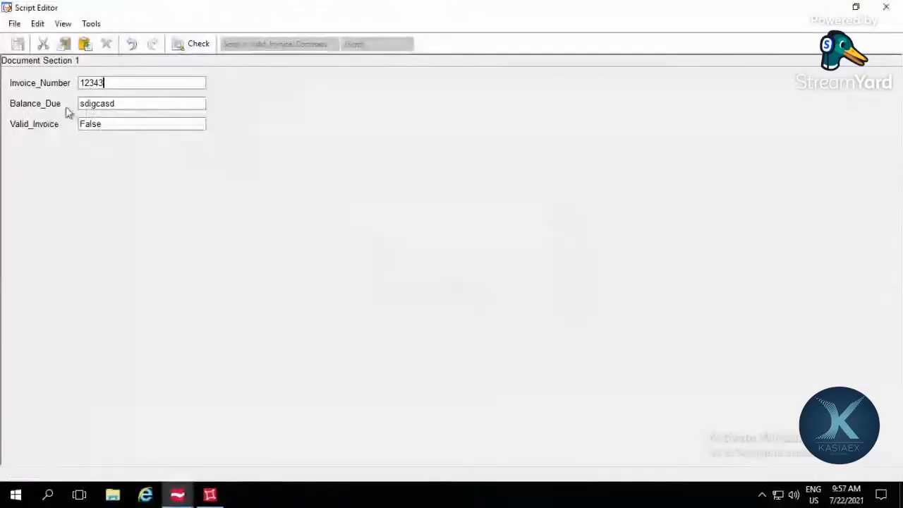
Step: Clear Balance_Due, set Invoice_Number to 12345767 in the script test, check the script, and close the test
key("Tab")
key("BackSpace")
key("BackSpace")
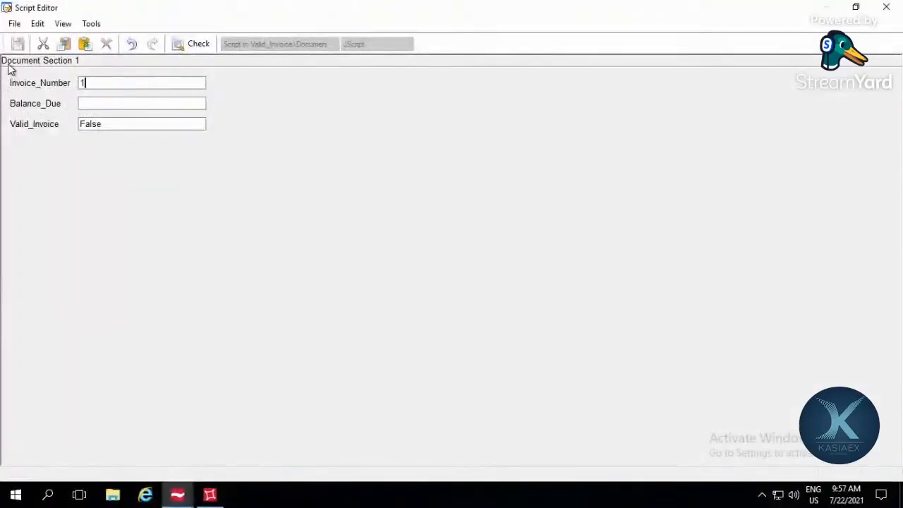
left_click(207, 48)
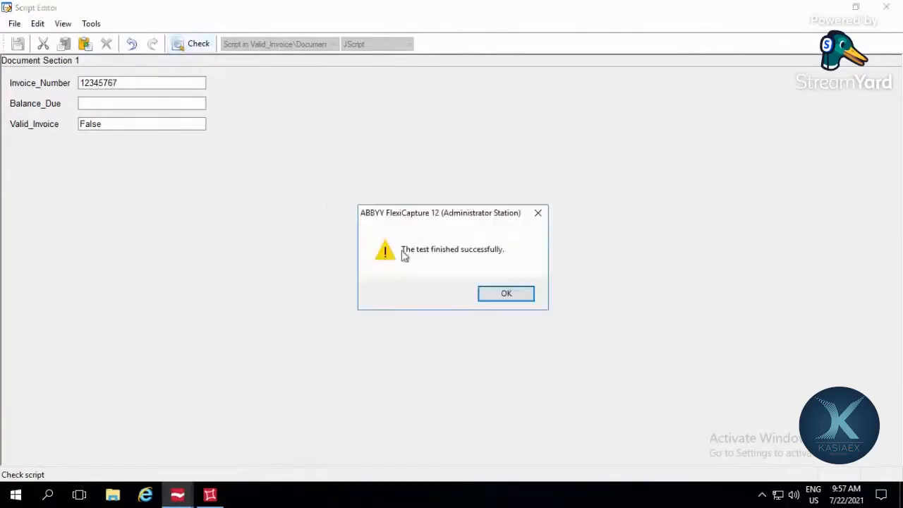
left_click(492, 292)
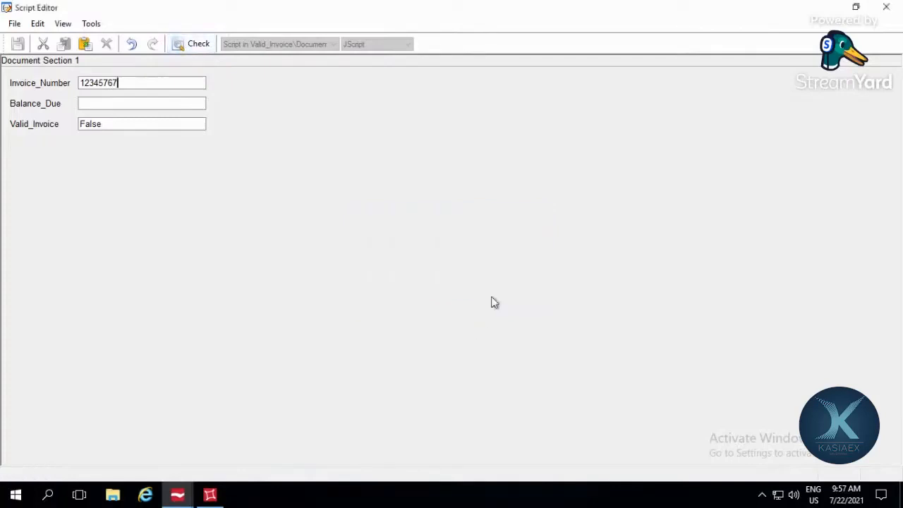
double_click(146, 124)
left_click(886, 8)
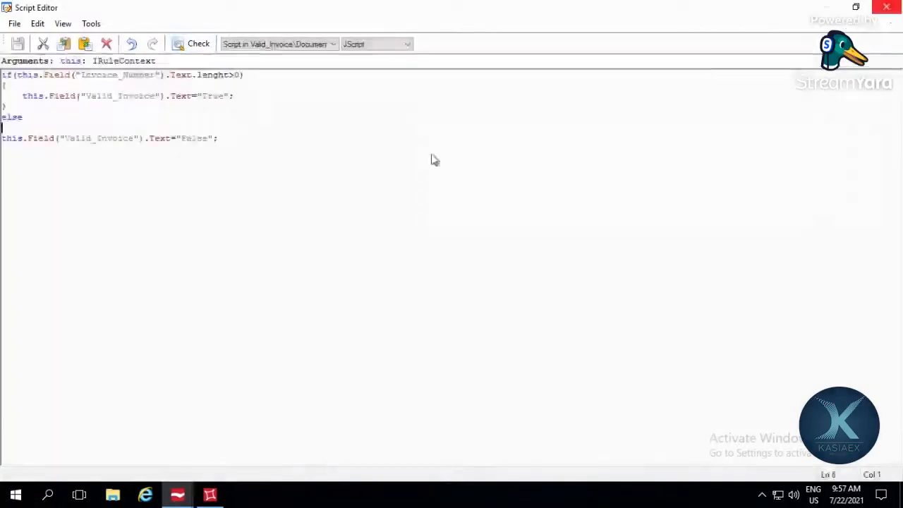
Step: Delete the else branch that sets Valid_Invoice to "False", and test the script with the existing field values
left_click_drag(239, 142, 1, 122)
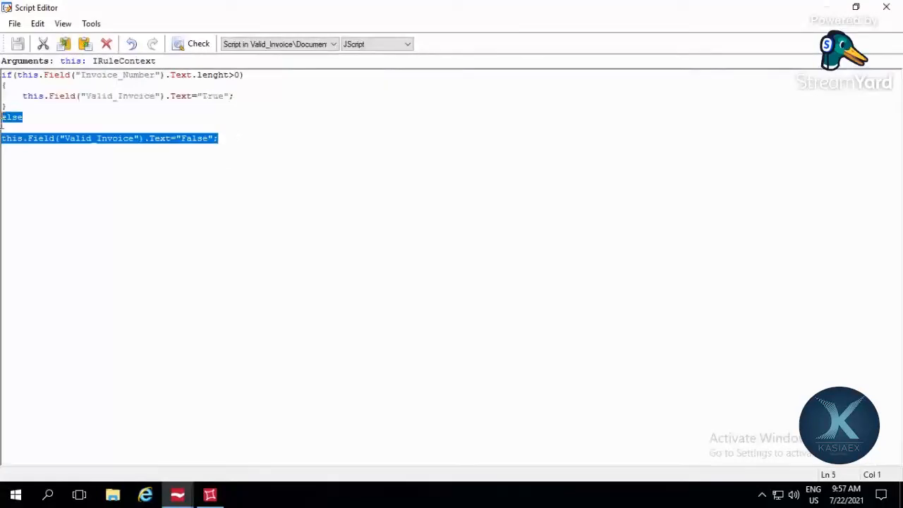
key("Delete")
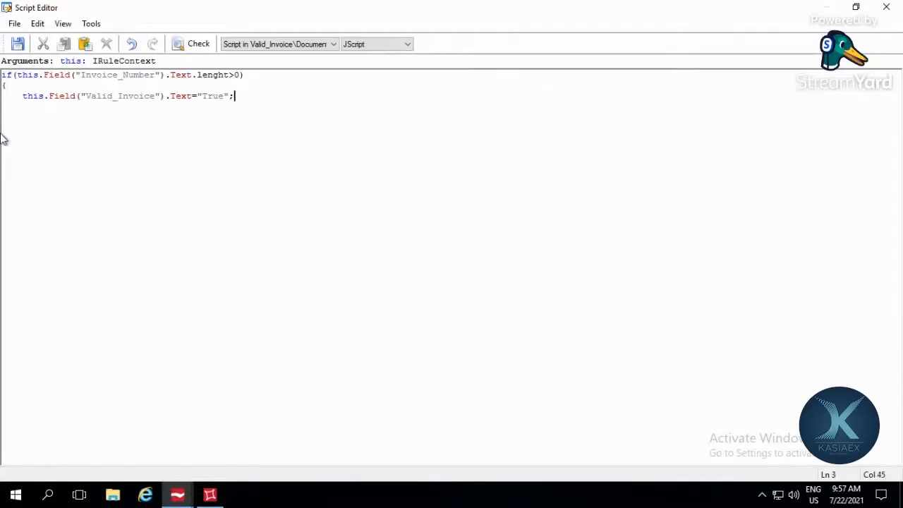
left_click(91, 25)
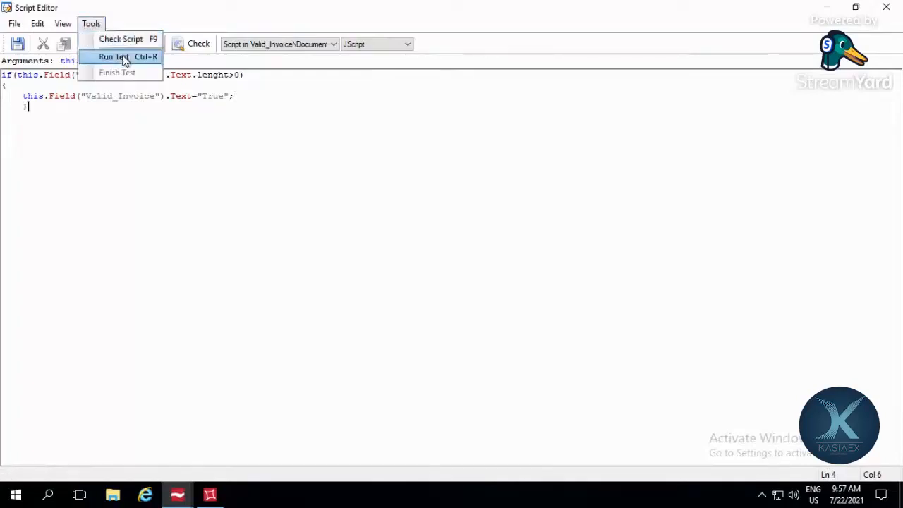
left_click(122, 57)
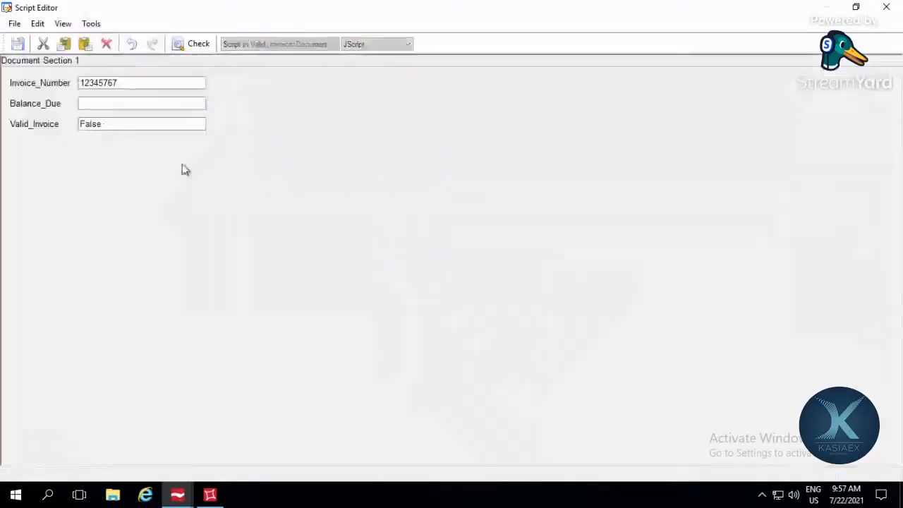
left_click(205, 46)
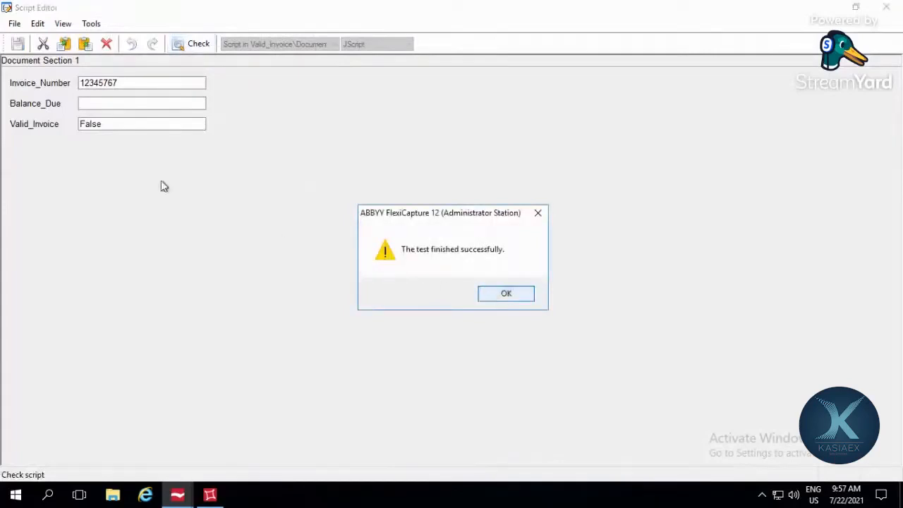
key("Return")
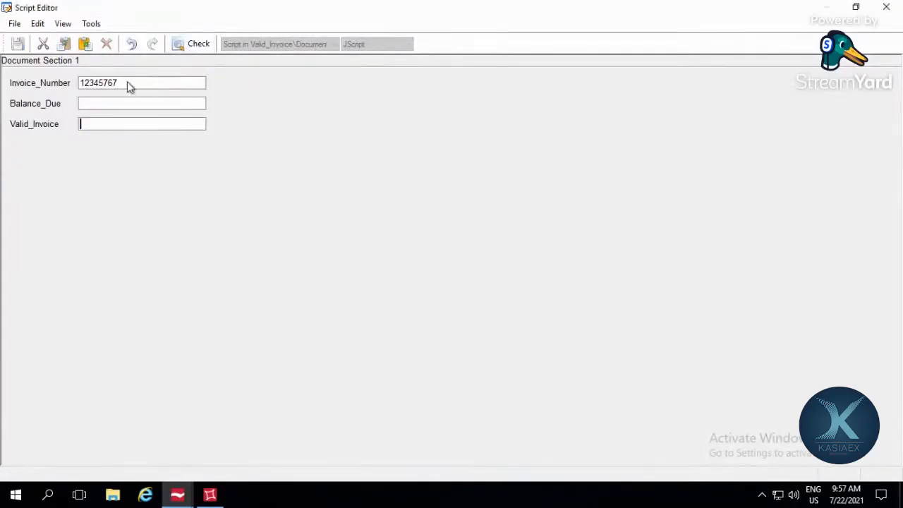
Step: Clear the old Invoice_Number test value and rerun the script test with Invoice_Number 1234567 and the other fields empty
left_click_drag(127, 83, 53, 86)
key("BackSpace")
left_click(884, 14)
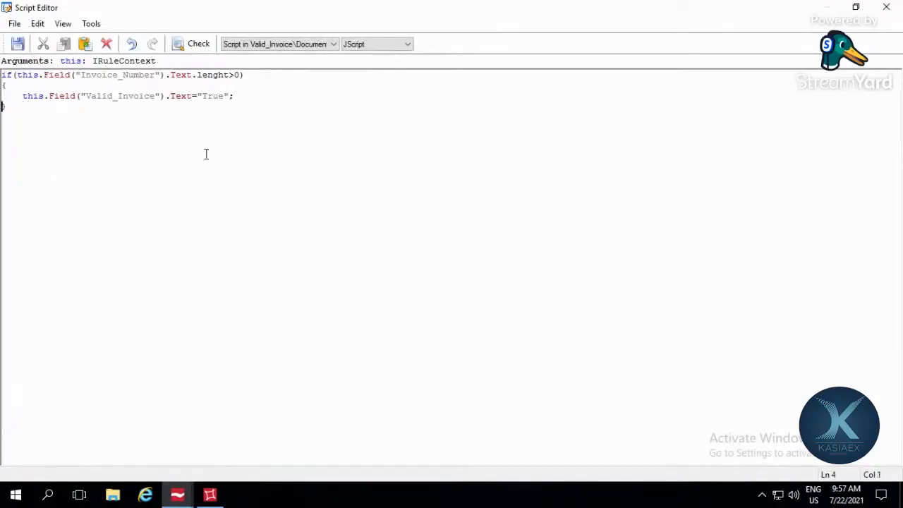
left_click(87, 24)
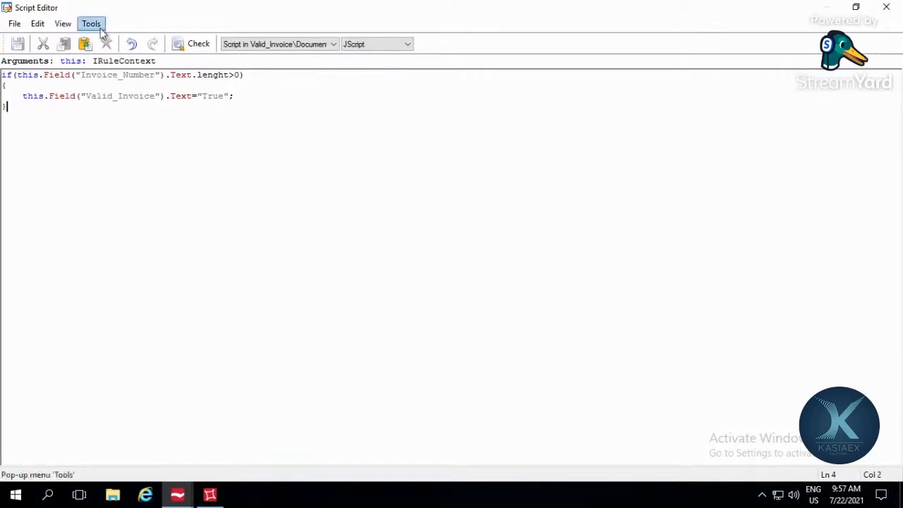
left_click(109, 57)
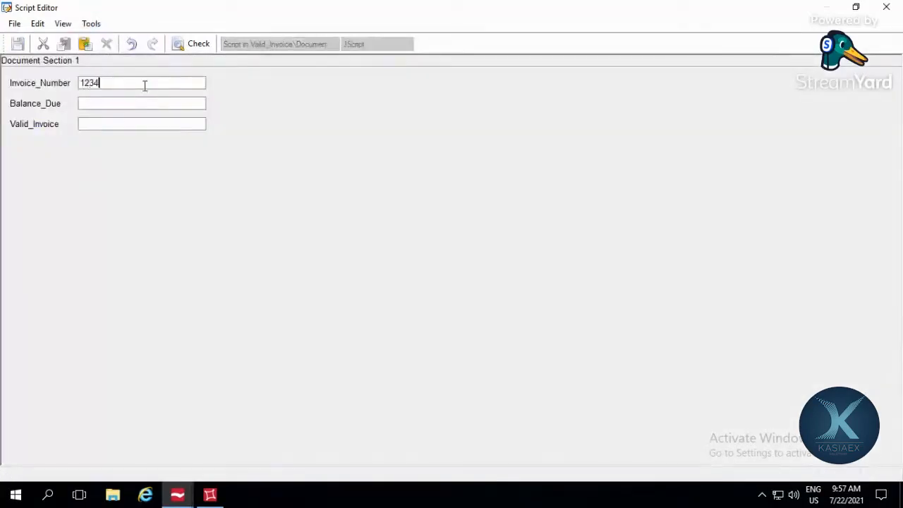
left_click(196, 46)
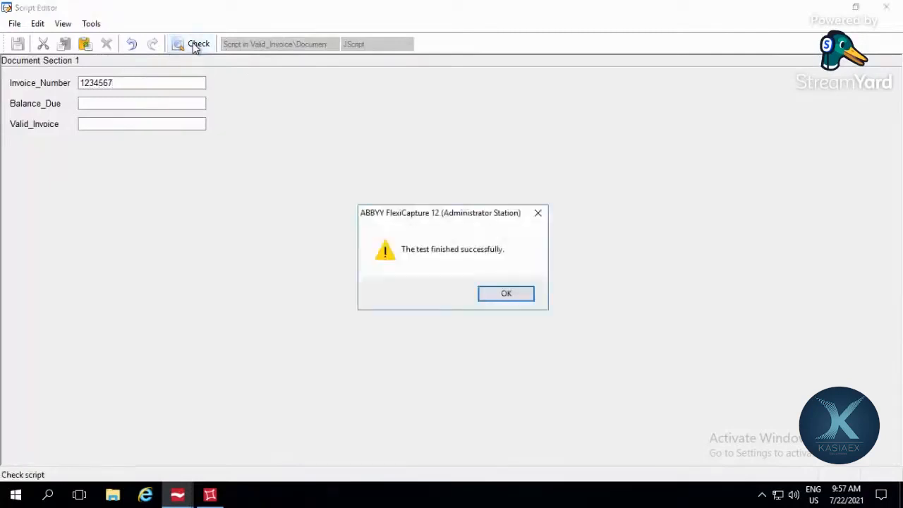
left_click(503, 296)
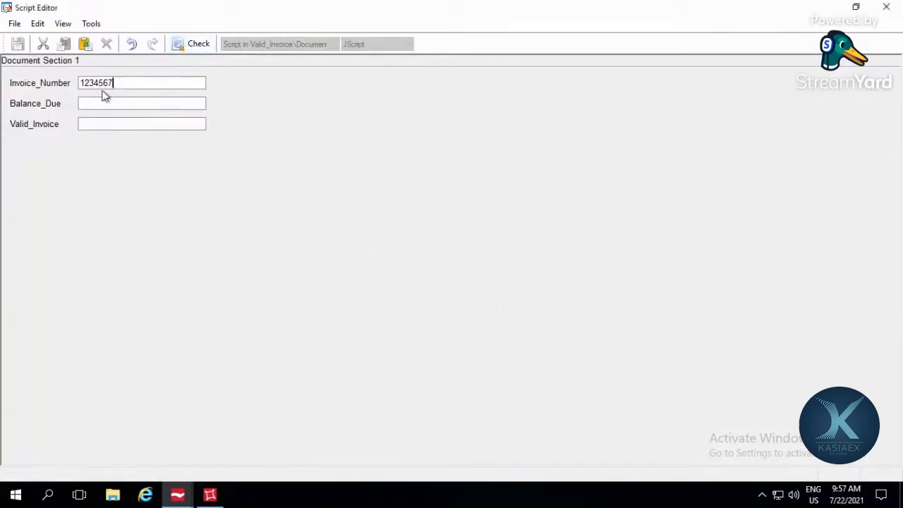
left_click(886, 7)
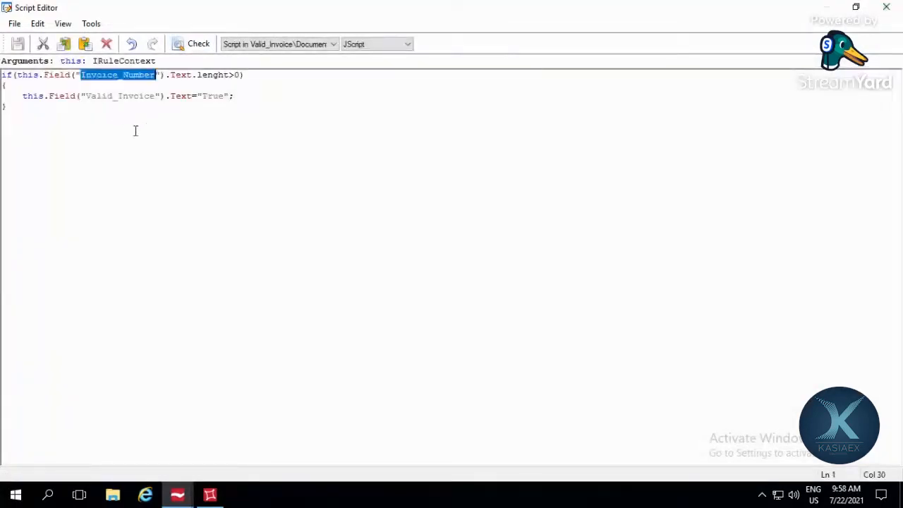
Step: Close the script editor, finish the Check_For_Validity rule, and close the Valid_Invoice properties
left_click(283, 103)
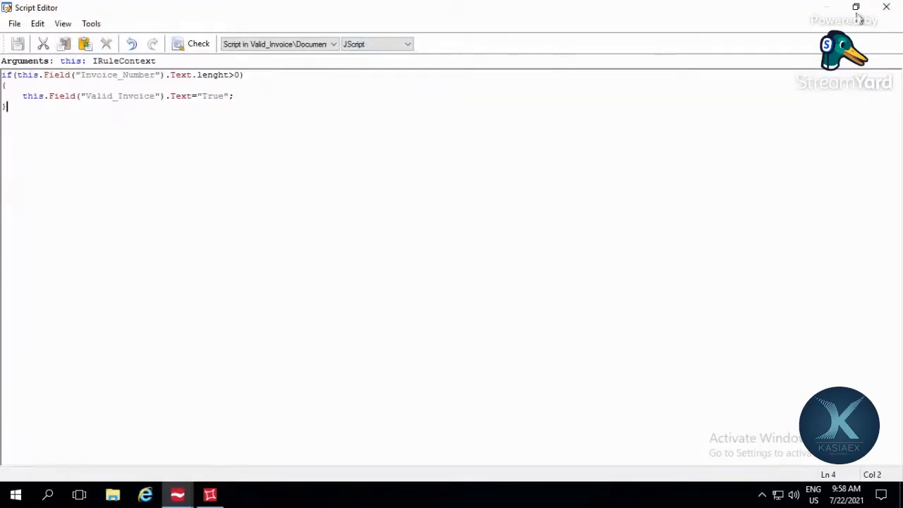
left_click(886, 7)
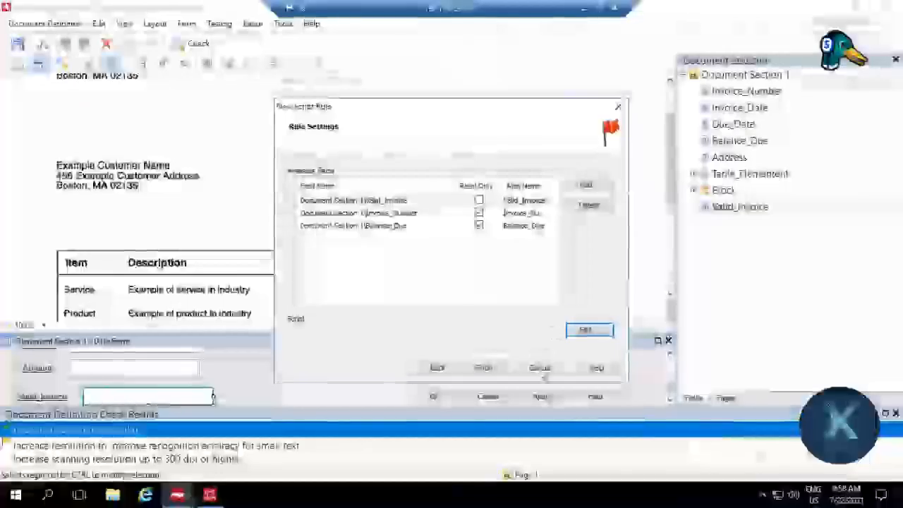
left_click(482, 367)
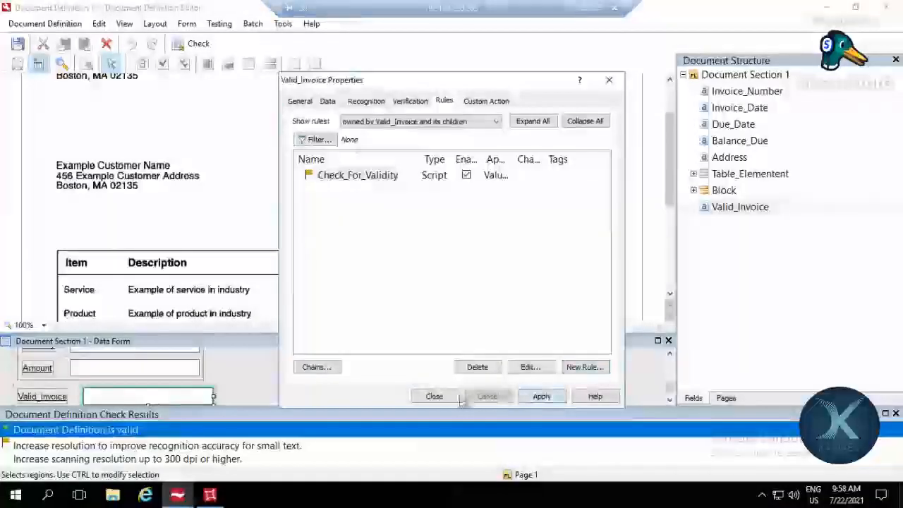
left_click(434, 396)
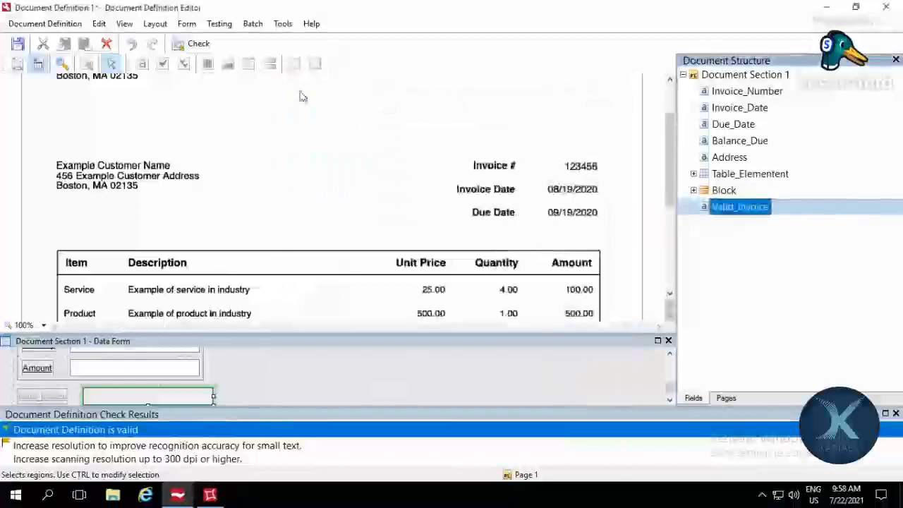
Step: Run the document definition test, look through the data form for the Valid_Invoice field, and finish the test
left_click(219, 24)
left_click(240, 38)
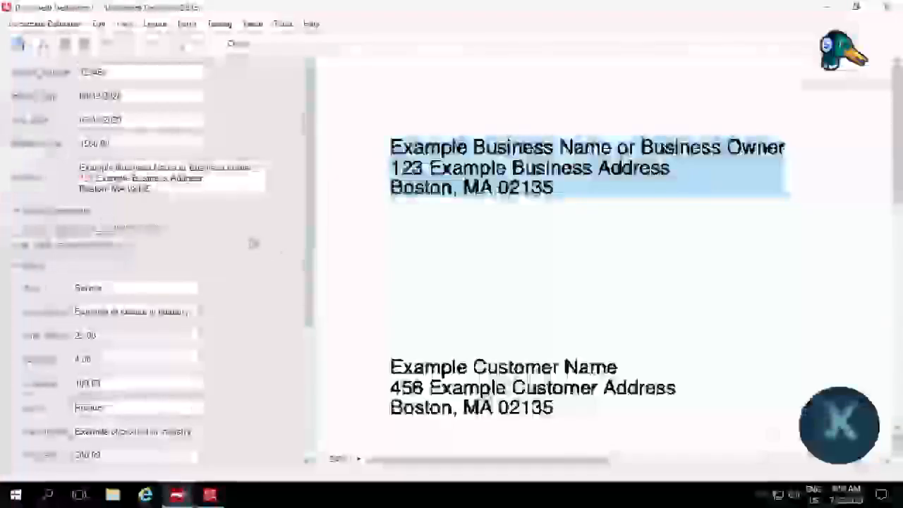
scroll(282, 323, "down", 5)
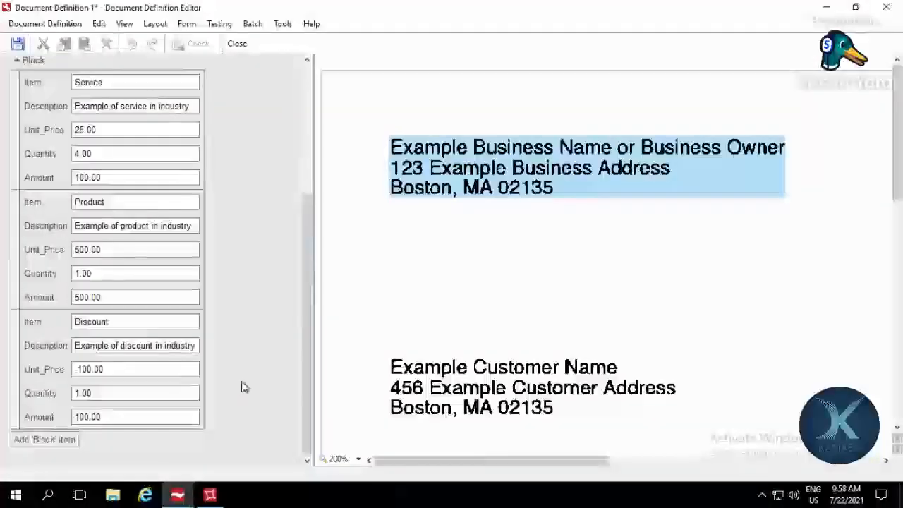
scroll(242, 388, "up", 5)
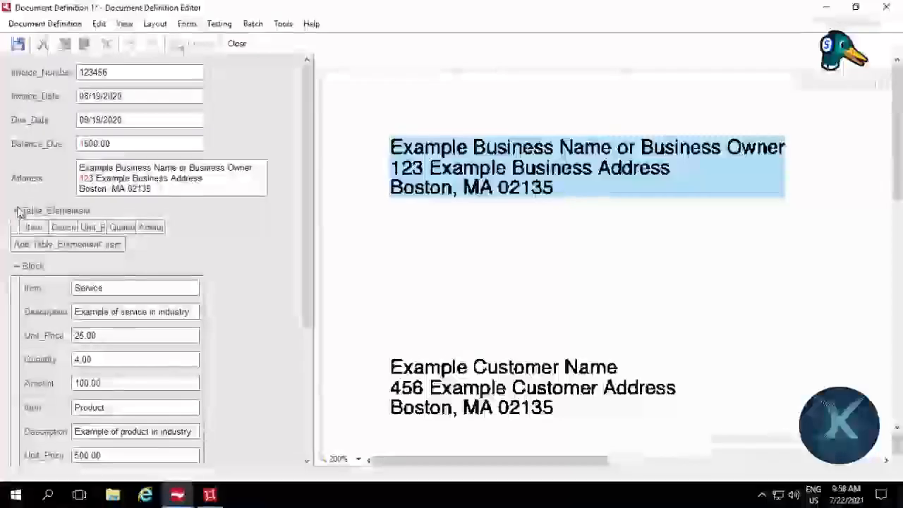
scroll(264, 255, "down", 3)
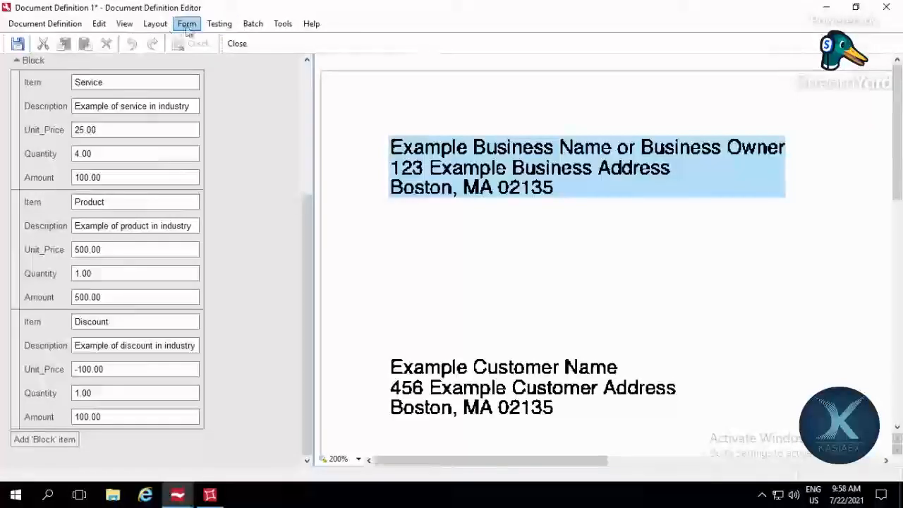
left_click(219, 27)
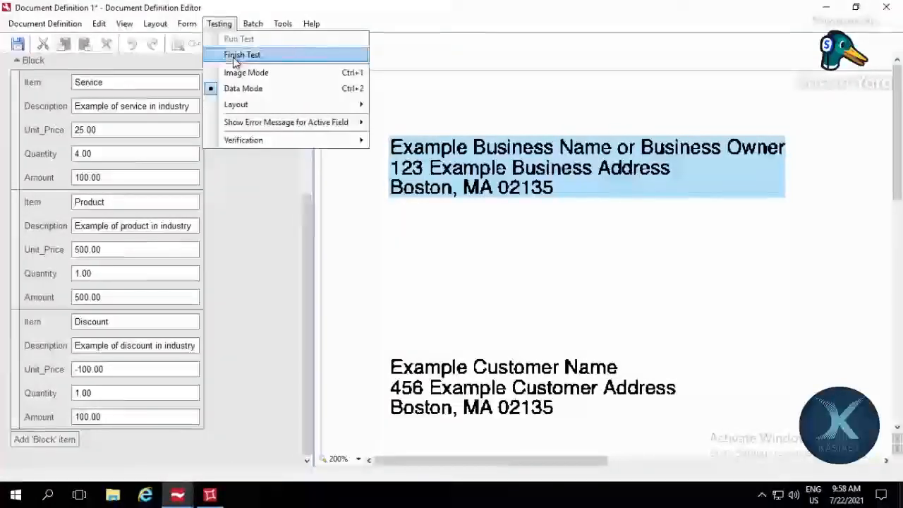
left_click(235, 56)
Step: Enable Show field in preview pane and Show on verification for the Valid_Invoice field, and save the document definition
left_click(737, 209)
double_click(737, 209)
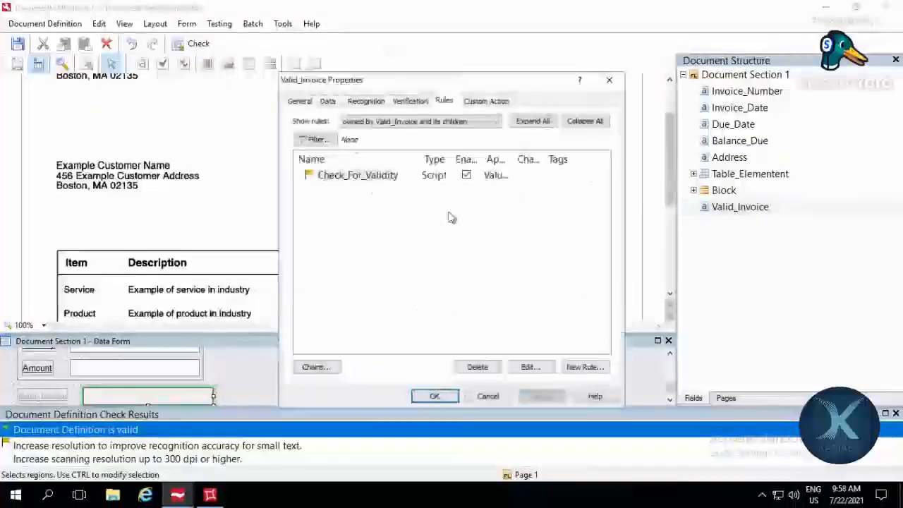
left_click(301, 100)
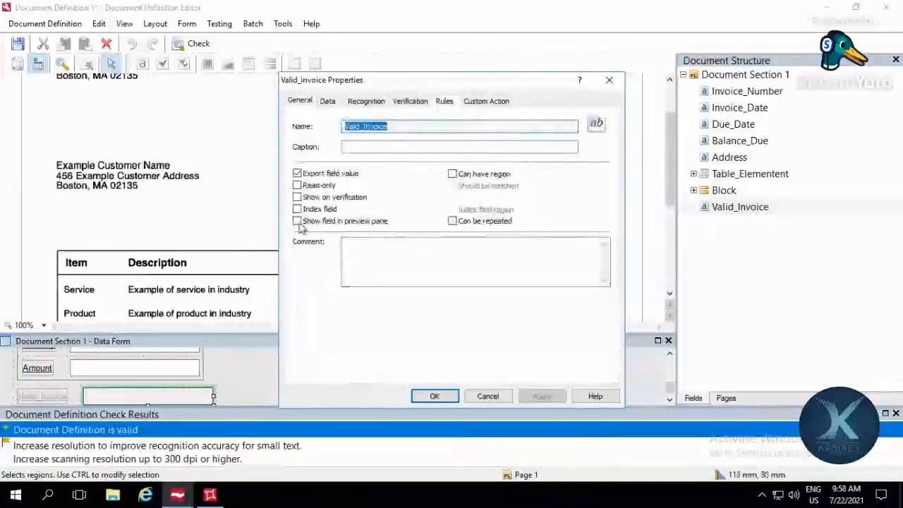
left_click(299, 221)
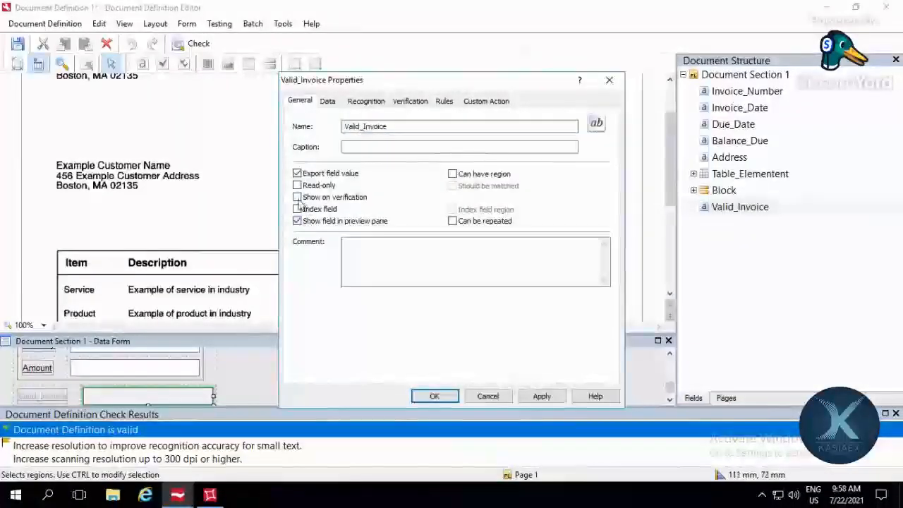
left_click(297, 198)
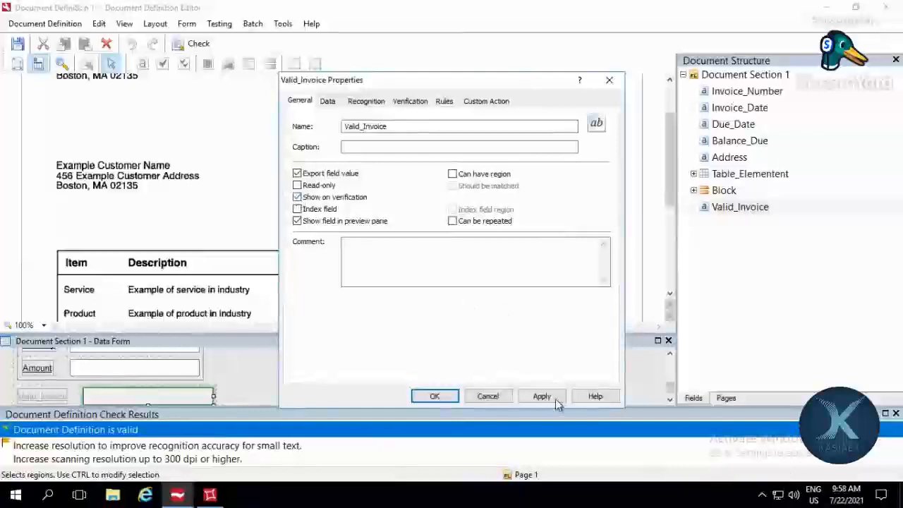
left_click(538, 397)
left_click(435, 396)
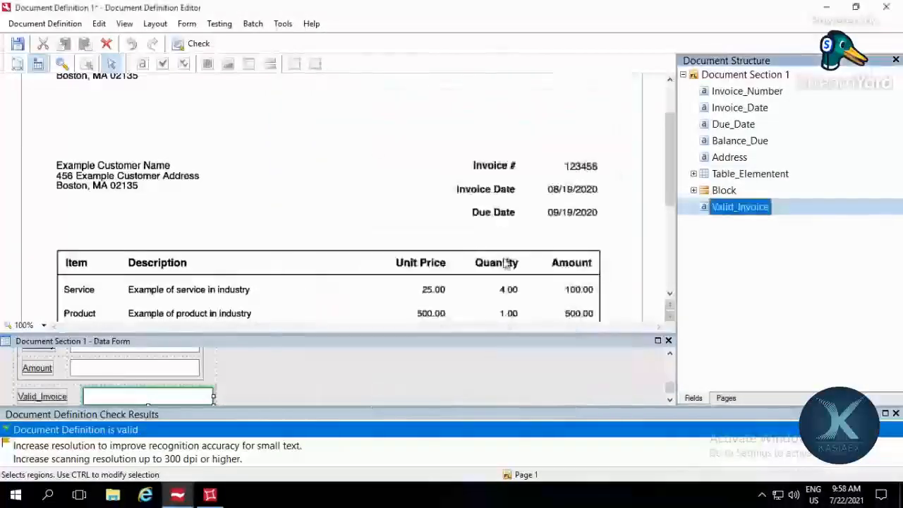
key("ctrl+s")
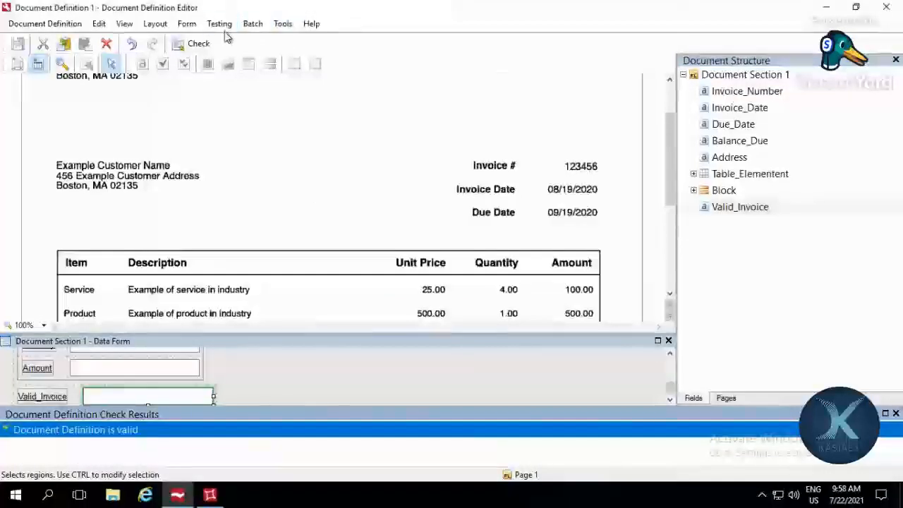
Step: Run the document definition test again, inspect the Valid_Invoice field below the Block items, and finish the test
left_click(219, 23)
left_click(229, 40)
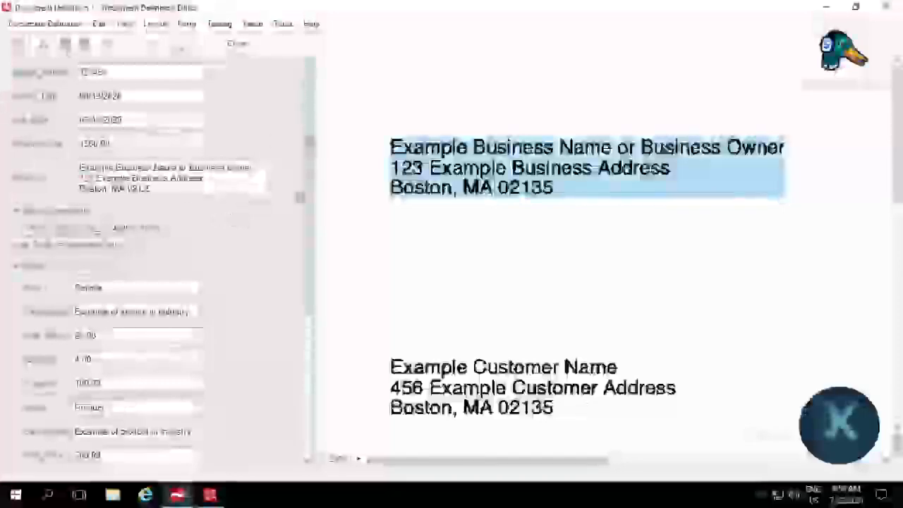
scroll(258, 449, "down", 10)
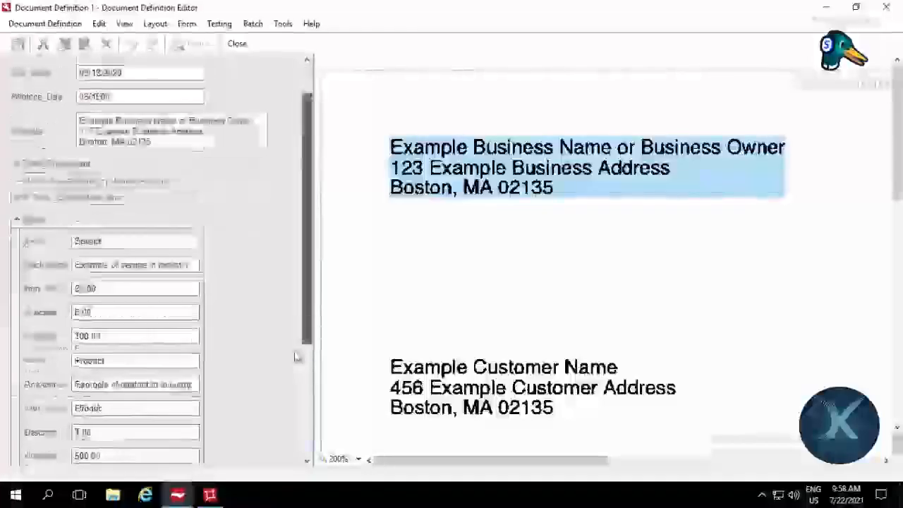
left_click(173, 440)
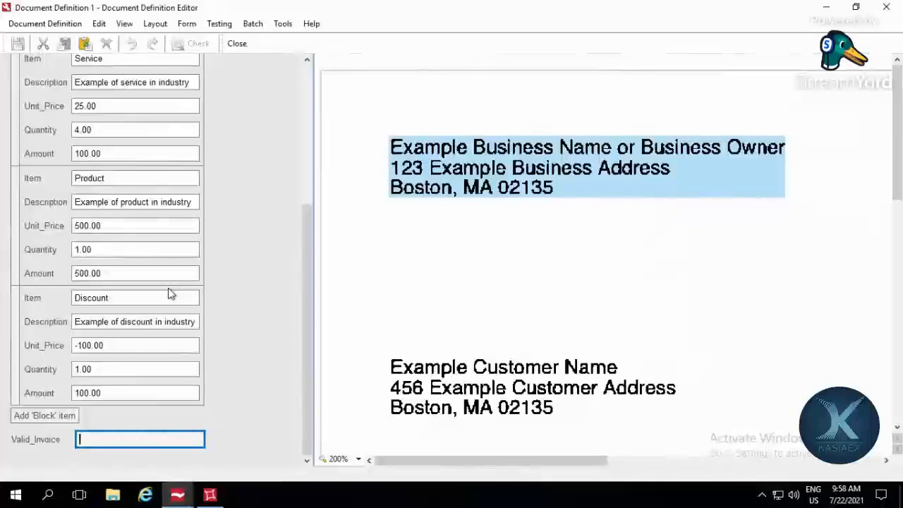
left_click(219, 23)
left_click(226, 57)
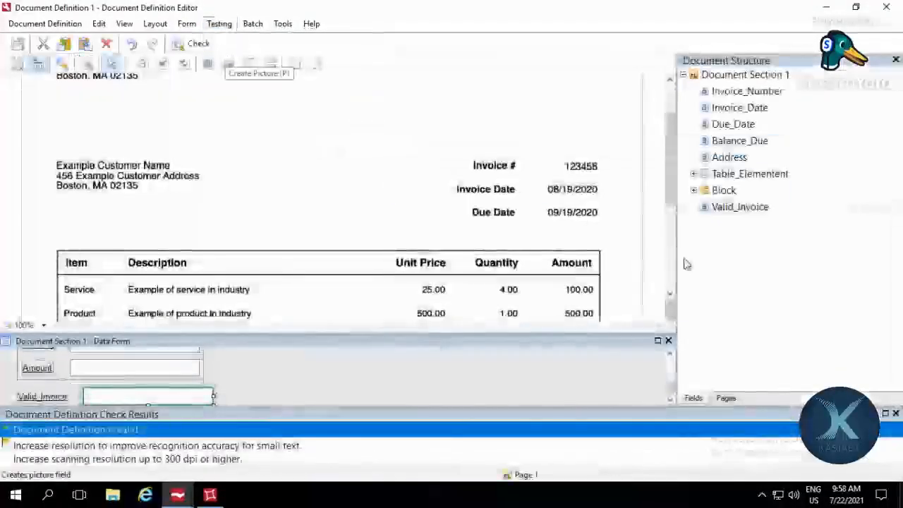
Step: Set the Invoice_Number field's data type to Text and save the document definition
double_click(741, 206)
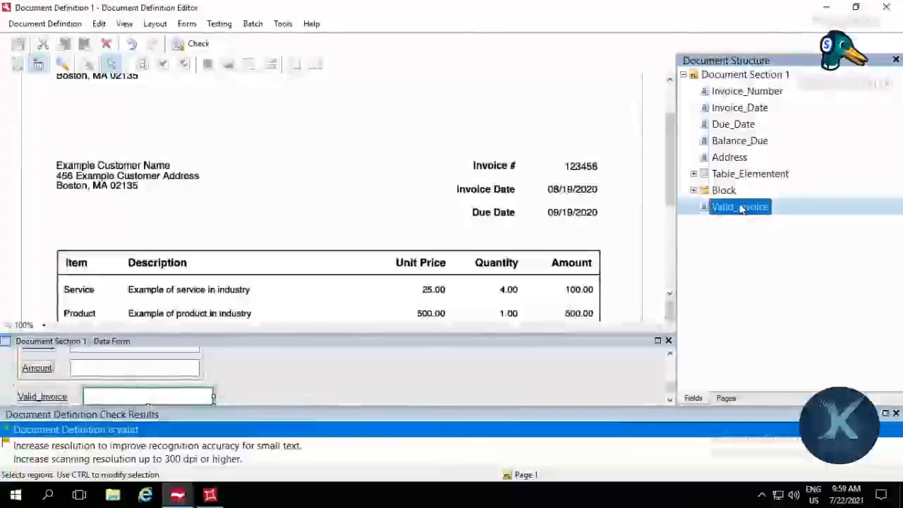
left_click(752, 93)
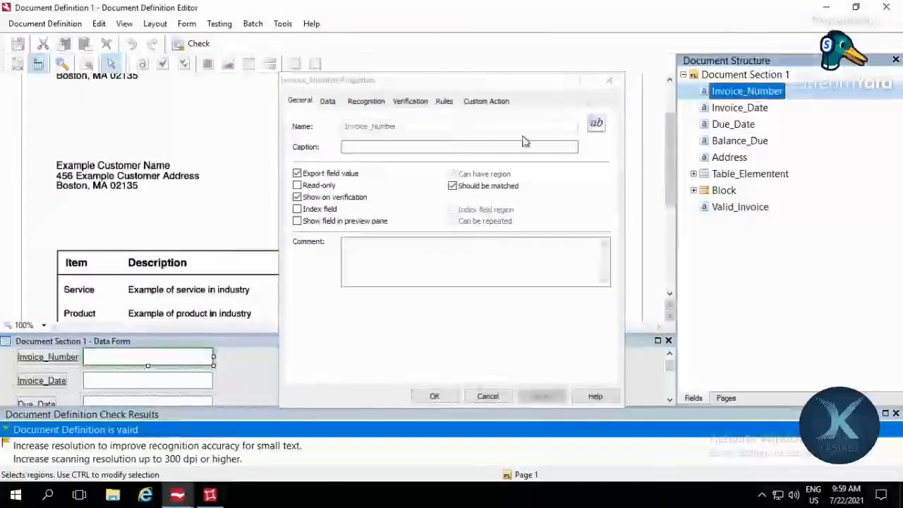
left_click(488, 396)
double_click(743, 94)
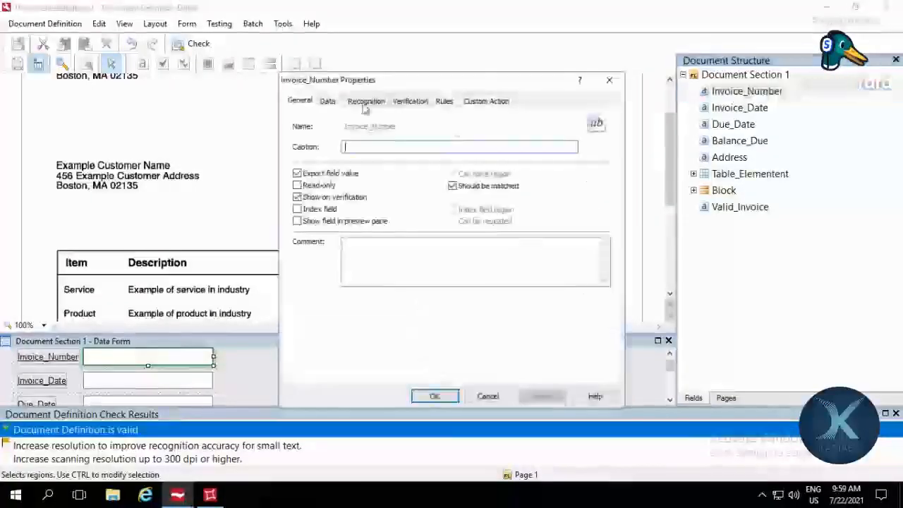
left_click(328, 101)
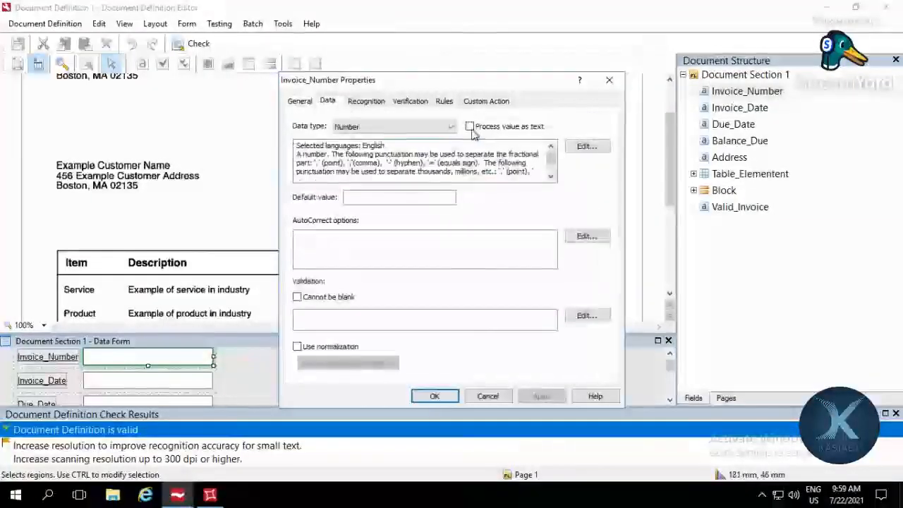
left_click(395, 127)
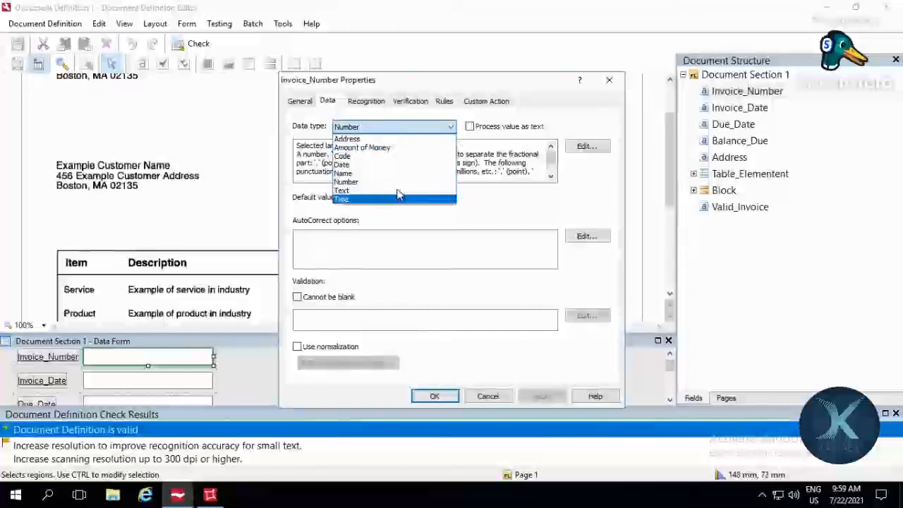
left_click(402, 190)
left_click(435, 395)
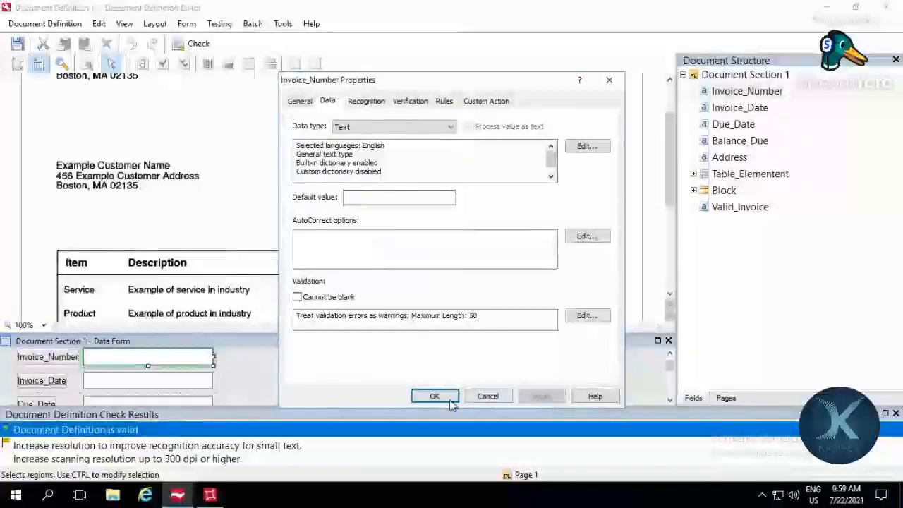
key("ctrl+s")
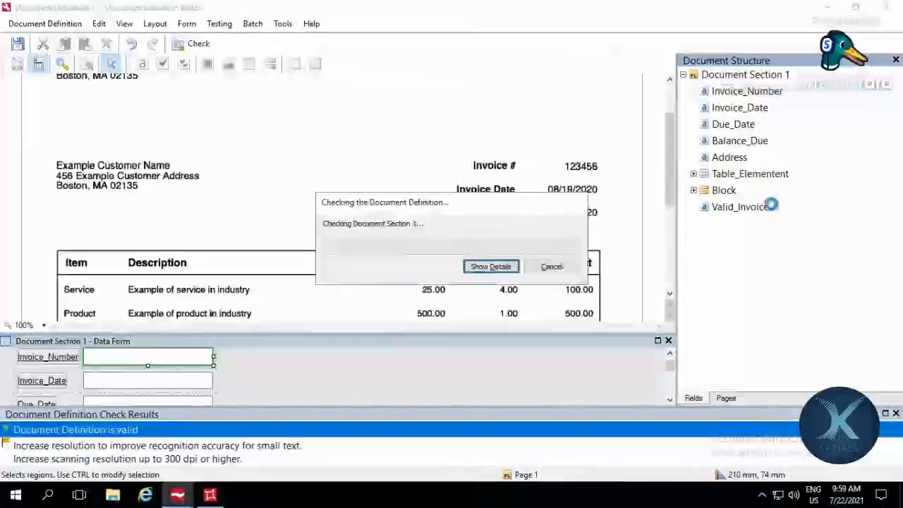
Step: Run the document definition test, inspect the Valid_Invoice and Invoice_Number fields in the data form, and finish the test
left_click(282, 24)
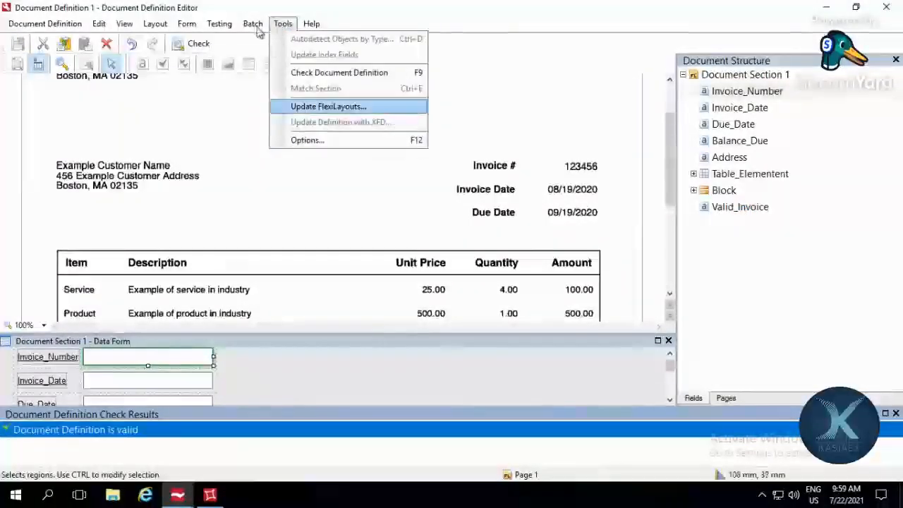
mouse_move(210, 28)
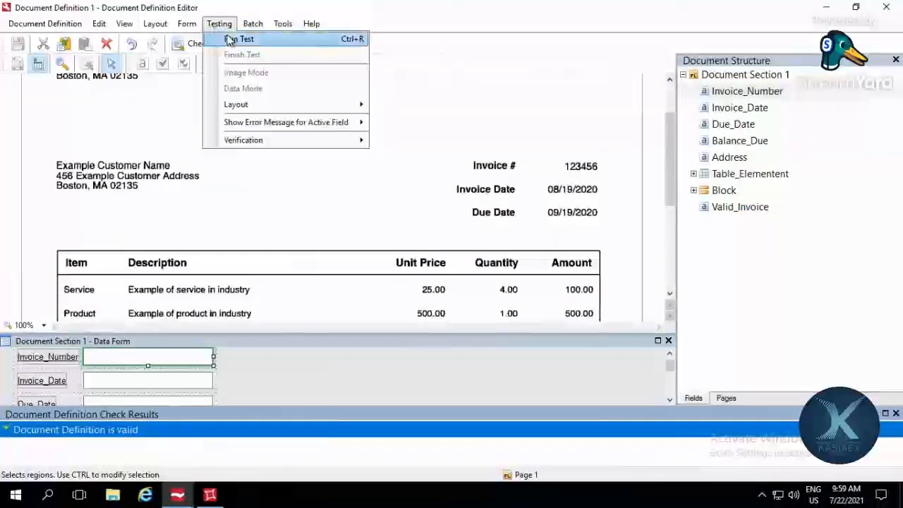
left_click(233, 39)
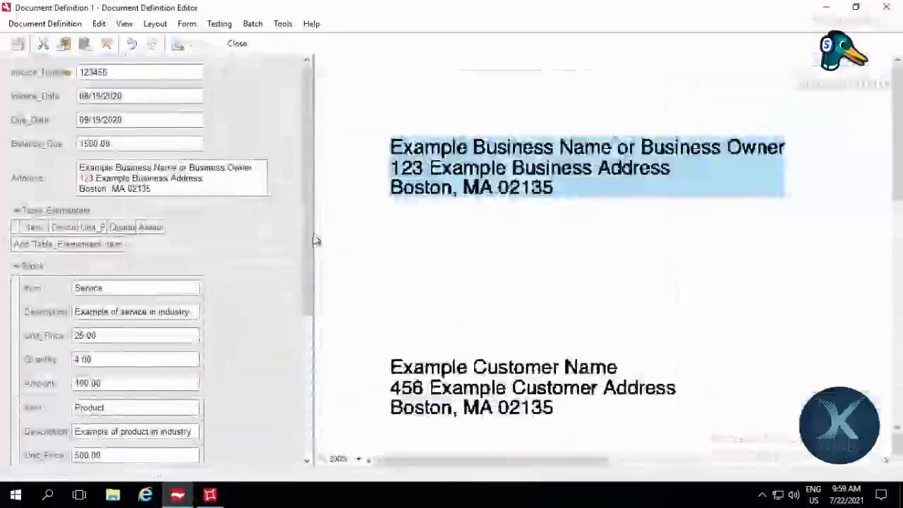
left_click_drag(314, 241, 310, 462)
left_click(197, 443)
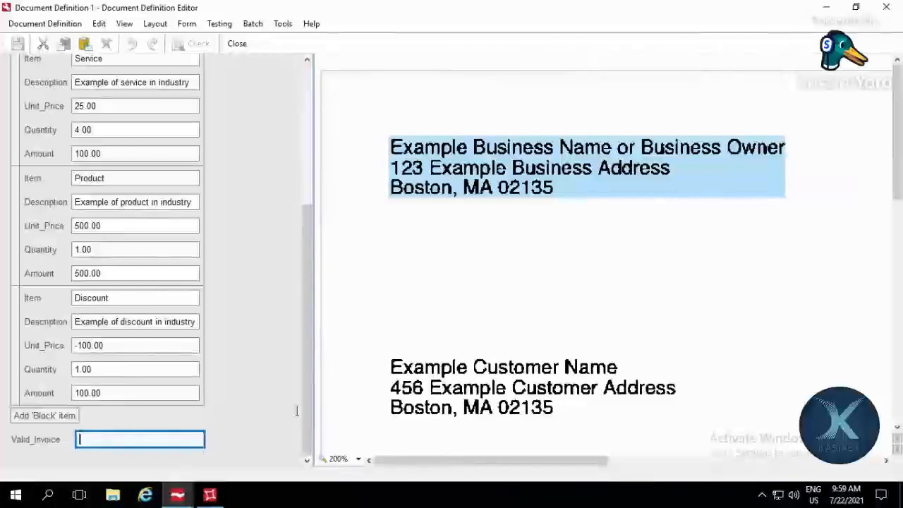
scroll(296, 225, "up", 10)
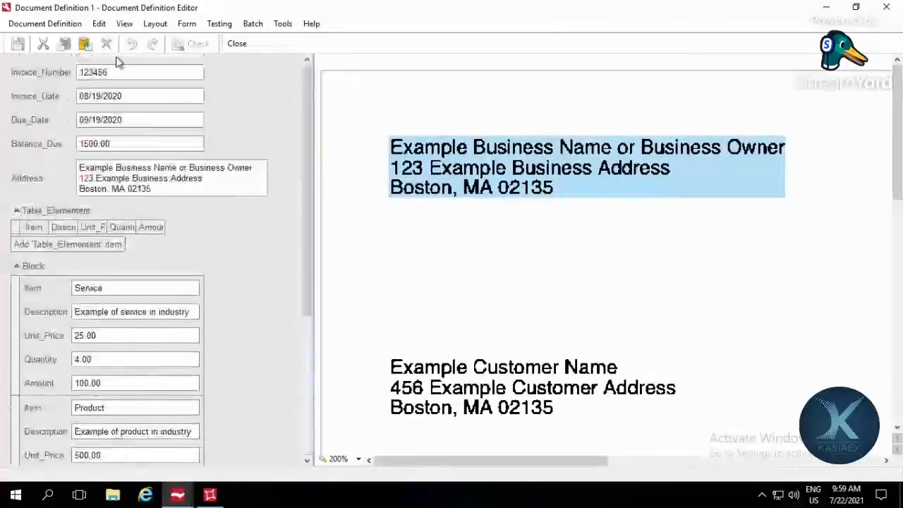
left_click(120, 72)
left_click(64, 72)
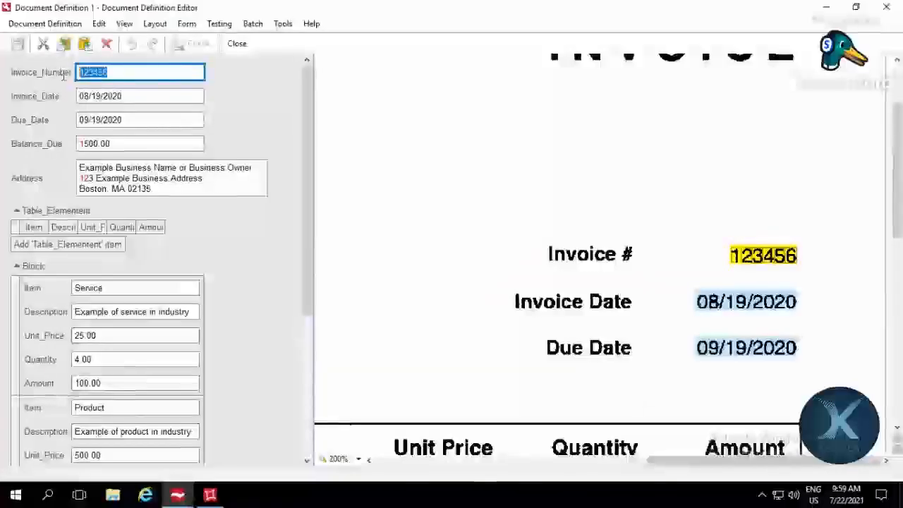
left_click(227, 27)
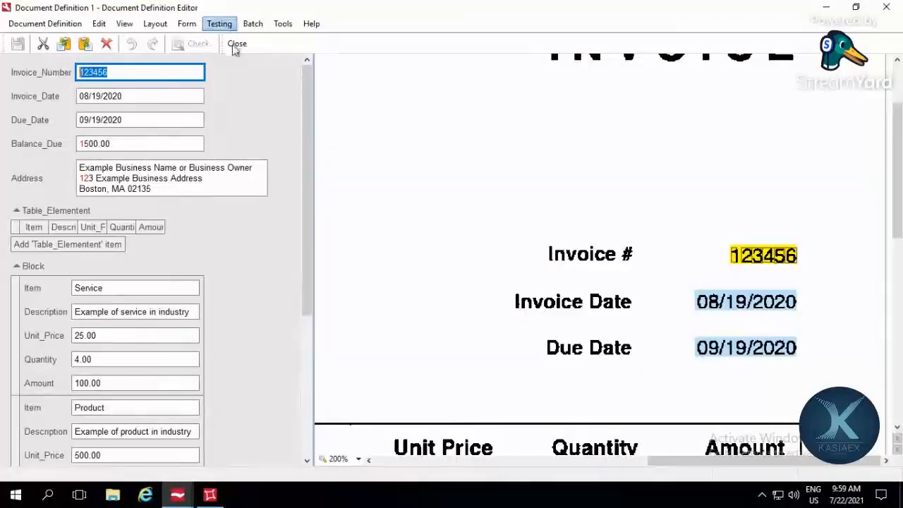
left_click(234, 54)
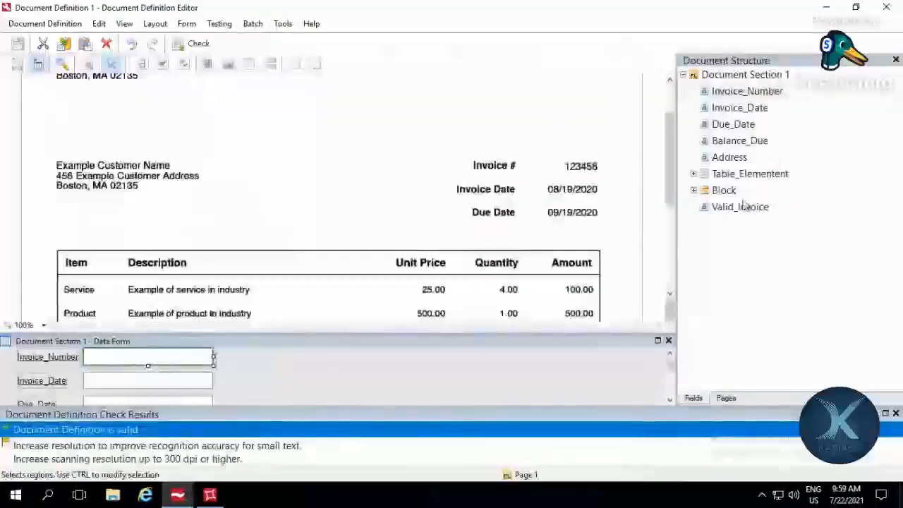
Step: Set the Valid_Invoice field's recognition text type to OCR (printed) and apply the change
double_click(740, 208)
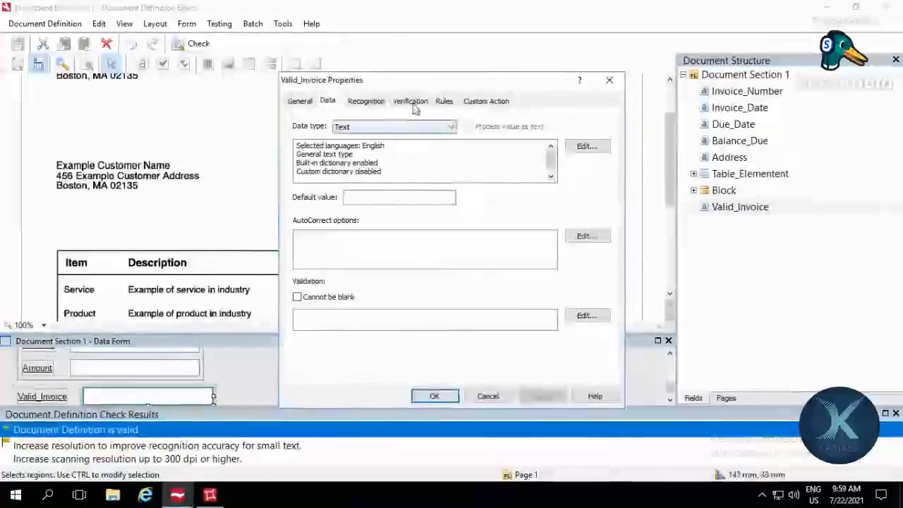
left_click(374, 127)
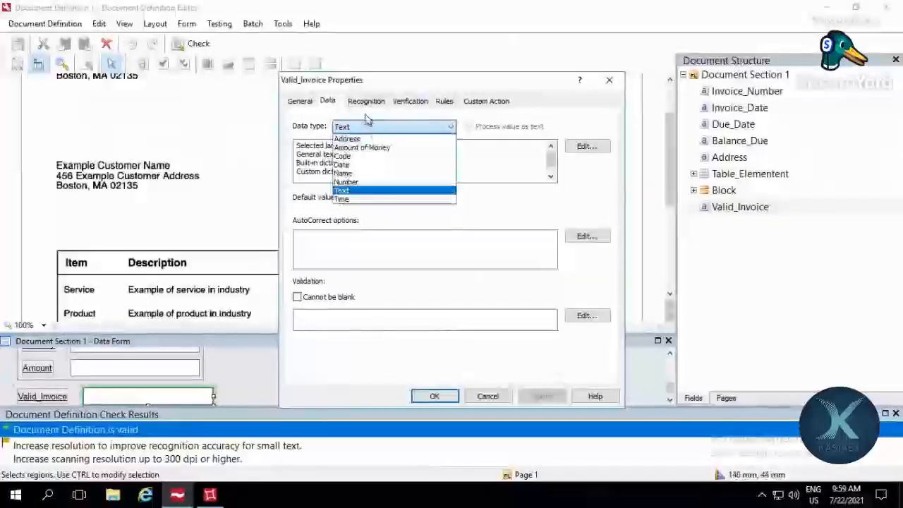
left_click(339, 300)
left_click(366, 101)
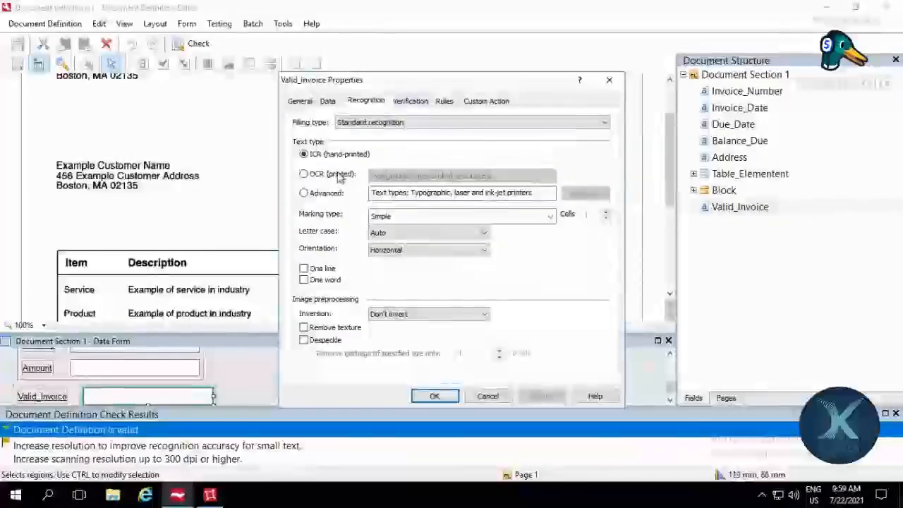
left_click(337, 174)
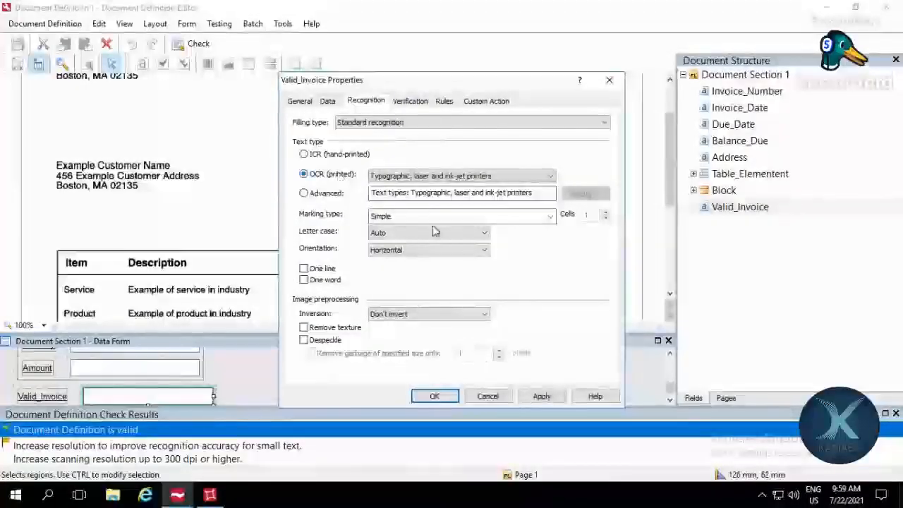
left_click(539, 397)
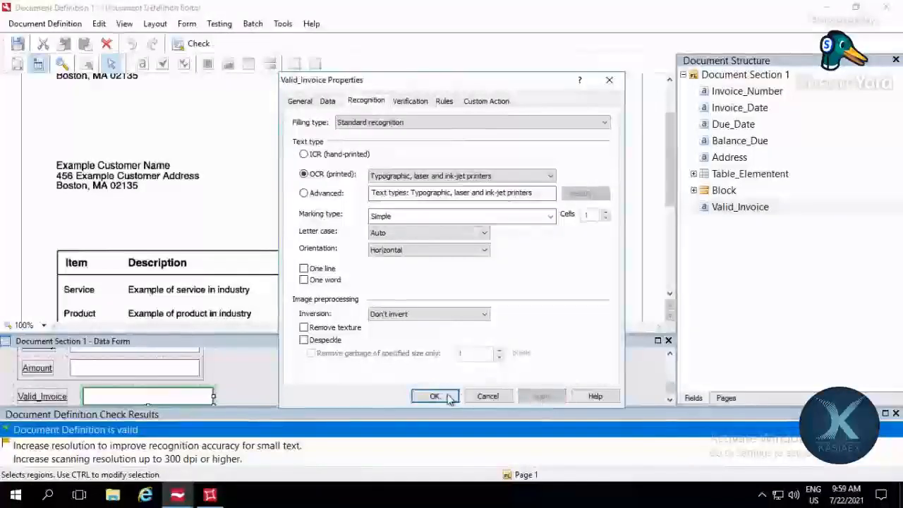
Step: Review the verification settings of Valid_Invoice and set its Check_For_Validity rule to apply Always
left_click(410, 101)
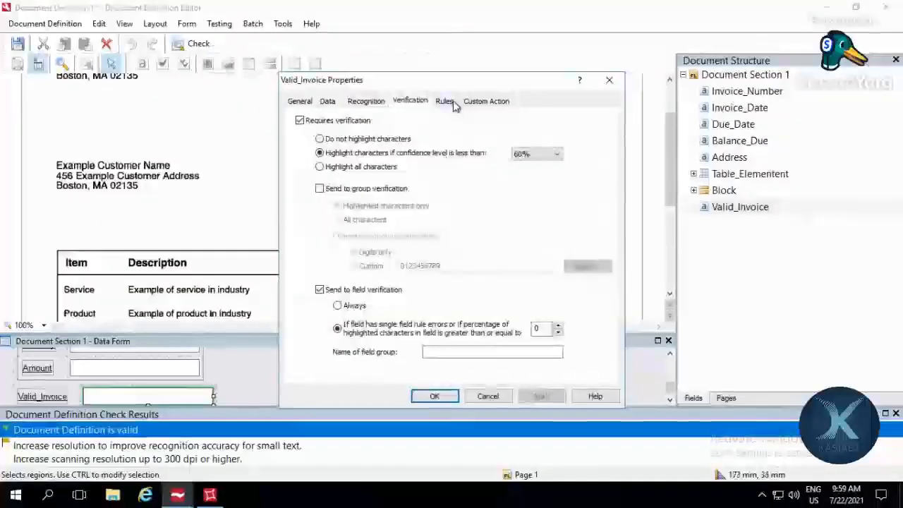
left_click(446, 101)
left_click(412, 102)
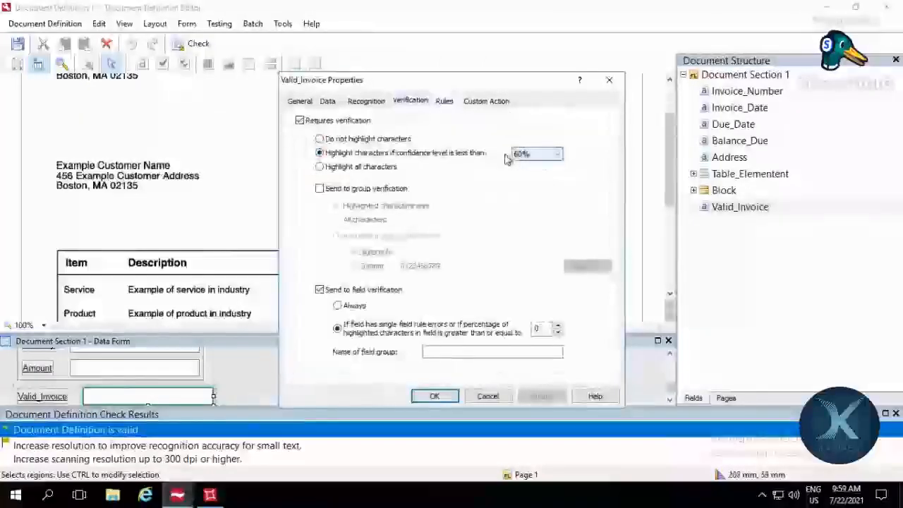
left_click(455, 102)
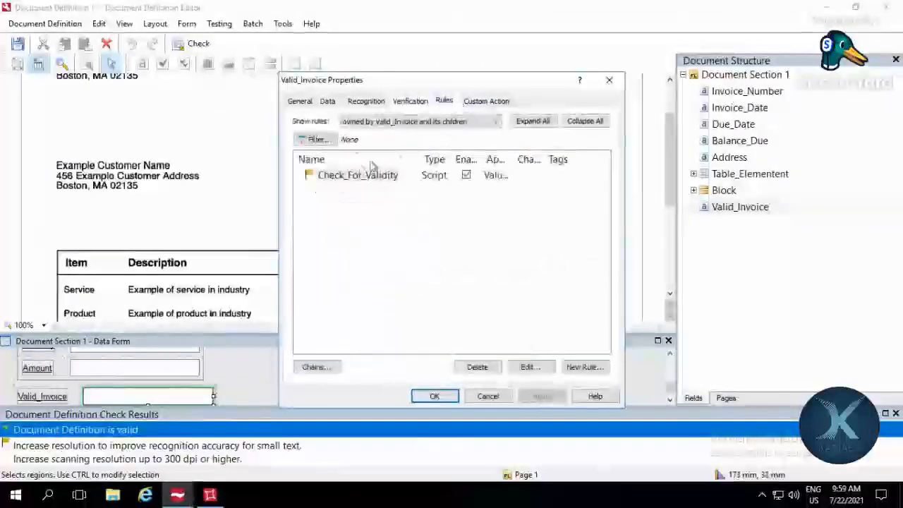
double_click(356, 230)
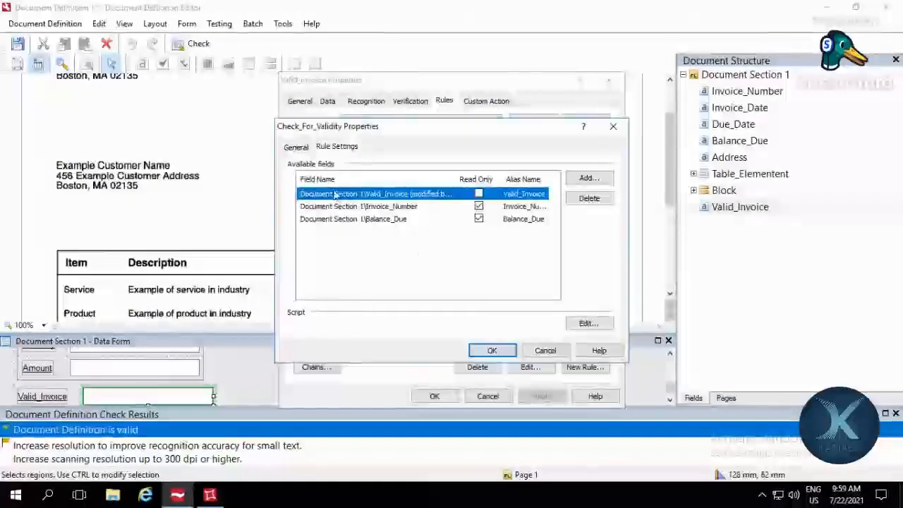
left_click(297, 147)
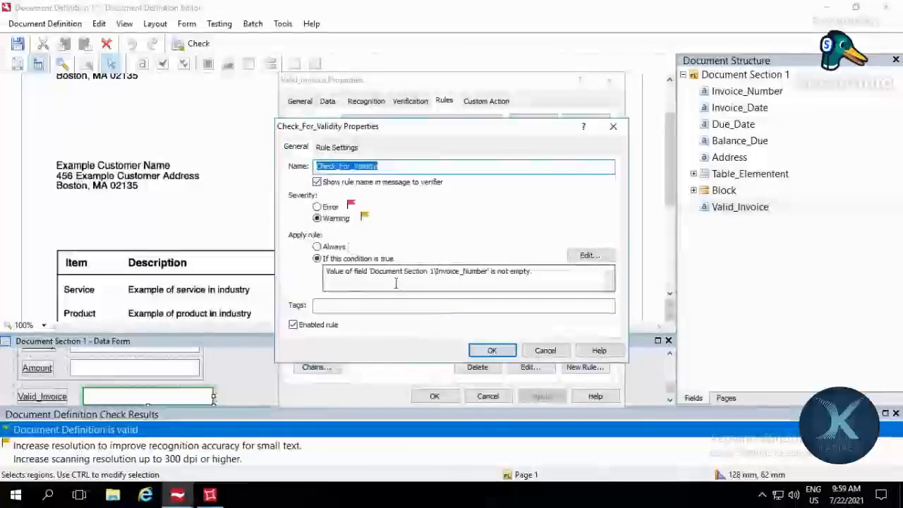
left_click(337, 247)
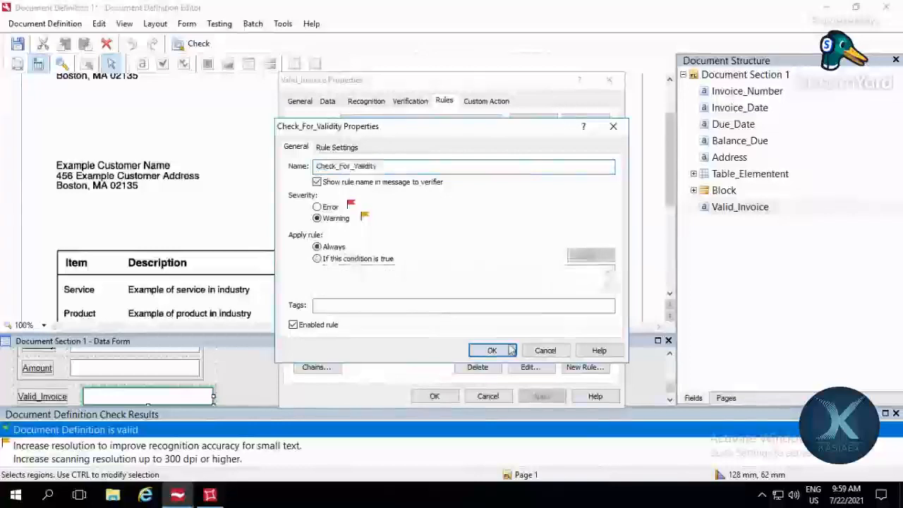
left_click(496, 351)
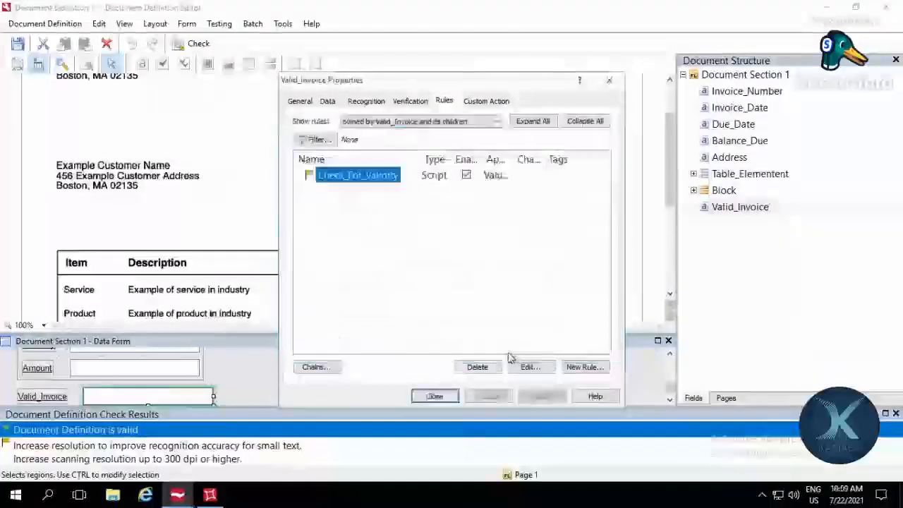
Step: Edit the Check_For_Validity script condition to this.Field("Invoice_Number").Text.Lenght>0 and check the script code
double_click(355, 176)
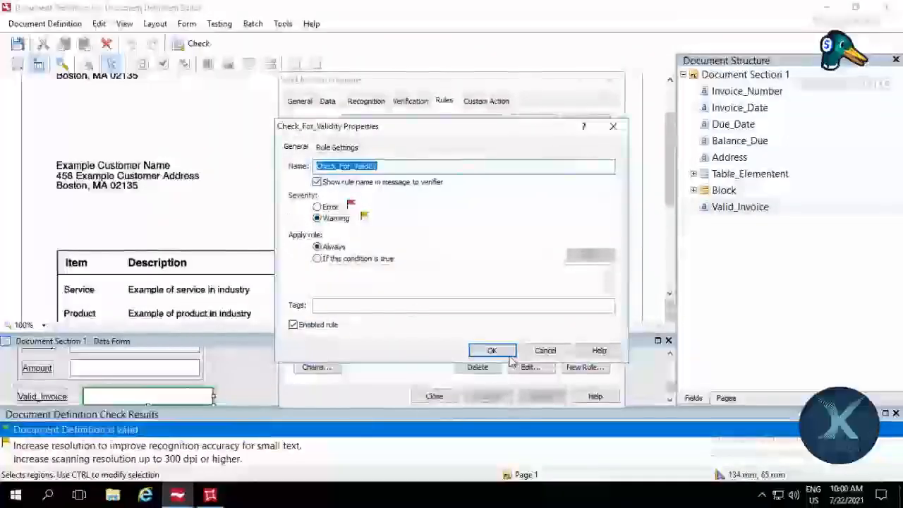
left_click(339, 147)
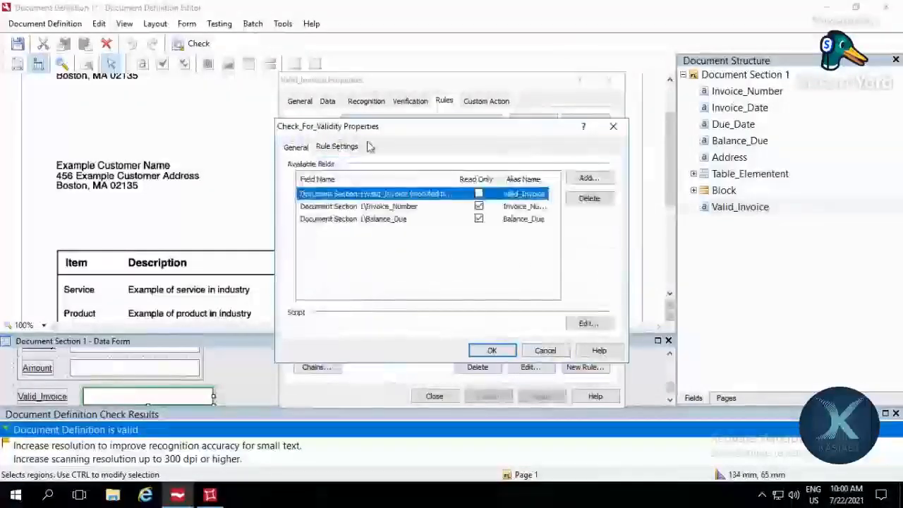
left_click(586, 324)
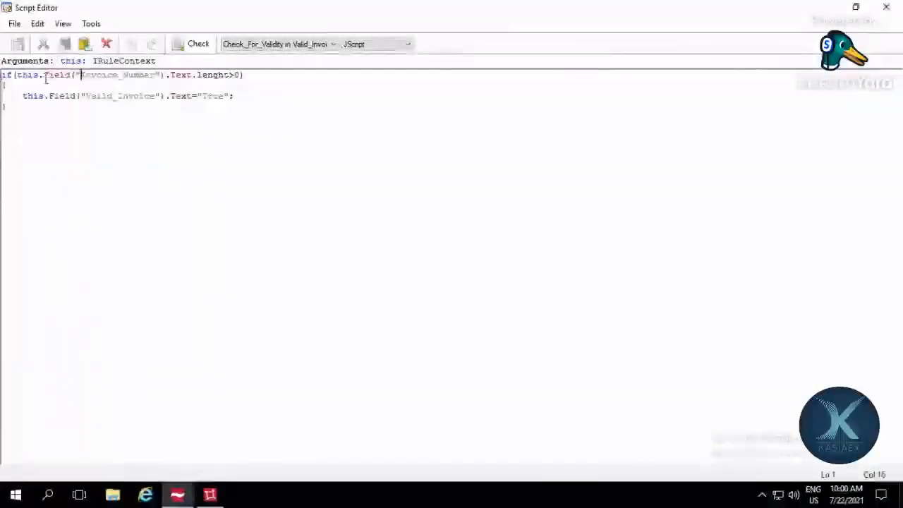
left_click(166, 75)
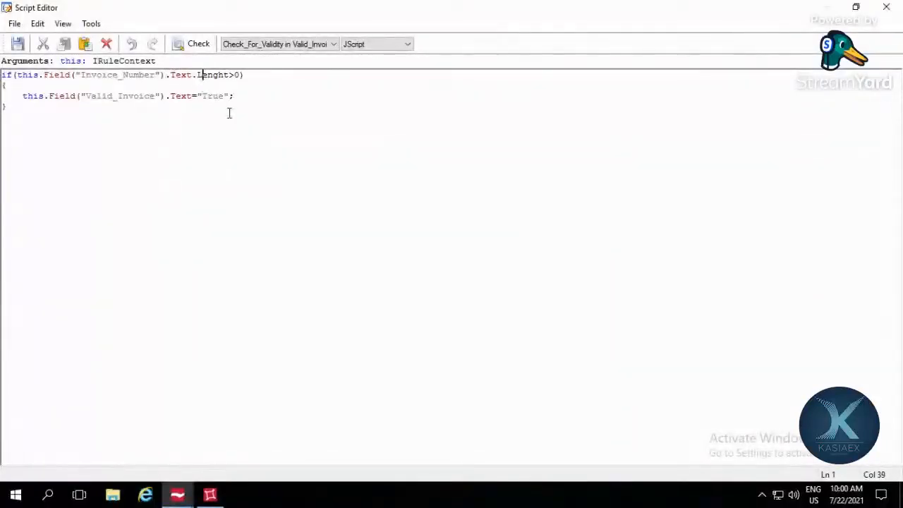
left_click(190, 45)
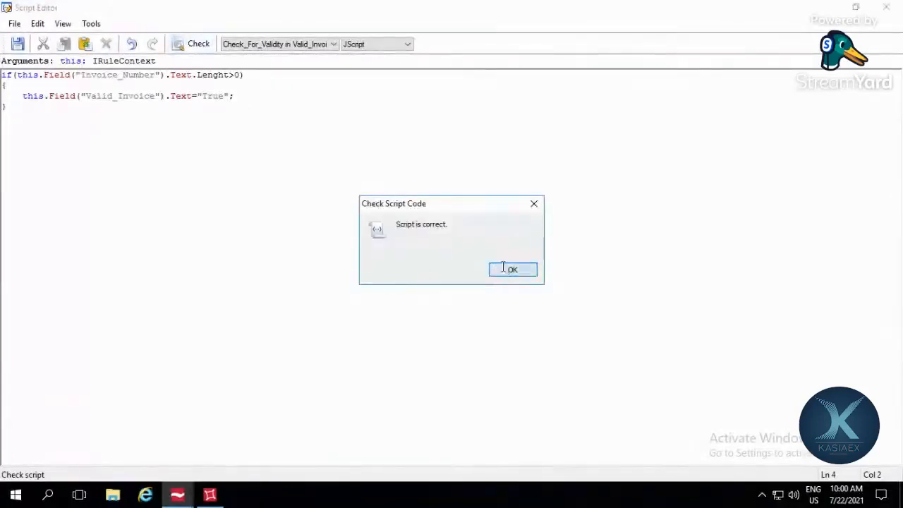
left_click(511, 269)
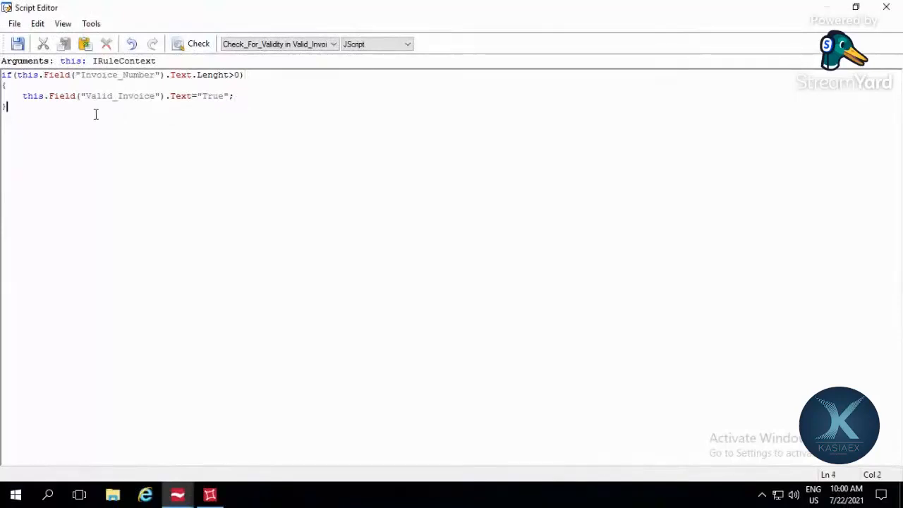
Step: Save the rule script, close the script editor, and close the rule and Valid_Invoice properties
left_click(17, 44)
left_click(886, 6)
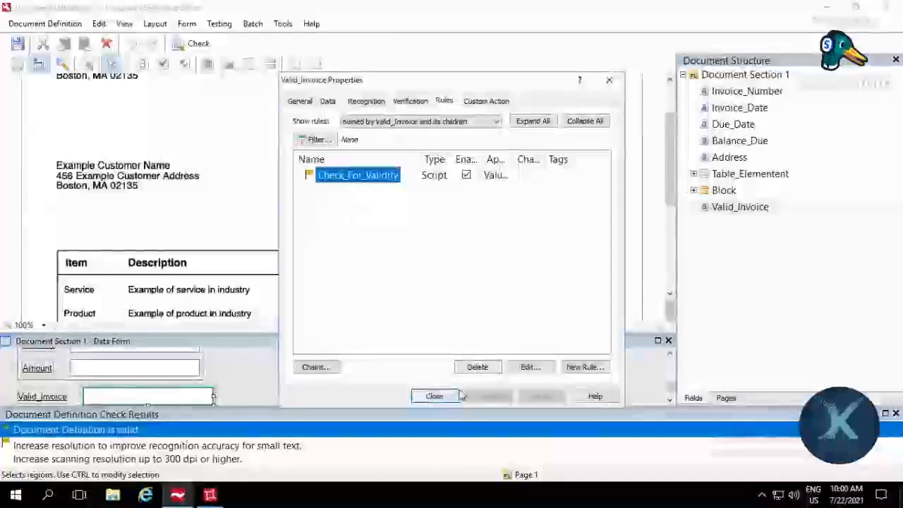
left_click(448, 399)
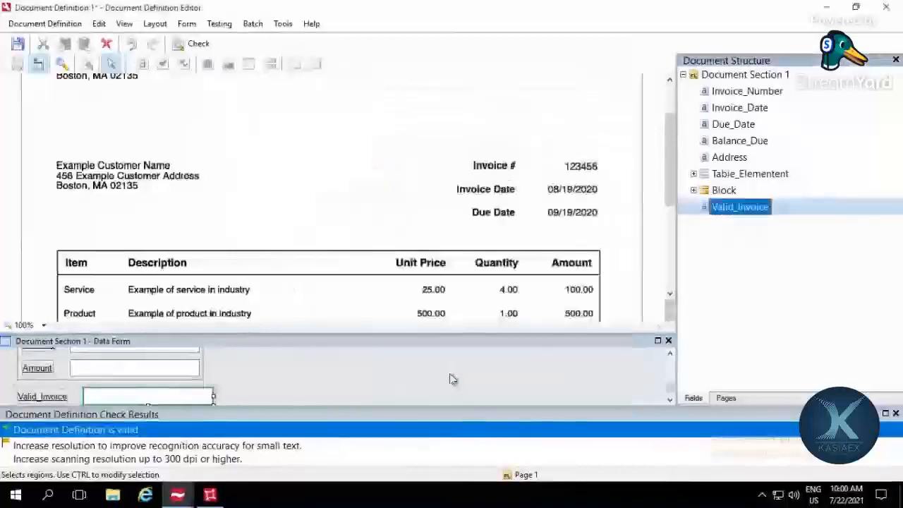
Step: Save the document definition, run a test to inspect the Valid_Invoice field on the data form, and finish the test
key("ctrl+s")
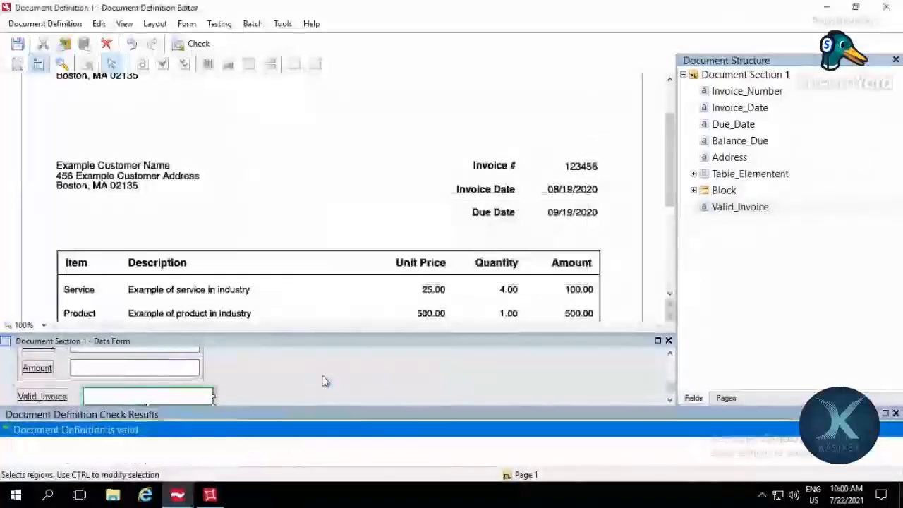
left_click(224, 24)
left_click(234, 40)
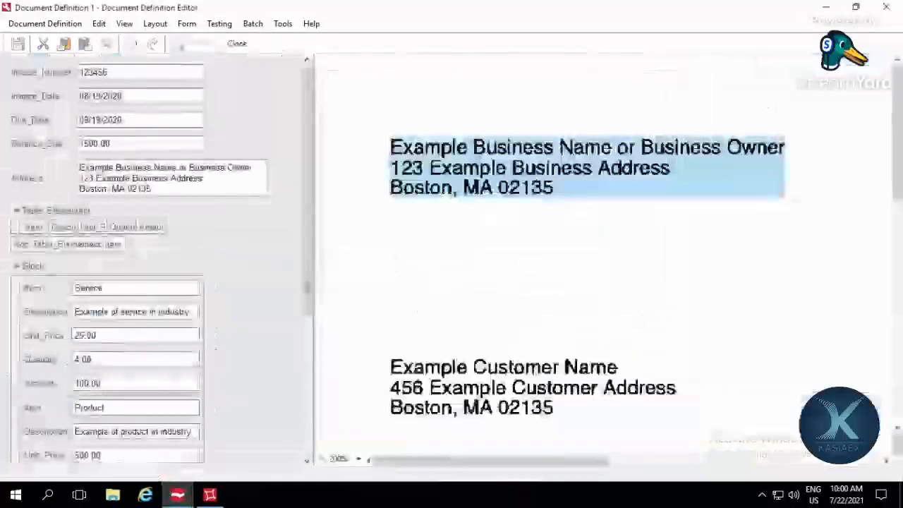
left_click(187, 439)
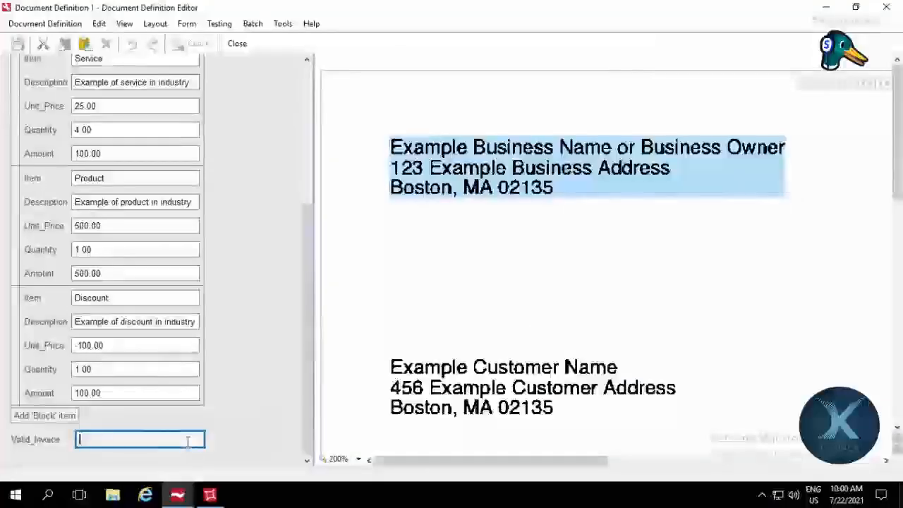
left_click(219, 24)
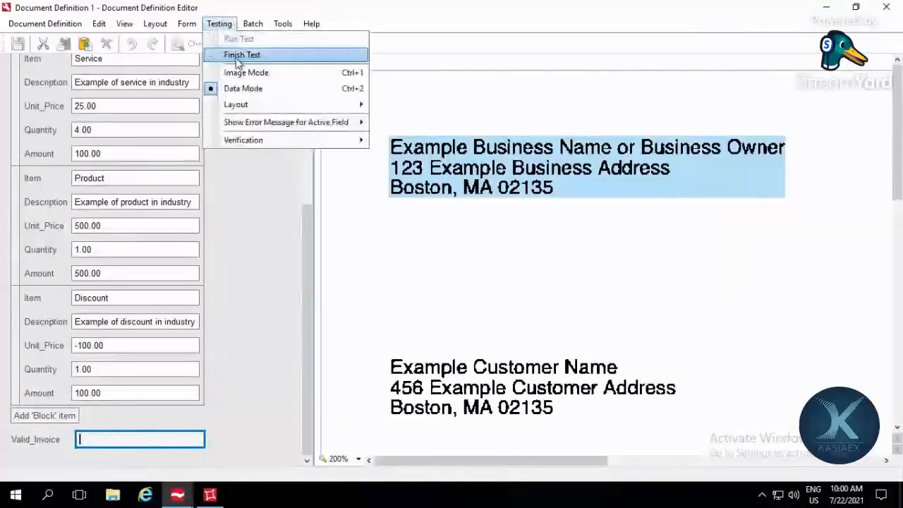
left_click(240, 55)
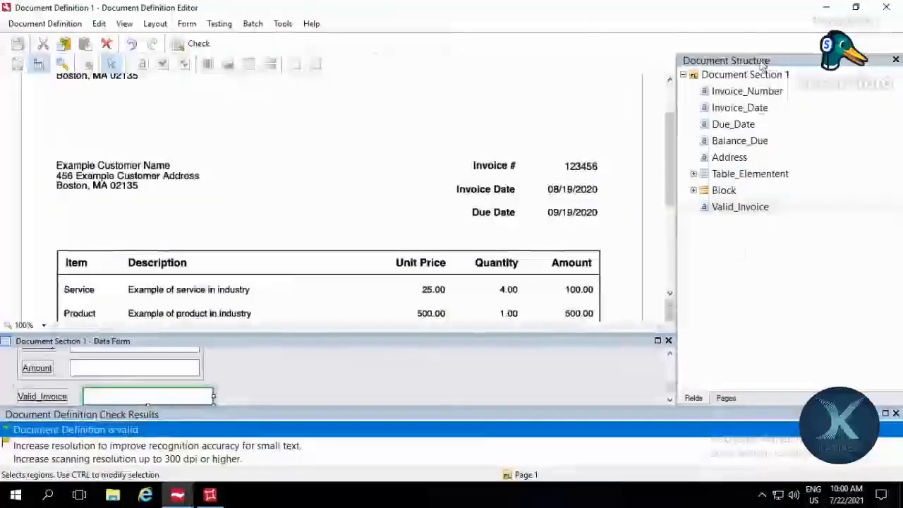
Step: Review the available fields of Valid_Invoice's Check_For_Validity rule and open the rule's script for editing
double_click(752, 209)
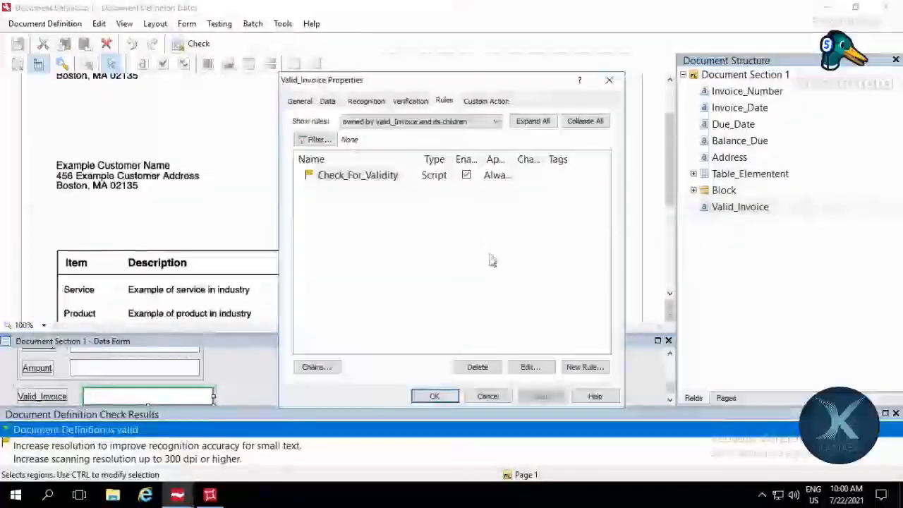
double_click(383, 176)
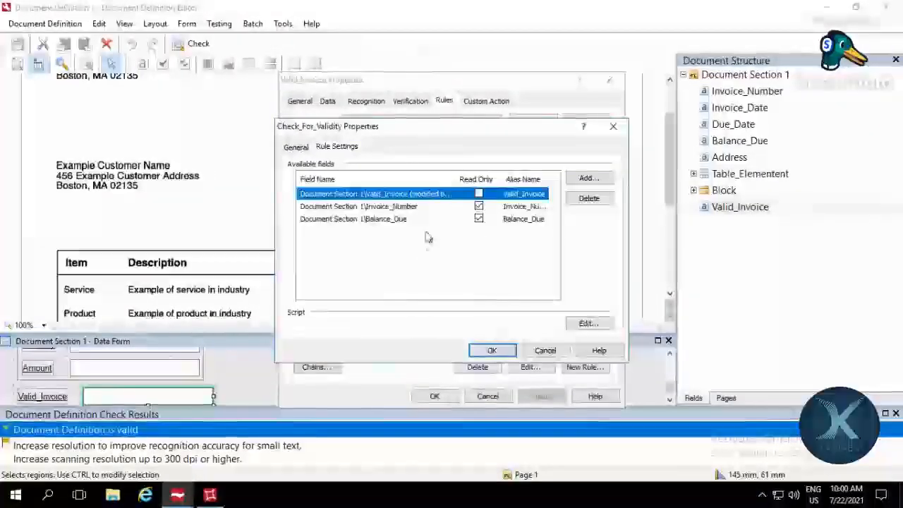
left_click(397, 208)
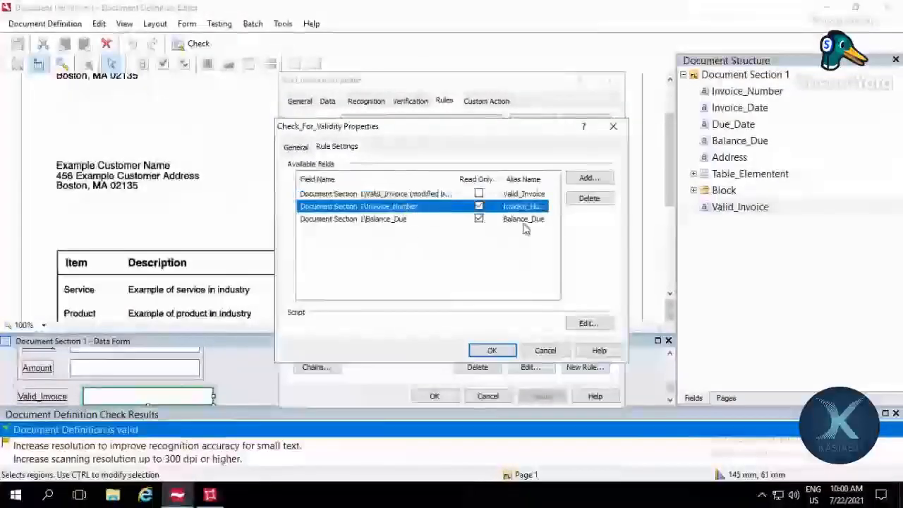
left_click(589, 178)
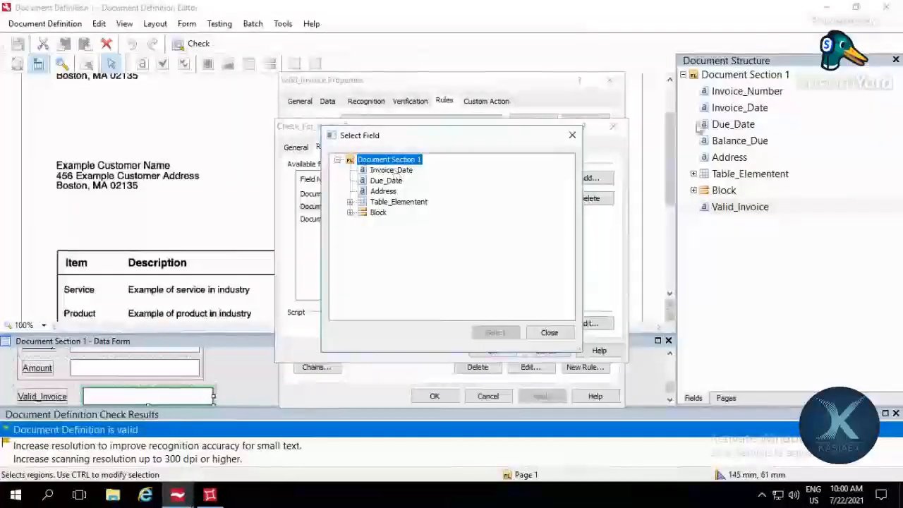
left_click(572, 136)
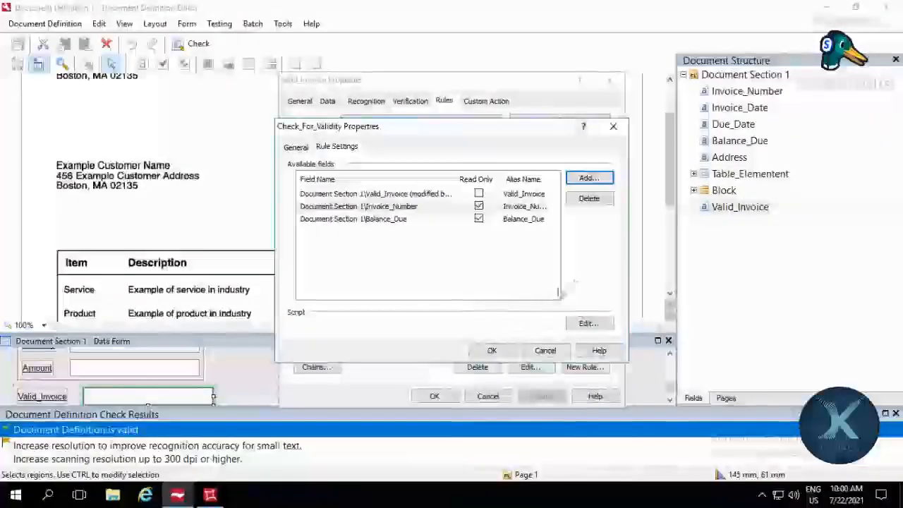
left_click(585, 324)
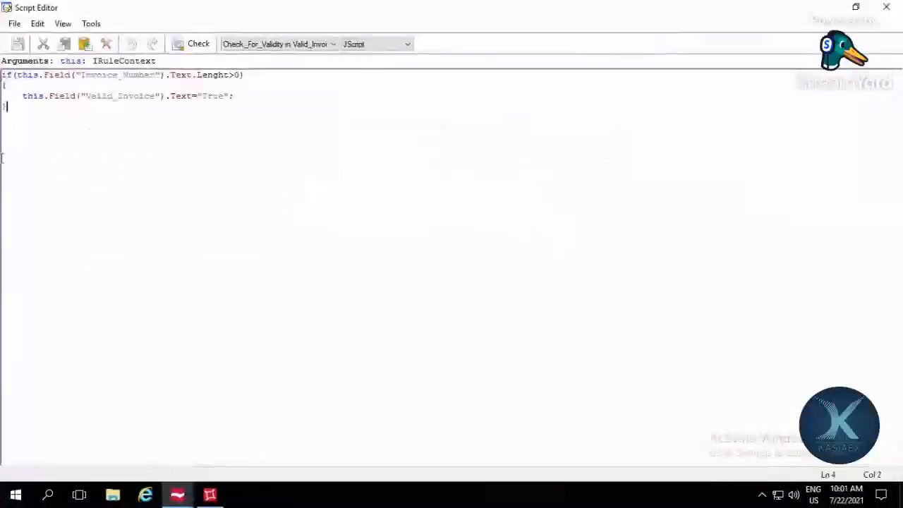
Step: Test the rule script with asdsdfsdf as the Invoice_Number and return to the code
left_click(90, 24)
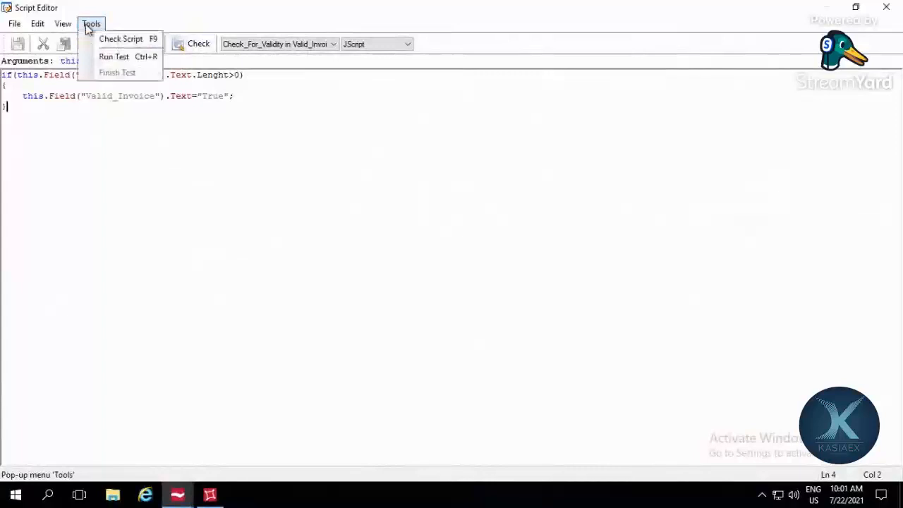
left_click(96, 58)
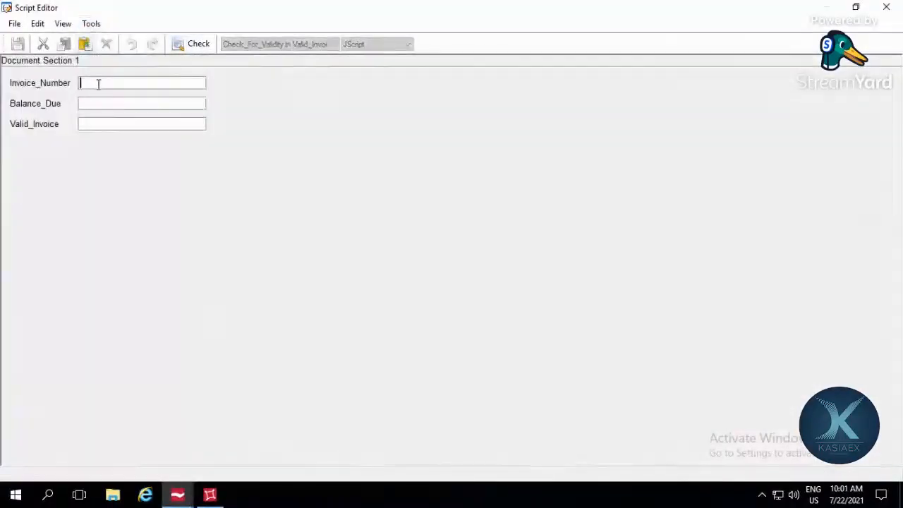
type("asdsdfsdf")
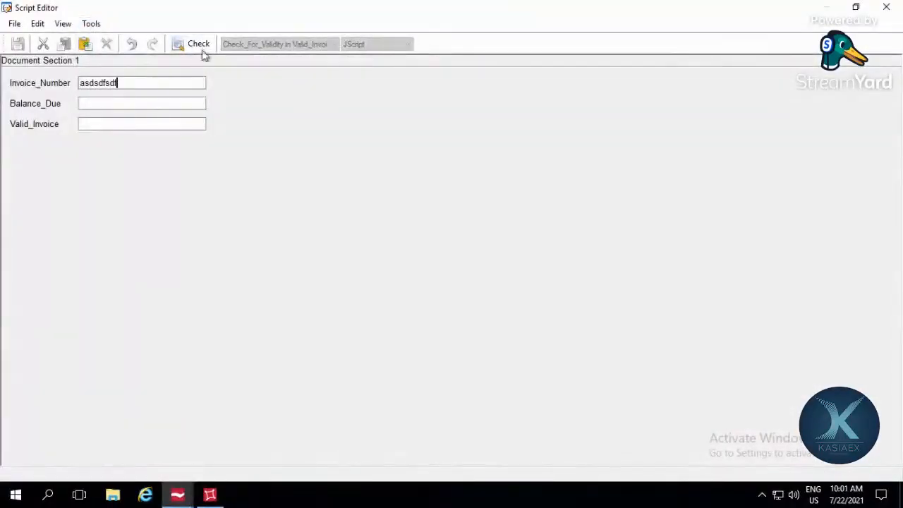
left_click(202, 44)
left_click(528, 294)
left_click(885, 8)
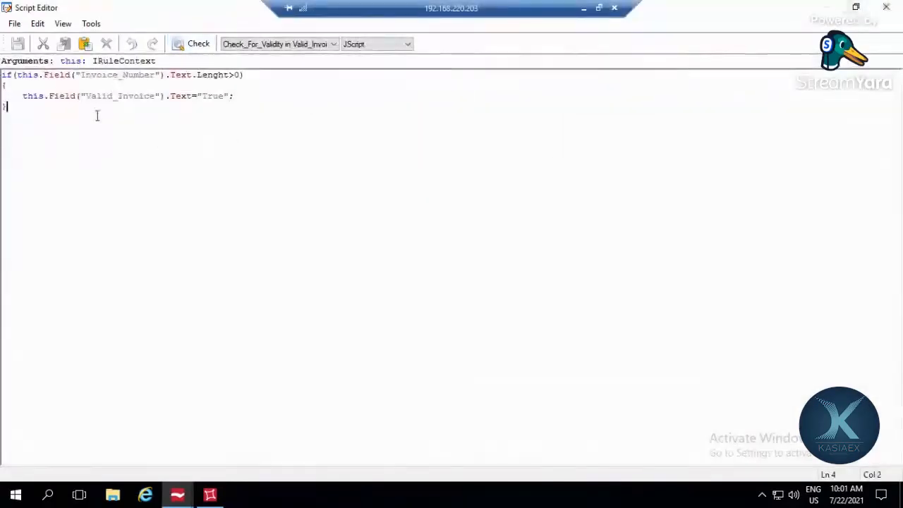
Step: Remove the if condition, both braces and the "True" value from the script, leaving only the start of the Valid_Invoice text assignment
key("Return")
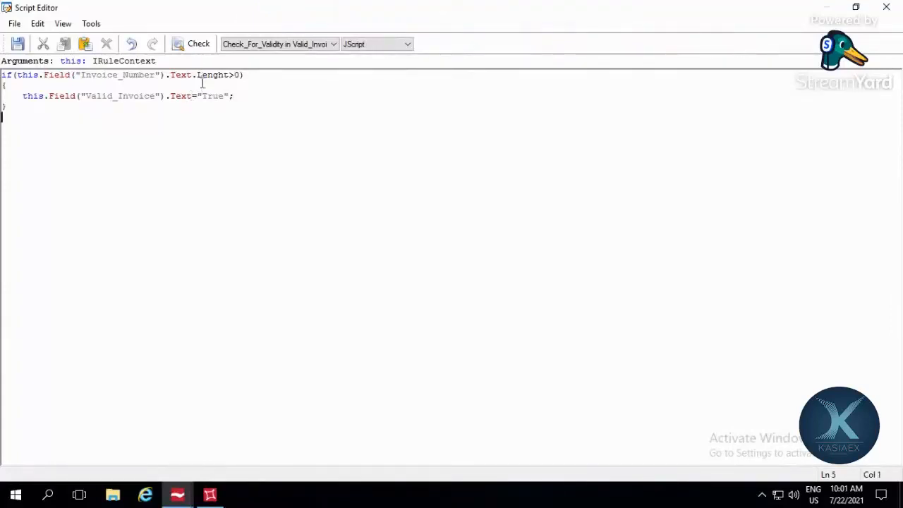
left_click_drag(244, 75, 1, 49)
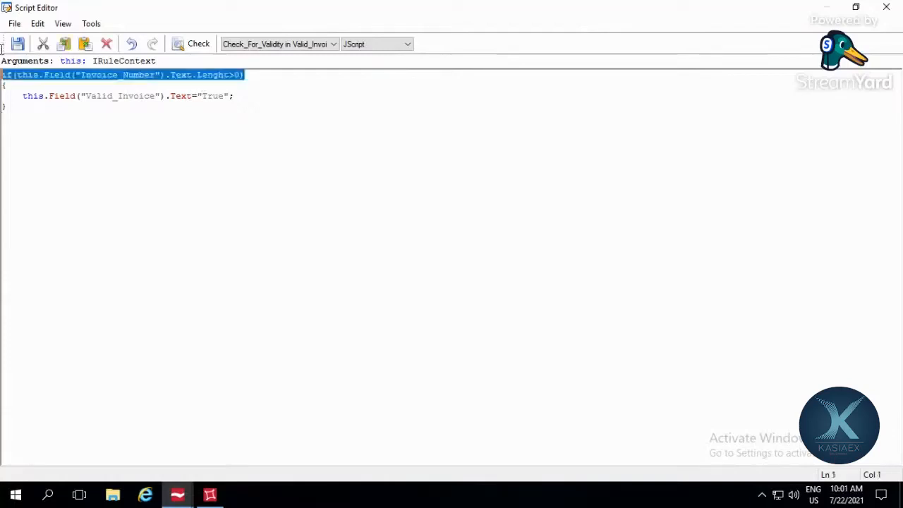
key("Delete")
key("Delete")
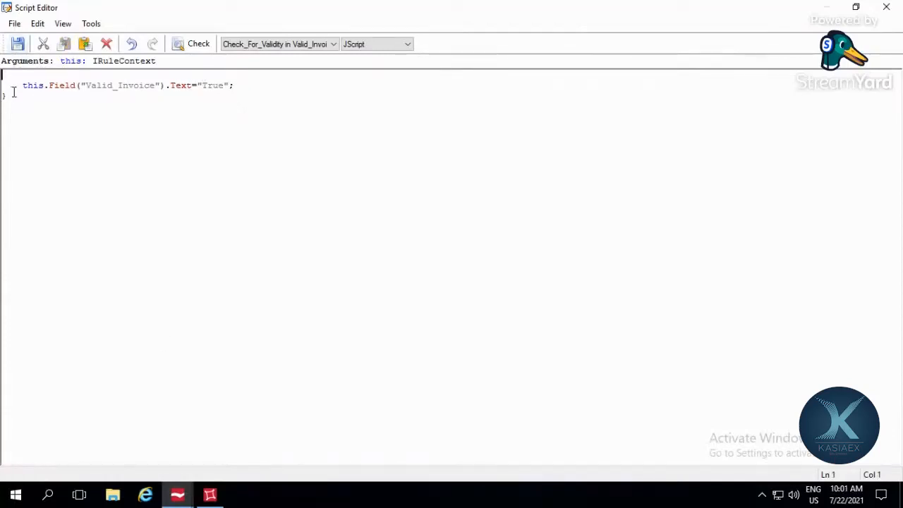
left_click(3, 85)
left_click(46, 98)
double_click(260, 79)
left_click(264, 88)
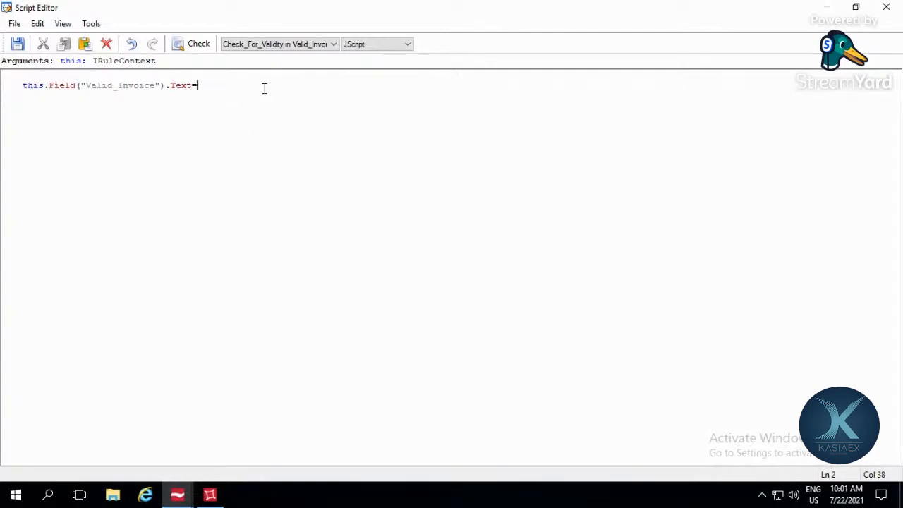
Step: Complete the Valid_Invoice text assignment with this.Field("Invoice_Number").Text;
type("this.fi")
key("BackSpace")
key("BackSpace")
key("BackSpace")
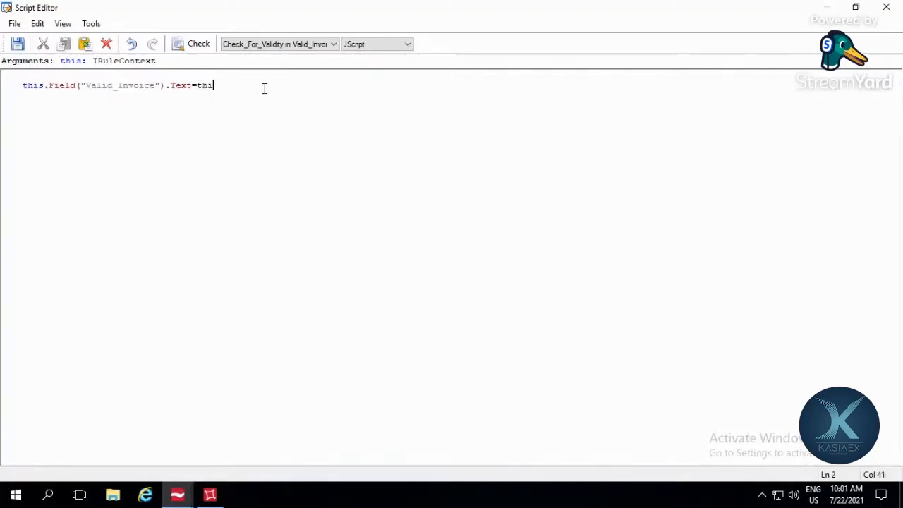
type("s.f")
key("Return")
type("()")
key("Left")
type("\"")
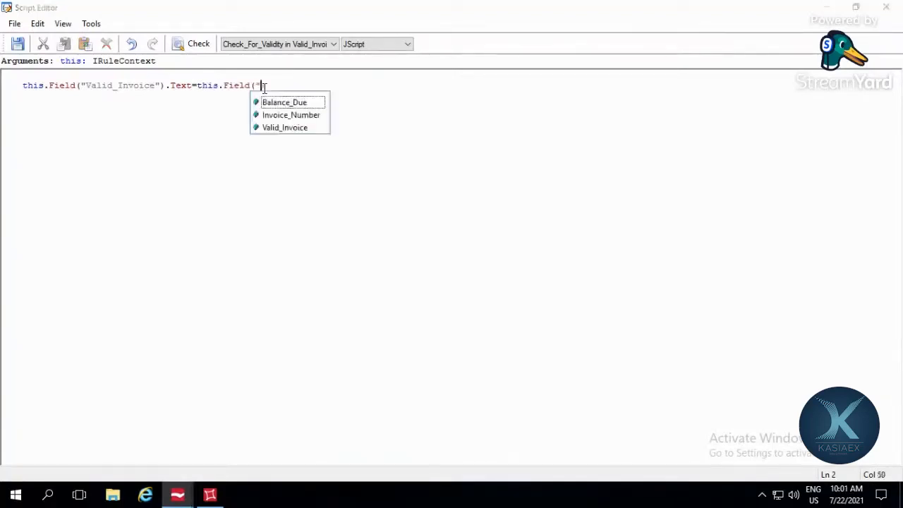
key("Down")
key("Down")
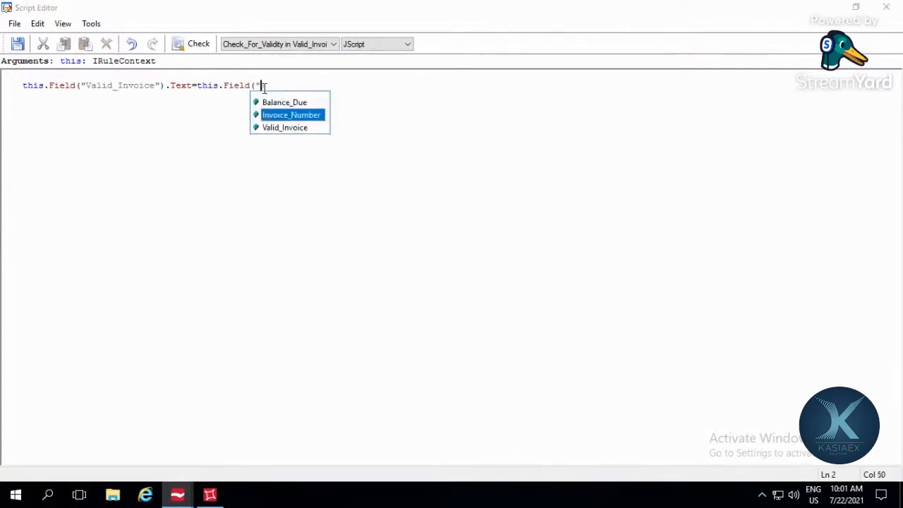
key("Return")
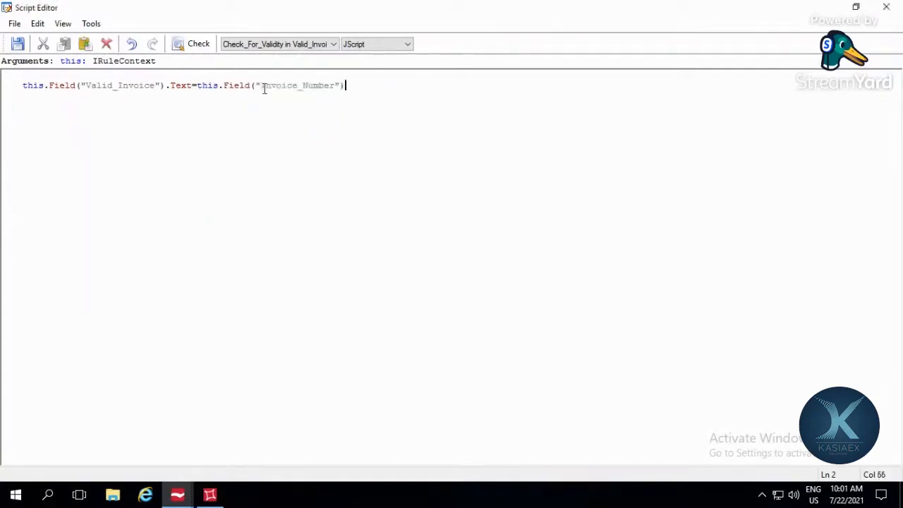
type(".Te")
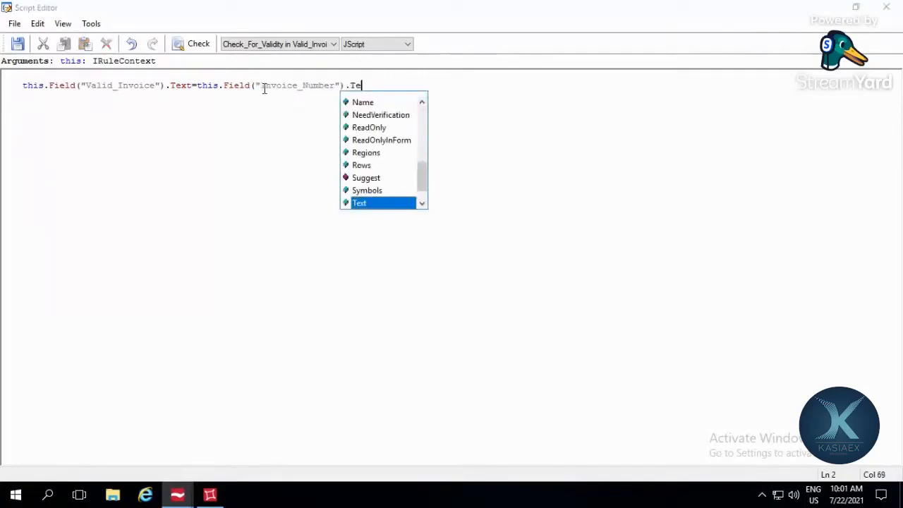
key("Return")
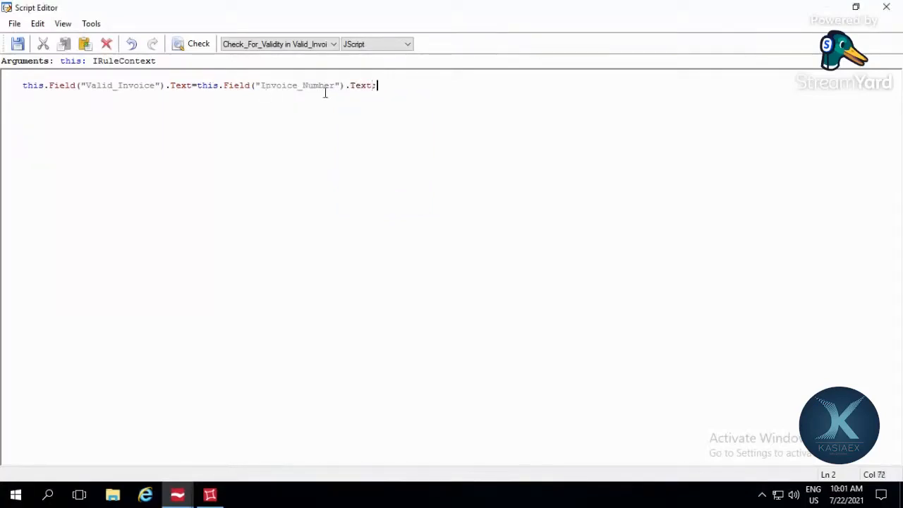
Step: Check the script code, run the script test with the asdsdfsdf Invoice_Number, and return to the code
left_click(186, 46)
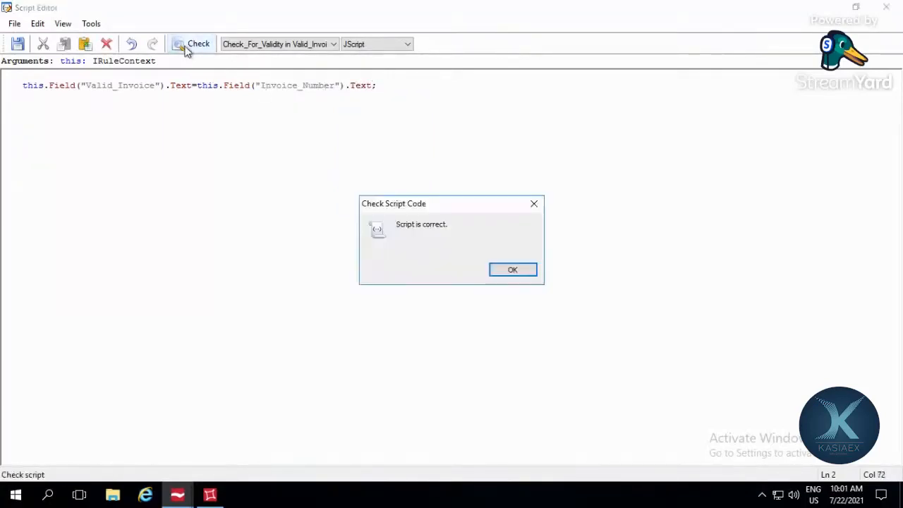
left_click(522, 272)
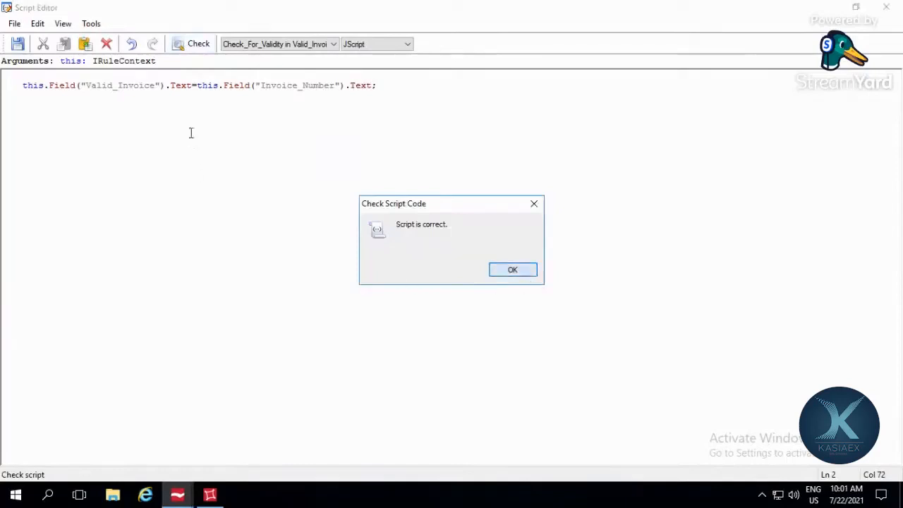
left_click(157, 123)
left_click(91, 23)
left_click(130, 57)
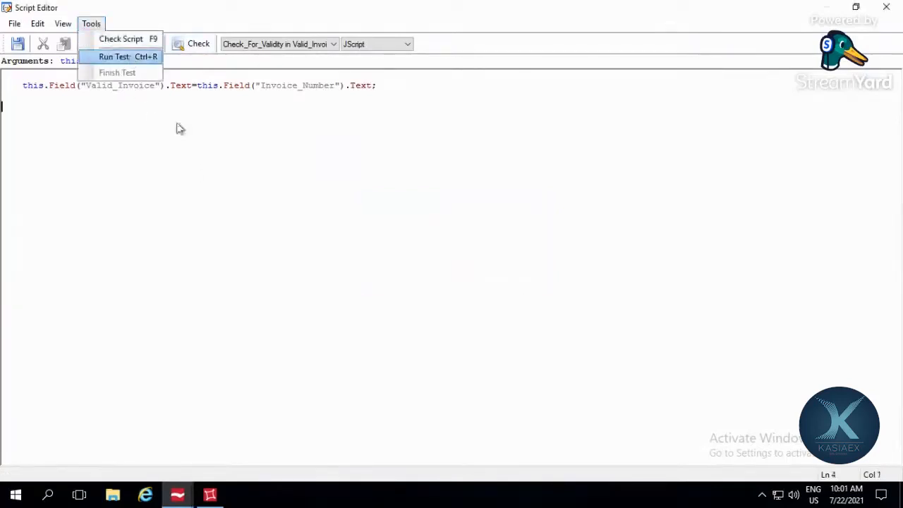
left_click(195, 45)
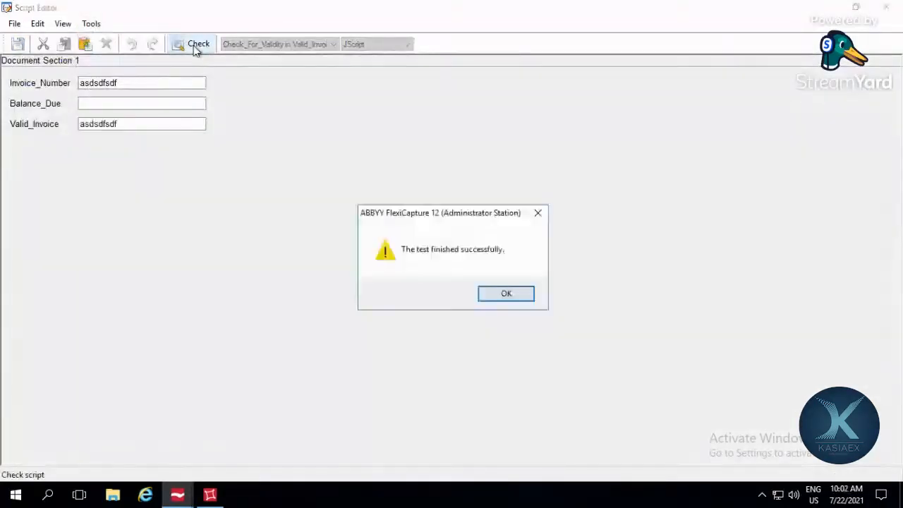
left_click(504, 293)
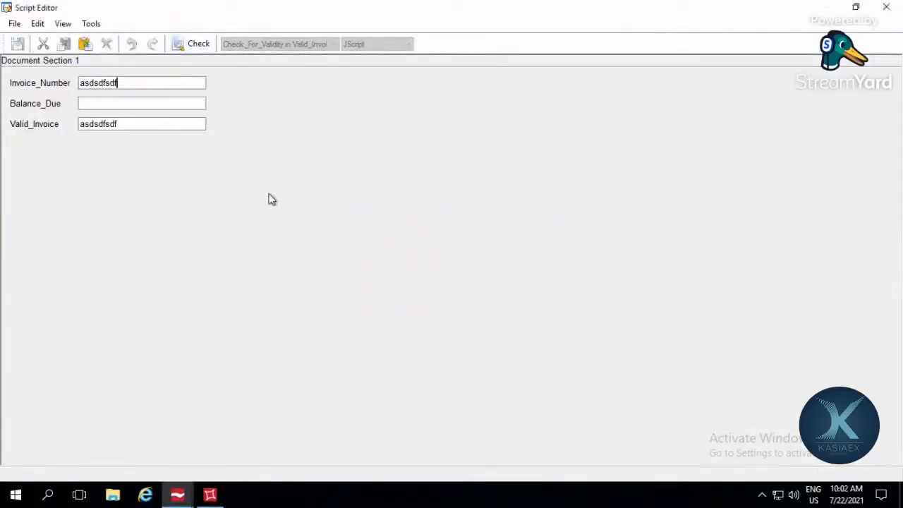
left_click(888, 10)
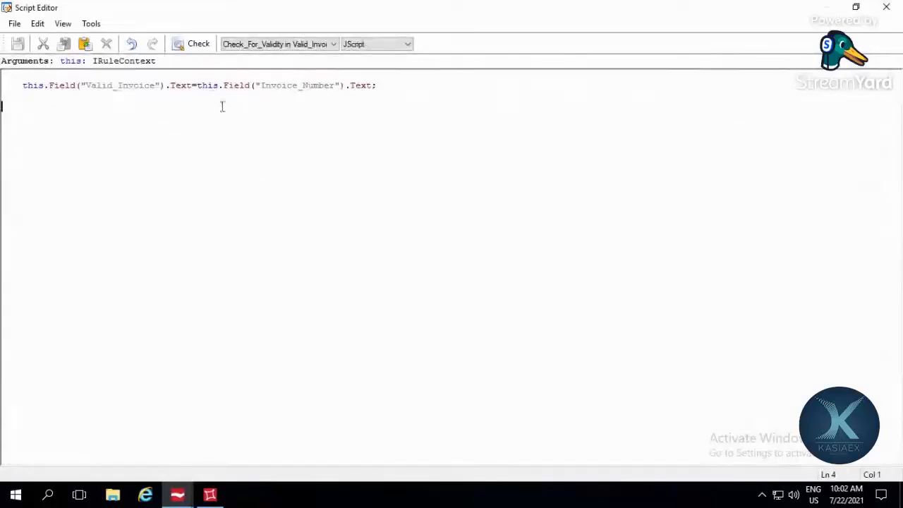
Step: Add the condition if(this.Field("Invoice_Number").Text.length>0) above the Valid_Invoice assignment
left_click(168, 74)
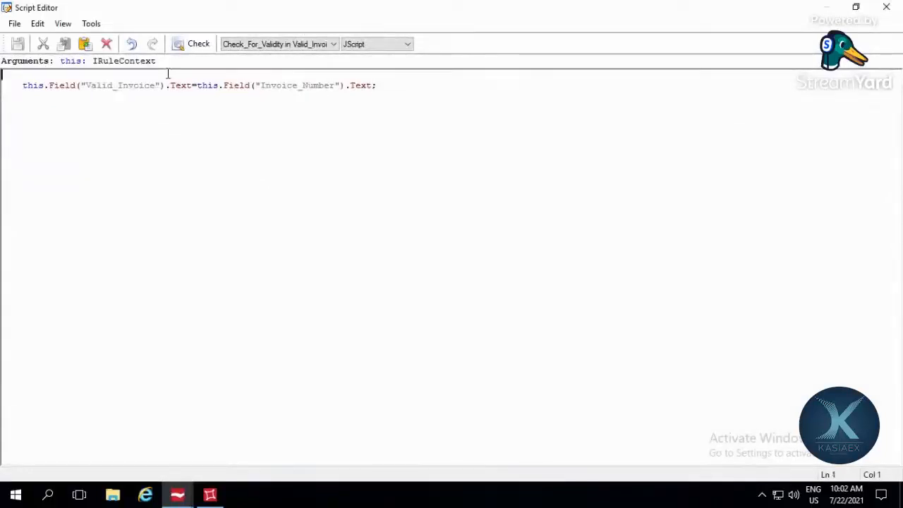
type("i")
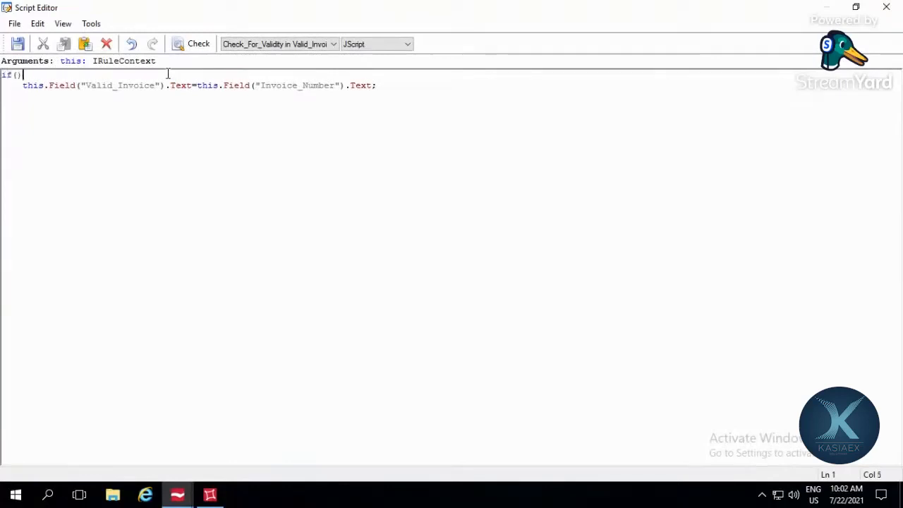
type("f(This")
type("thi")
type(".Field")
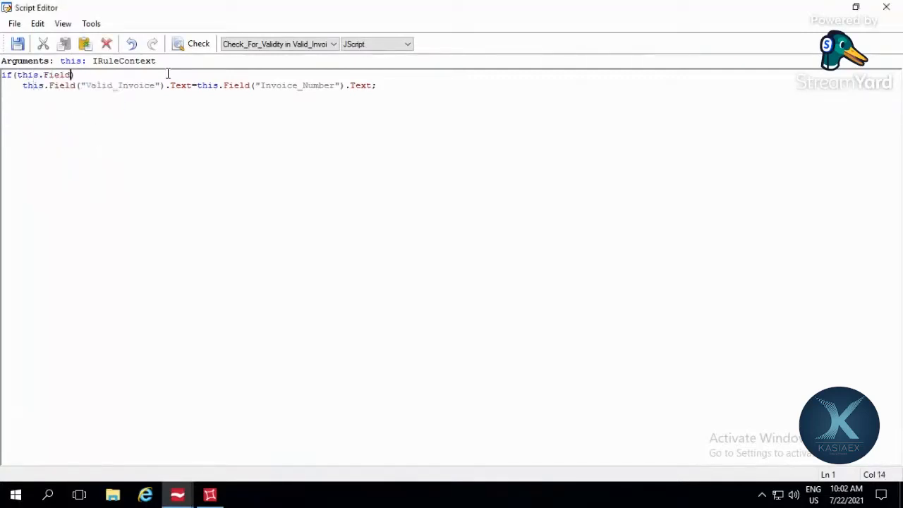
type("()")
key("Left")
type("\"")
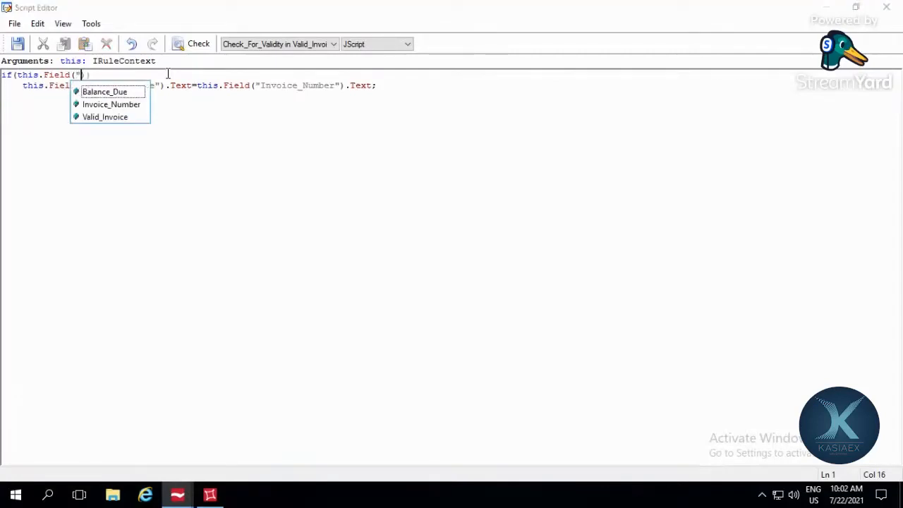
key("Down")
key("Return")
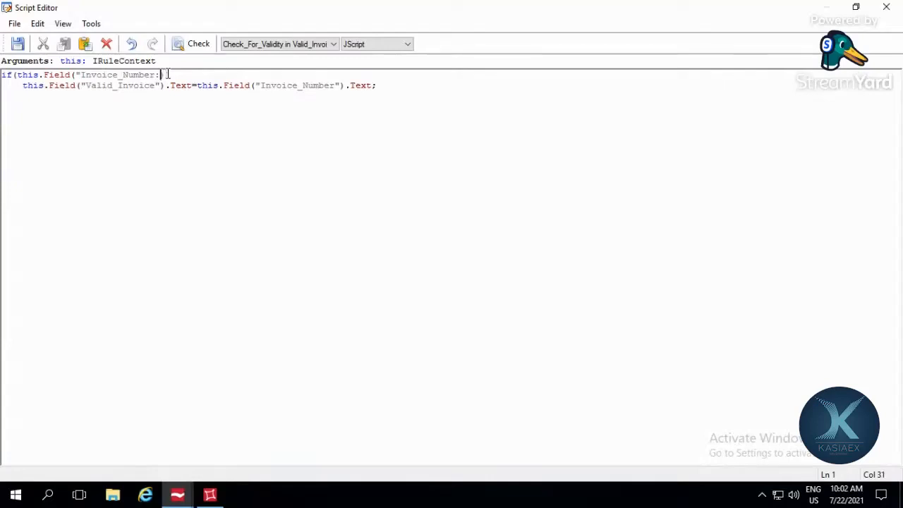
type("\").Text")
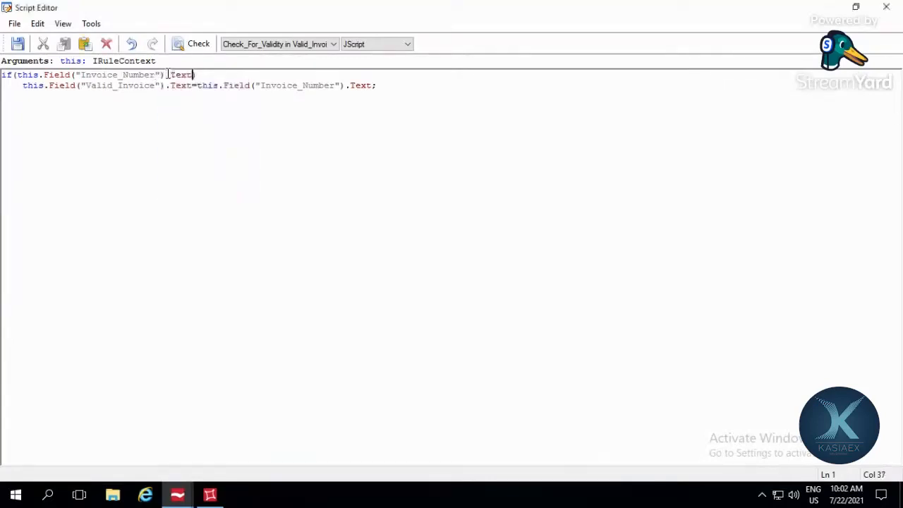
type(".length>0")
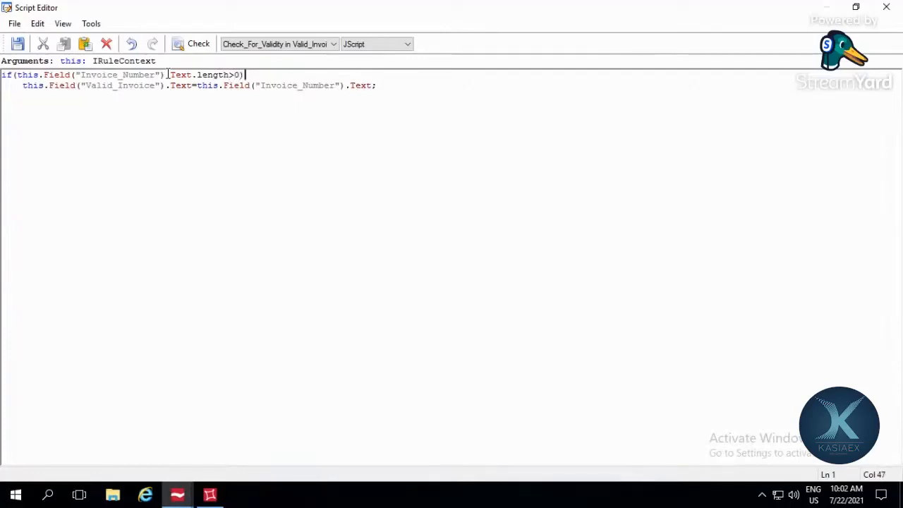
Step: Enclose the Valid_Invoice assignment in curly braces below the if condition and check the script code
key("Return")
key("Down")
key("Down")
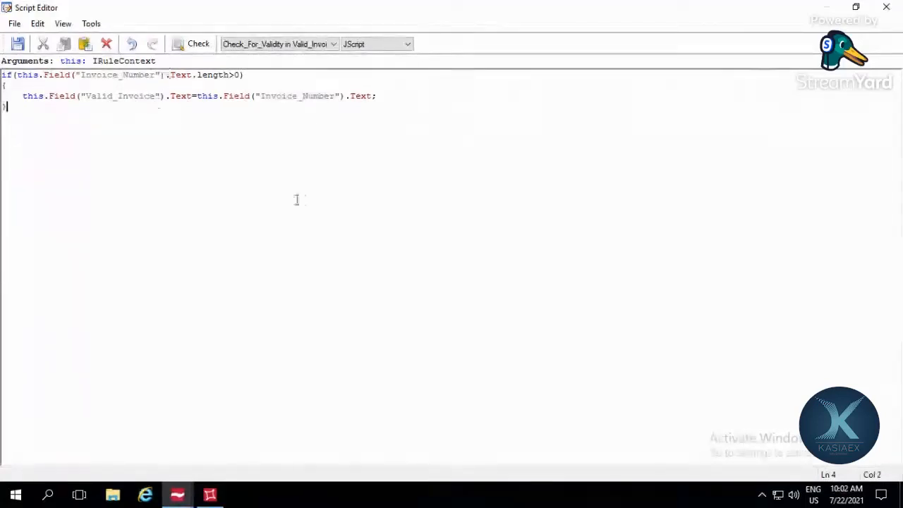
type("}")
key("Return")
left_click(190, 43)
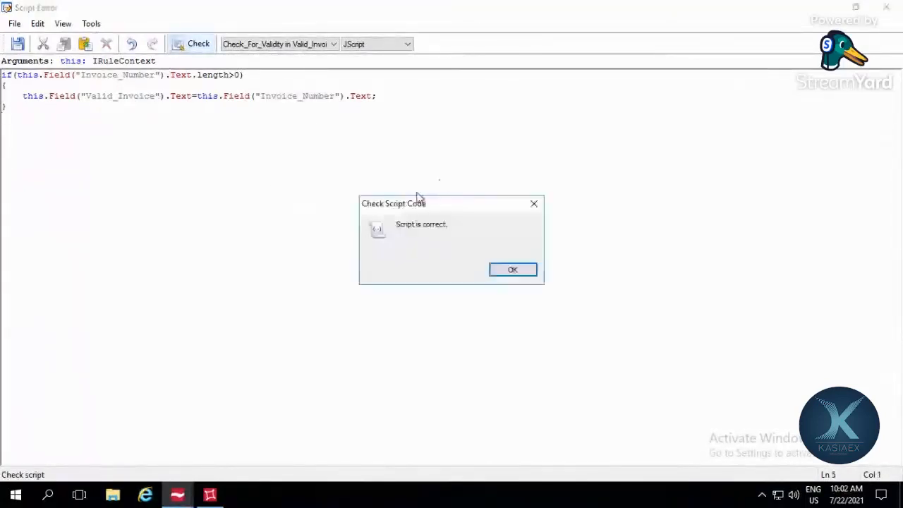
left_click(512, 269)
Step: Run the script test with Valid_Invoice cleared and asdsdfsdf as the Invoice_Number, and return to the code
left_click(91, 24)
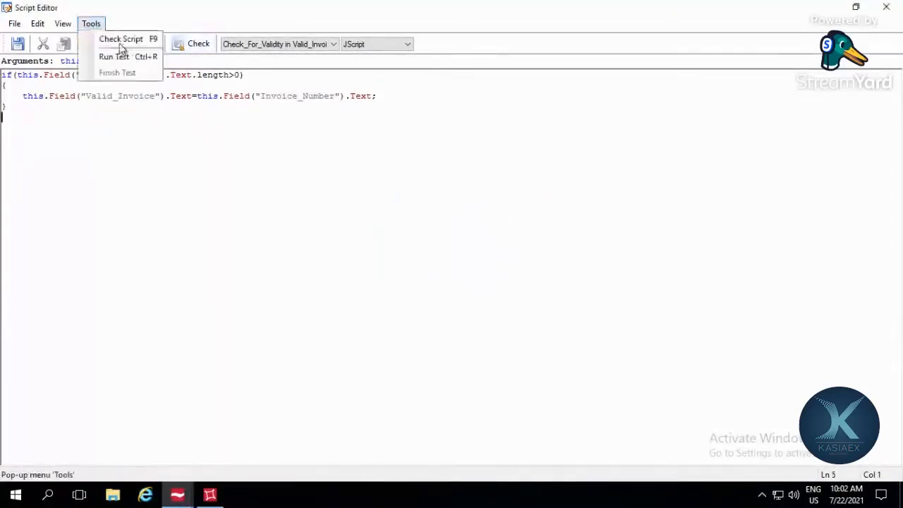
left_click(128, 58)
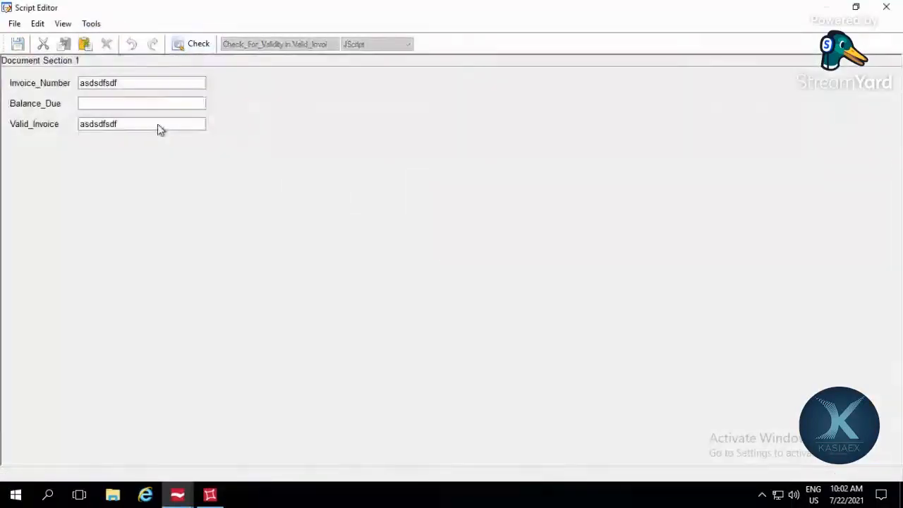
left_click_drag(159, 125, 73, 124)
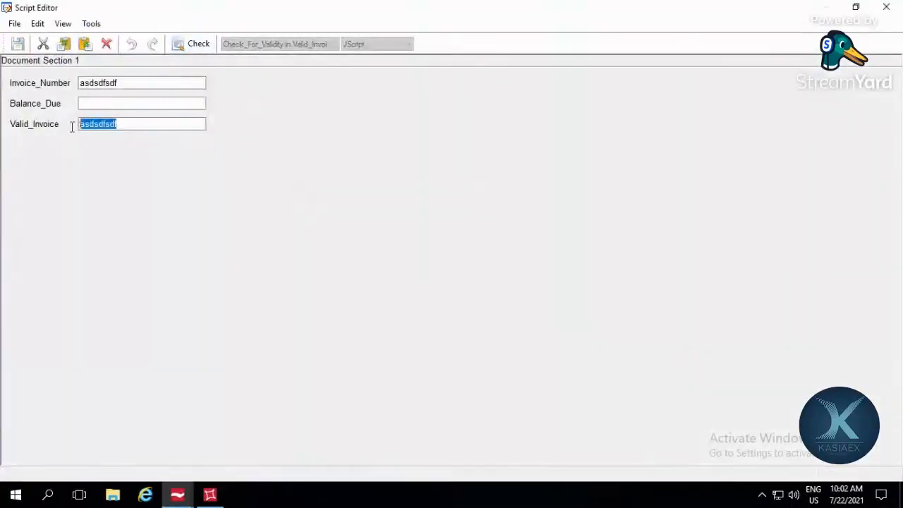
key("BackSpace")
left_click(130, 103)
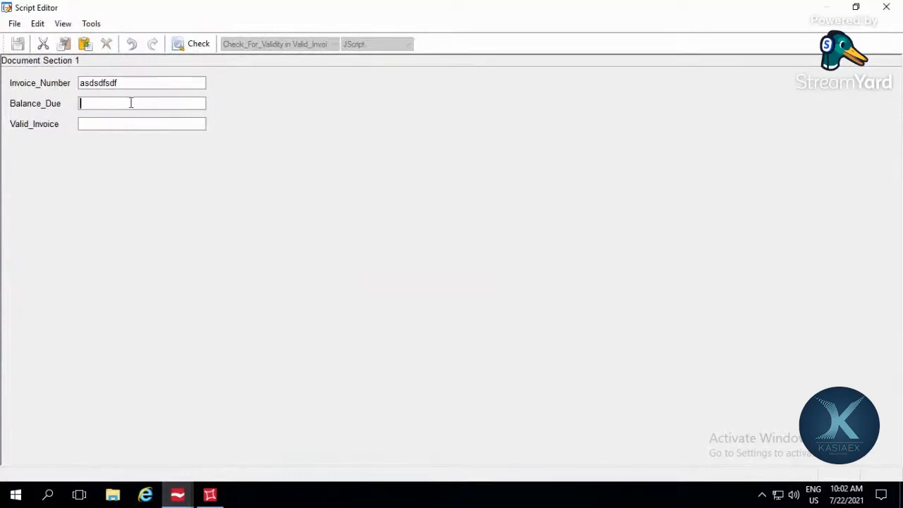
left_click(200, 43)
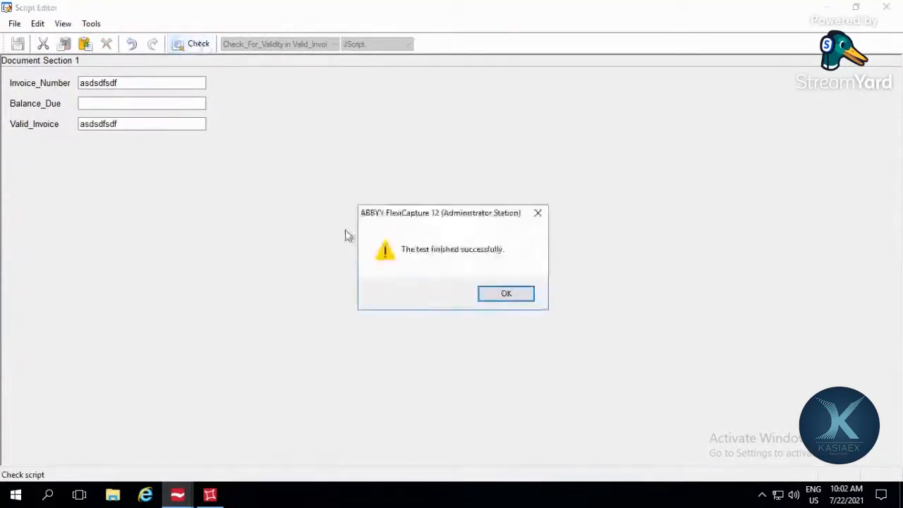
left_click(499, 295)
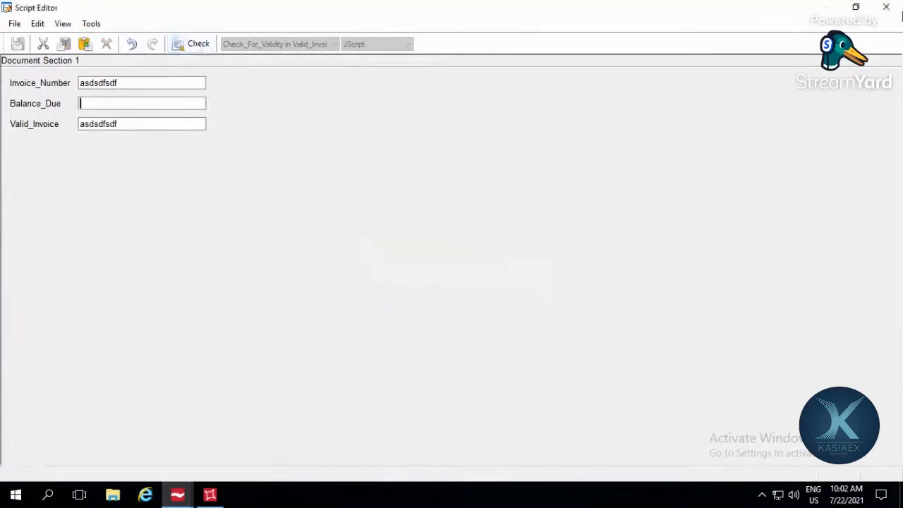
left_click(886, 7)
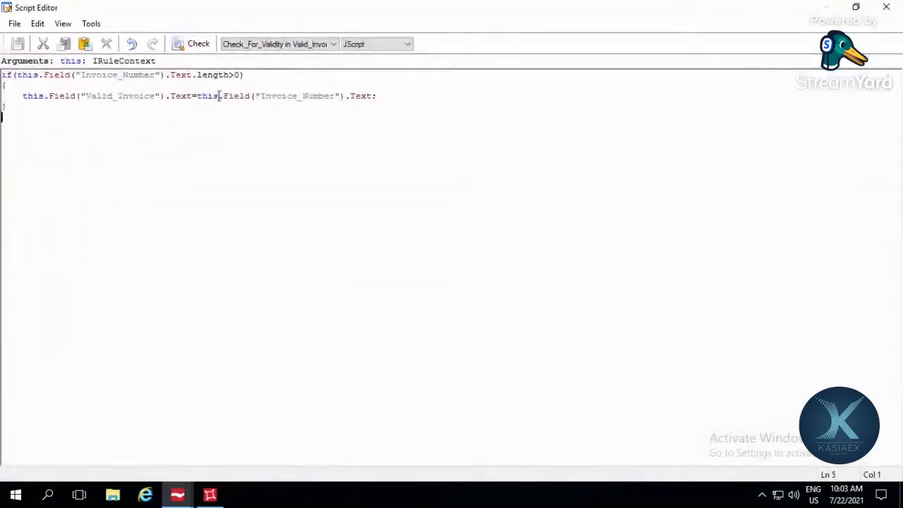
Step: Replace the Invoice_Number reference assigned to the Valid_Invoice text with the value 'True'
left_click(197, 96)
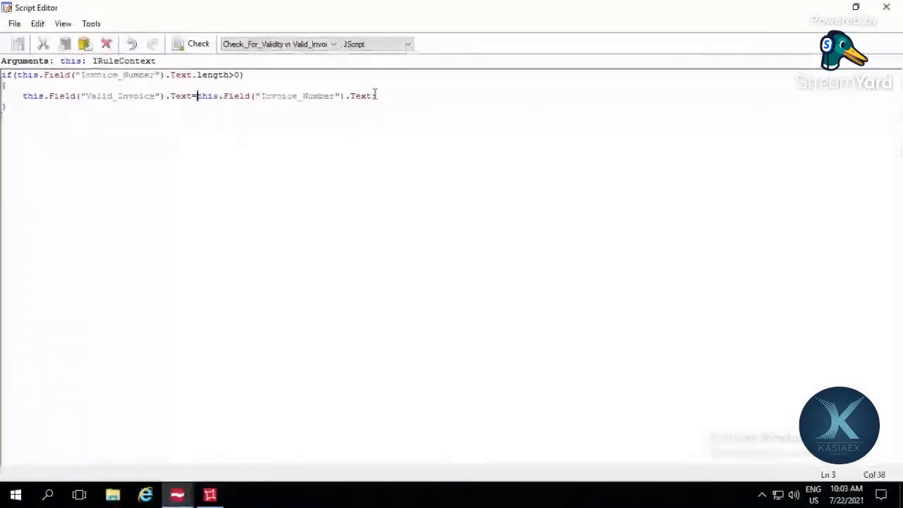
left_click(373, 96, "shift")
type("''")
key("Left")
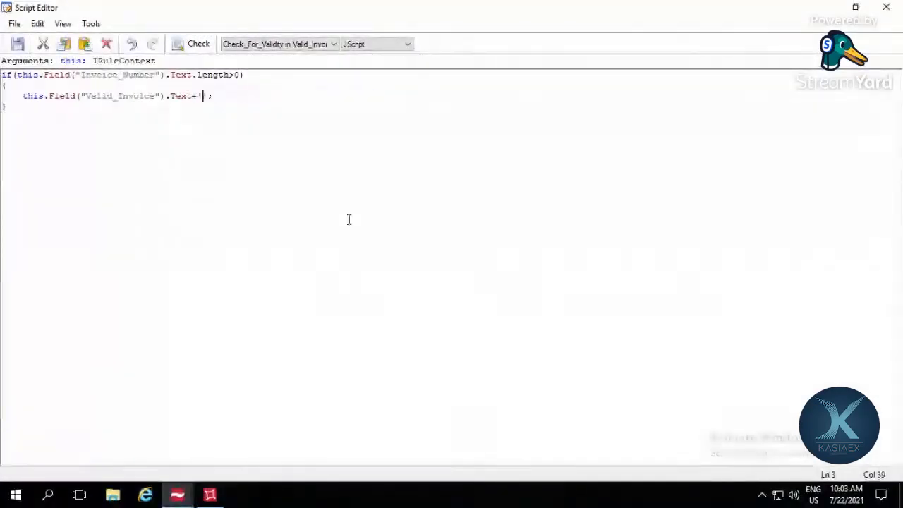
type("Ture")
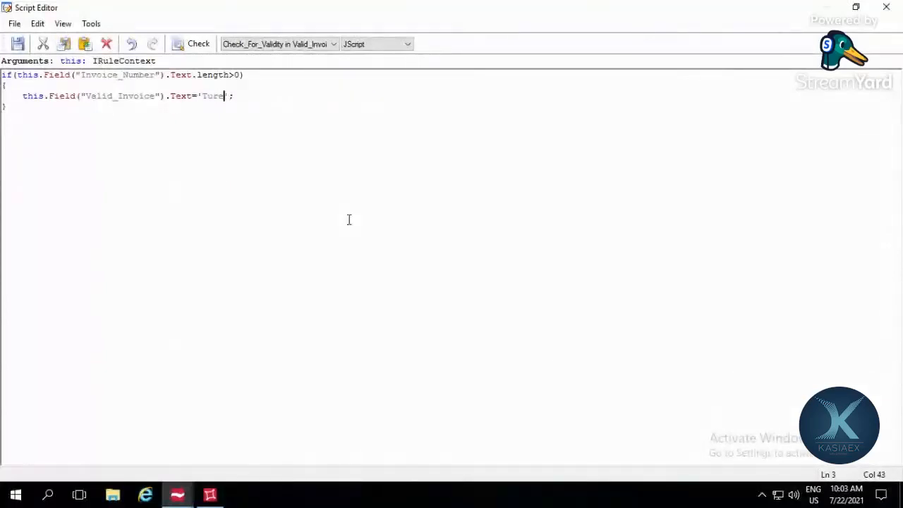
left_click(312, 213)
left_click(215, 100)
key("BackSpace")
left_click(207, 146)
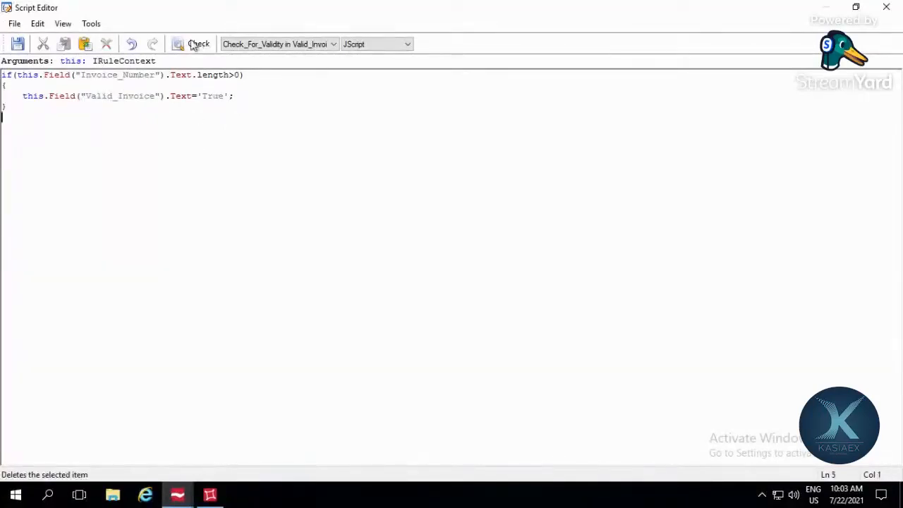
Step: Test the script that assigns 'True' using the existing asdsdfsdf Invoice_Number, and return to the code
left_click(92, 27)
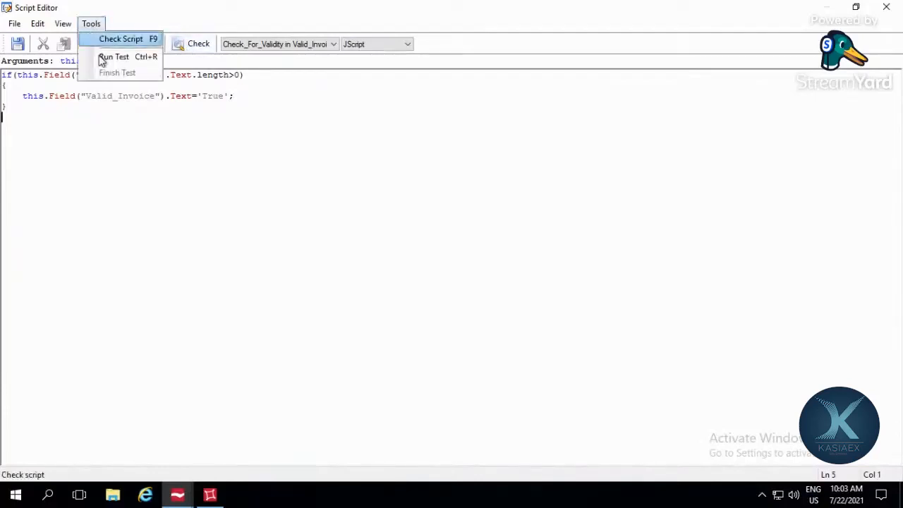
left_click(106, 57)
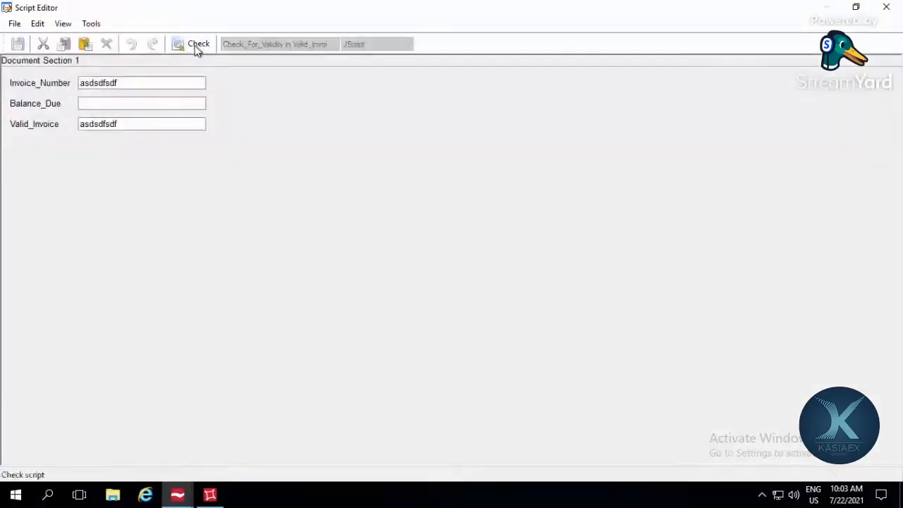
left_click(194, 46)
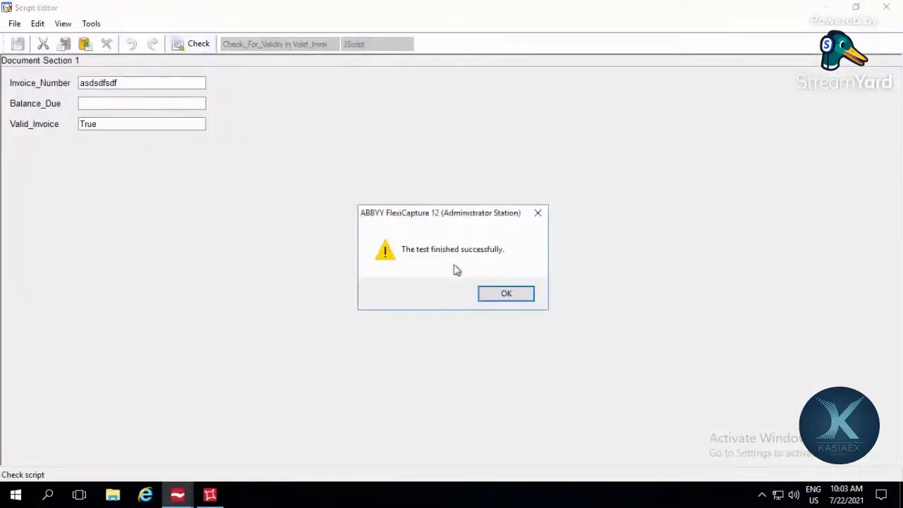
left_click(504, 294)
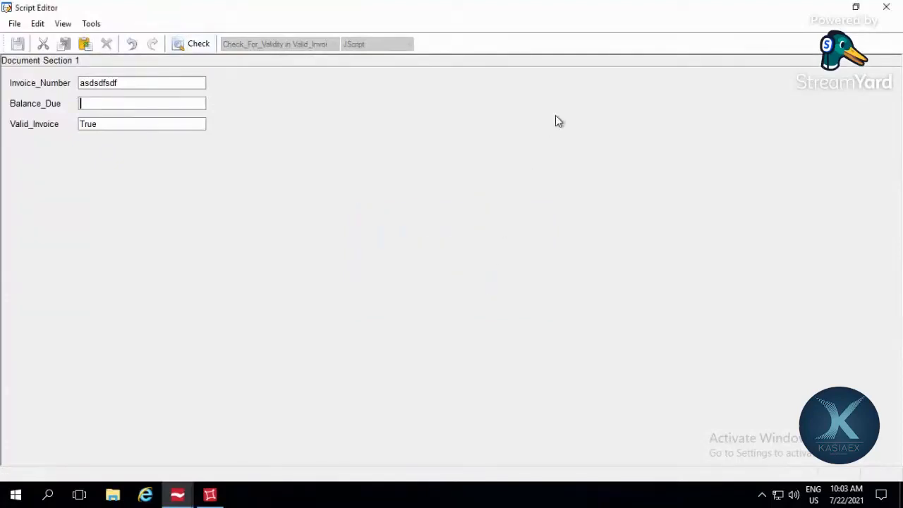
left_click(887, 8)
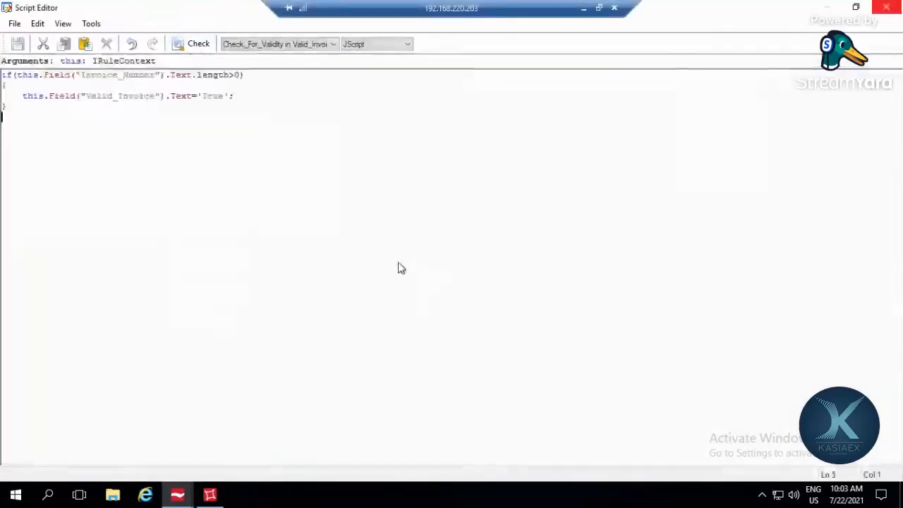
Step: Extend the if condition with && this.Field("Balance_Due").Text.length>0 after the Invoice_Number length test
key("Up")
key("Up")
key("Up")
key("Right")
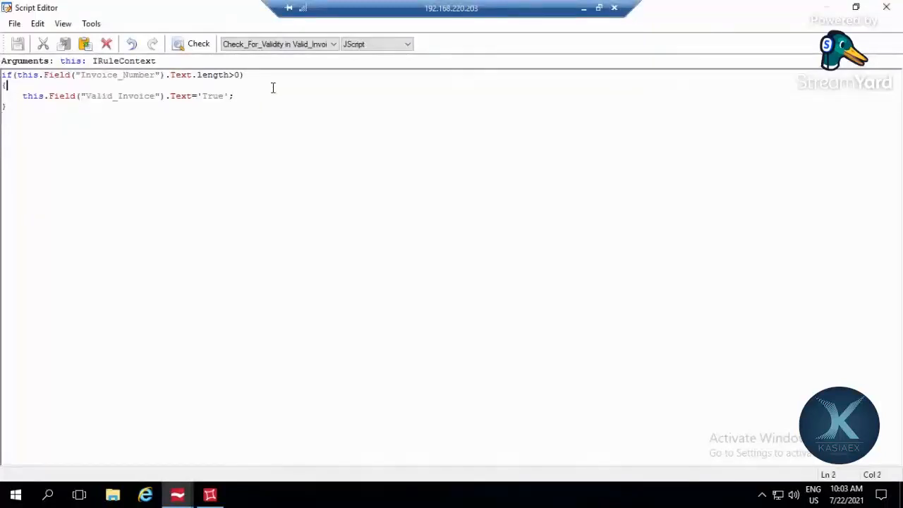
left_click(273, 78)
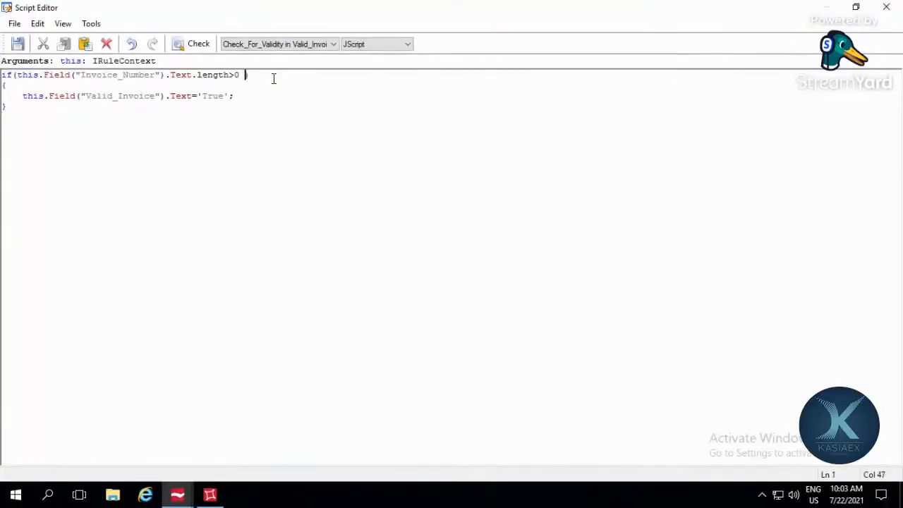
type("&& this.fi")
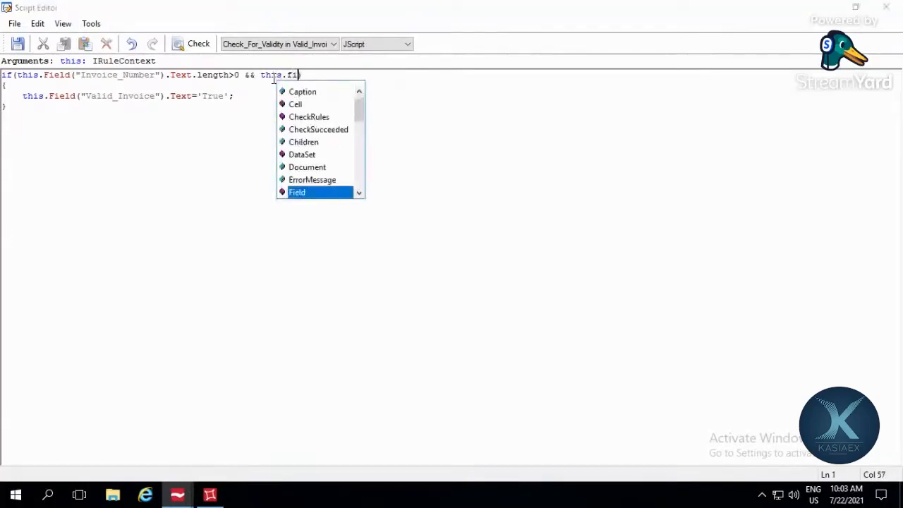
key("Return")
type("()")
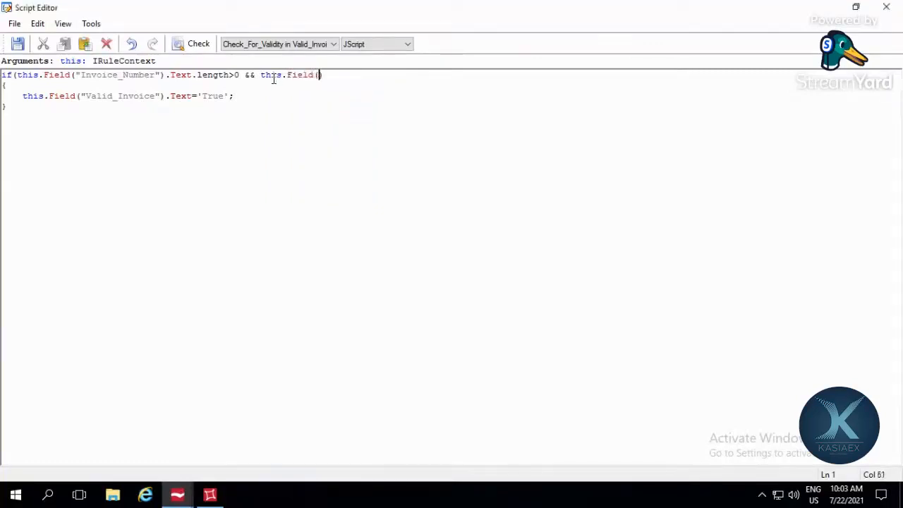
type("\"")
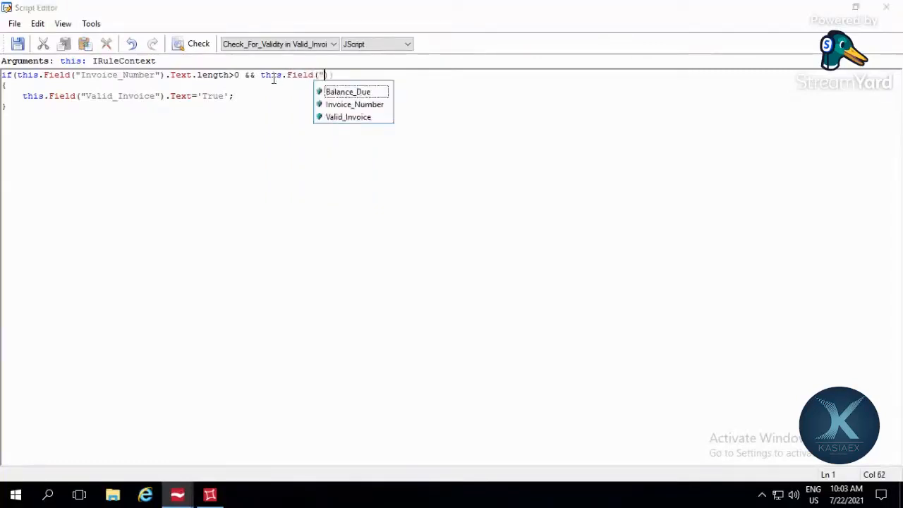
key("Down")
key("Return")
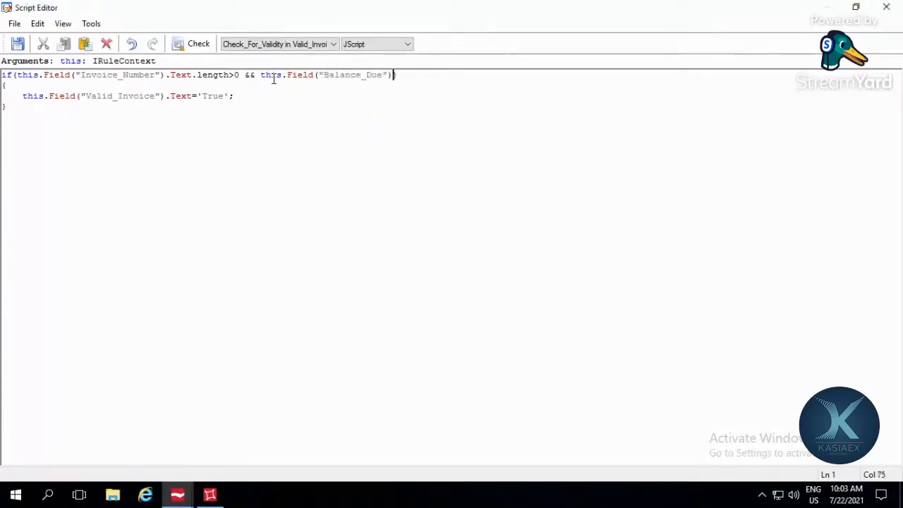
type(".t")
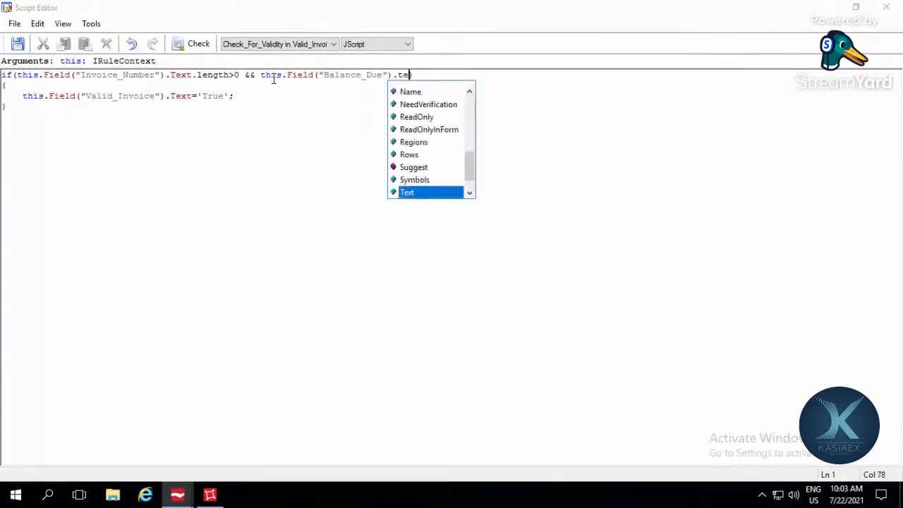
type("e")
key("Return")
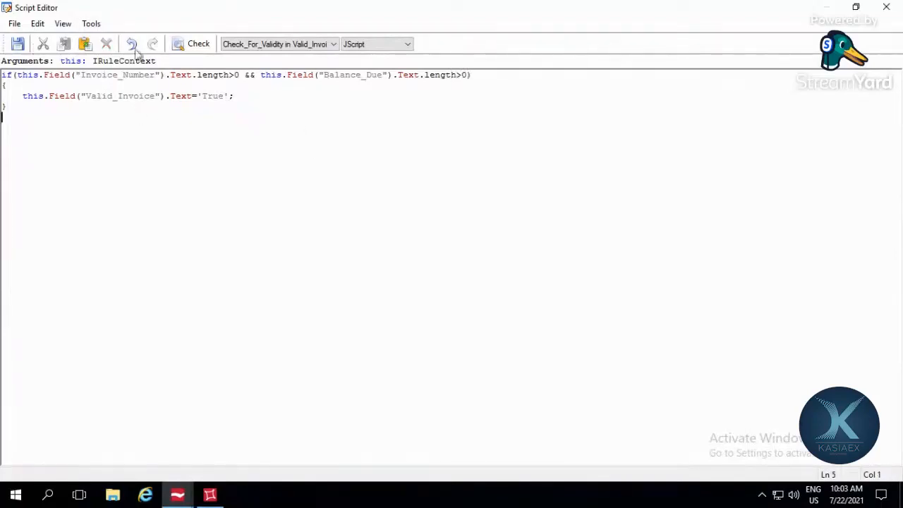
Step: Check the script code with the two-field condition and save the script
left_click(198, 50)
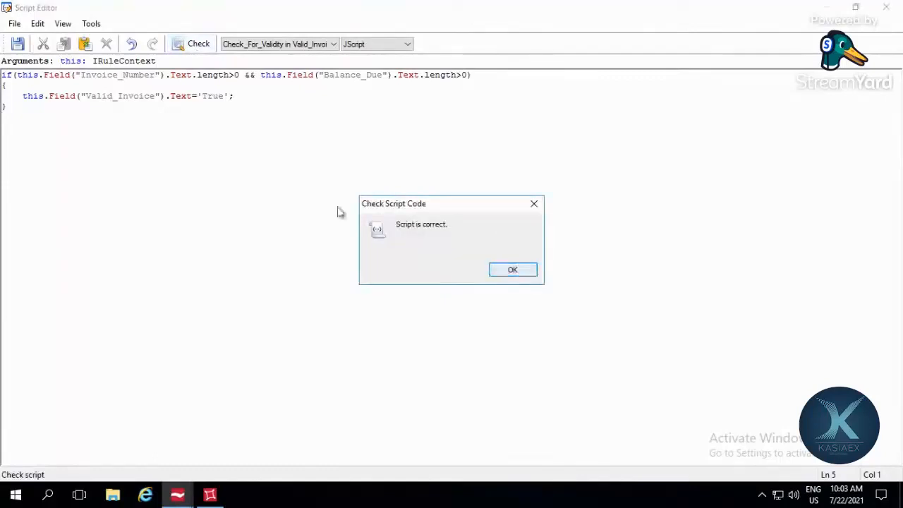
key("Return")
left_click(19, 44)
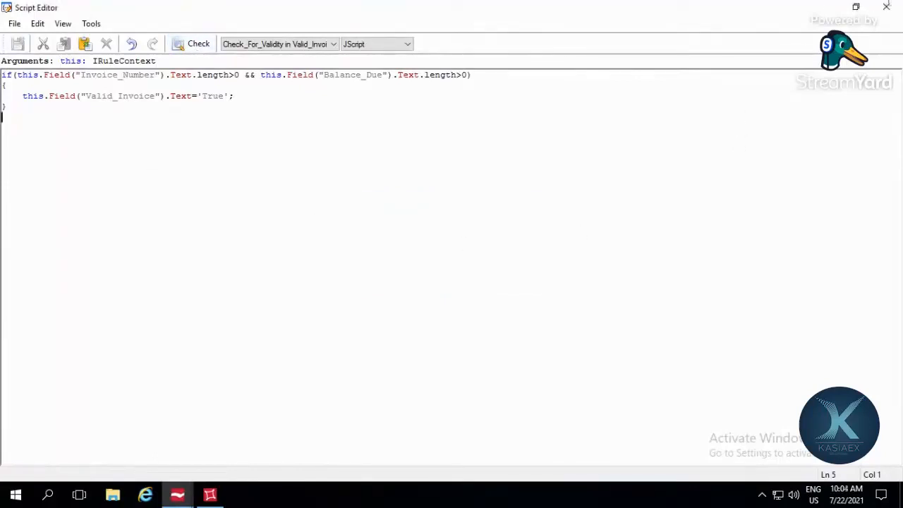
Step: Close the script editor, confirm the Check_For_Validity rule and Valid_Invoice properties, and save the document definition
left_click(886, 7)
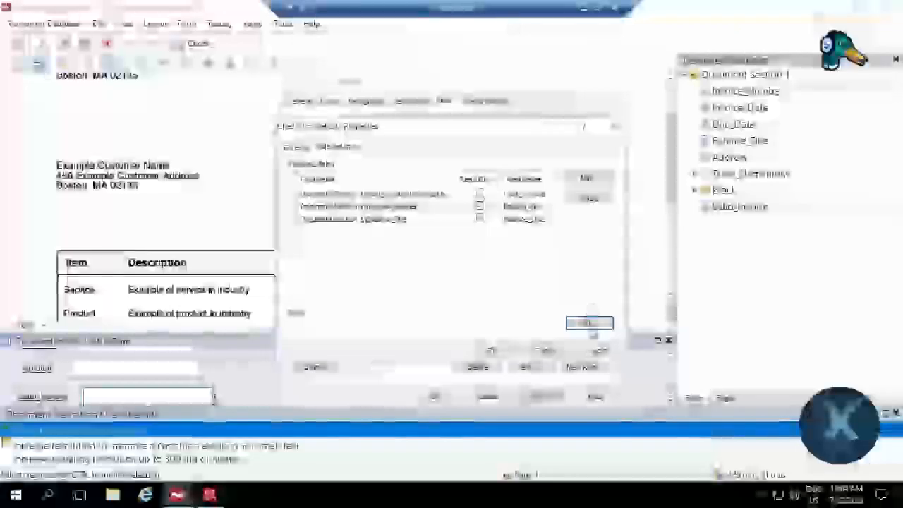
left_click(489, 351)
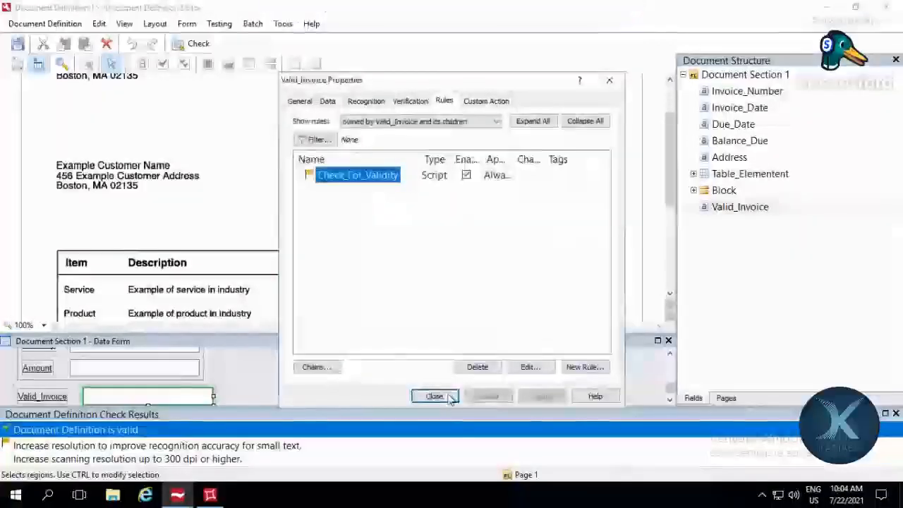
left_click(451, 400)
key("ctrl+s")
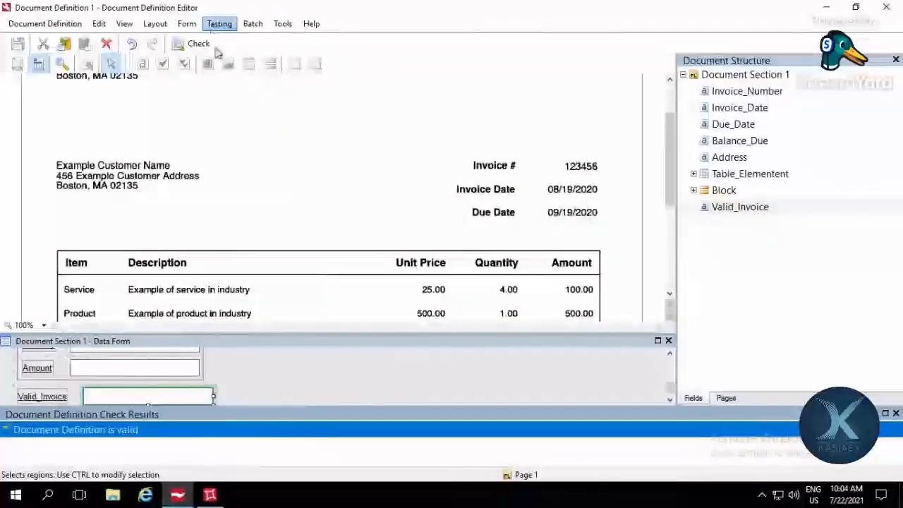
Step: Run a test of the document definition, inspect the Valid_Invoice value on the data form, and finish the test
left_click(219, 23)
left_click(235, 37)
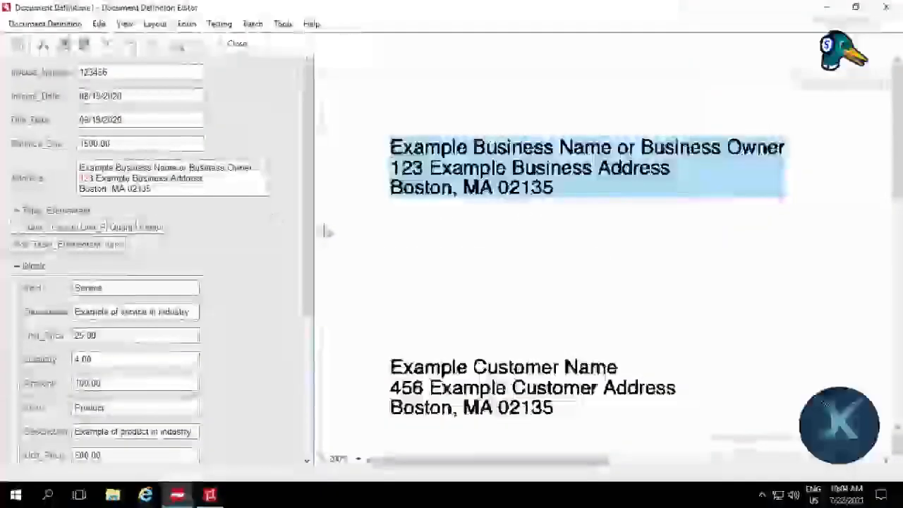
left_click_drag(307, 221, 302, 447)
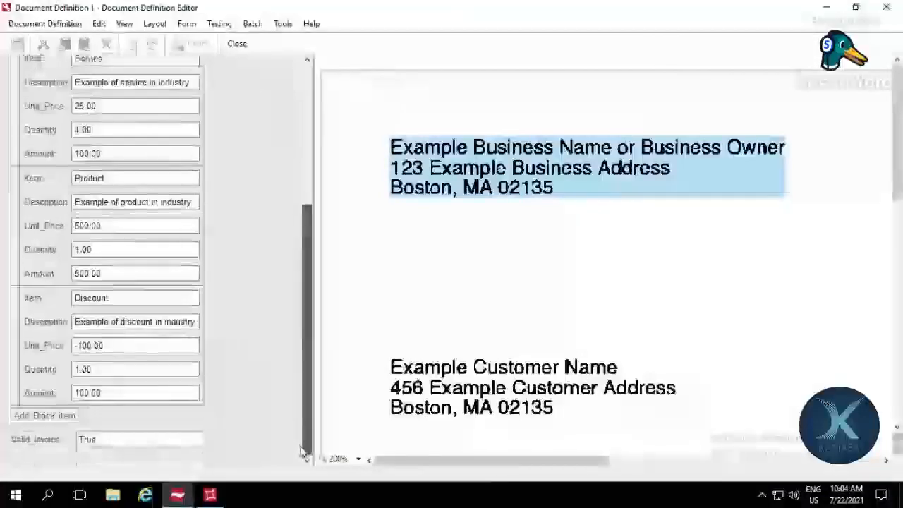
left_click(187, 439)
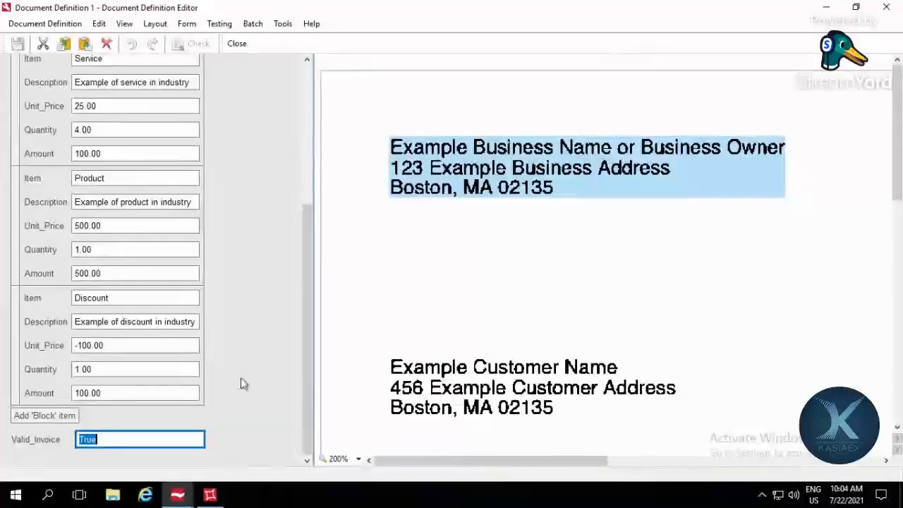
left_click(219, 26)
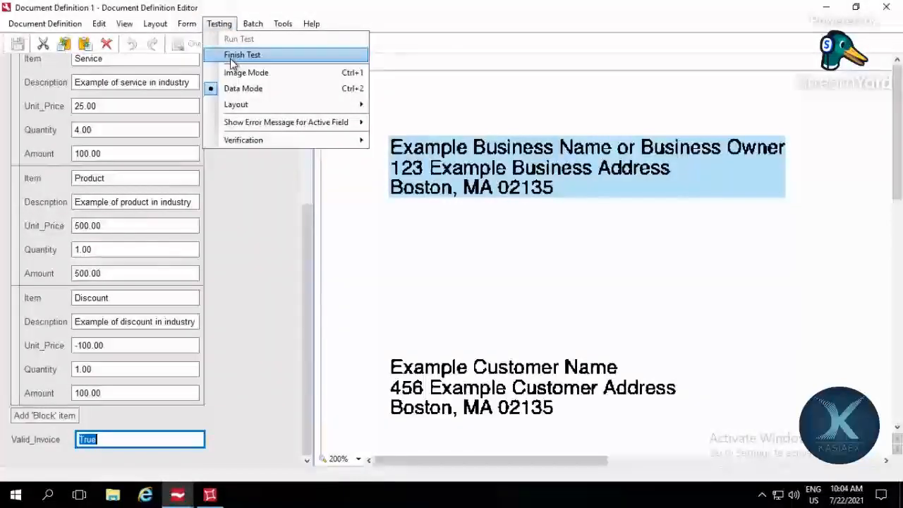
left_click(232, 62)
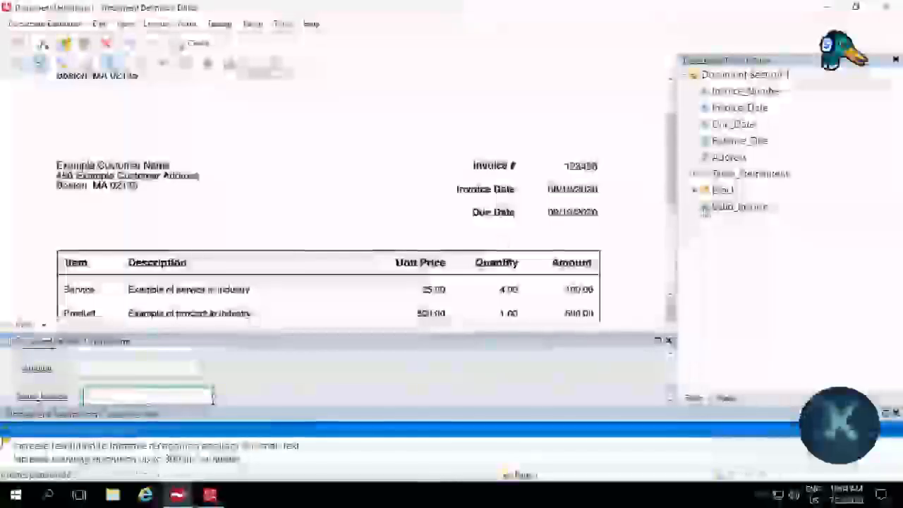
Step: Set the default value of the Valid_Invoice field to False and apply the change
double_click(738, 207)
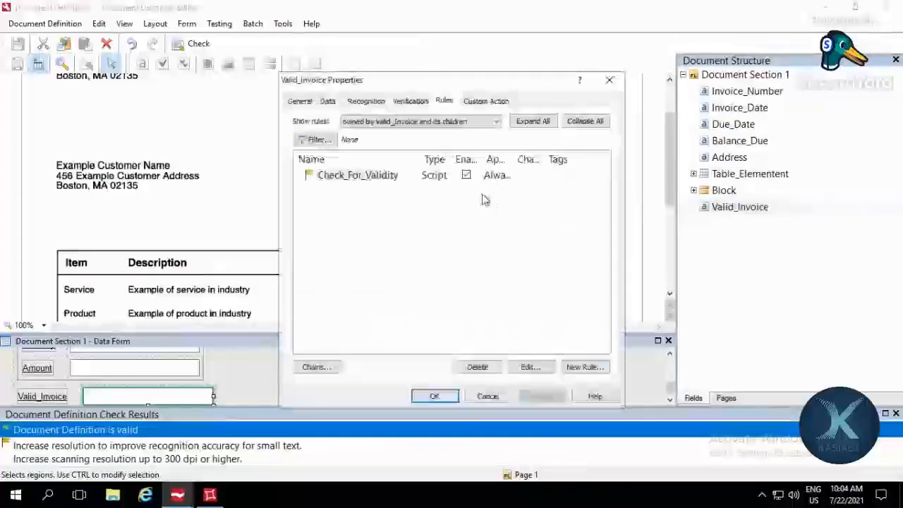
left_click(328, 102)
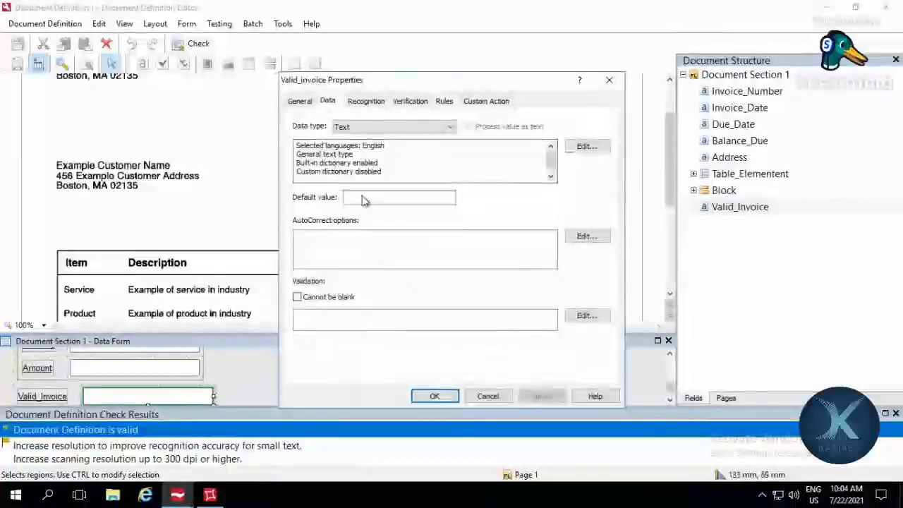
left_click(363, 197)
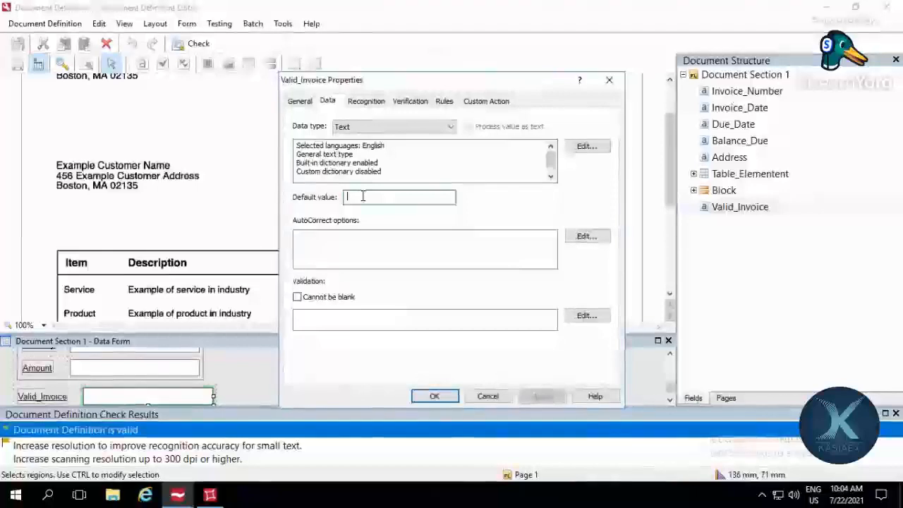
type("f")
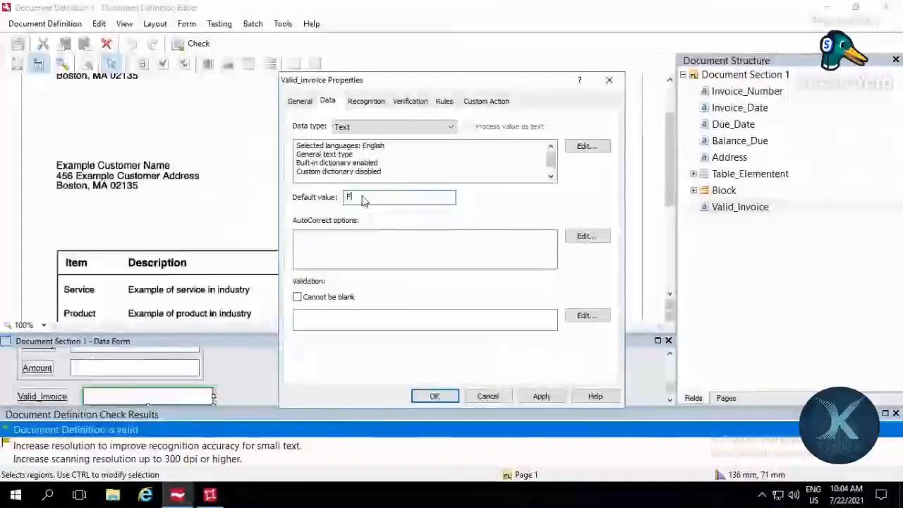
type("alse")
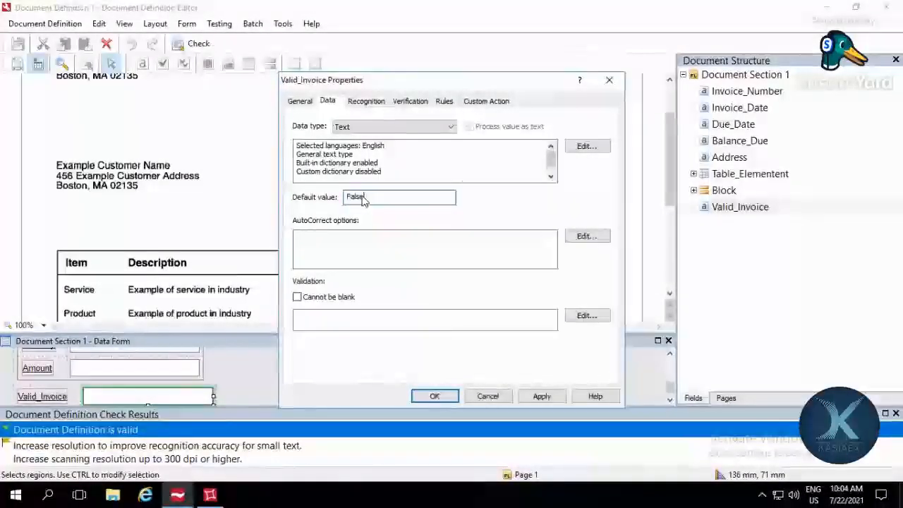
left_click(444, 101)
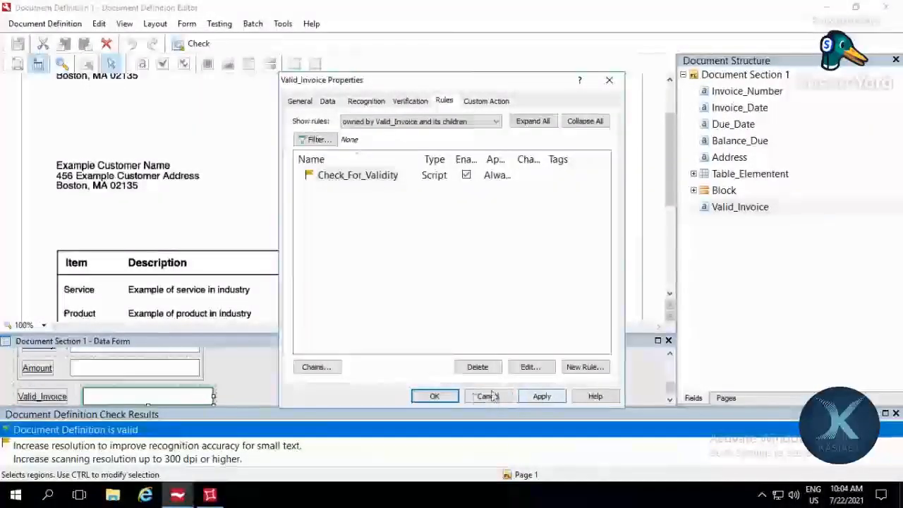
left_click(542, 395)
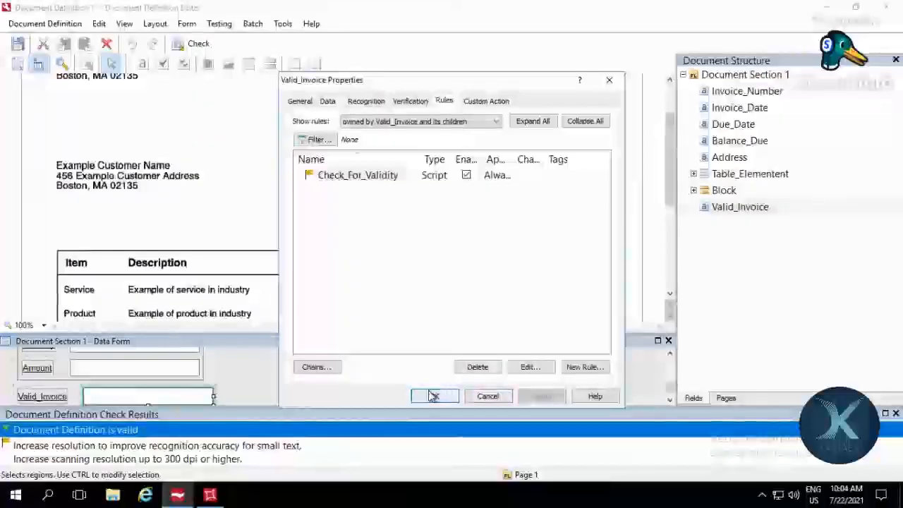
Step: Review the field settings of the Check_For_Validity rule and close them without changes
double_click(367, 182)
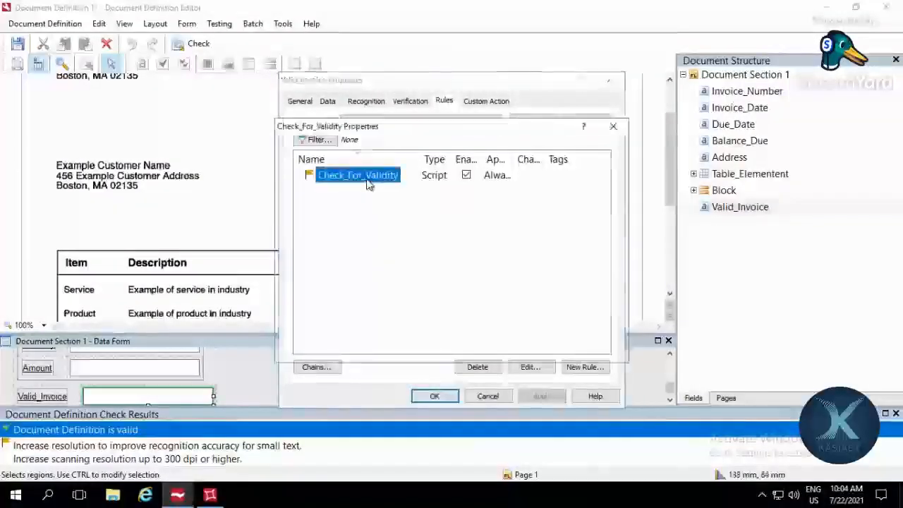
left_click(611, 128)
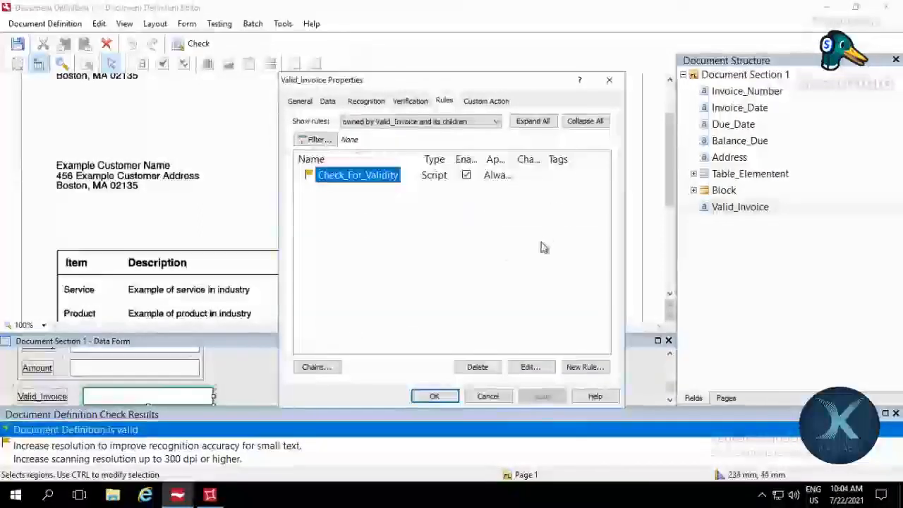
left_click(499, 346)
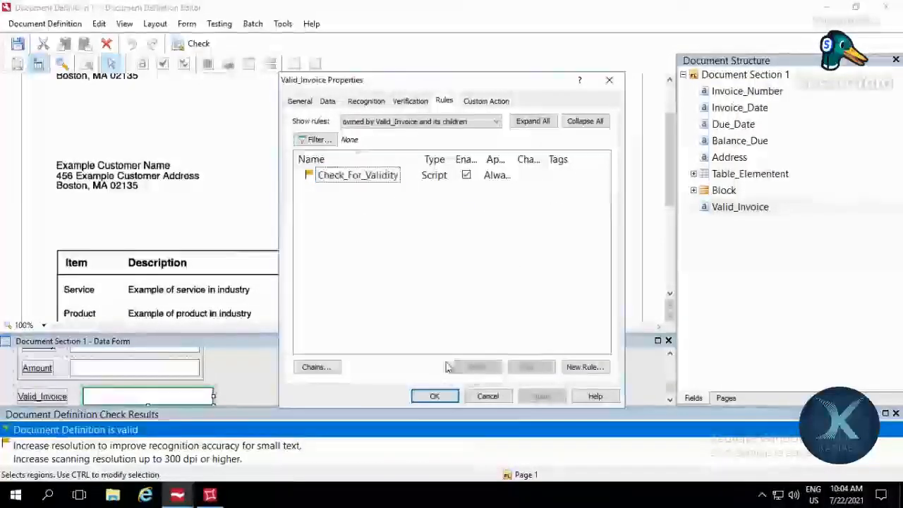
Step: Start a new validation rule for Valid_Invoice and select the Compare Fields rule type
right_click(386, 226)
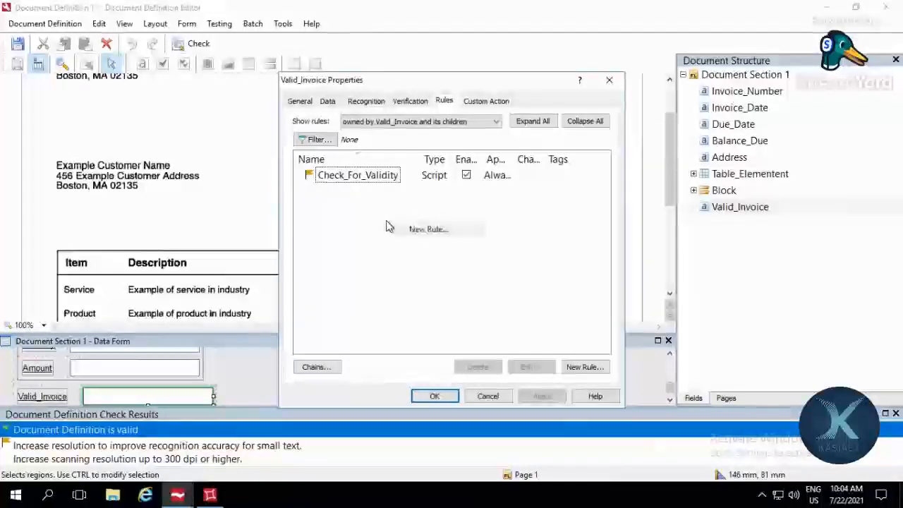
left_click(426, 232)
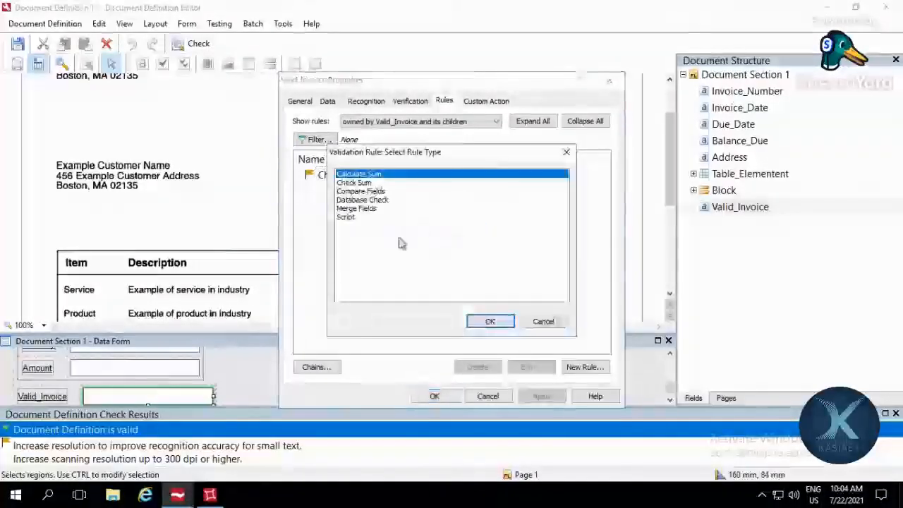
left_click(394, 185)
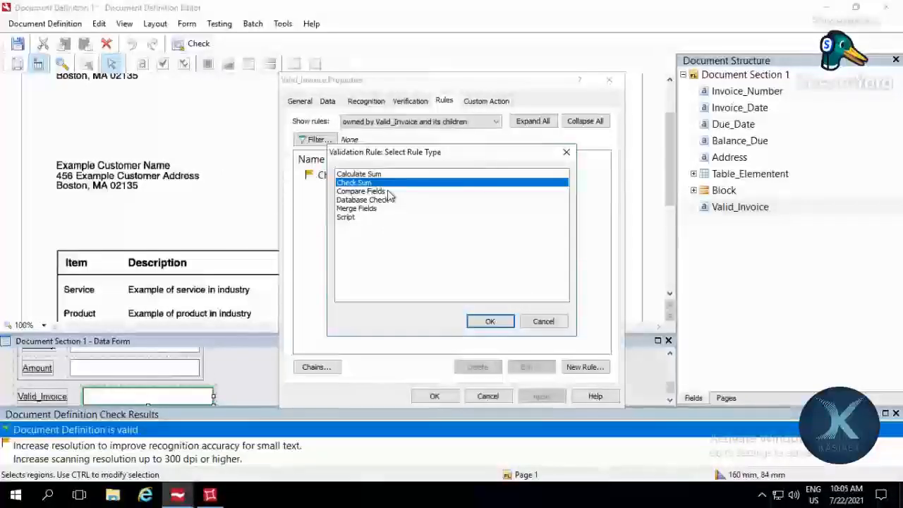
left_click(387, 191)
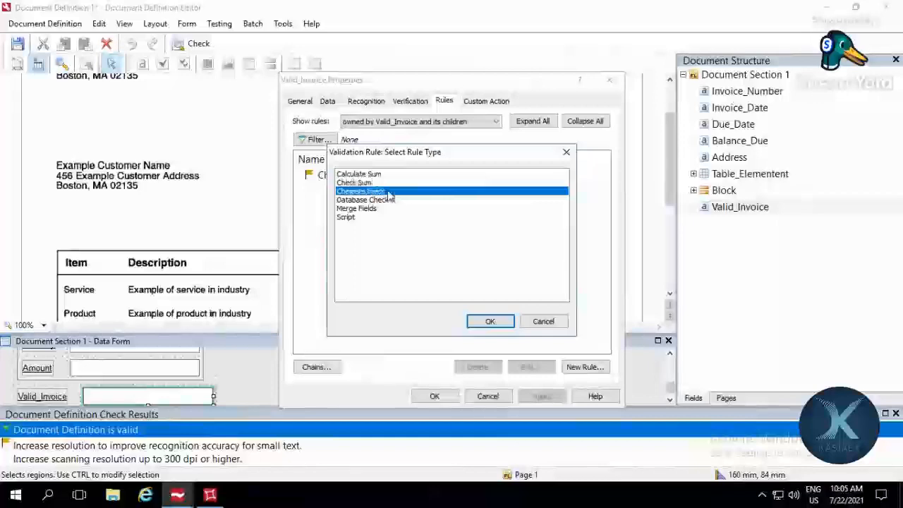
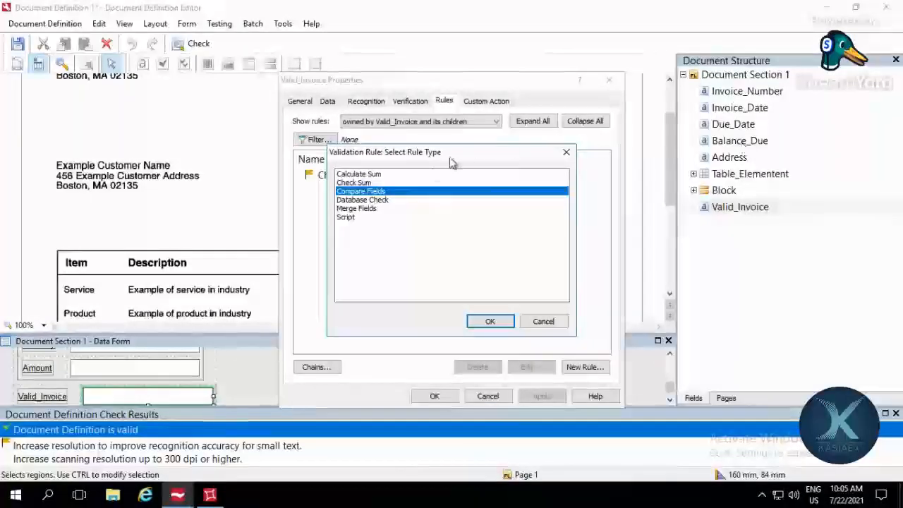
Step: Browse the Database Check, Merge Fields and Script rule types, and dismiss the rule type selection without creating a rule
left_click(396, 201)
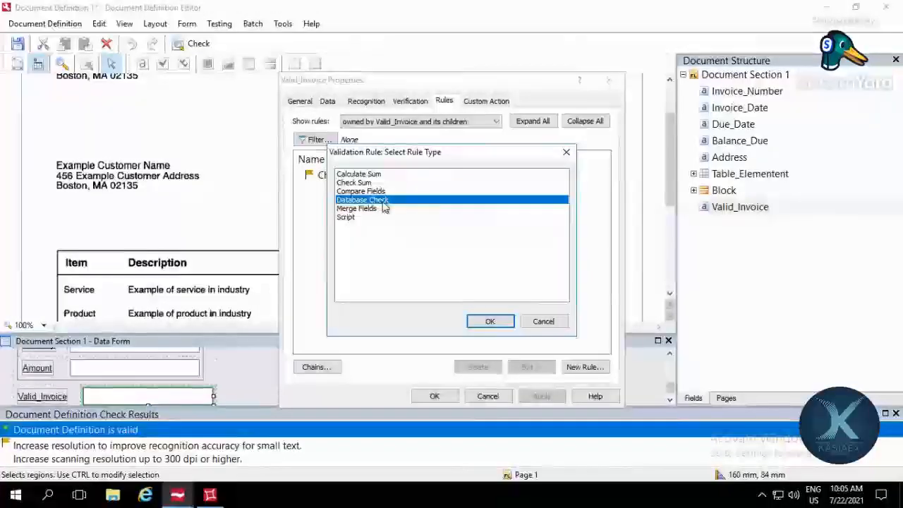
left_click(384, 209)
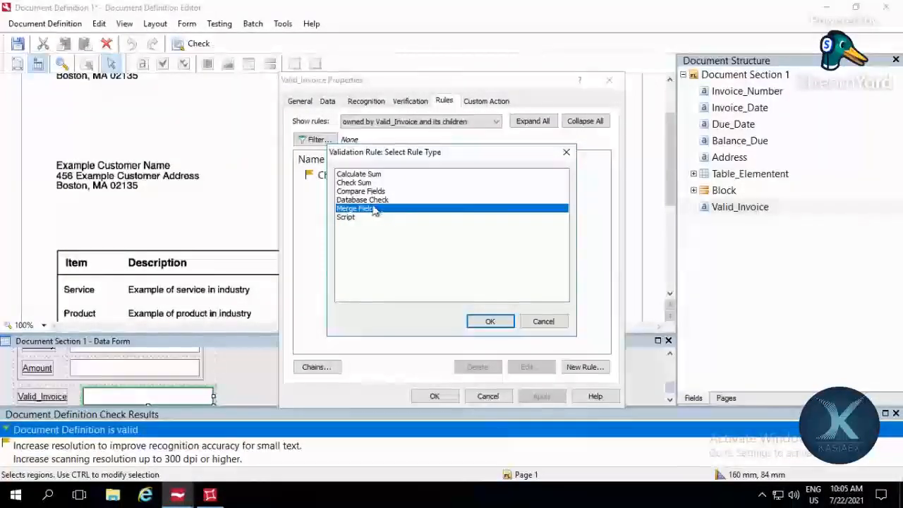
left_click(370, 219)
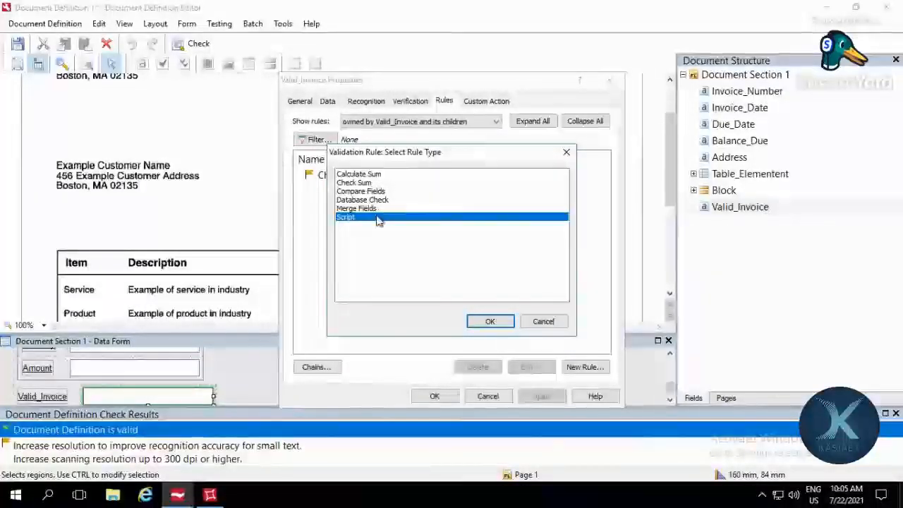
left_click(566, 151)
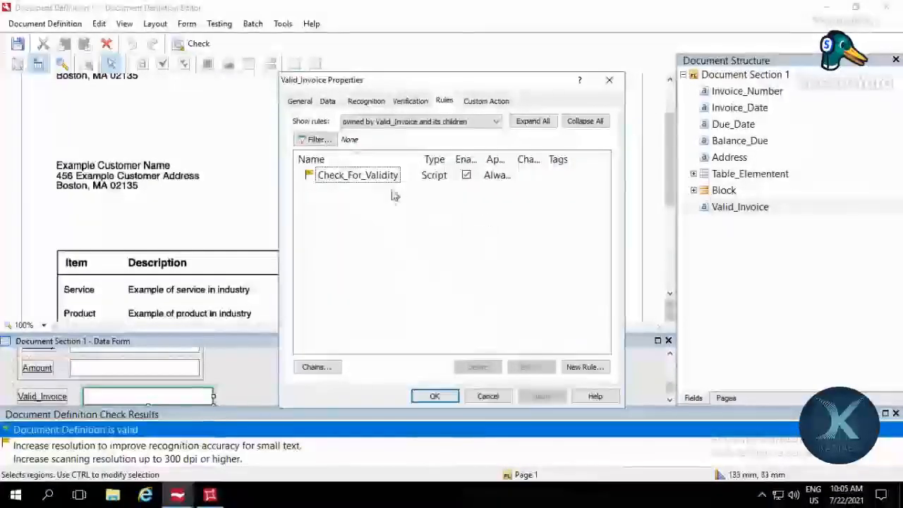